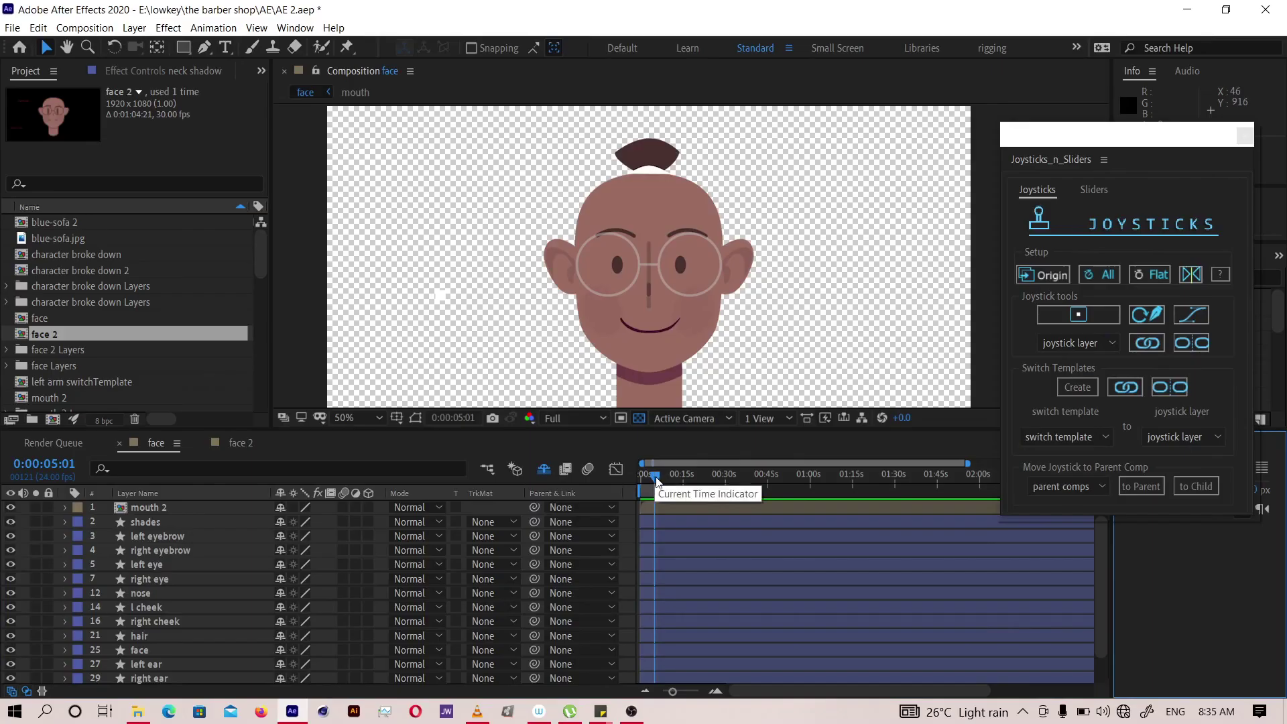
- Return the playhead to 0:00:00:00 and hide and reshow the shades layer to identify its artwork
left_click_drag(654, 478, 636, 481)
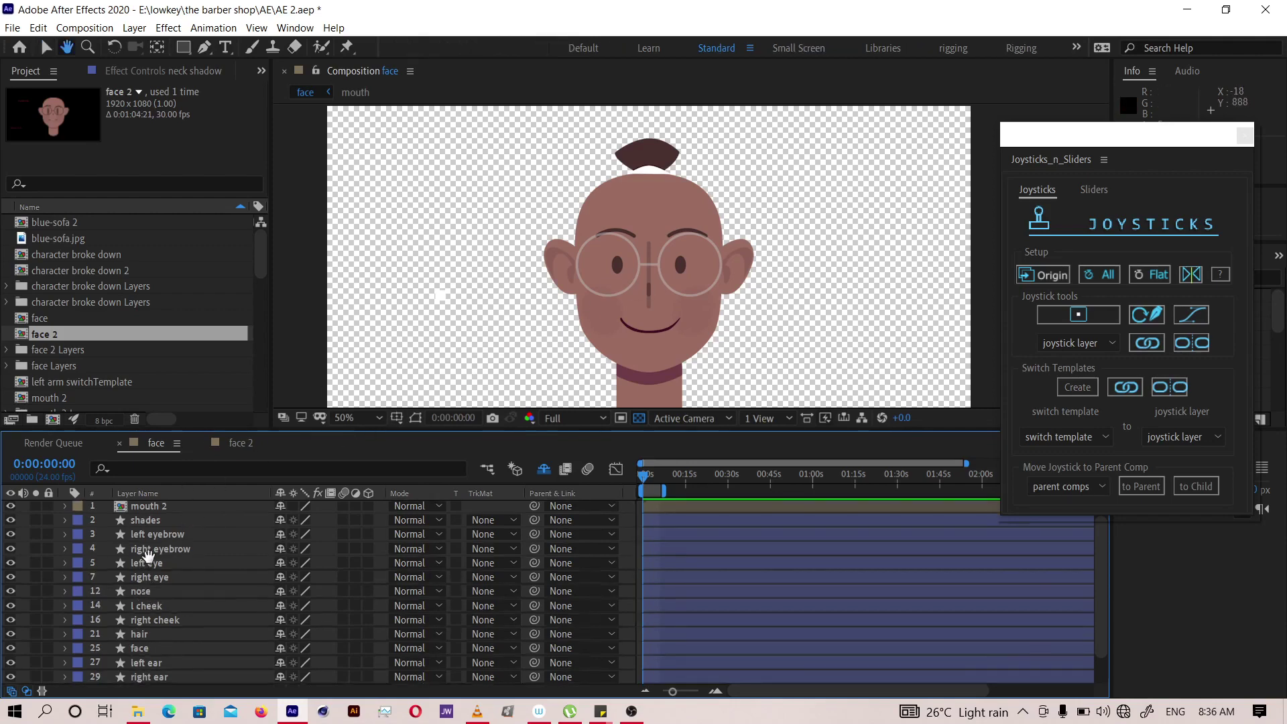
left_click(144, 510)
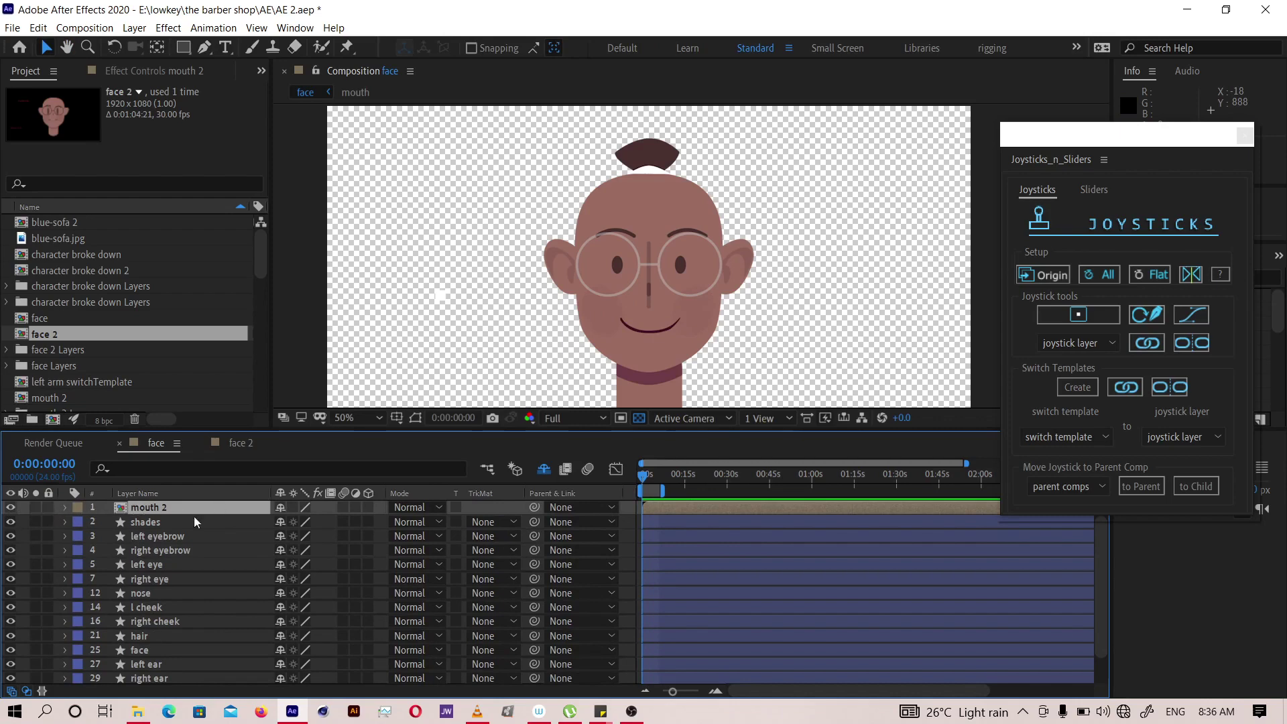
left_click(139, 524)
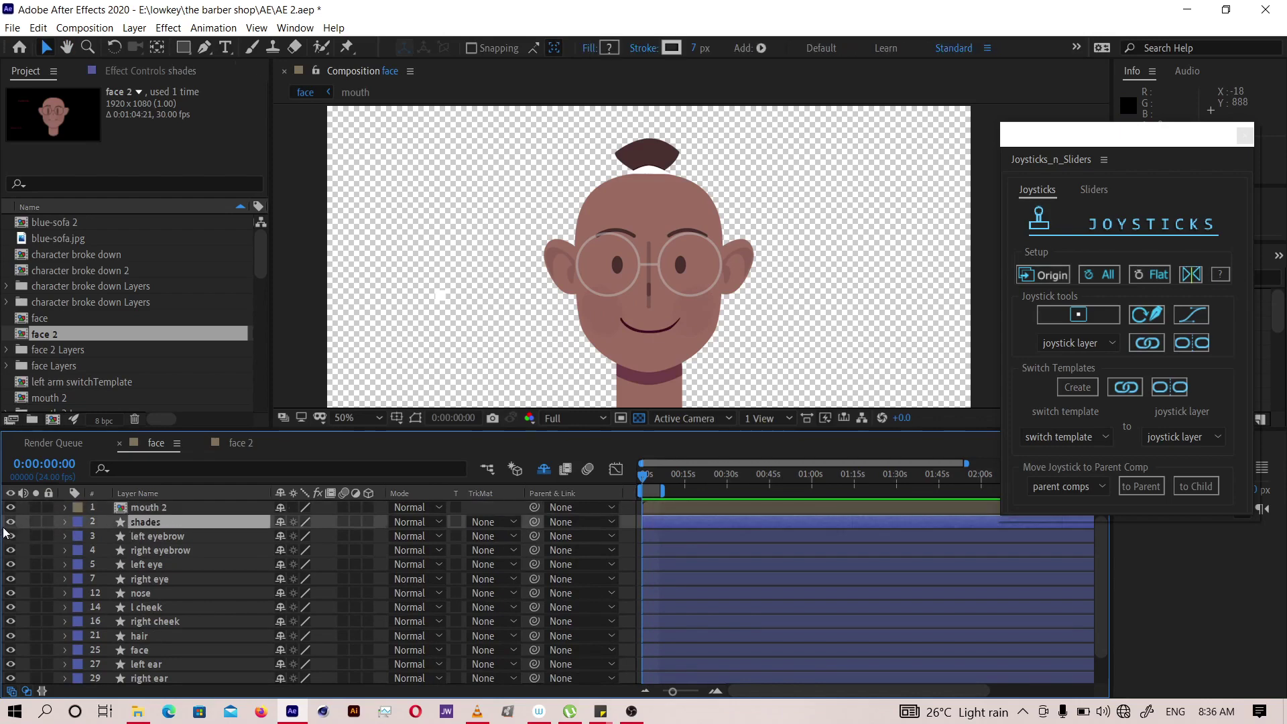
left_click(11, 523)
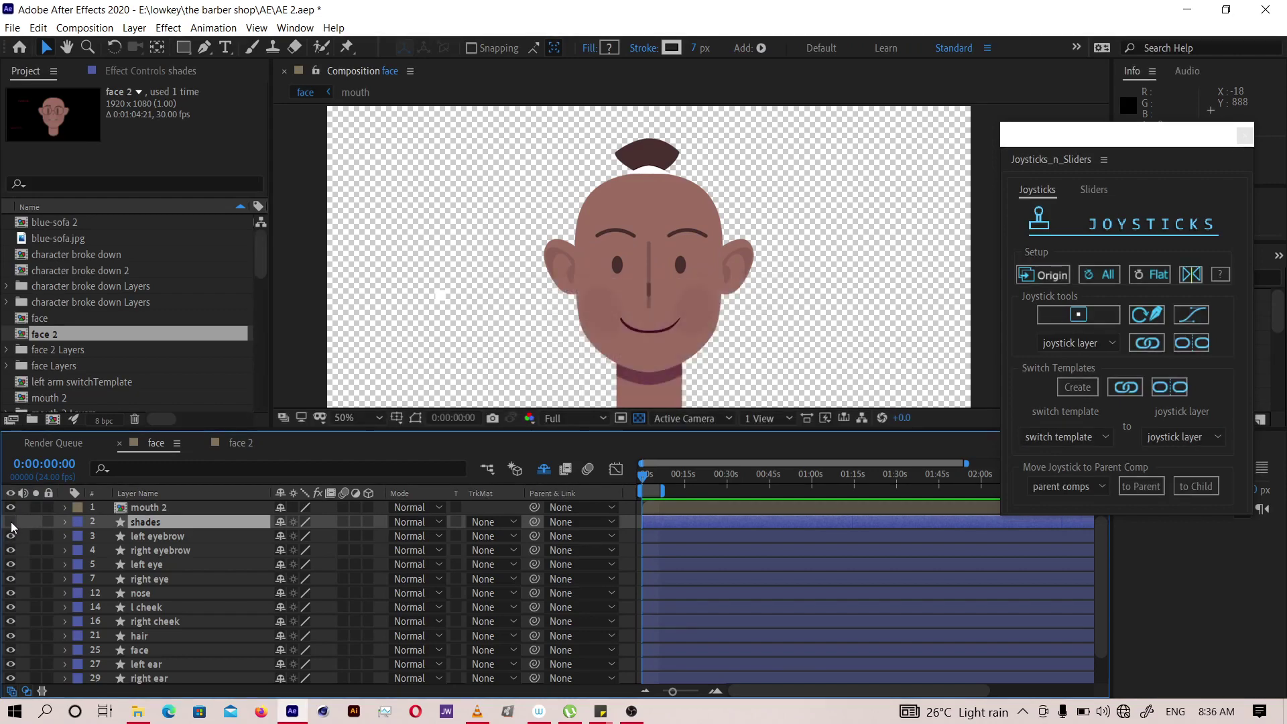
left_click(11, 523)
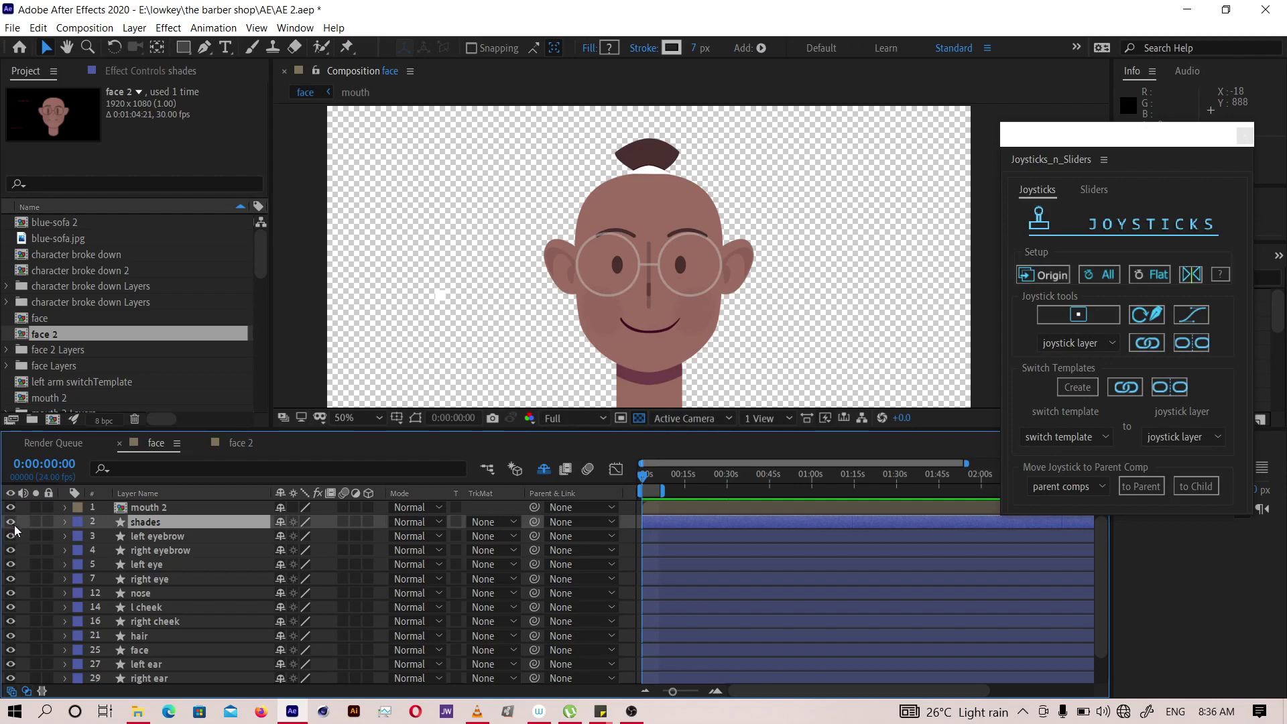
- Hide and reshow the left eyebrow and right eyebrow layers in turn to identify each one
left_click(177, 536)
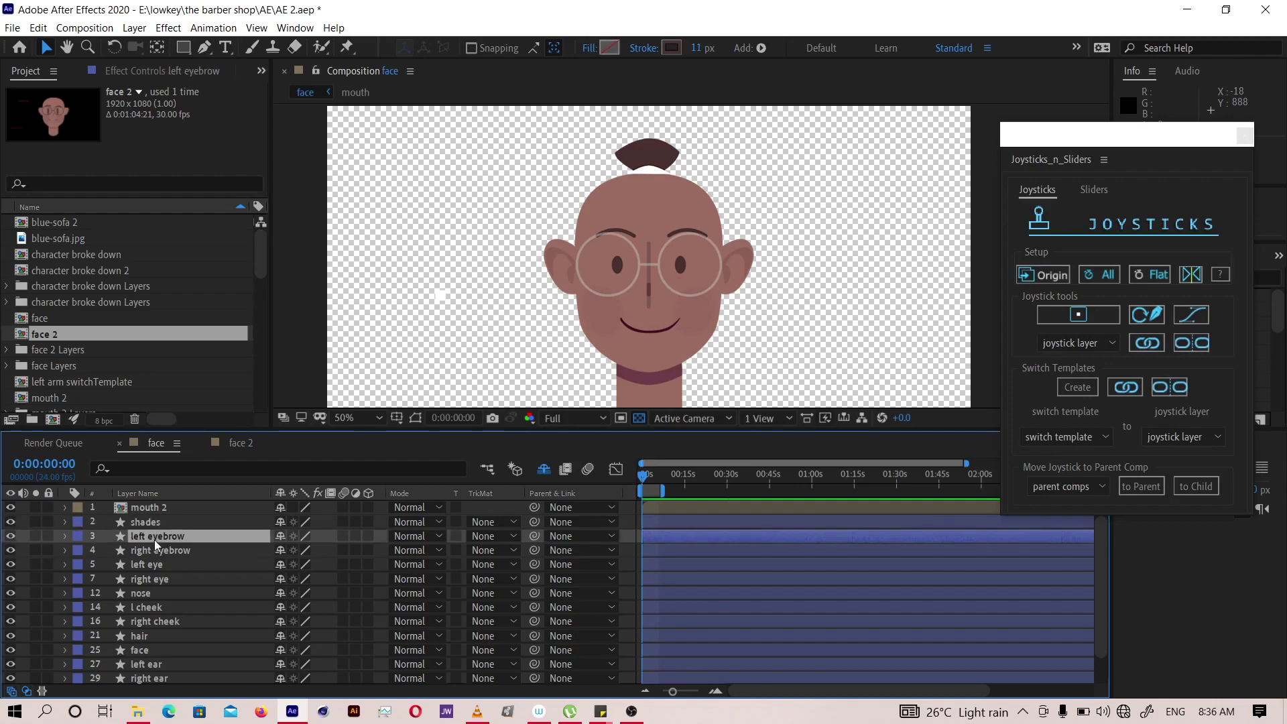
left_click(11, 536)
left_click(11, 536)
left_click(149, 551)
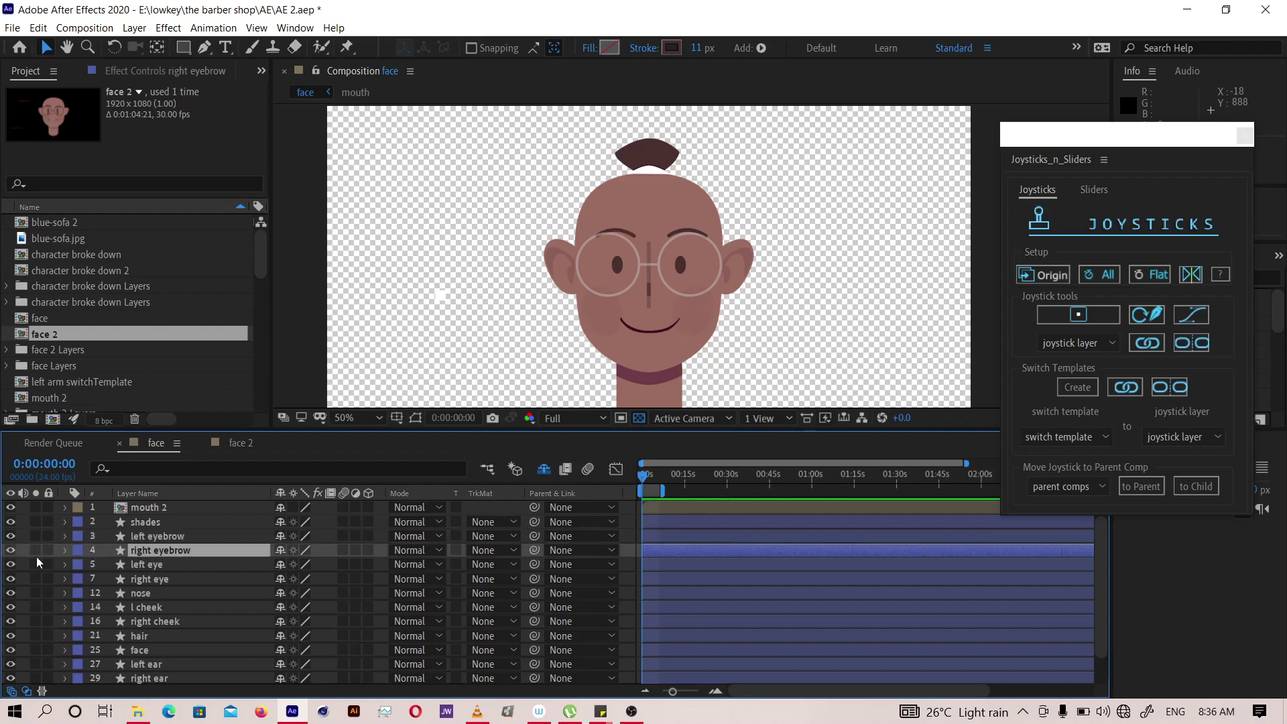
left_click(11, 551)
left_click(11, 550)
- Check the left eye, right eye and nose layers by hiding and reshowing each in turn
left_click(142, 567)
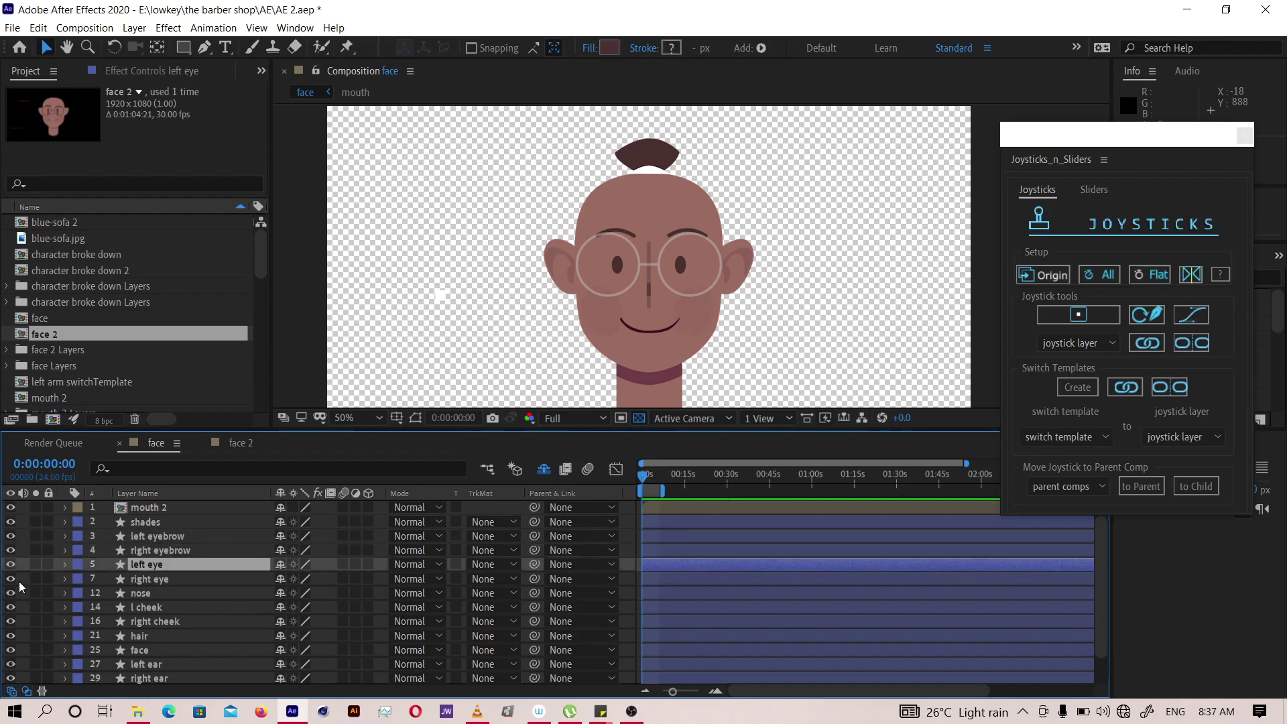
left_click(10, 565)
left_click(11, 564)
left_click(11, 578)
left_click(11, 579)
left_click(11, 593)
left_click(11, 594)
- Inspect the left and right cheek layers close up by hiding and reshowing each one
key("space")
left_click_drag(150, 585, 151, 555)
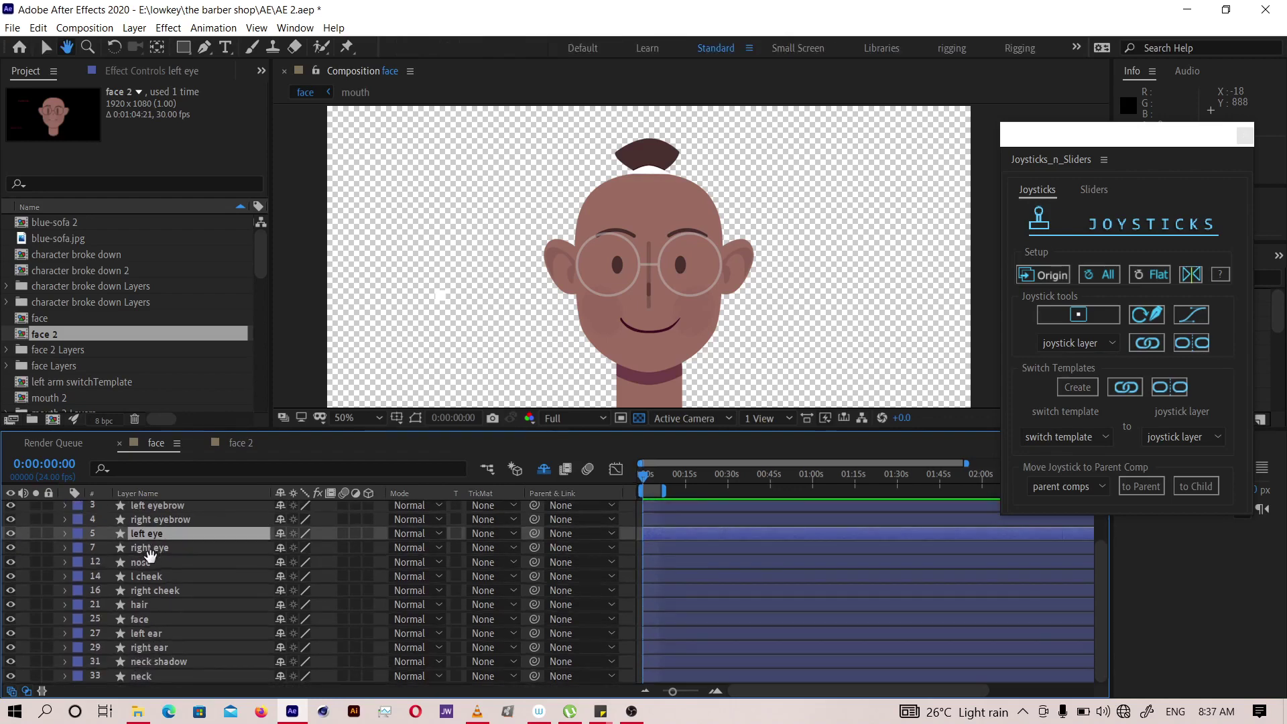
left_click(146, 576)
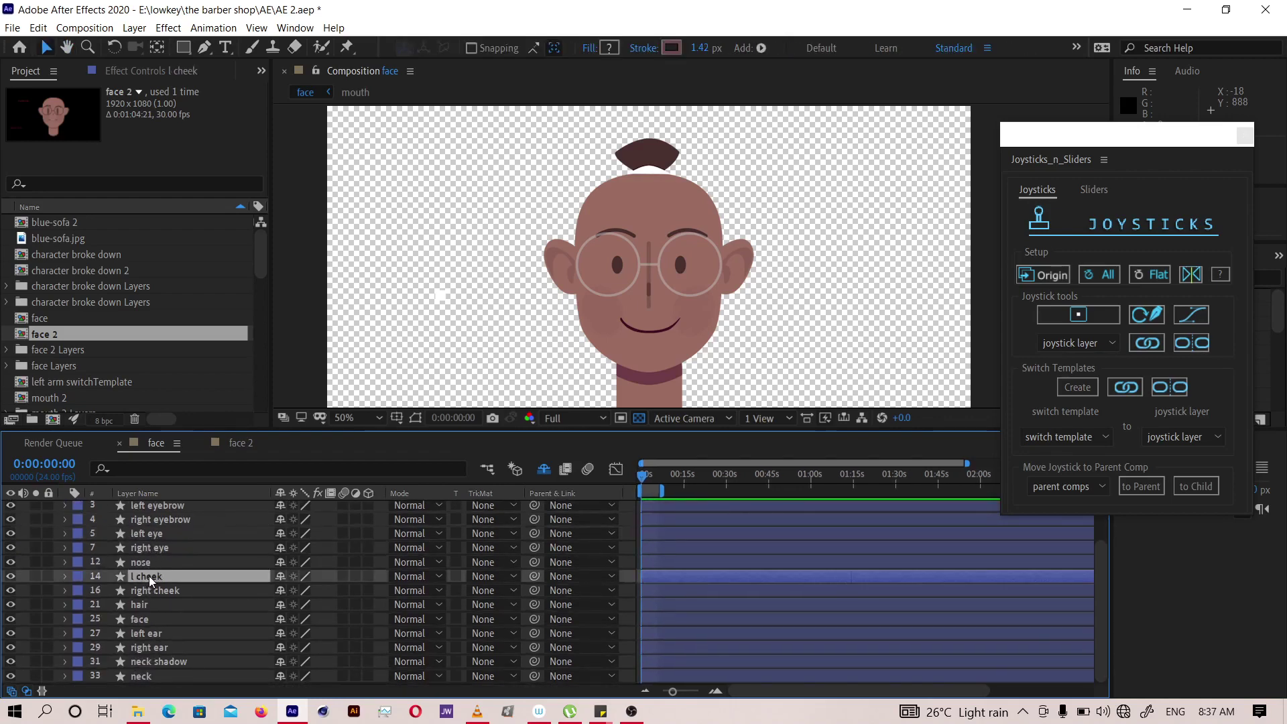
key("period")
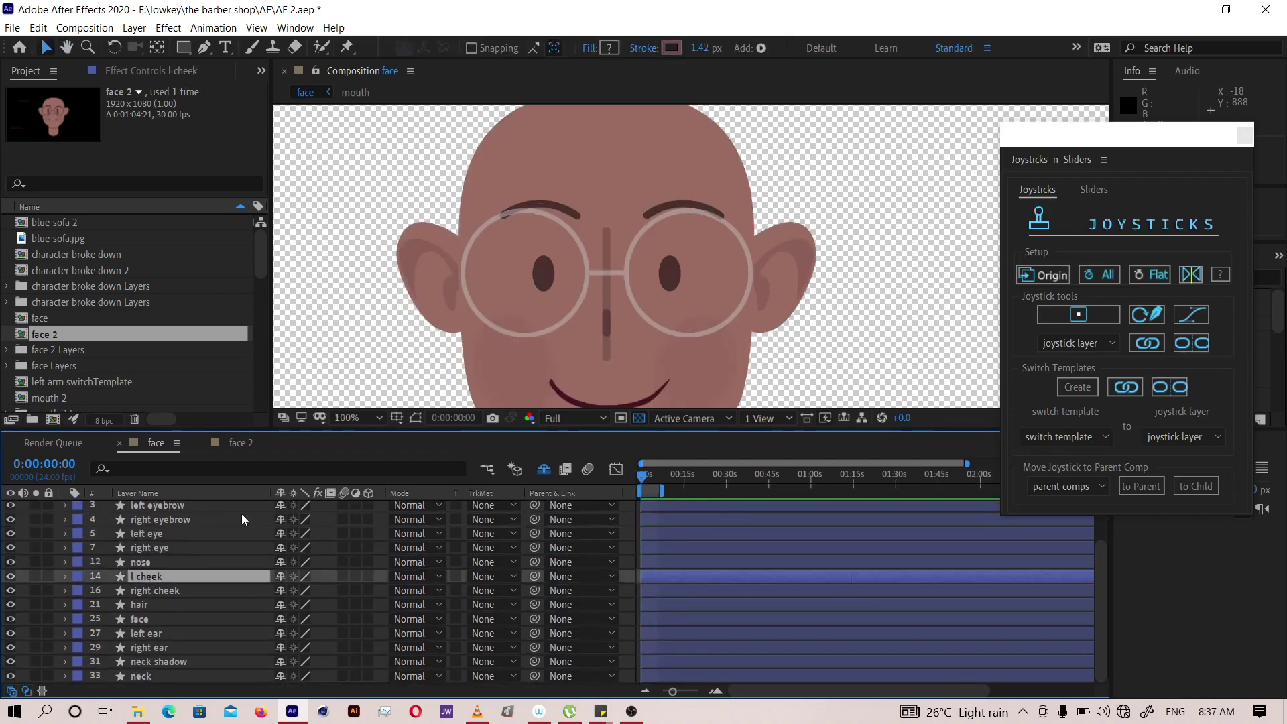
key("space")
mouse_move(537, 281)
left_mouse_down()
mouse_move(545, 258)
mouse_move(537, 290)
left_mouse_up()
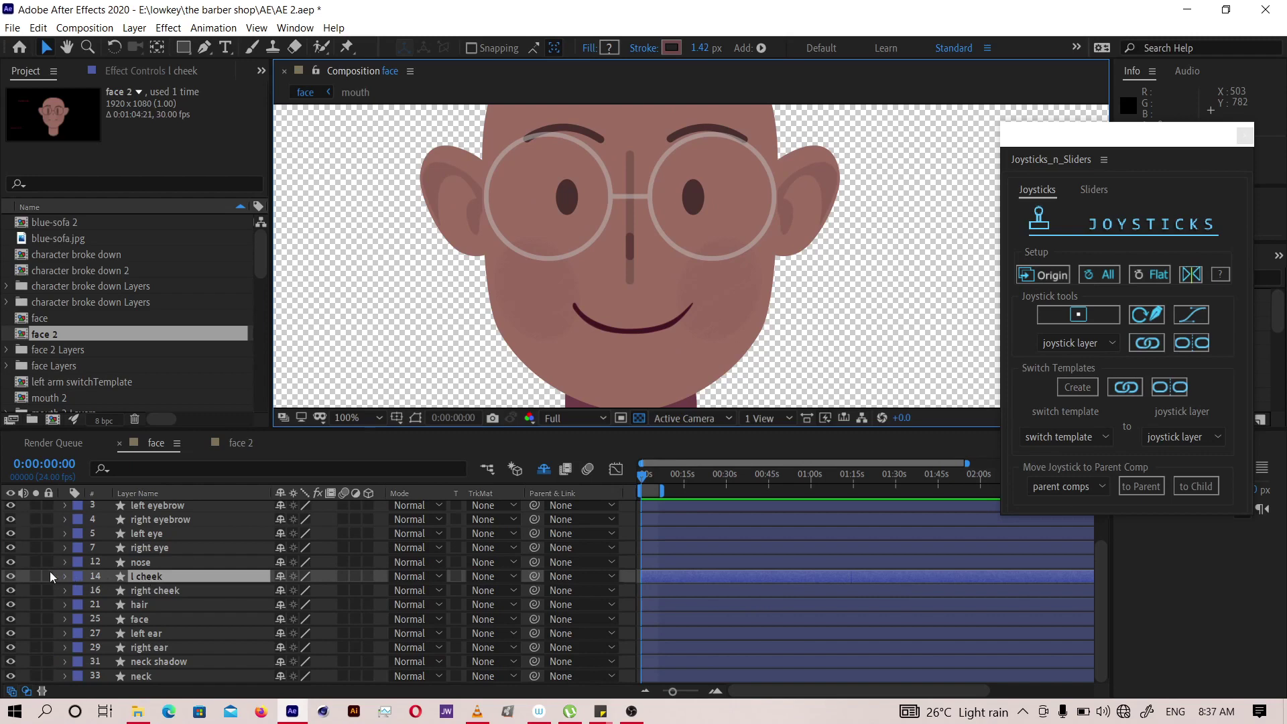
left_click(12, 578)
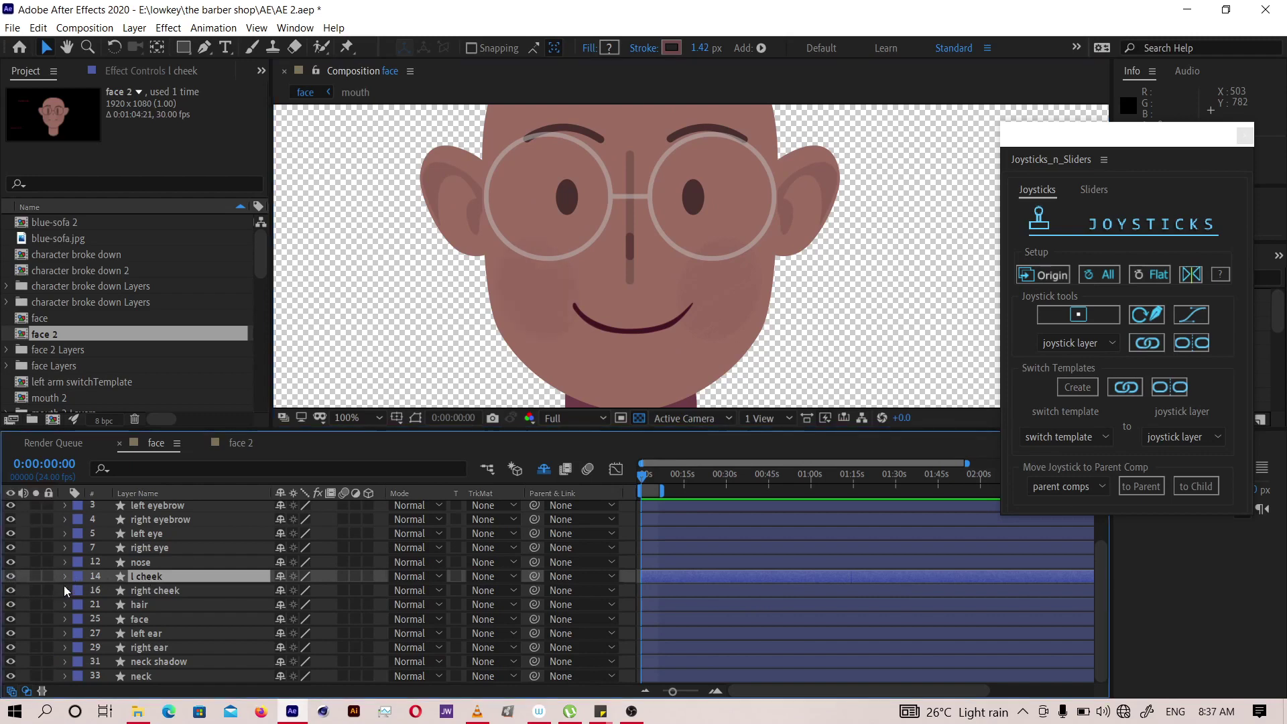
left_click(135, 593)
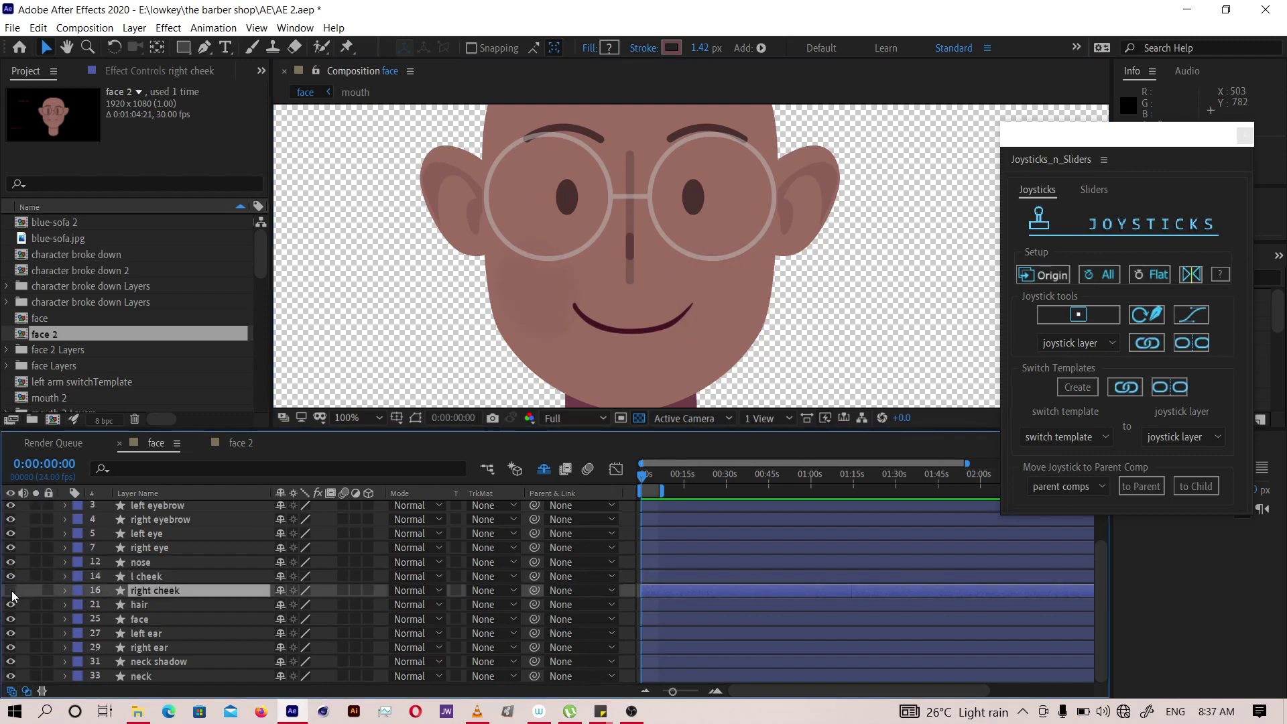
left_click(12, 590)
key("space")
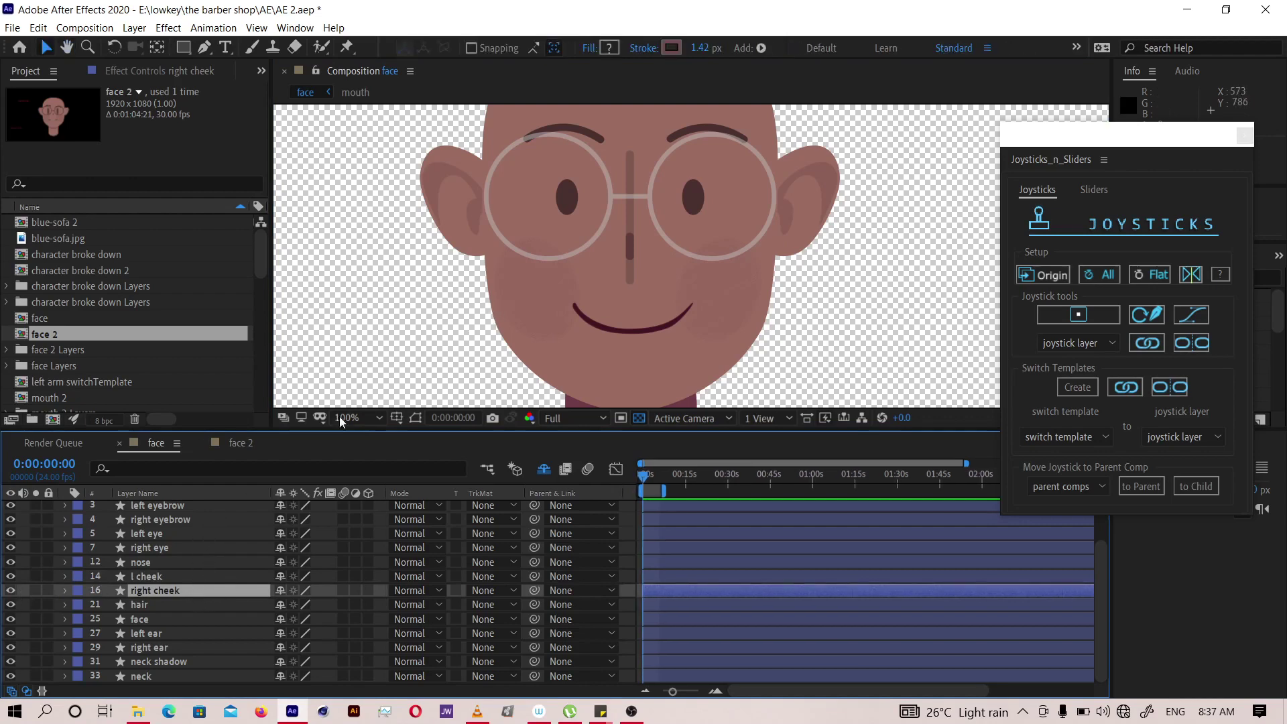
- Hide and reshow the hair layer to check which part of the head it contains
scroll(511, 339, "up", 5)
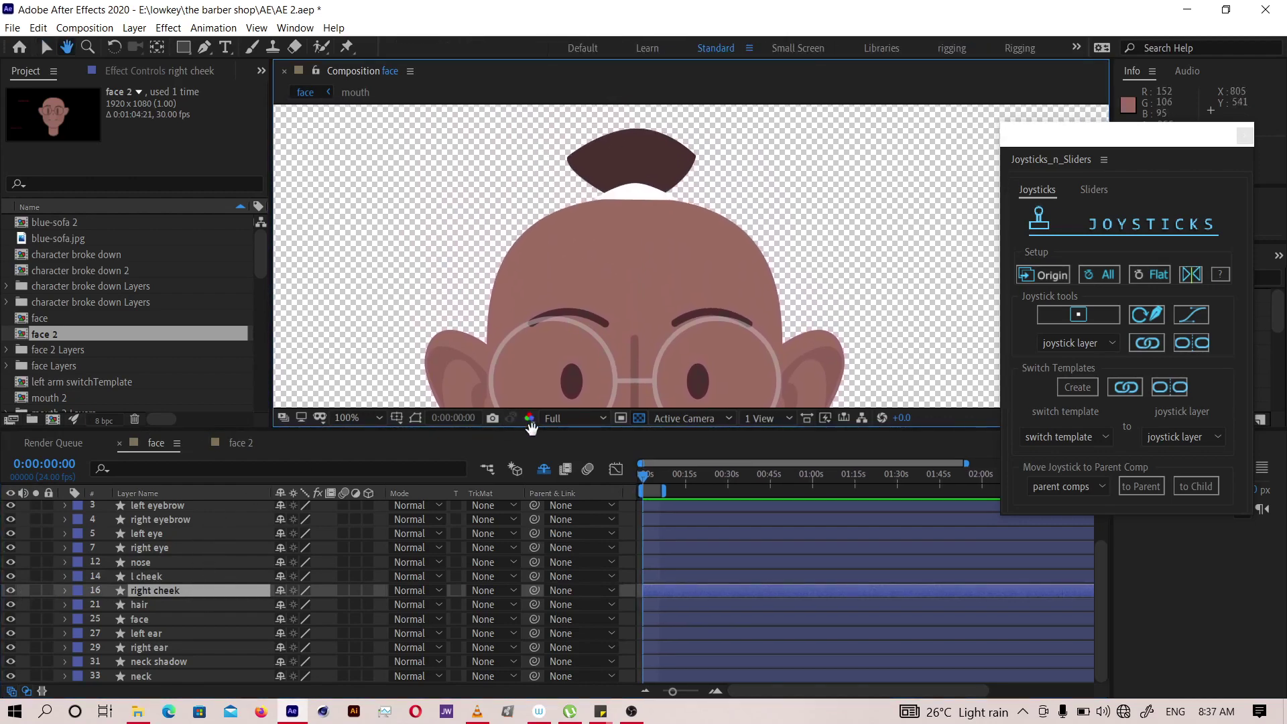
left_click(124, 605)
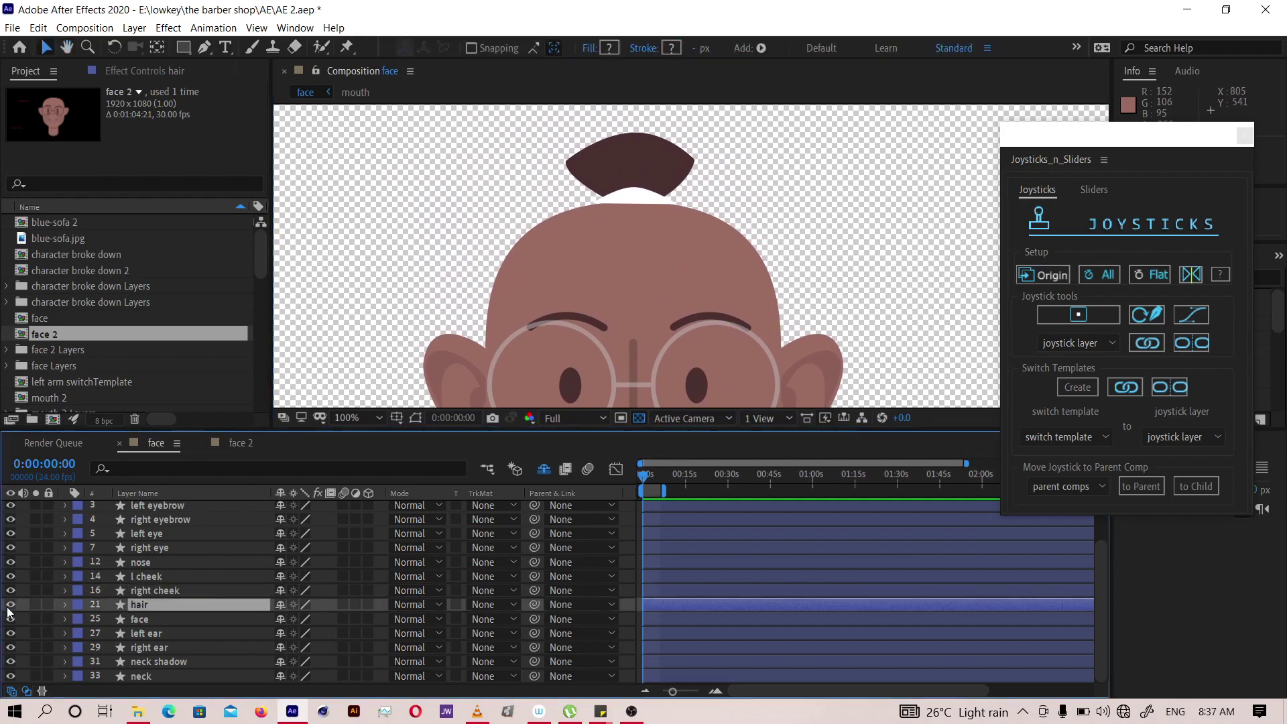
left_click(11, 605)
left_click(11, 604)
- Hide and reshow the face layer to check its base shape, and review the whole head and layer stack
left_click_drag(339, 335, 349, 228)
scroll(343, 289, "down", 2)
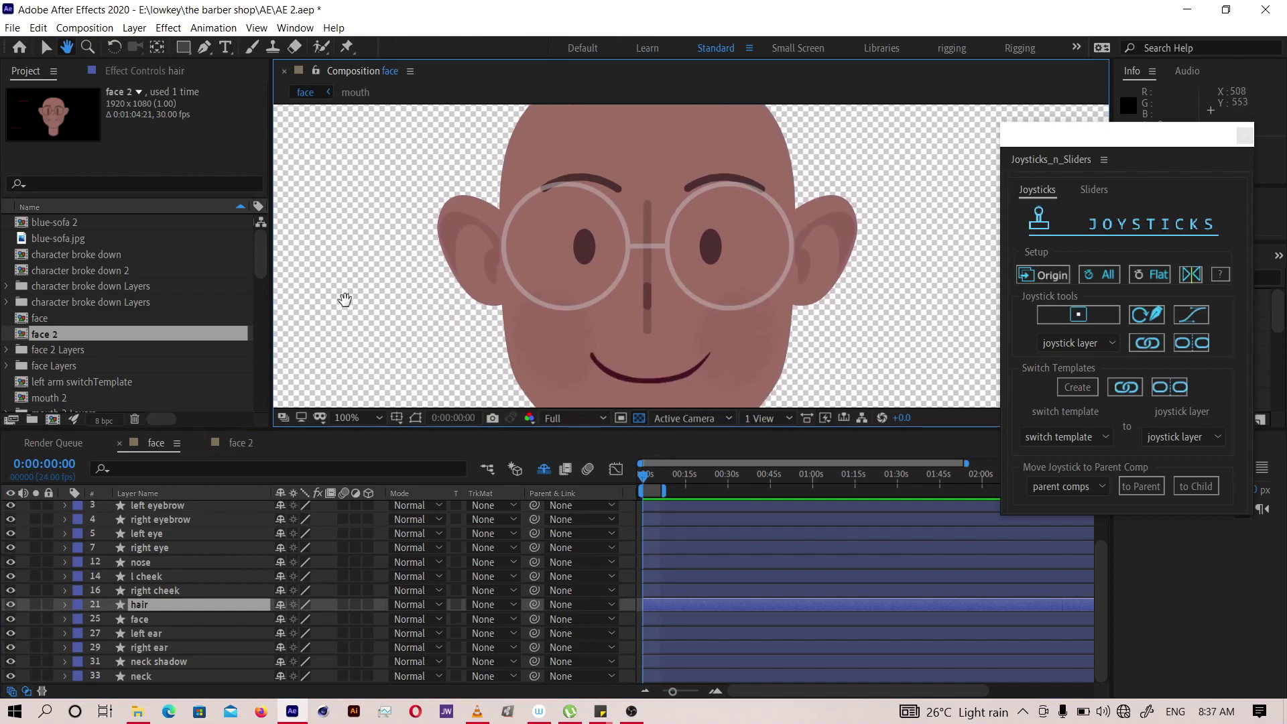
key("v")
scroll(337, 406, "down", 1)
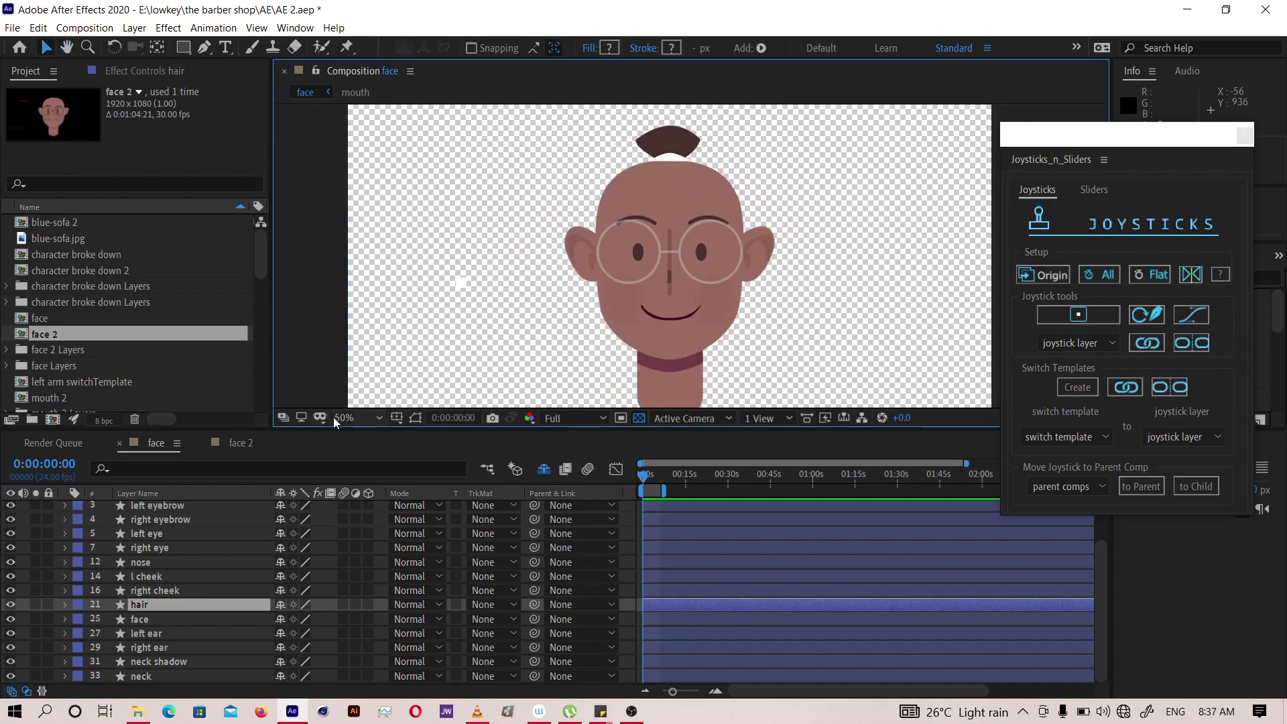
left_click(141, 621)
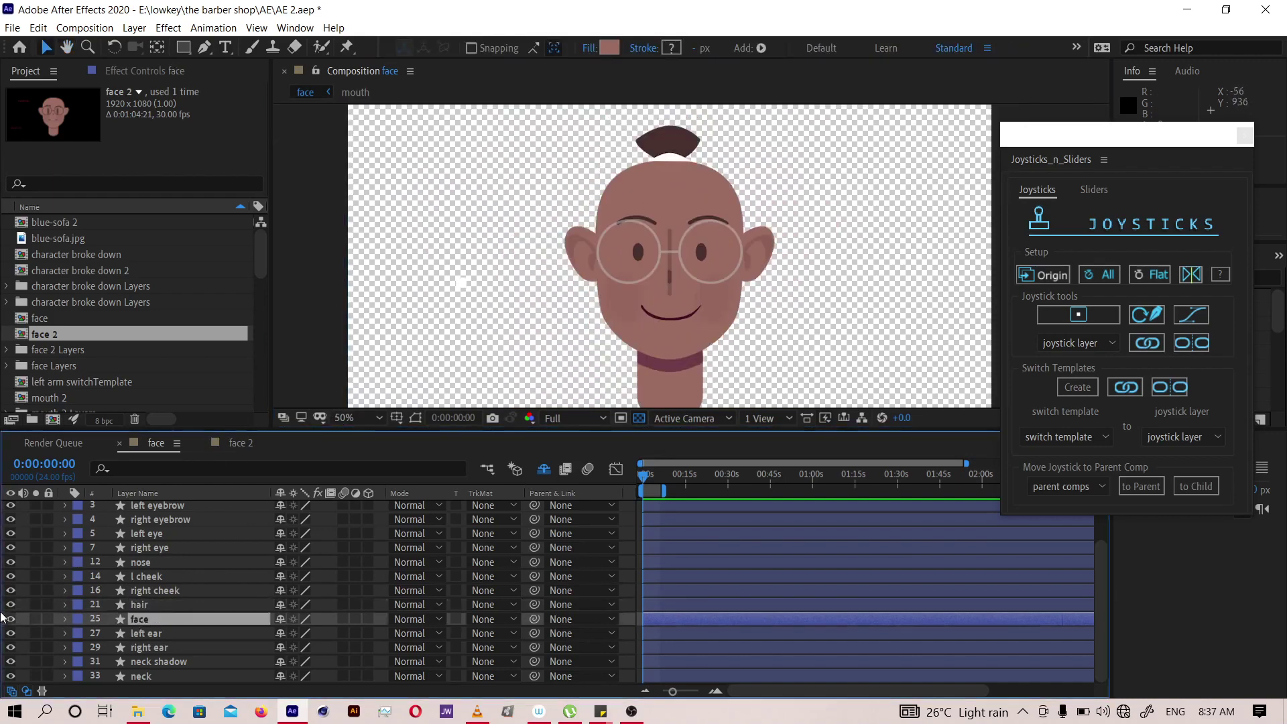
left_click(12, 620)
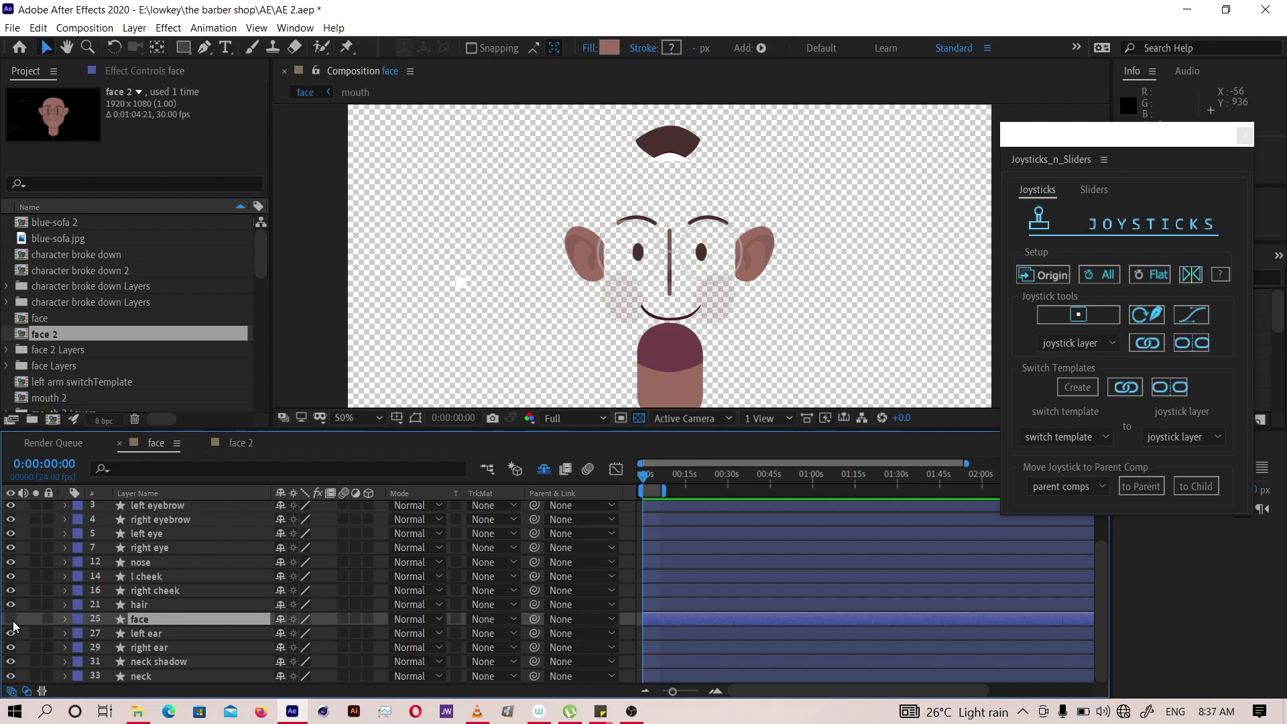
left_click(11, 620)
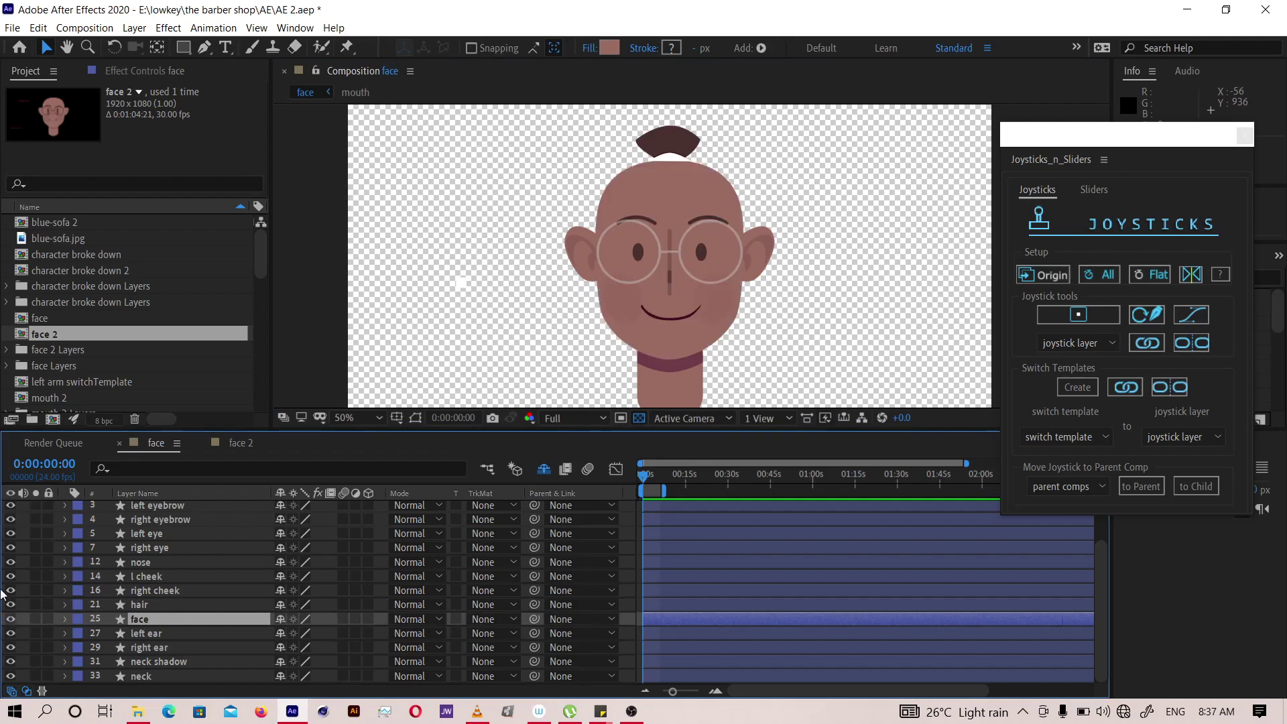
key("space")
left_click_drag(152, 545, 158, 611)
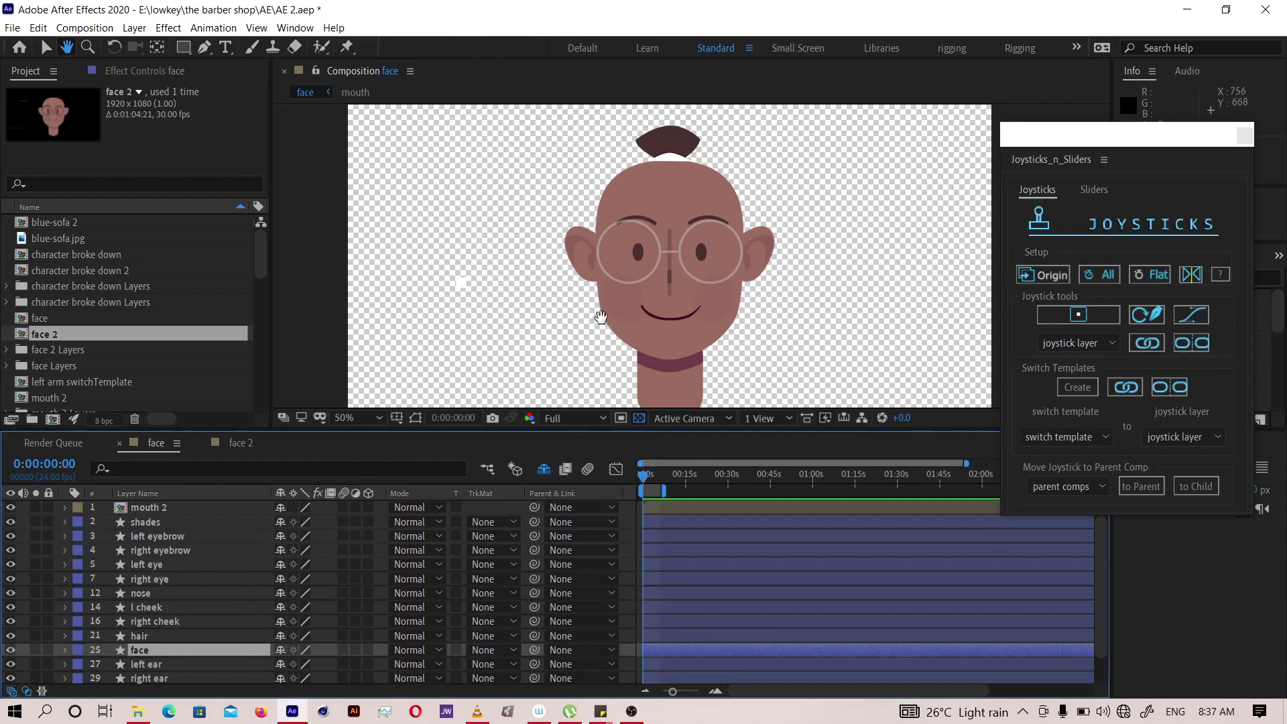
left_click_drag(600, 318, 595, 337)
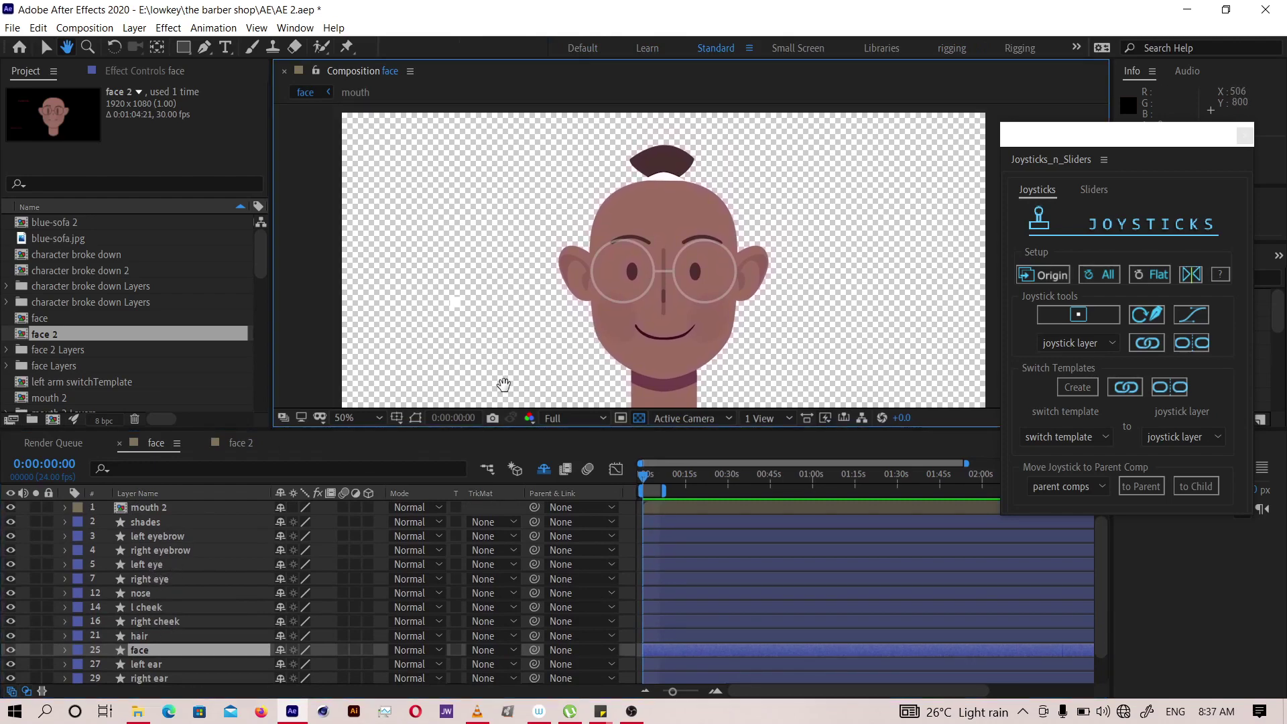
key("v")
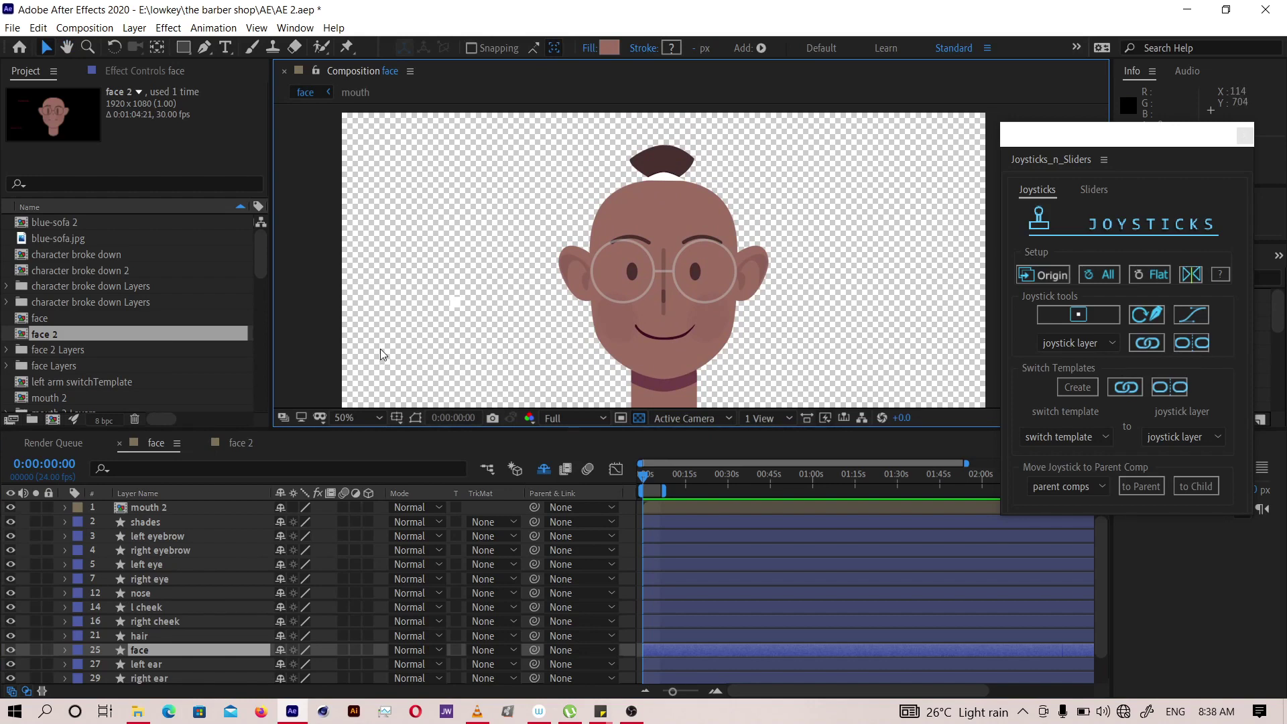
left_click(453, 298)
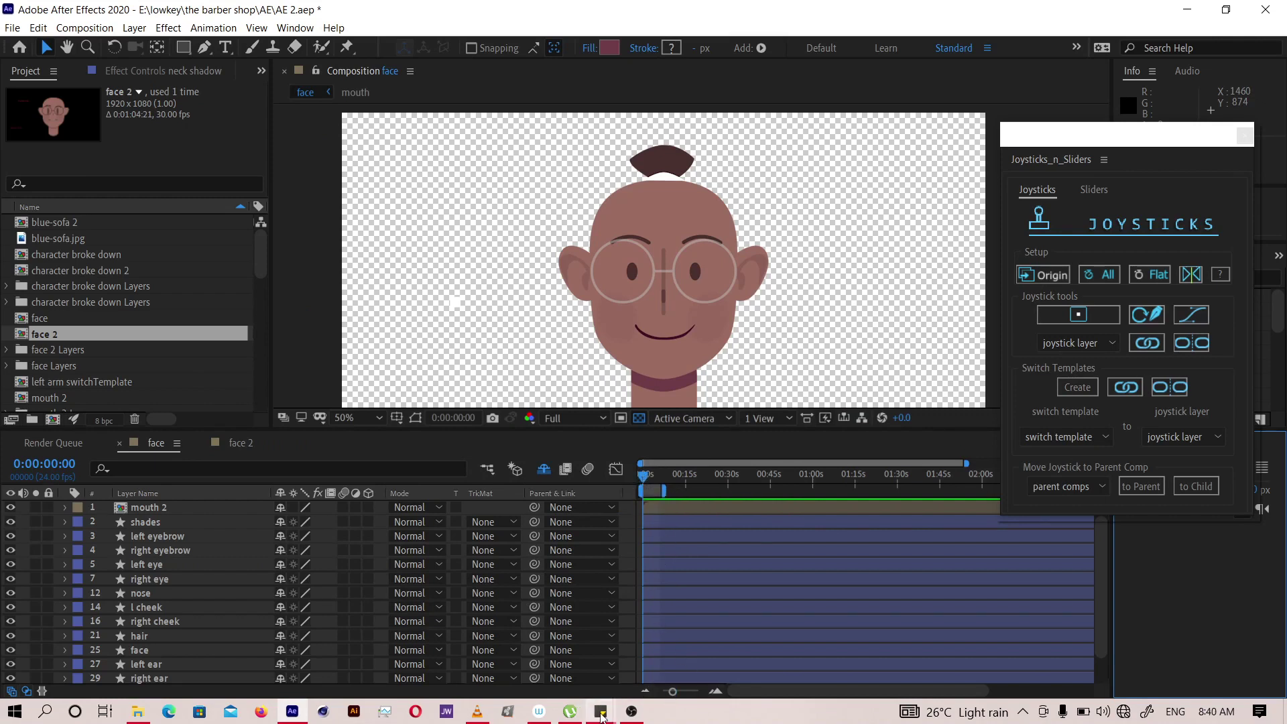
- Switch to Sticky Notes and place the note with the five-position joystick diagram beside the character's face
mouse_move(601, 710)
left_click(649, 627)
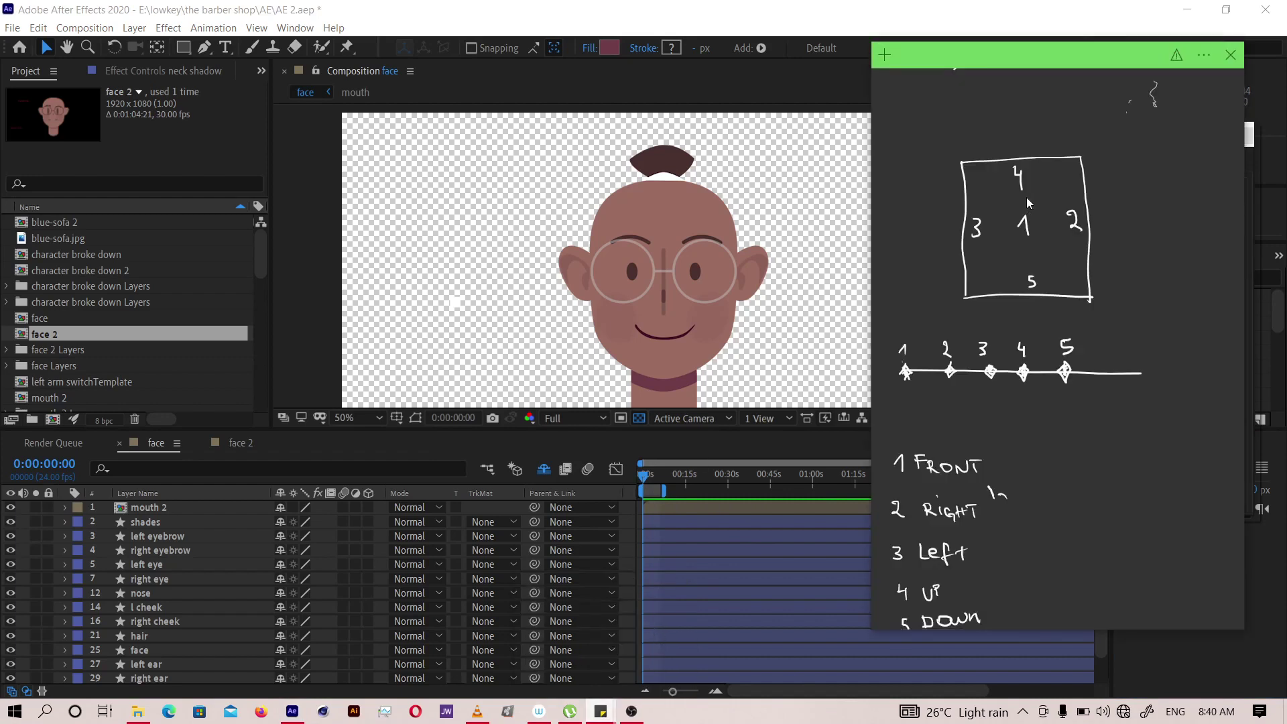
left_click_drag(1016, 54, 1018, 61)
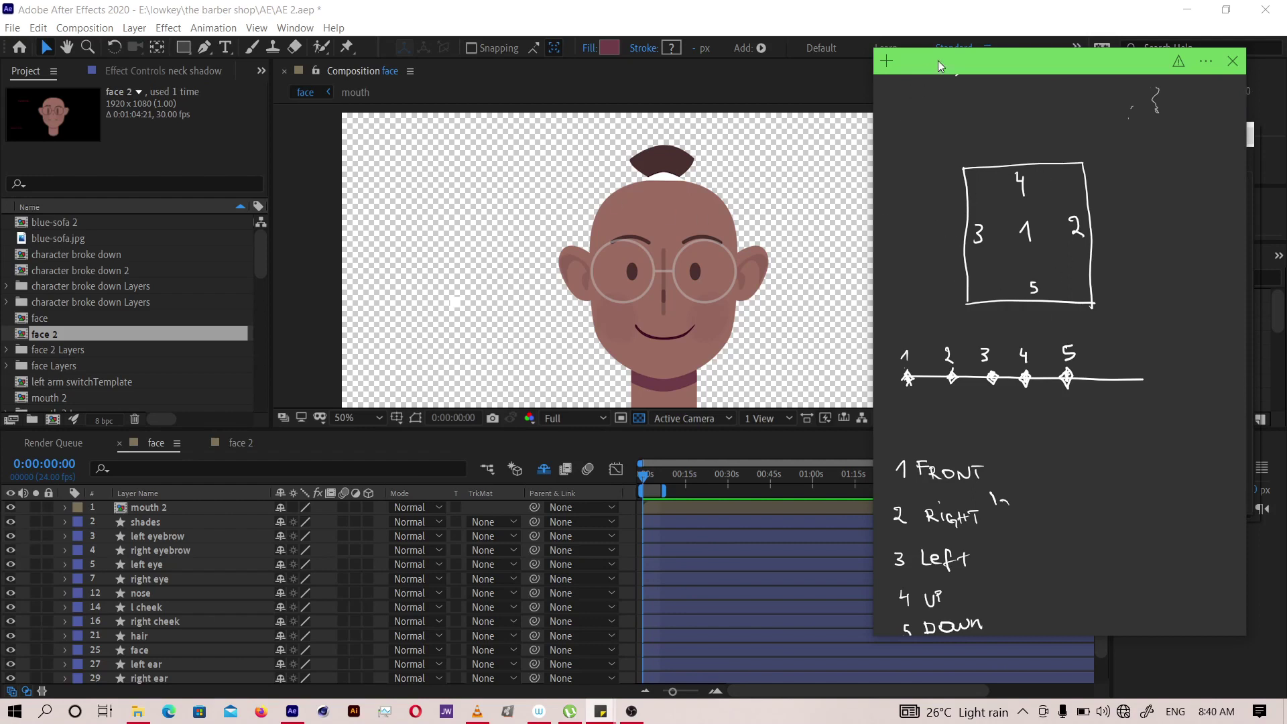
left_click_drag(938, 60, 649, 134)
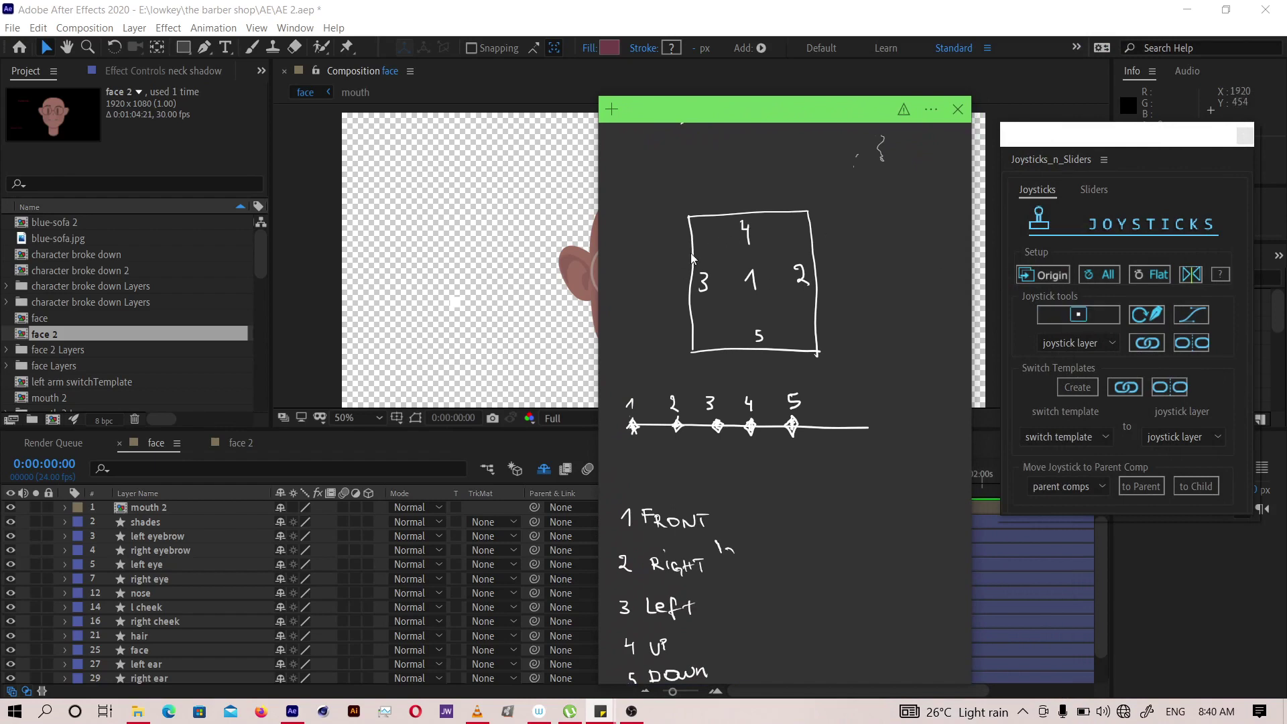
left_click_drag(763, 101, 977, 68)
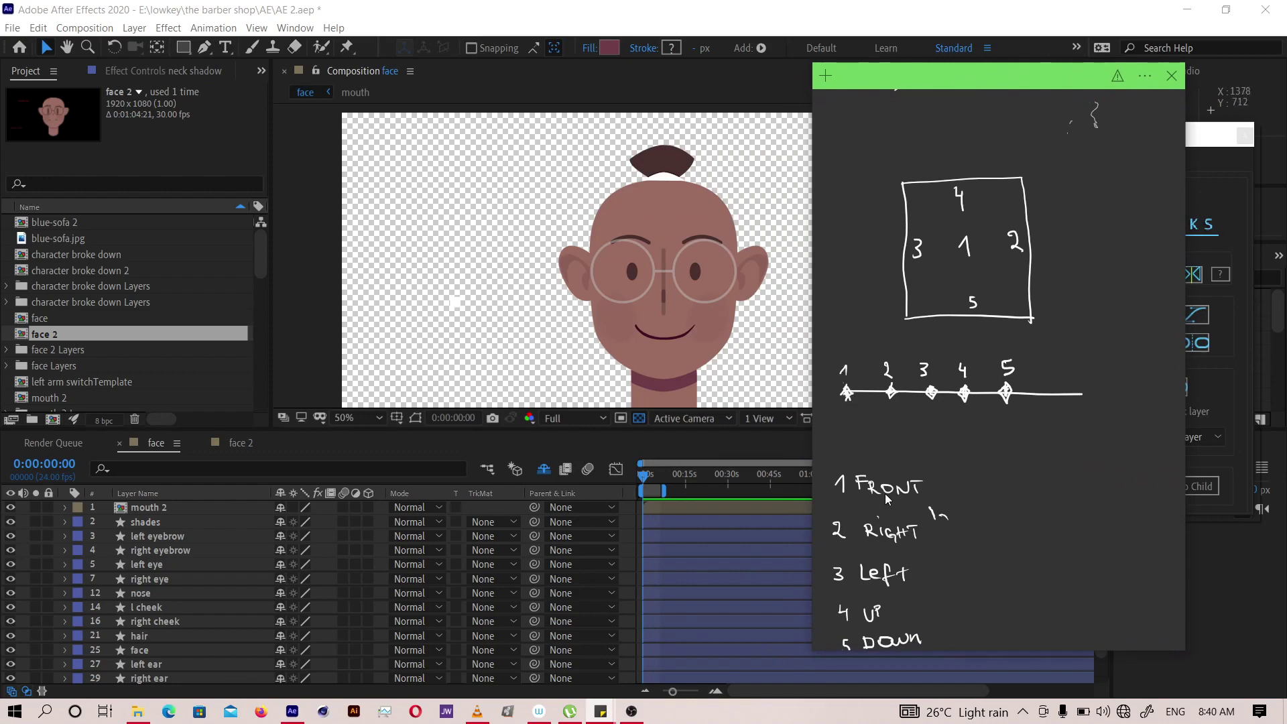
- Annotate the joystick diagram by circling position 1, boxing position 2, and marking keyframe 2 and position 3
mouse_move(965, 234)
left_mouse_down()
mouse_move(979, 258)
mouse_move(953, 263)
left_mouse_up()
left_click_drag(1010, 260, 1025, 262)
left_click_drag(1000, 225, 1024, 230)
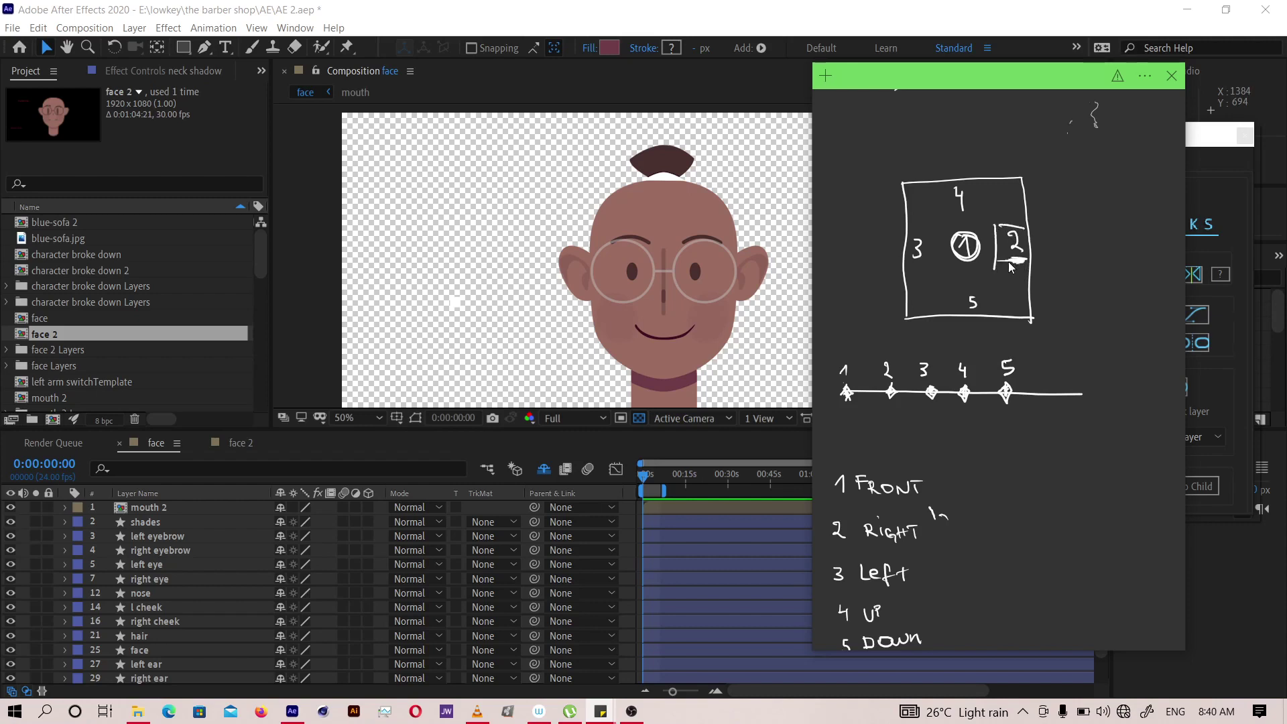
left_click_drag(883, 349, 893, 350)
mouse_move(923, 263)
left_mouse_down()
mouse_move(905, 263)
mouse_move(926, 267)
mouse_move(903, 240)
left_mouse_up()
- Switch back to After Effects and select both eye, eyebrow and cheek layers plus the nose and hair in the face composition
left_click(1013, 22)
key("space")
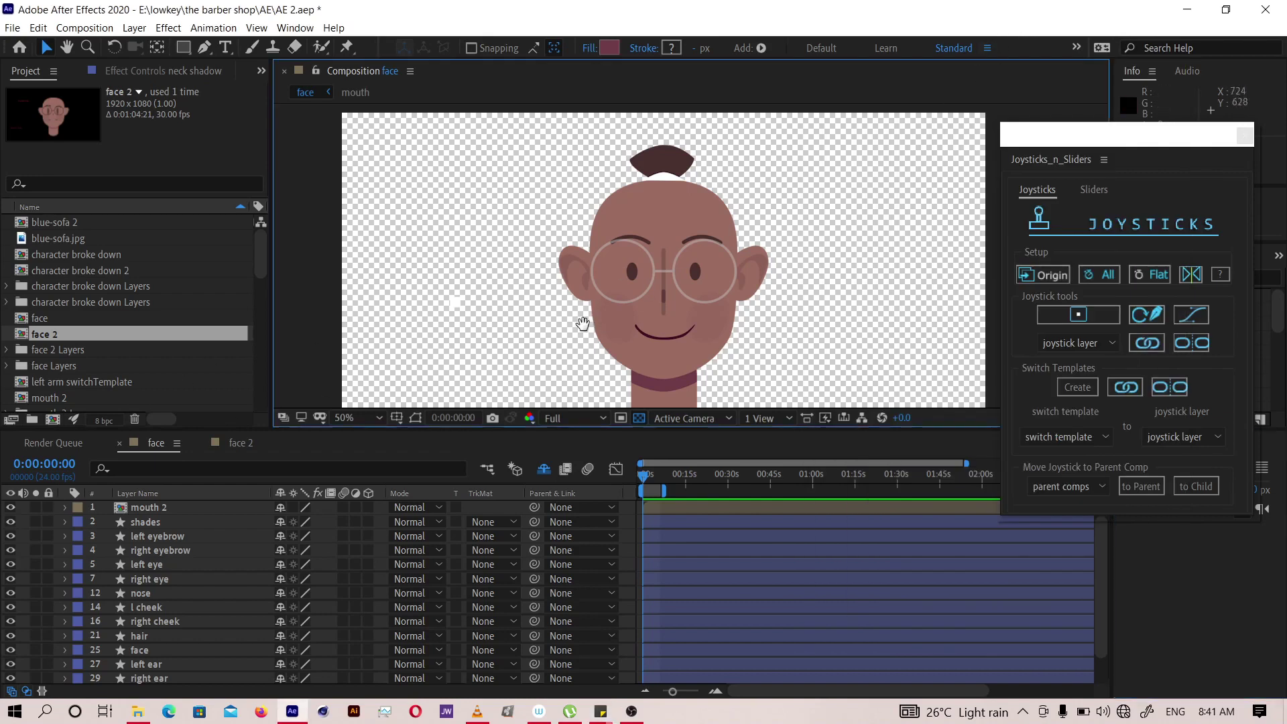
left_click_drag(566, 333, 563, 315)
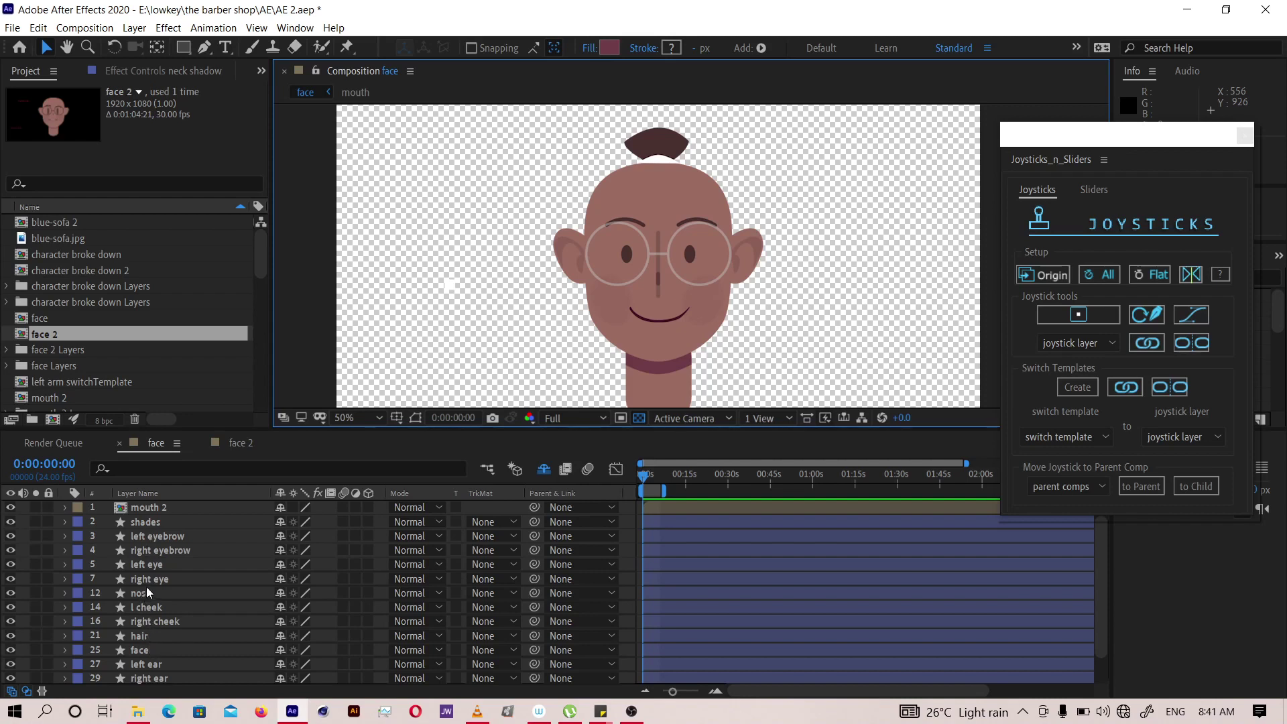
left_click(146, 569)
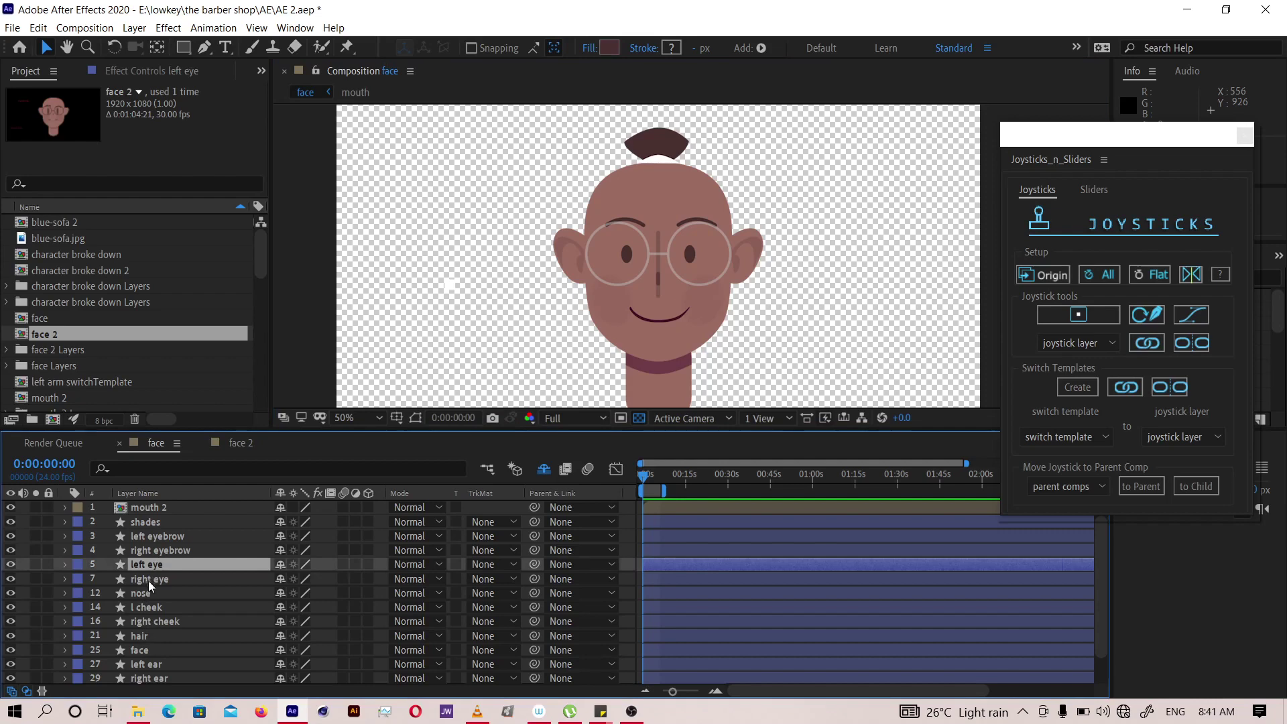
left_click(147, 580, "ctrl")
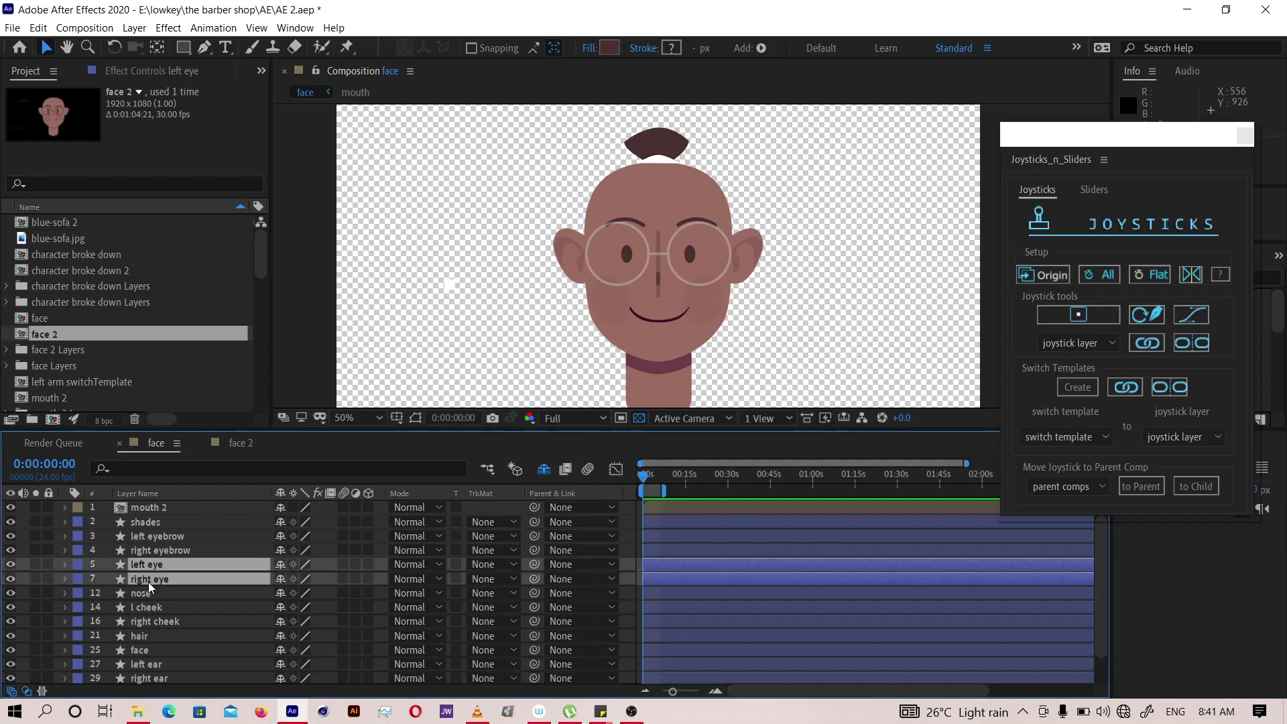
left_click(163, 551, "ctrl")
left_click(162, 536, "ctrl")
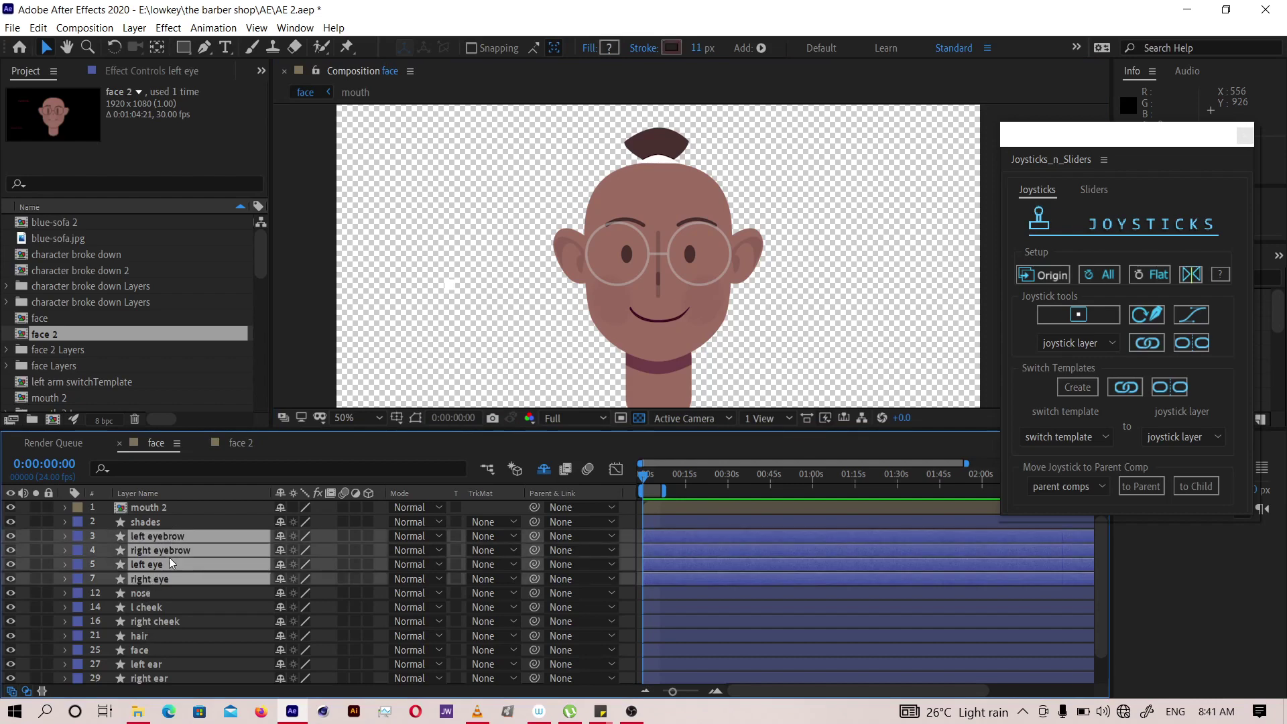
left_click(142, 594, "ctrl")
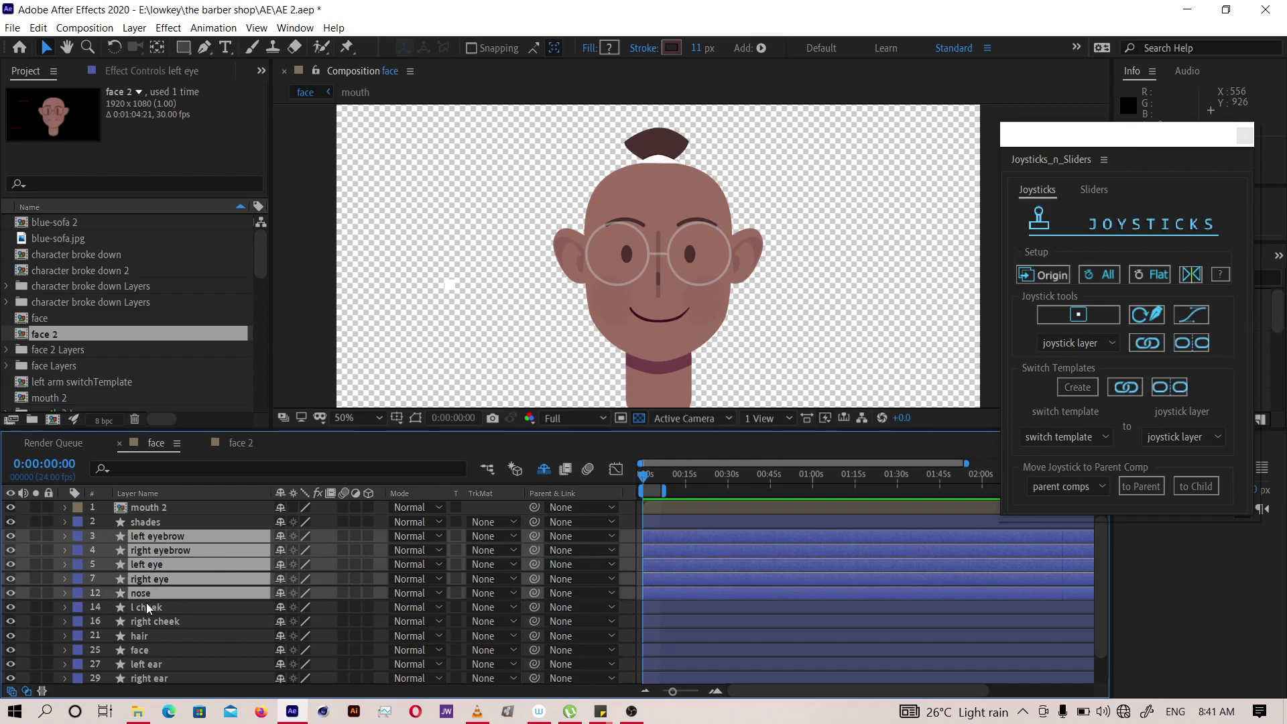
left_click(147, 608, "ctrl")
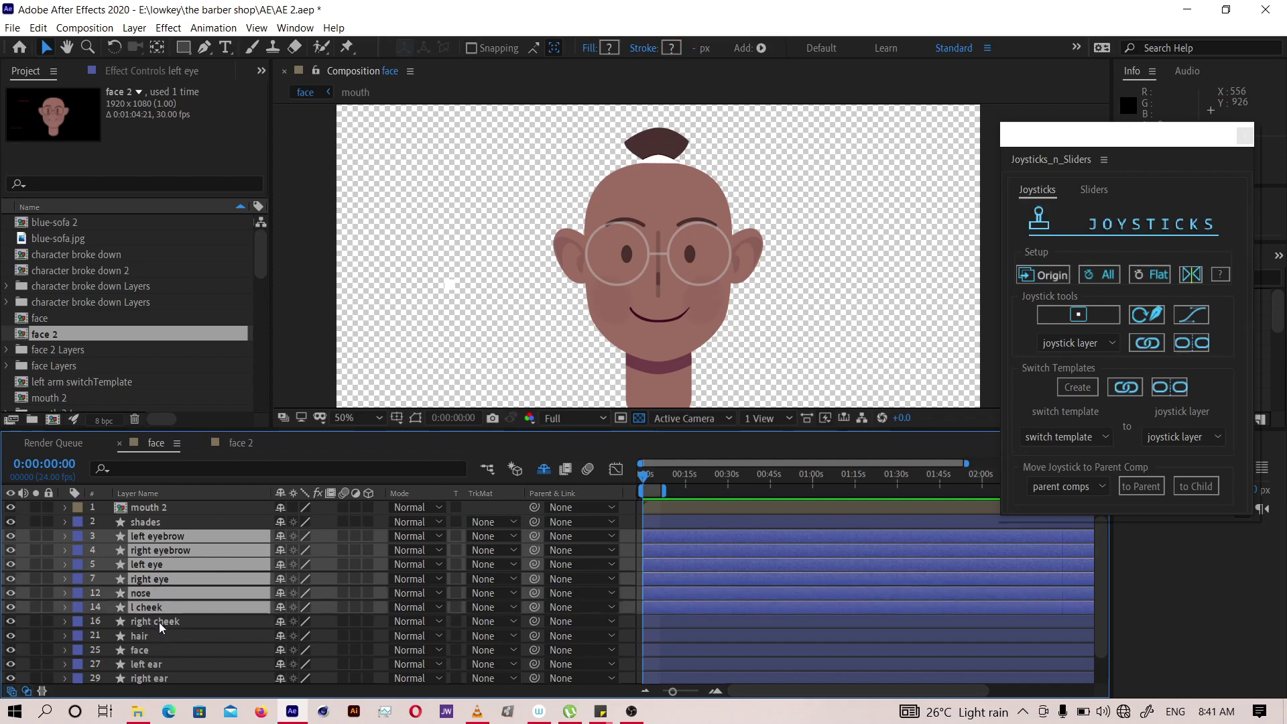
left_click(159, 622, "ctrl")
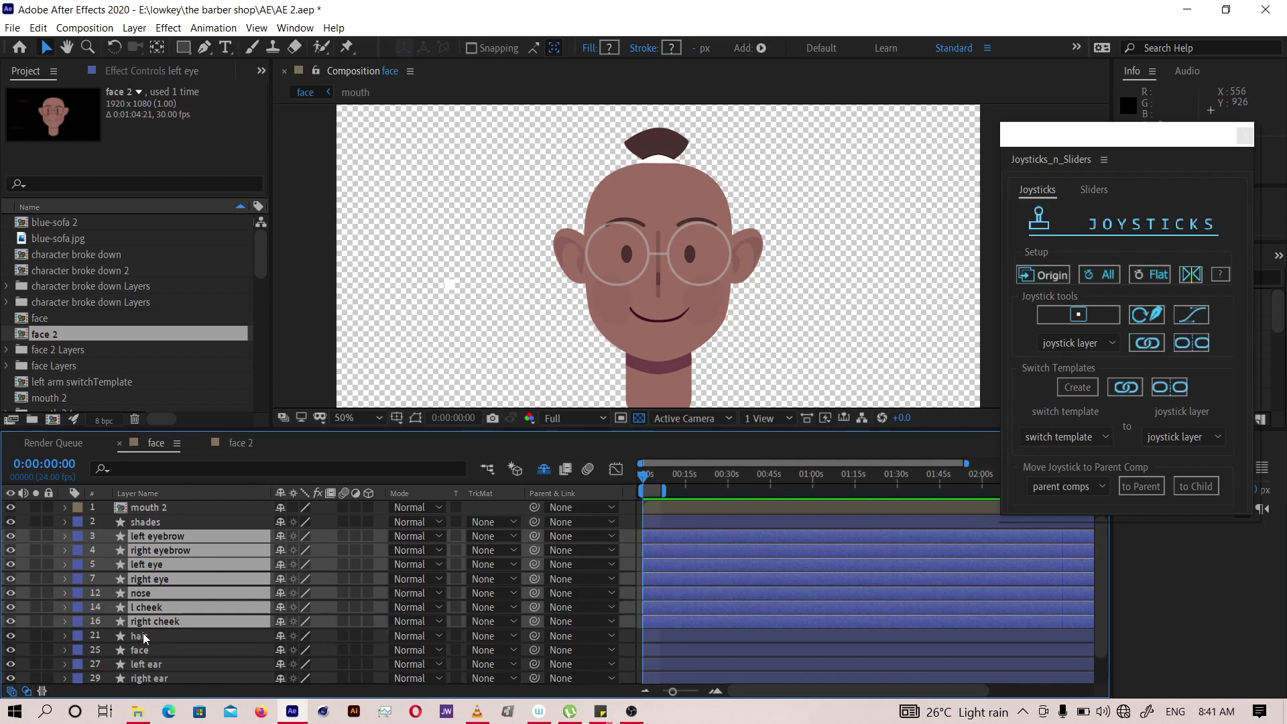
left_click(143, 634, "ctrl")
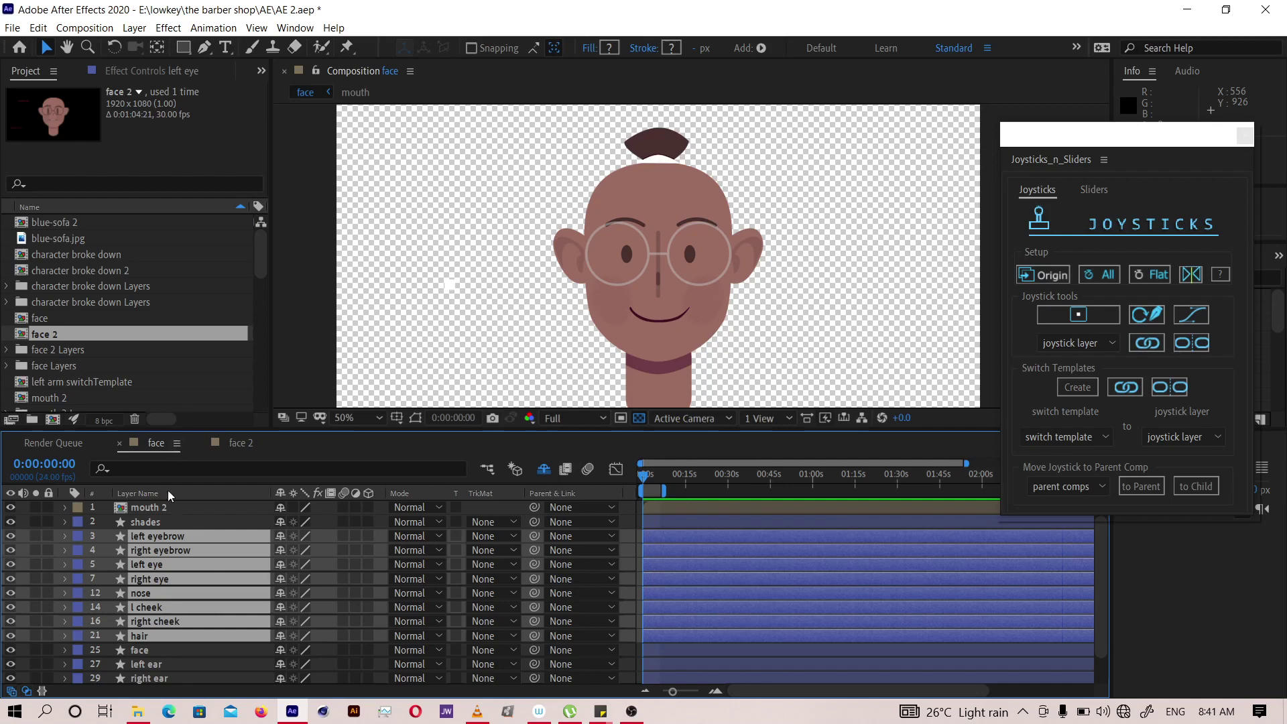
- Add the left ear, right ear, shades and mouth 2 layers to the selection, leaving out the face and neck layers
scroll(159, 638, "down", 1)
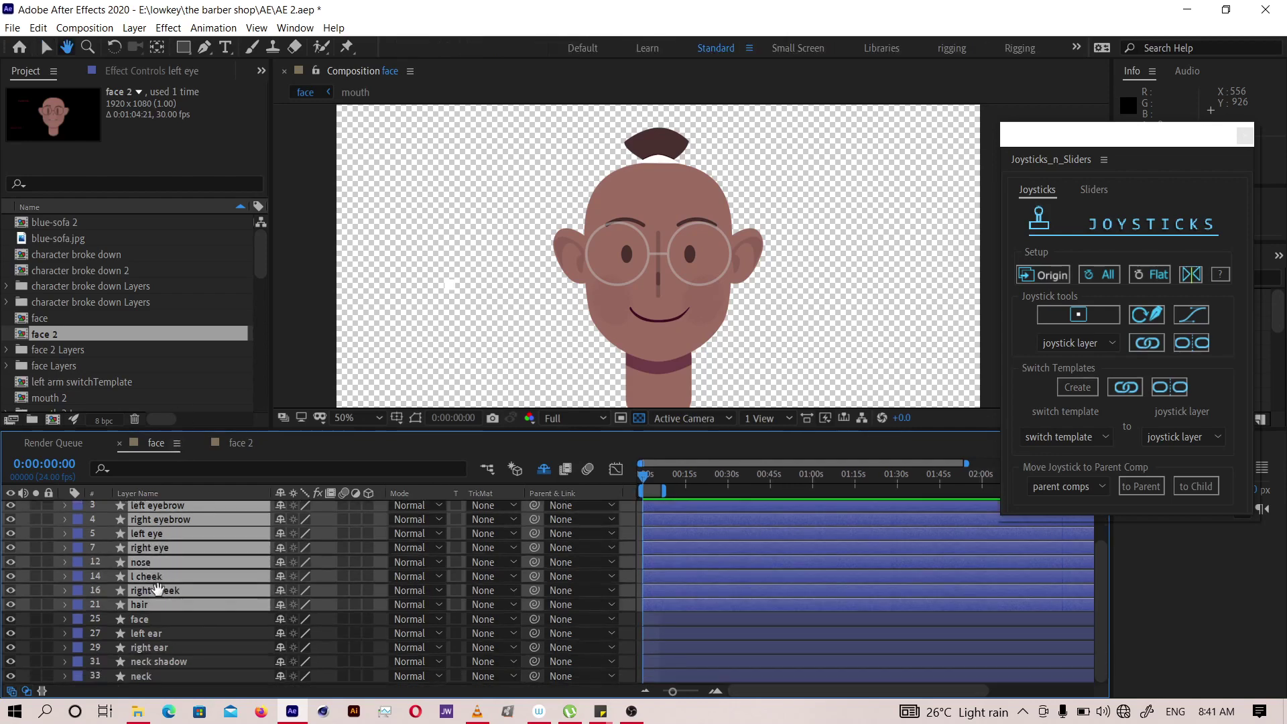
left_click(152, 638, "ctrl")
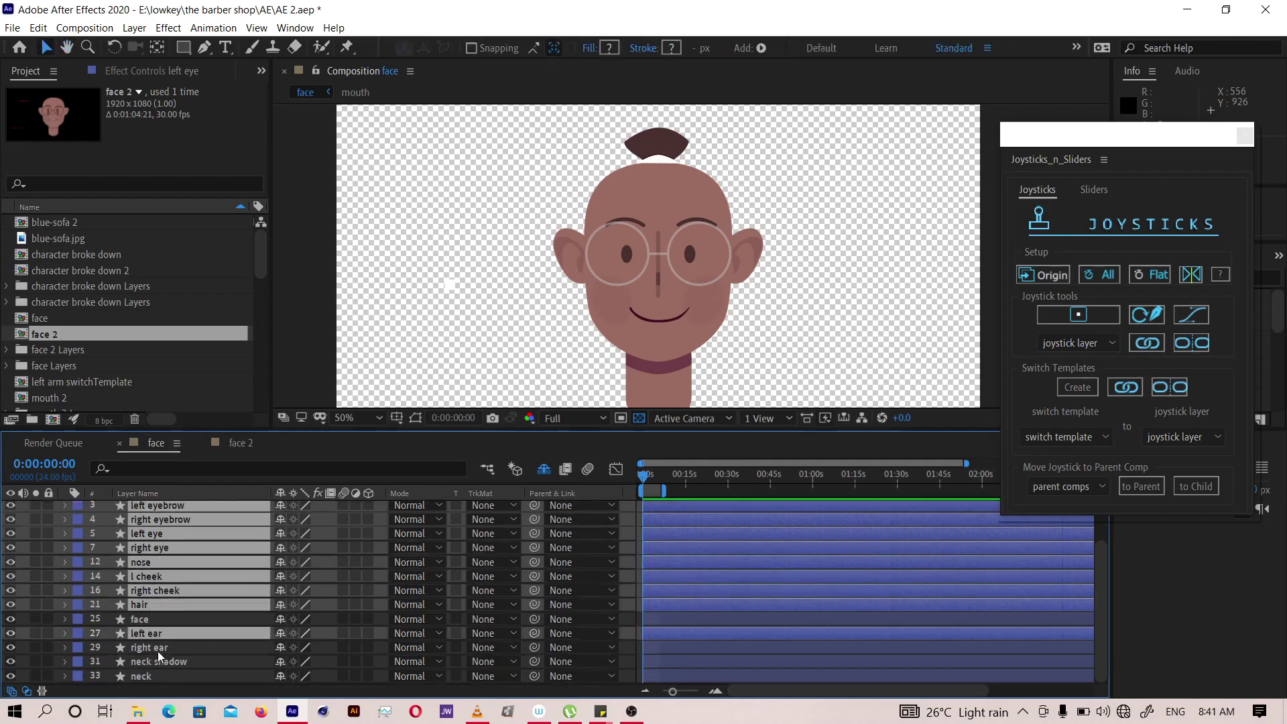
left_click(158, 650, "ctrl")
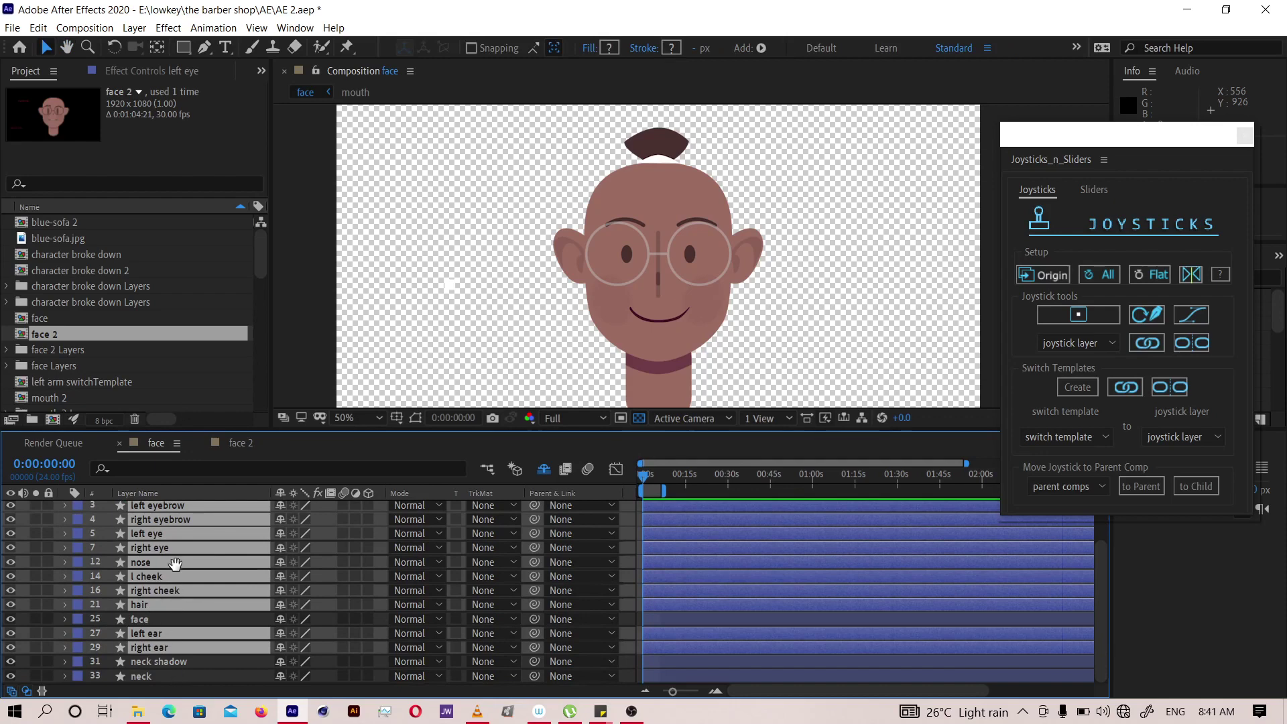
key("h")
scroll(172, 664, "up", 1)
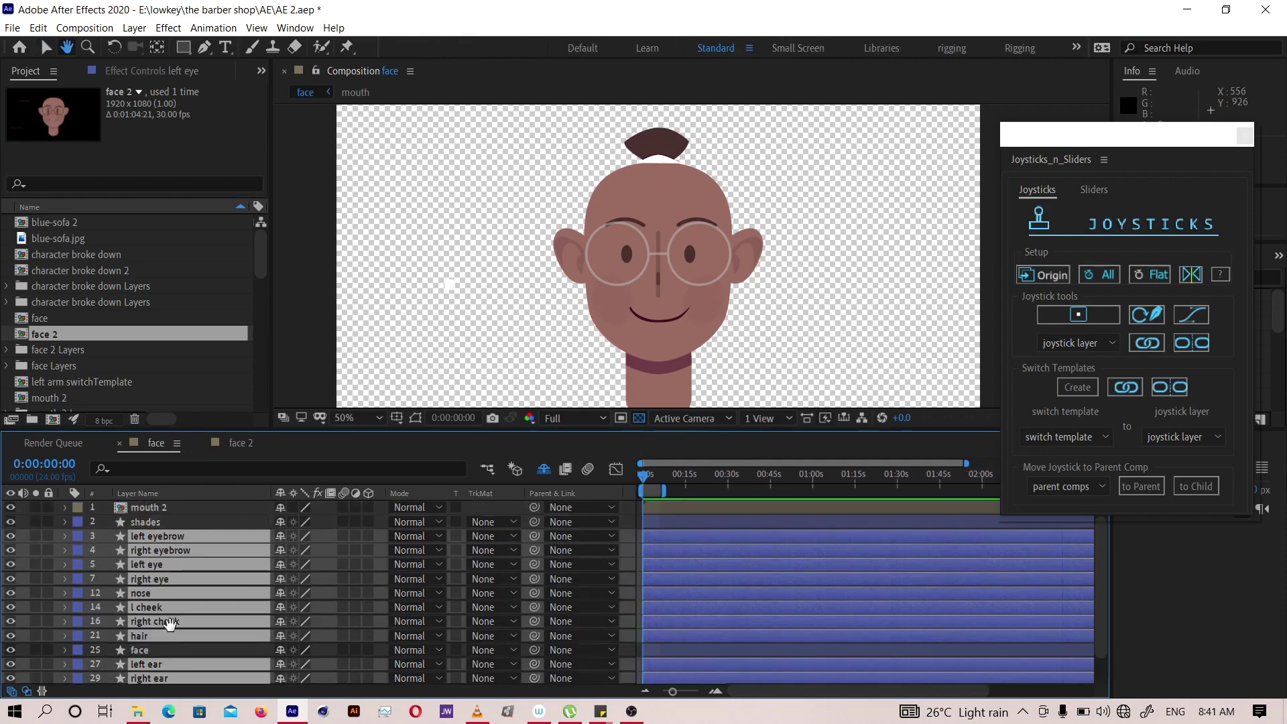
scroll(167, 616, "down", 1)
scroll(168, 593, "up", 1)
key("v")
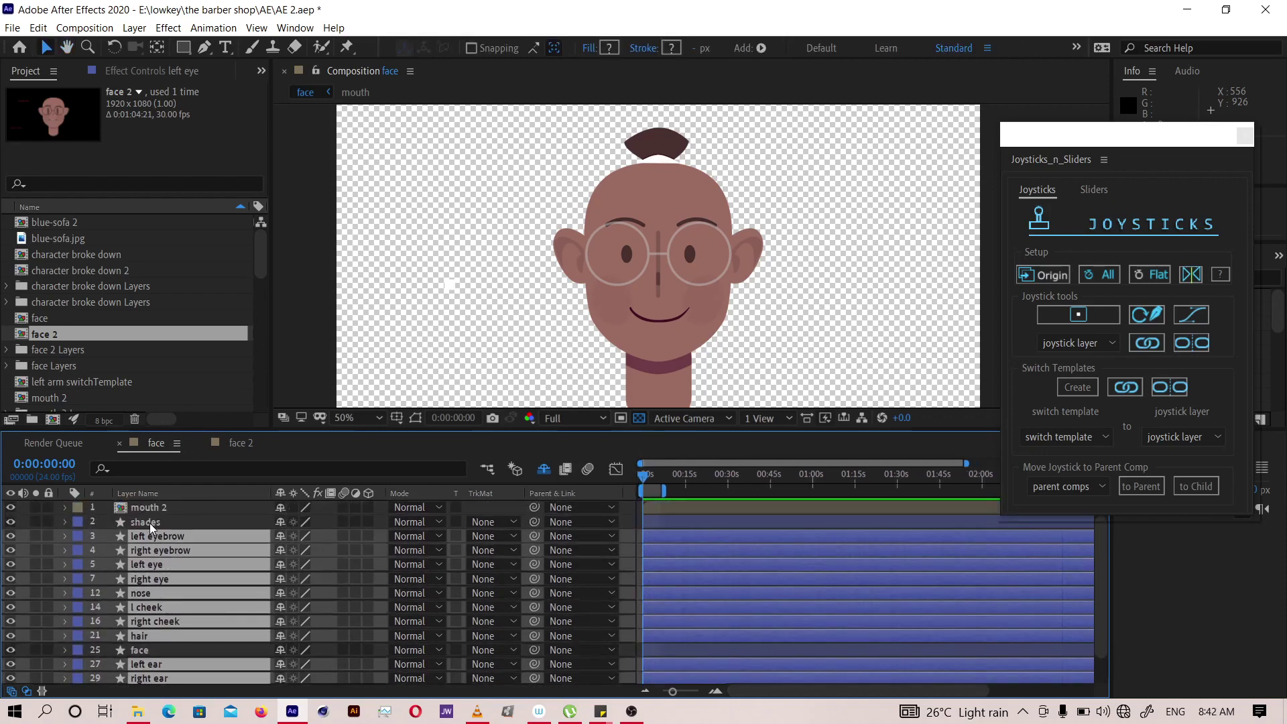
left_click(150, 523, "ctrl")
left_click(154, 514, "ctrl")
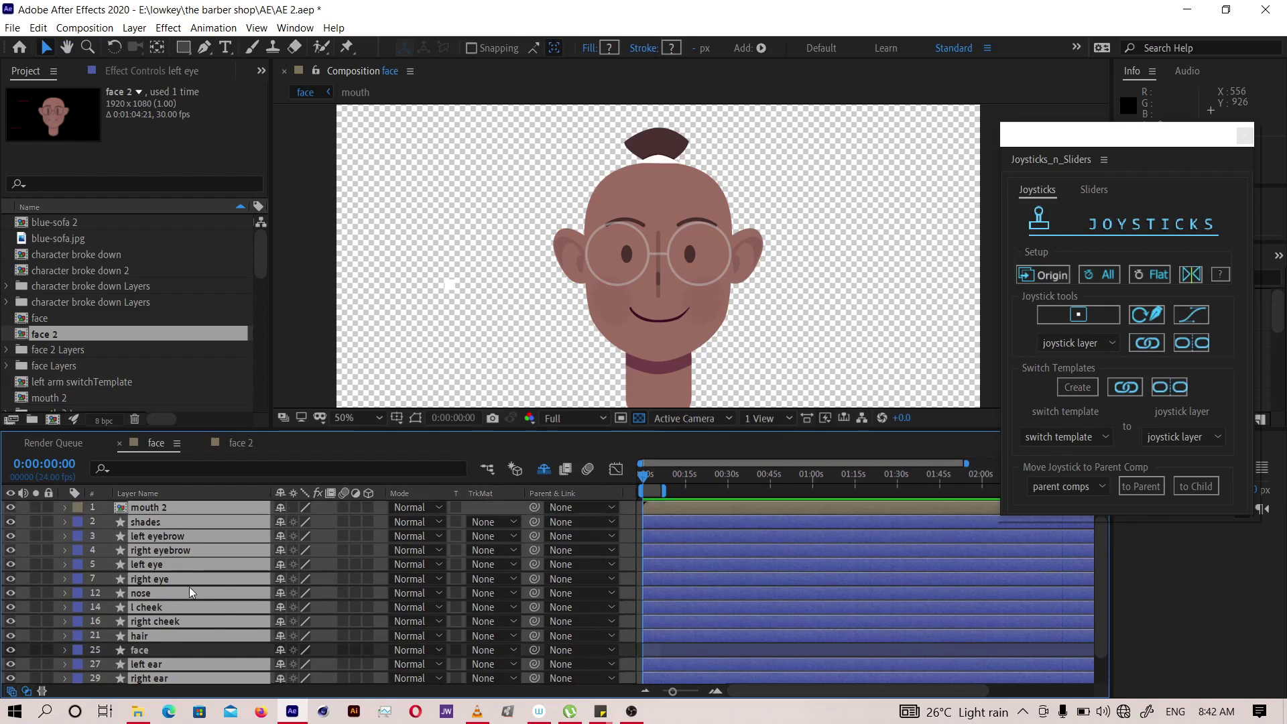
- Set Position keyframes at frame 0 on all selected layers for the front pose, and show only their keyframed properties
key("p")
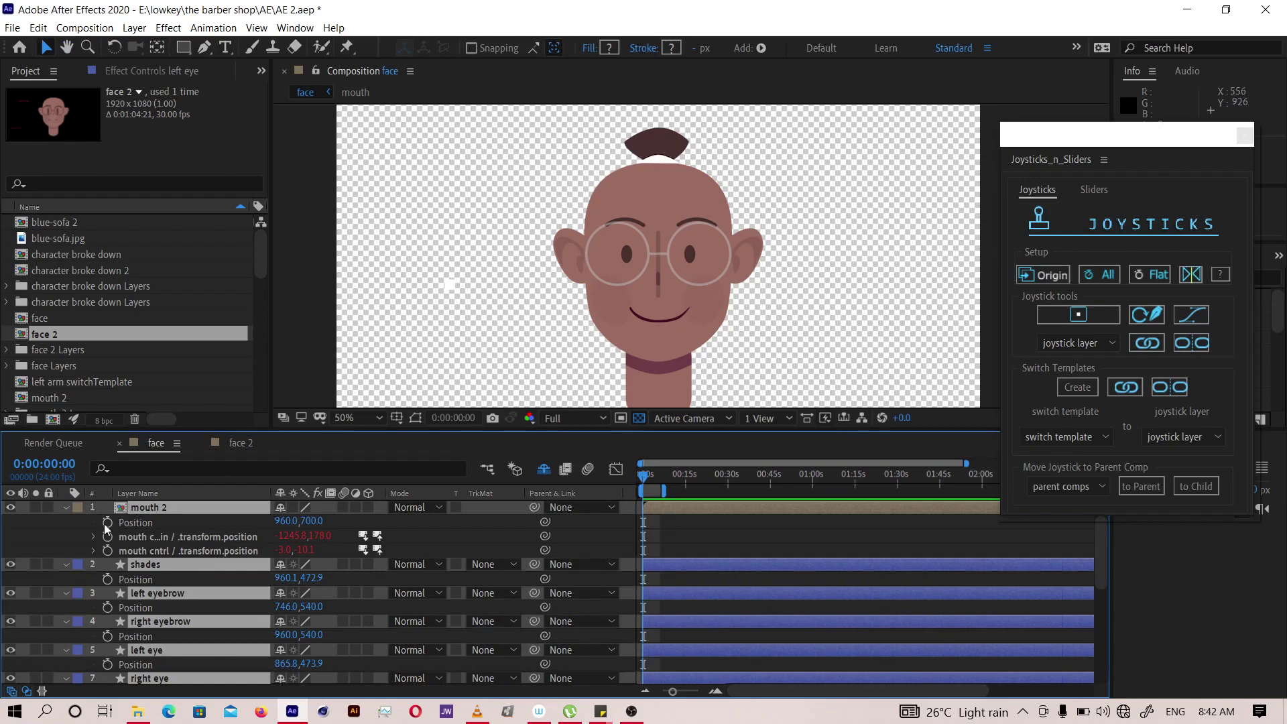
key("p")
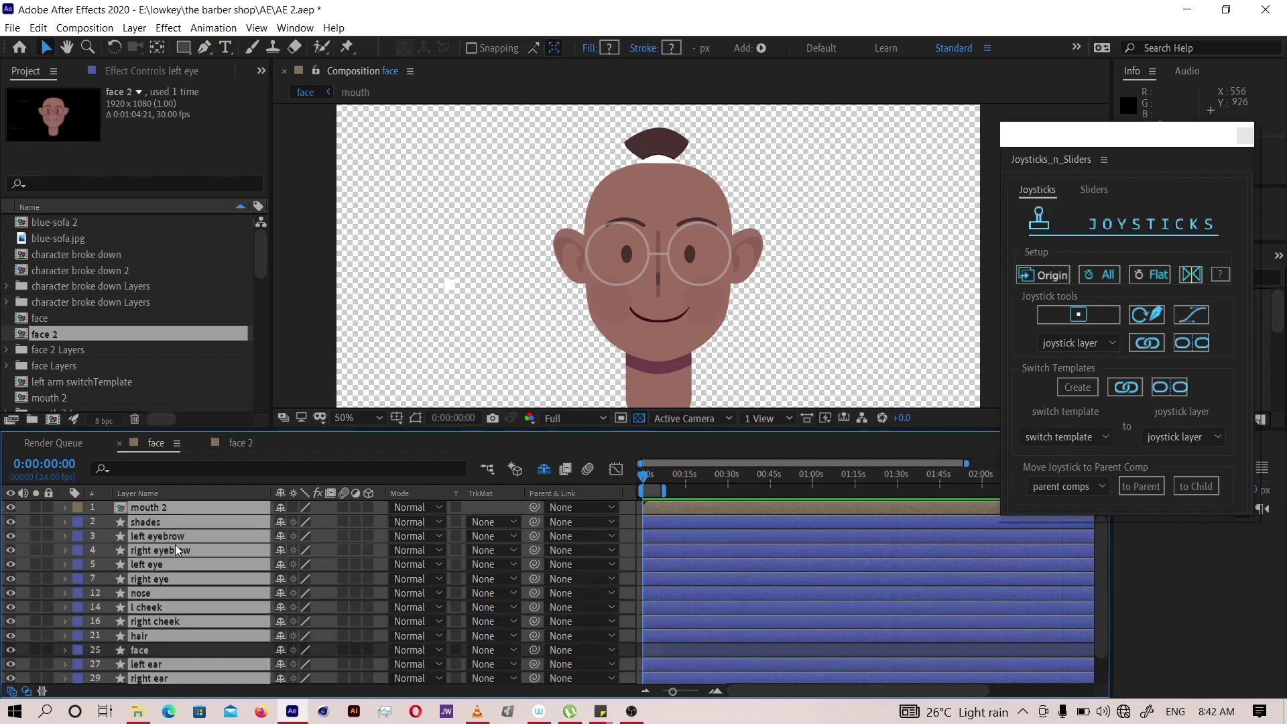
key("p")
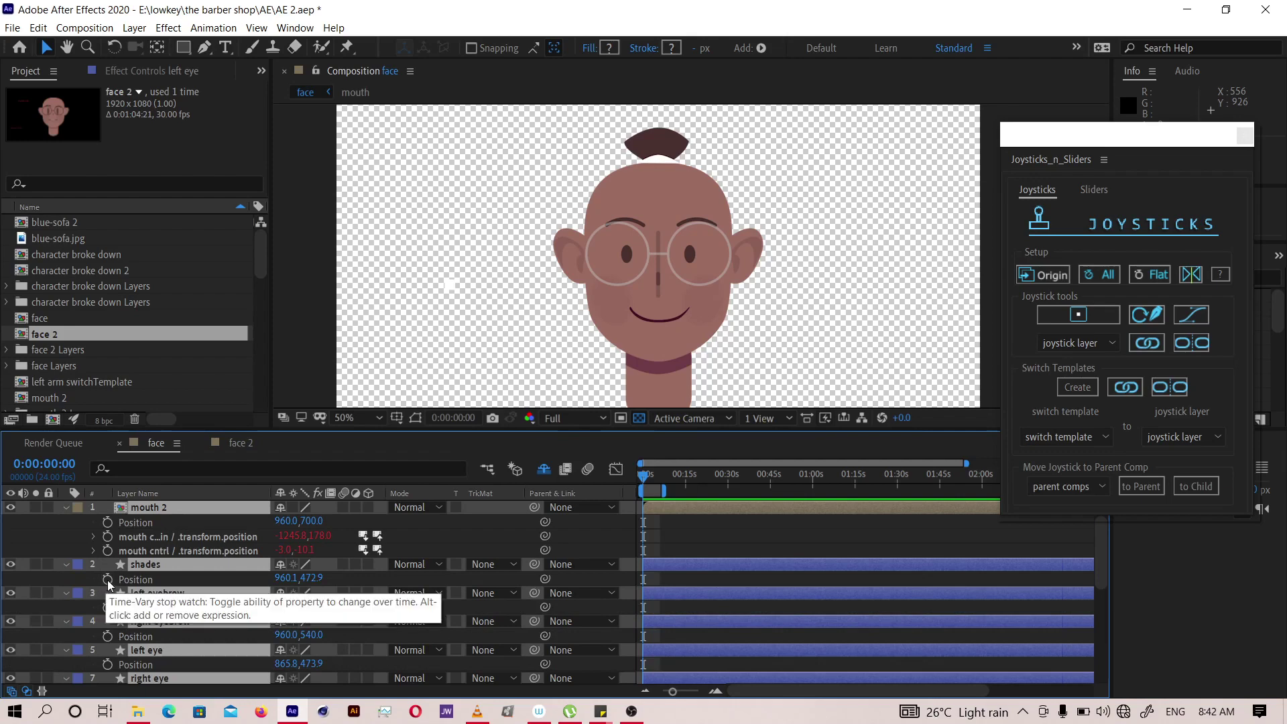
key("equal")
key("equal")
key("equal")
key("equal")
key("equal")
key("equal")
key("equal")
key("equal")
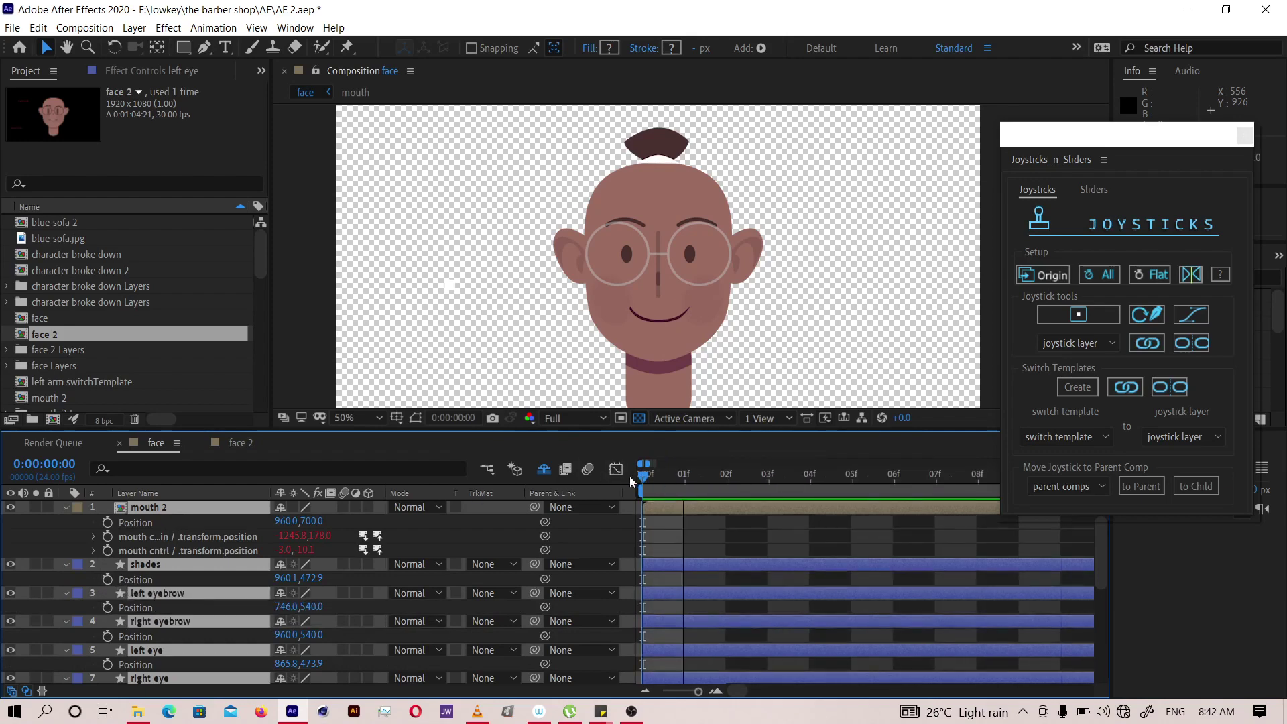
left_click(108, 580)
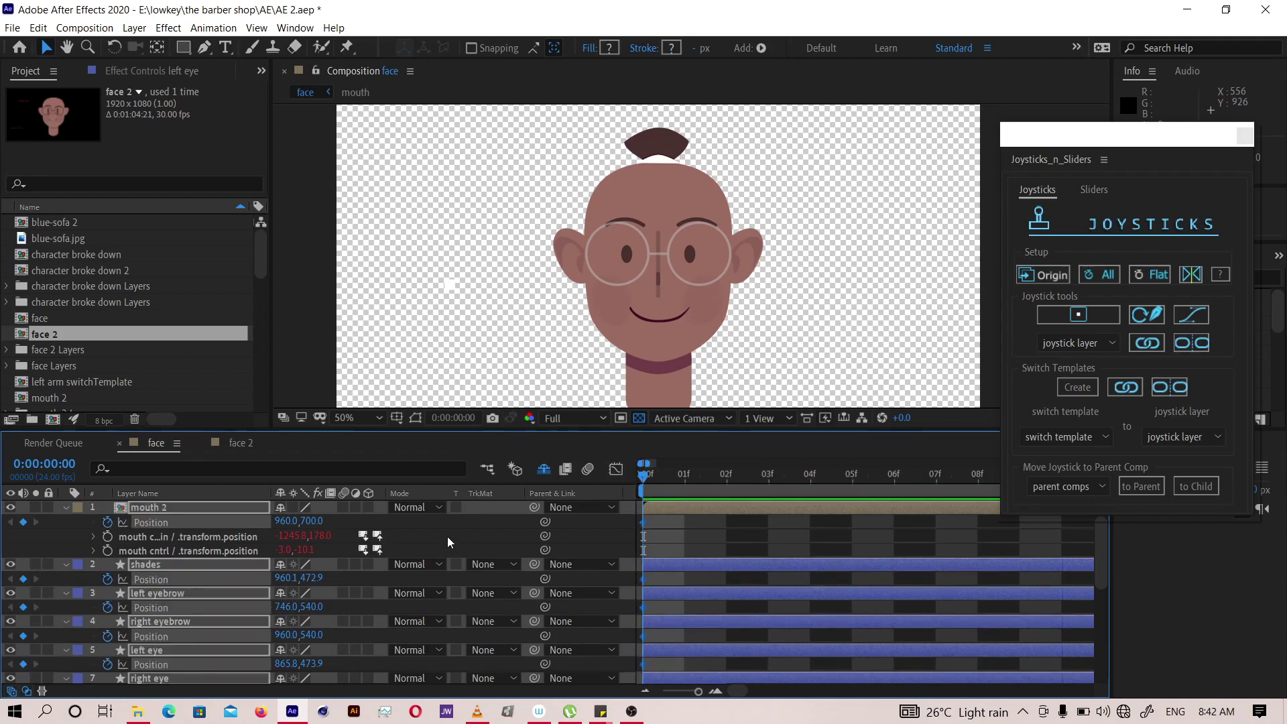
key("u")
key("u")
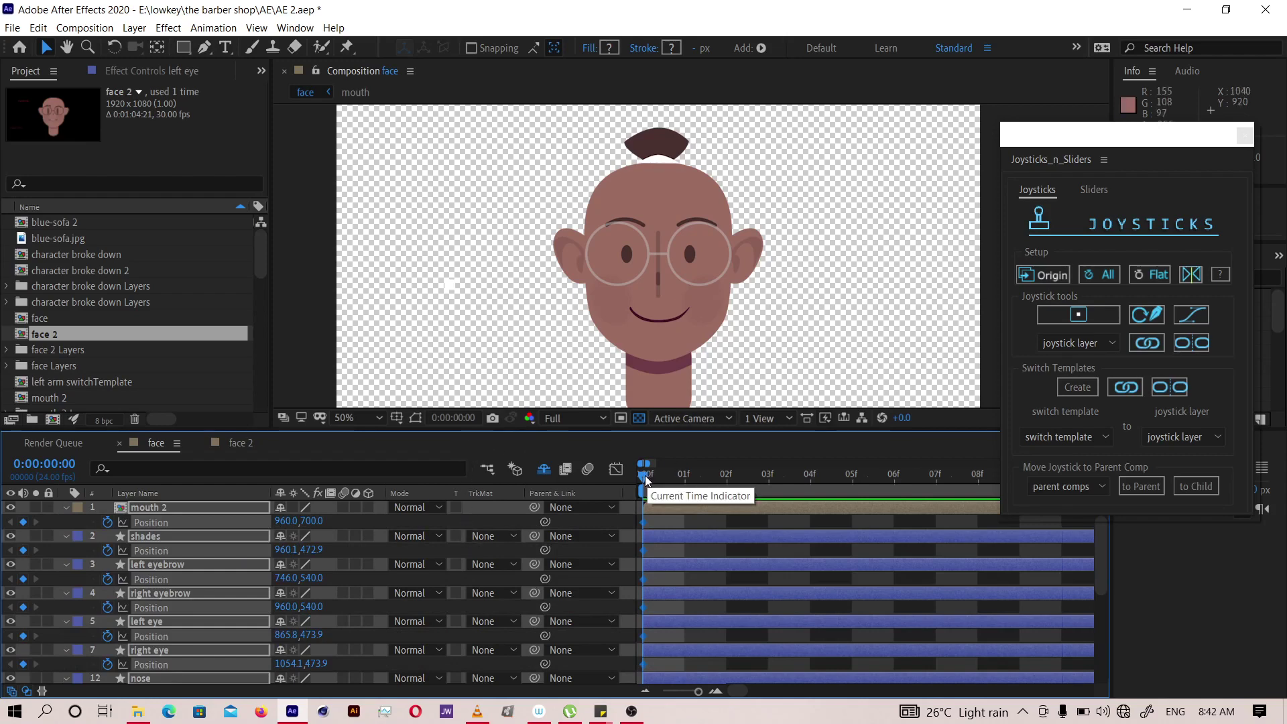
- Switch to Sticky Notes and mark keyframe 1 on the timeline drawn below the joystick diagram
mouse_move(643, 476)
left_mouse_down()
mouse_move(668, 476)
mouse_move(654, 478)
left_mouse_up()
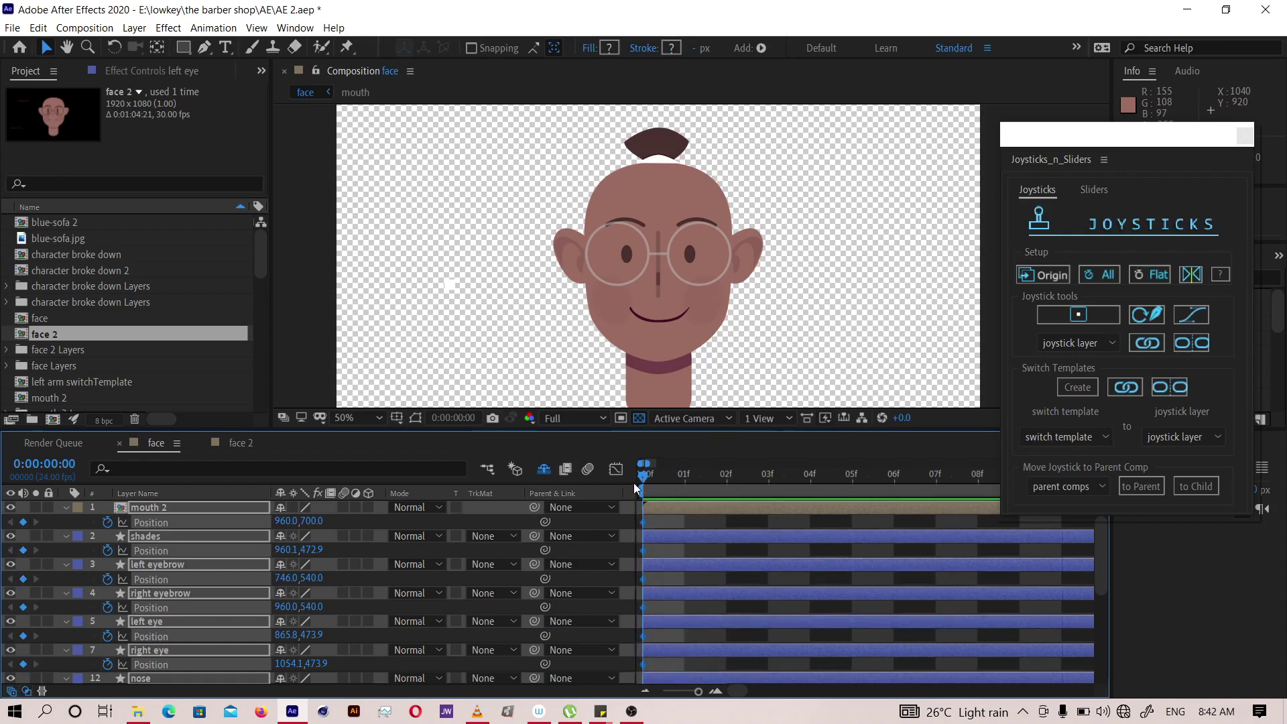
left_click(630, 711)
left_click(630, 712)
mouse_move(605, 716)
left_click(637, 650)
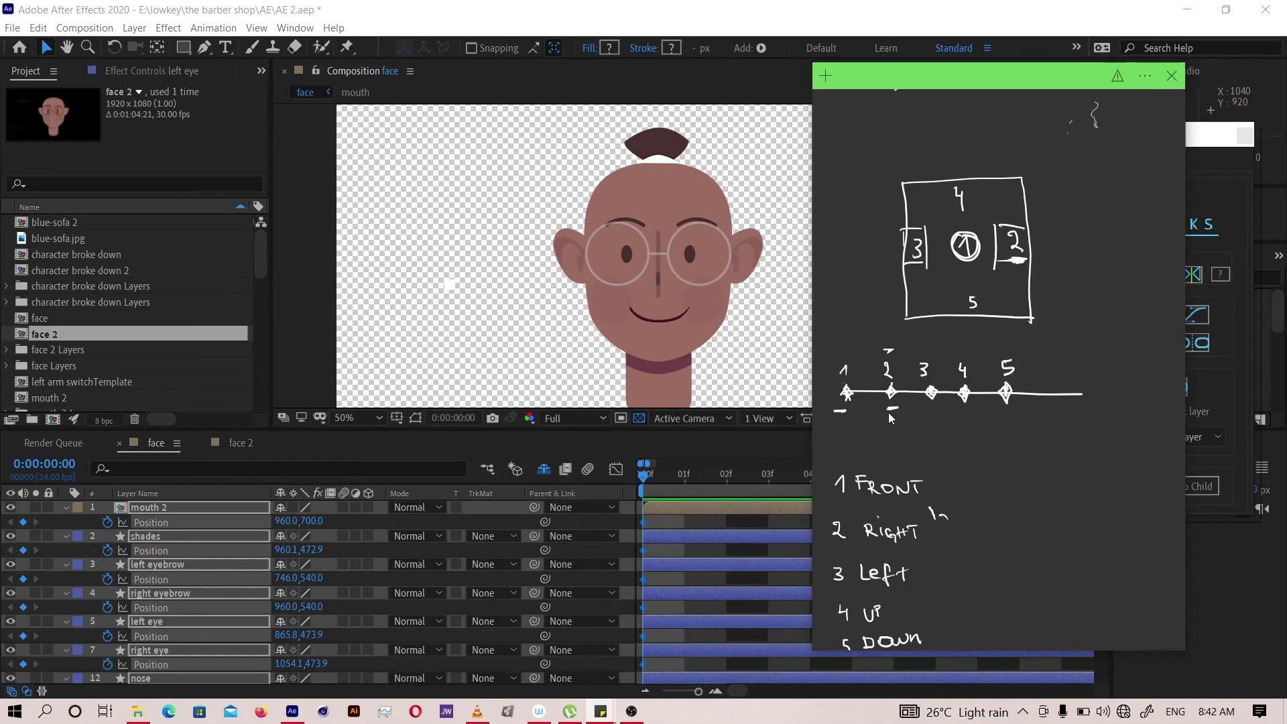
left_click_drag(836, 384, 861, 417)
left_click_drag(896, 79, 922, 81)
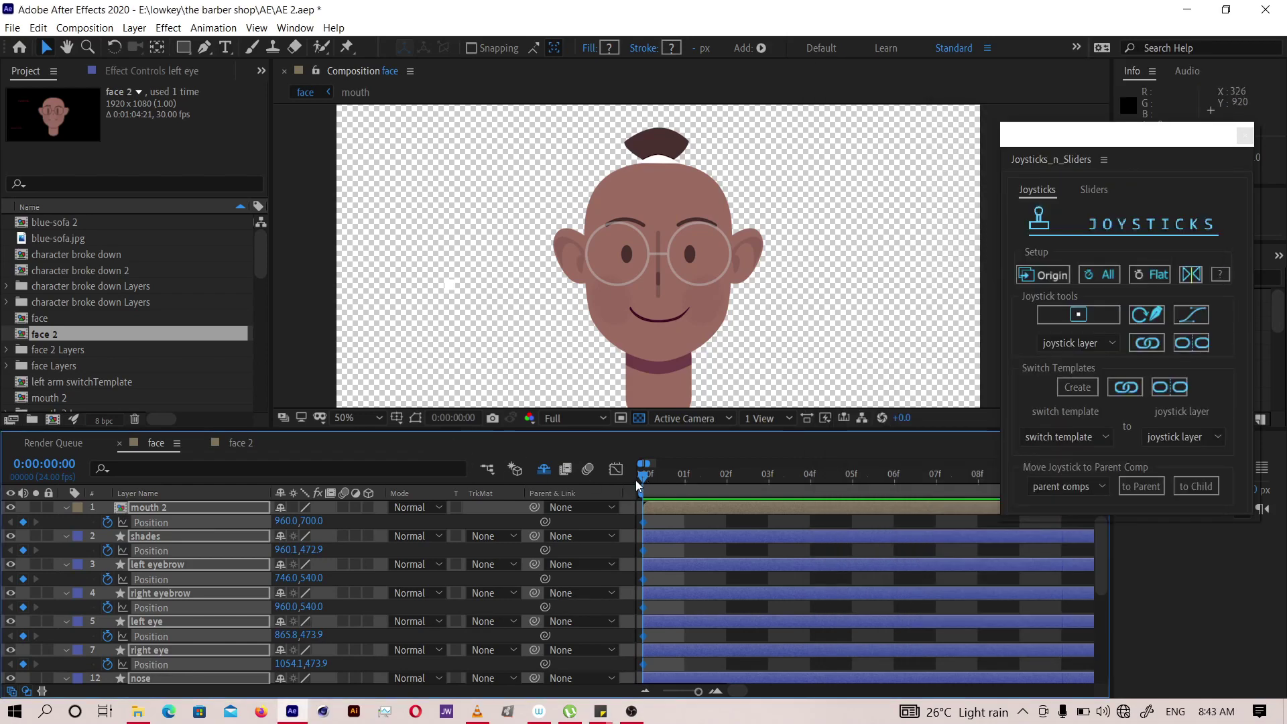
- Return to After Effects and, at frame 1, shift both eyebrow layers and both eye layers 52 px to the right
left_click_drag(645, 479, 666, 480)
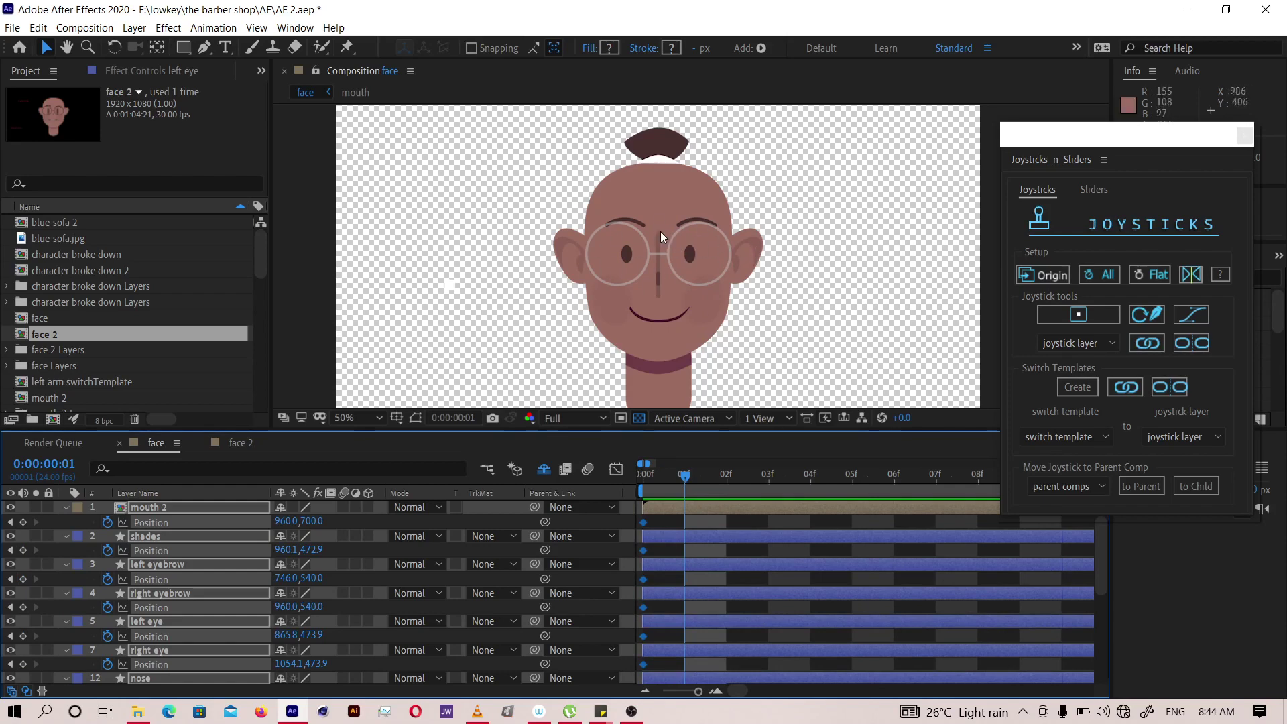
left_click(702, 520)
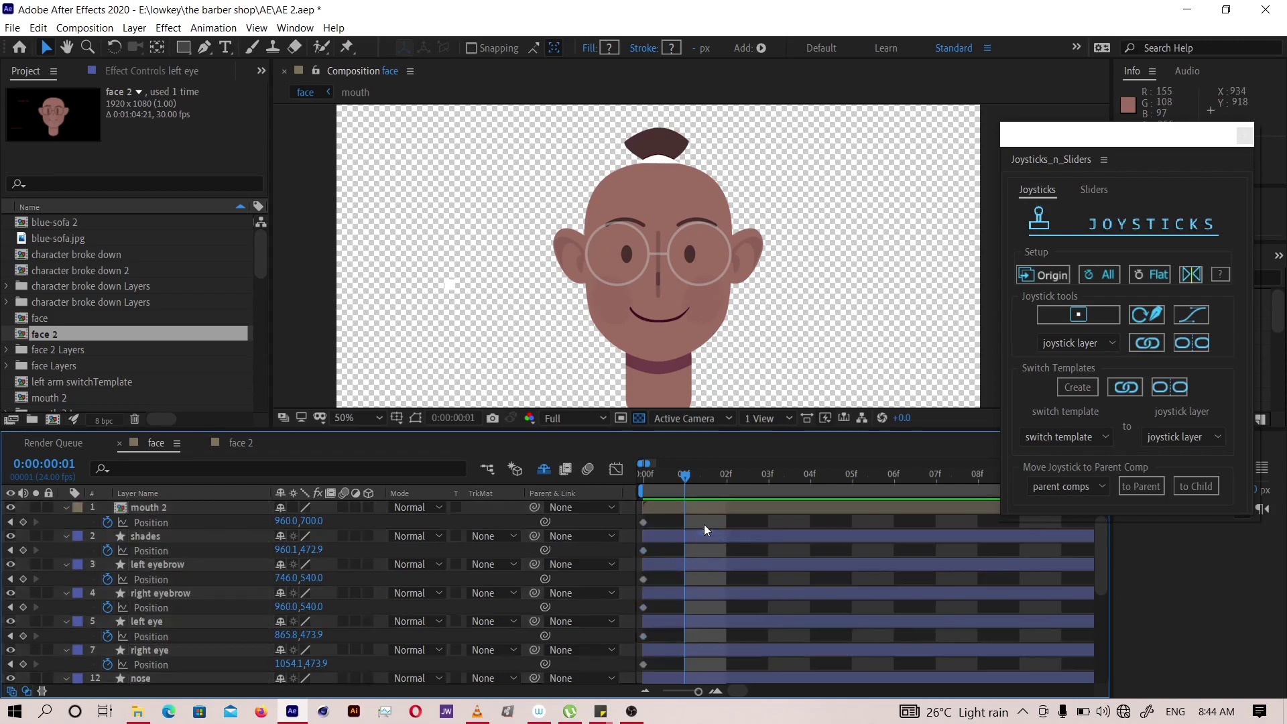
left_click(162, 570)
left_click(152, 595, "shift")
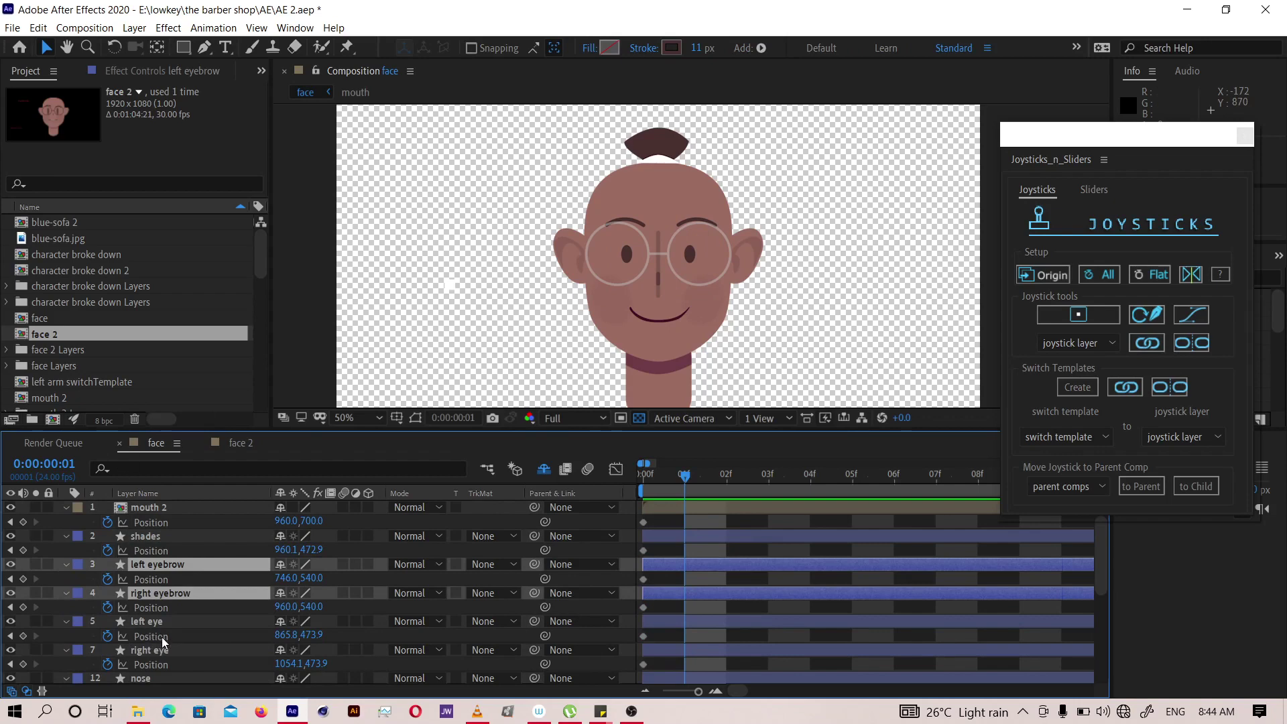
mouse_move(158, 608)
left_mouse_down()
mouse_move(177, 436)
mouse_move(178, 647)
mouse_move(152, 601)
left_mouse_up()
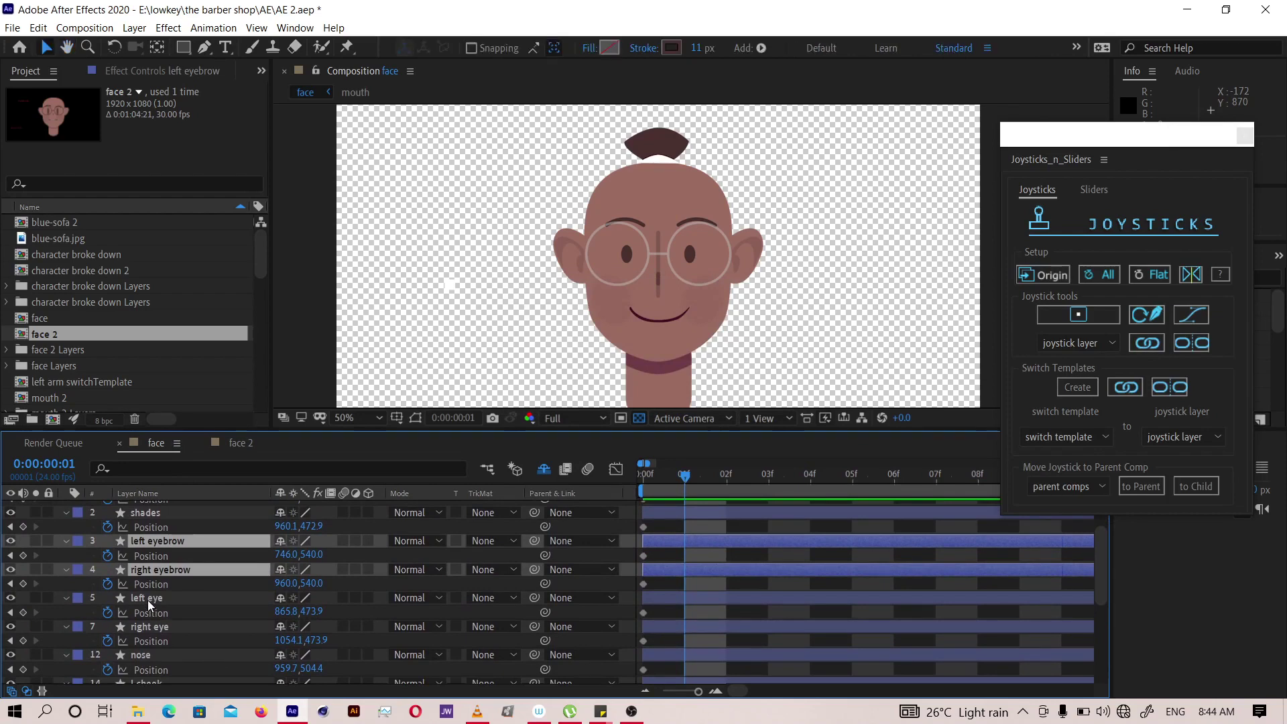
left_click(148, 600, "ctrl")
left_click(151, 628, "ctrl")
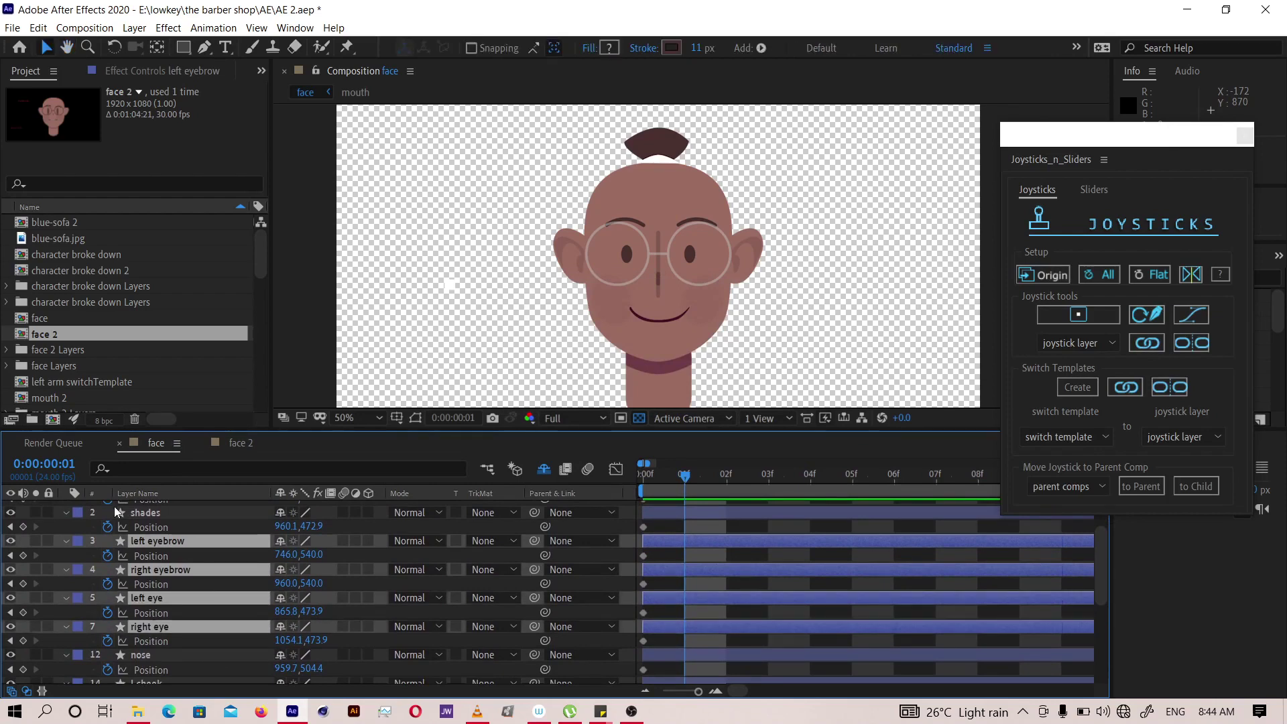
key("shift+Right")
key("shift+Right")
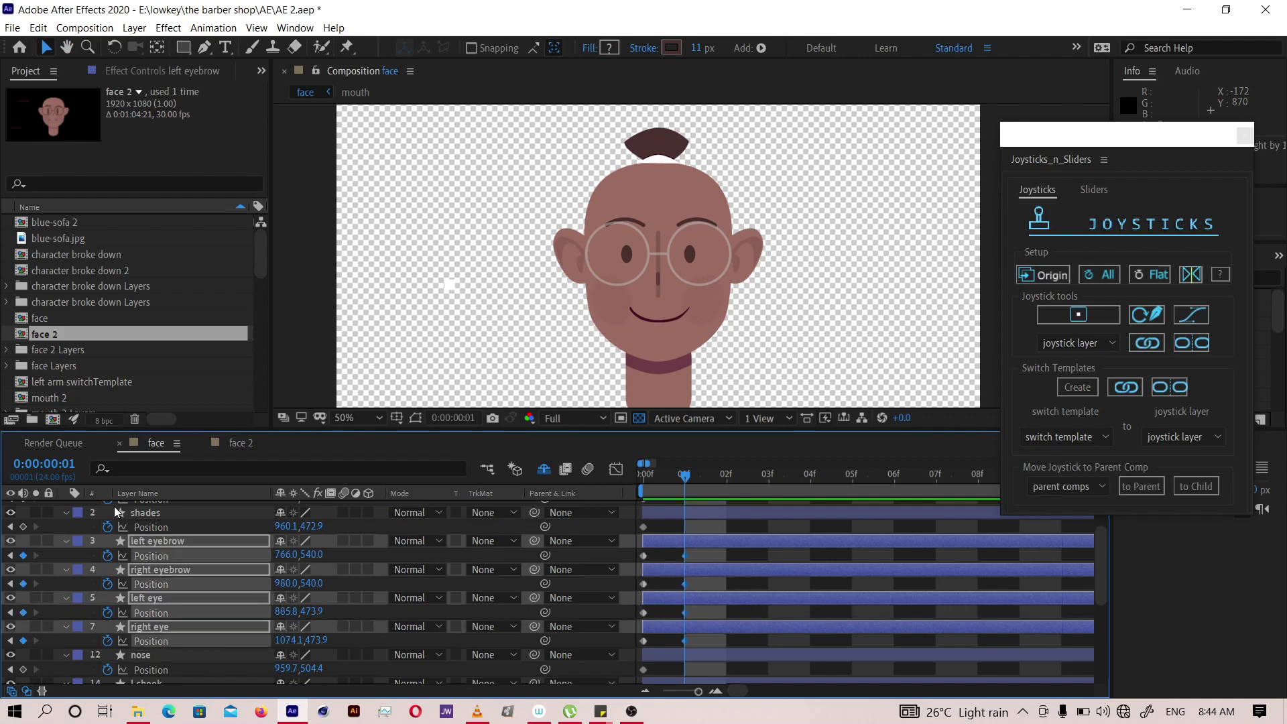
key("shift+Right")
key("shift+Right")
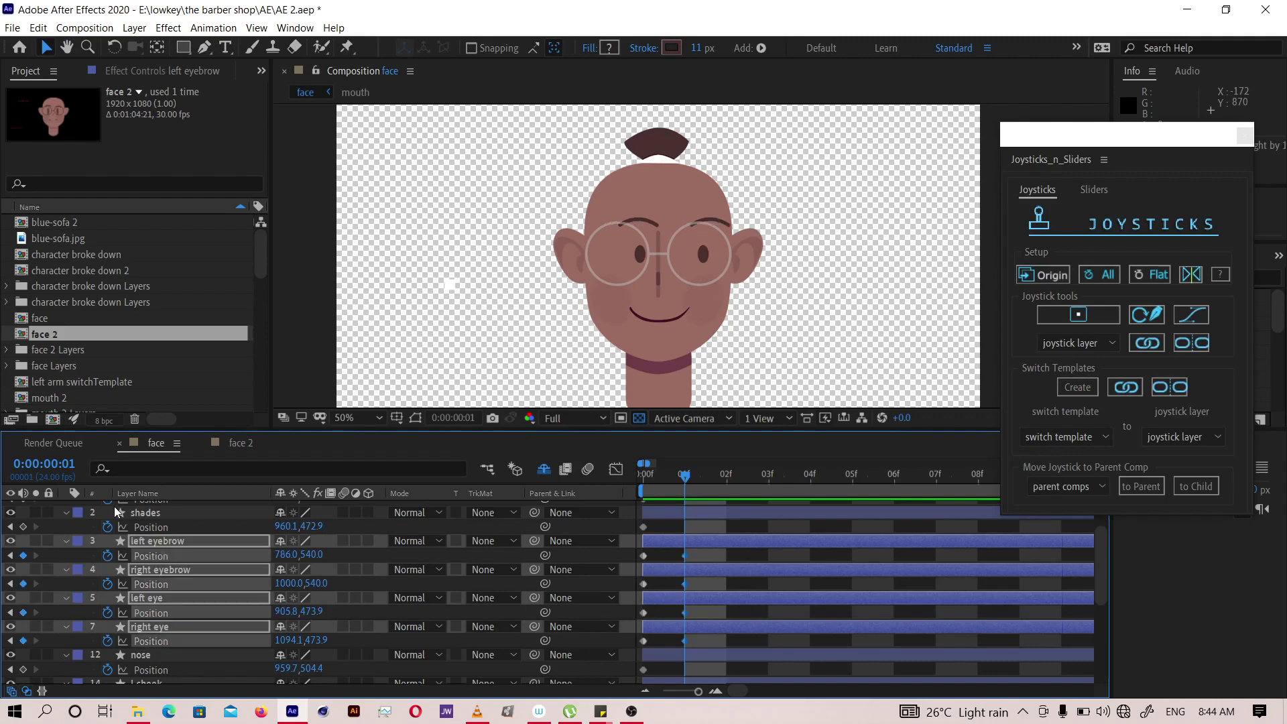
key("Right")
key("Right")
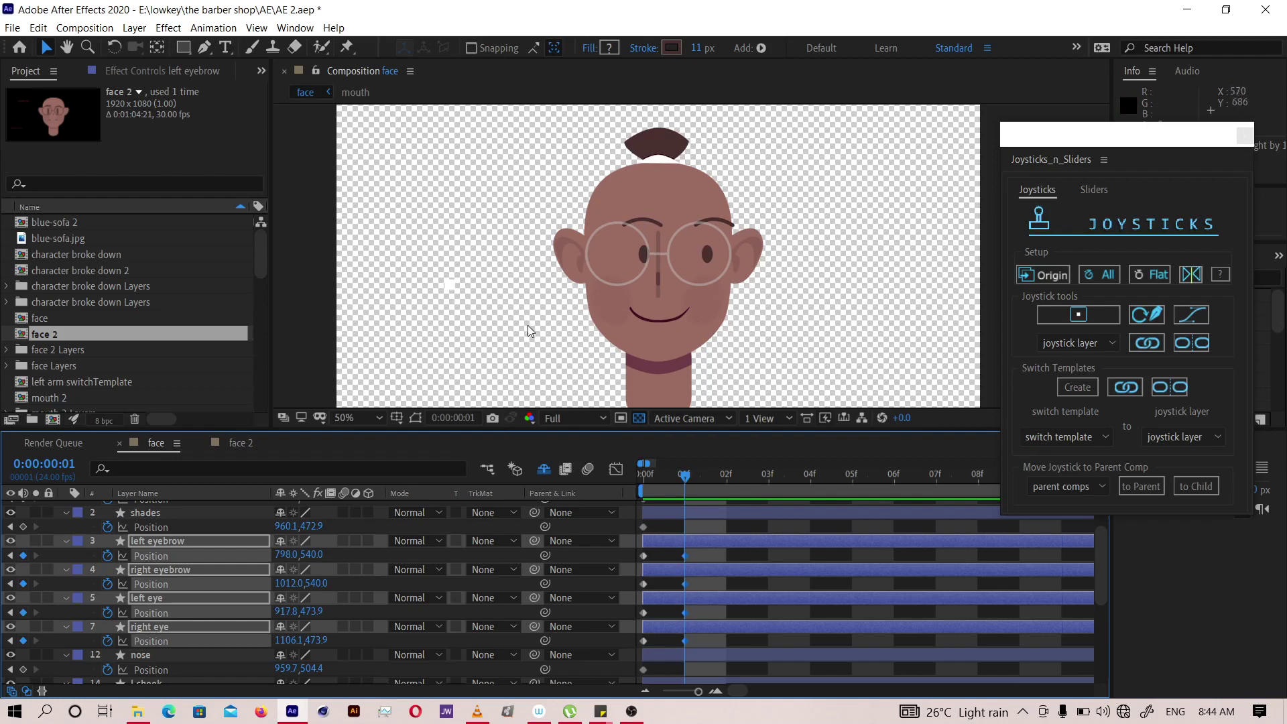
- Shift the nose layer 58 px to the right at frame 1, to an X position of 1017.7
left_click(143, 656)
key("shift+Right")
key("shift+Right")
key("shift+Right")
key("shift+Right")
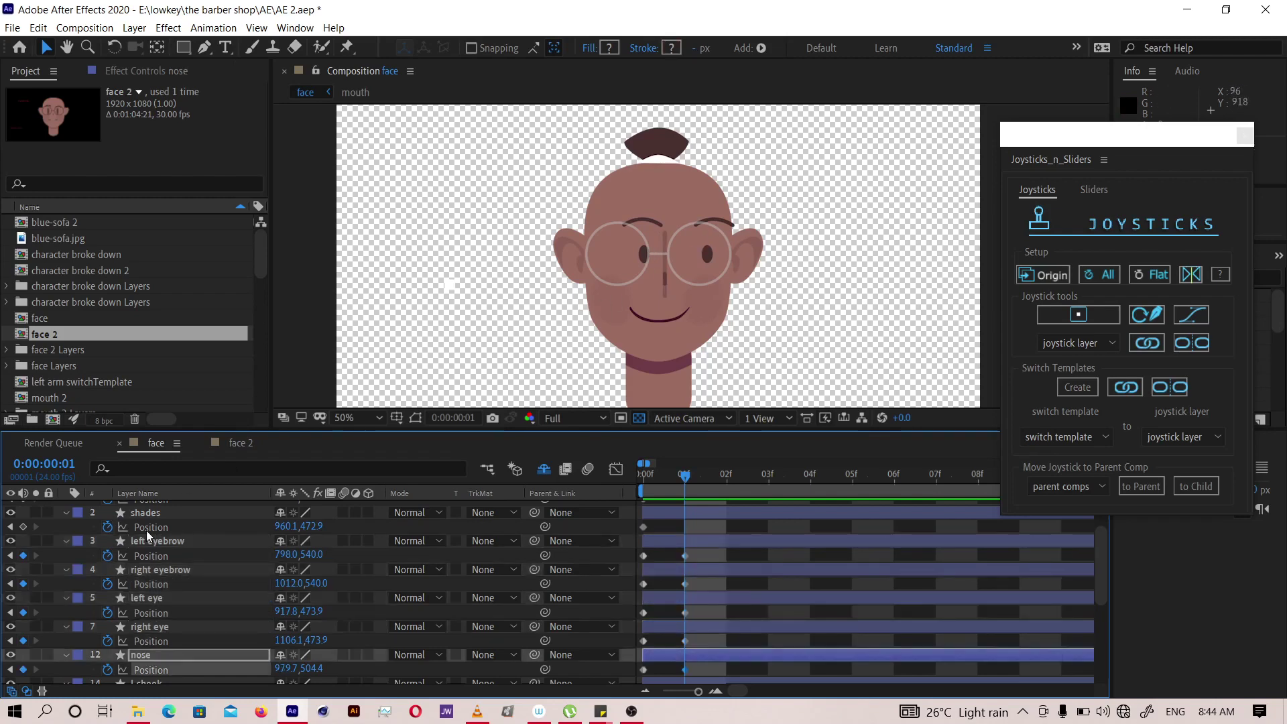
key("shift+Right")
key("shift+Right")
- Shift the shades layer 42 px to the right at frame 1, to an X position of 1002.1
left_click(148, 510)
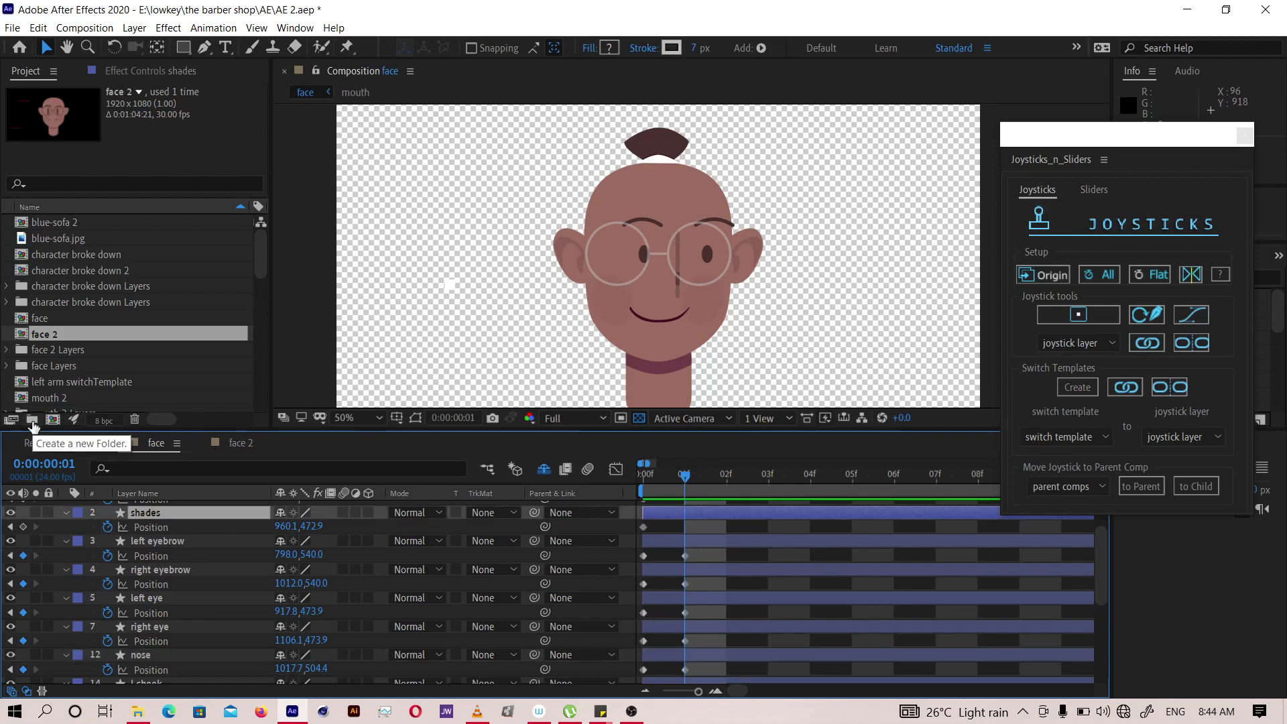
key("shift+Right")
key("shift+Right")
key("shift+Right")
key("shift+Right")
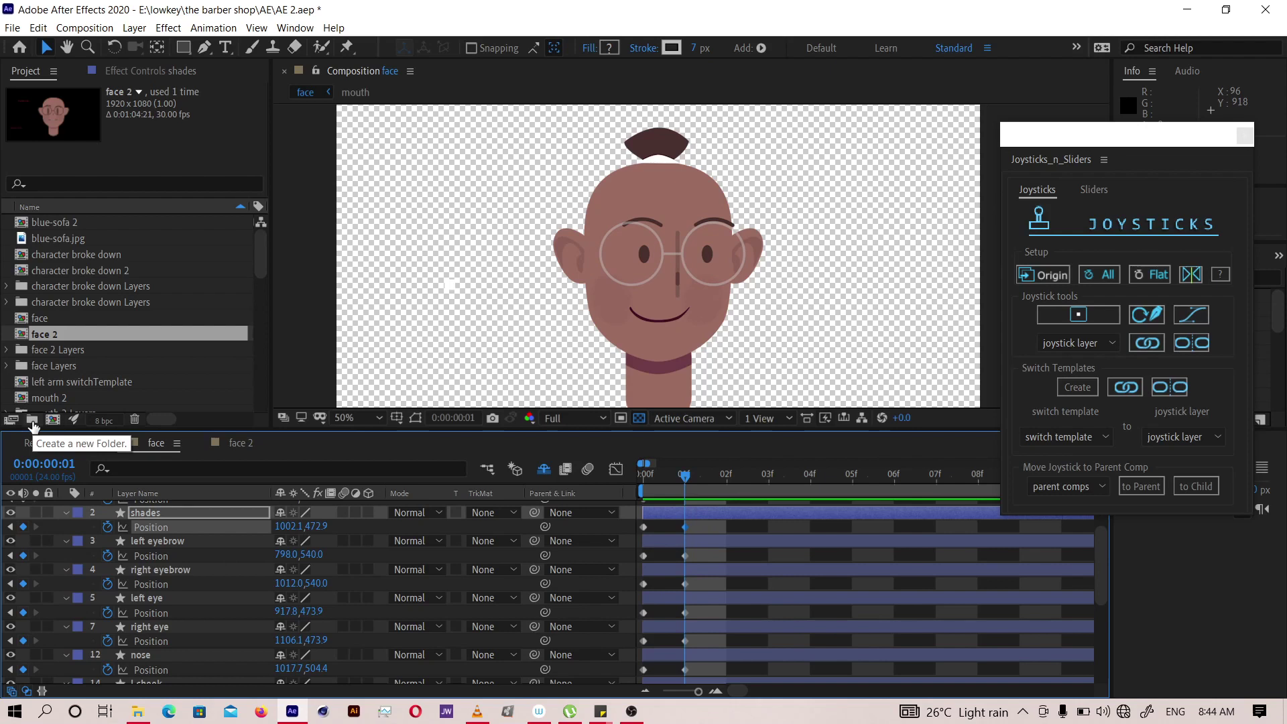
- At frame 1, nudge the shades layer 2 px right to X 1004.1 and shift the mouth 2 layer 38 px right to X 998
key("Right")
key("Right")
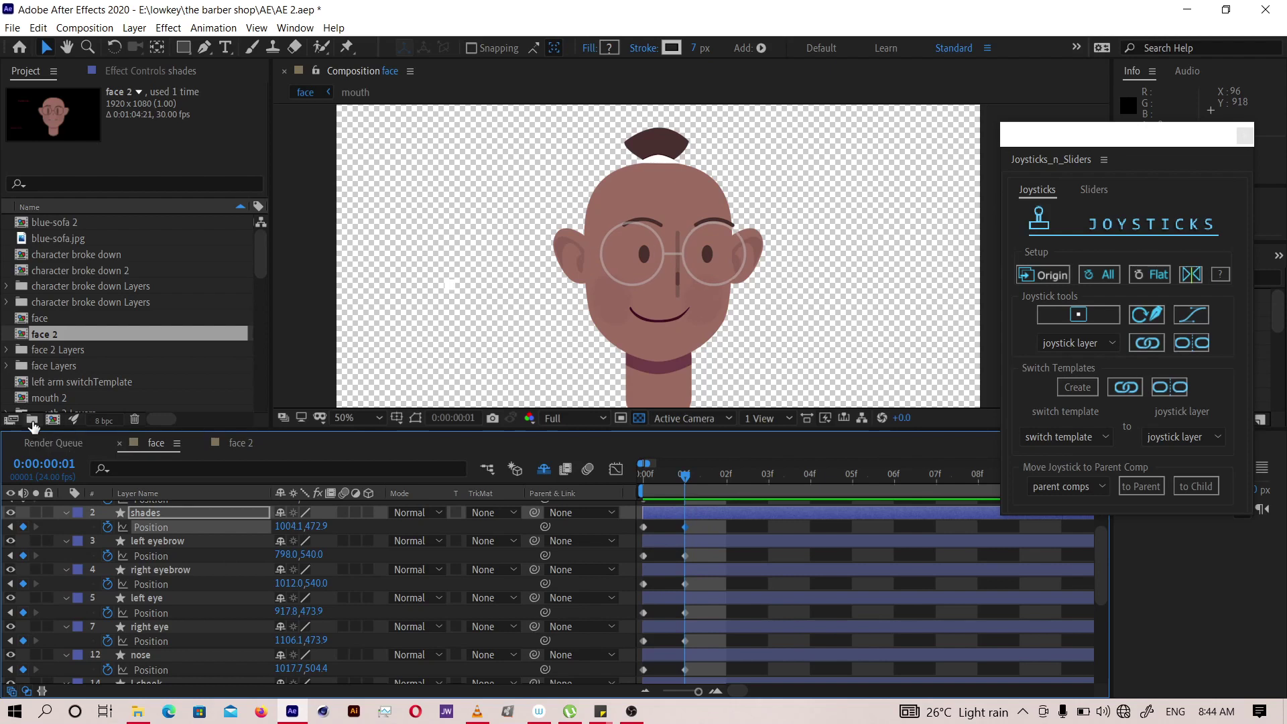
key("space")
left_click_drag(165, 534, 169, 625)
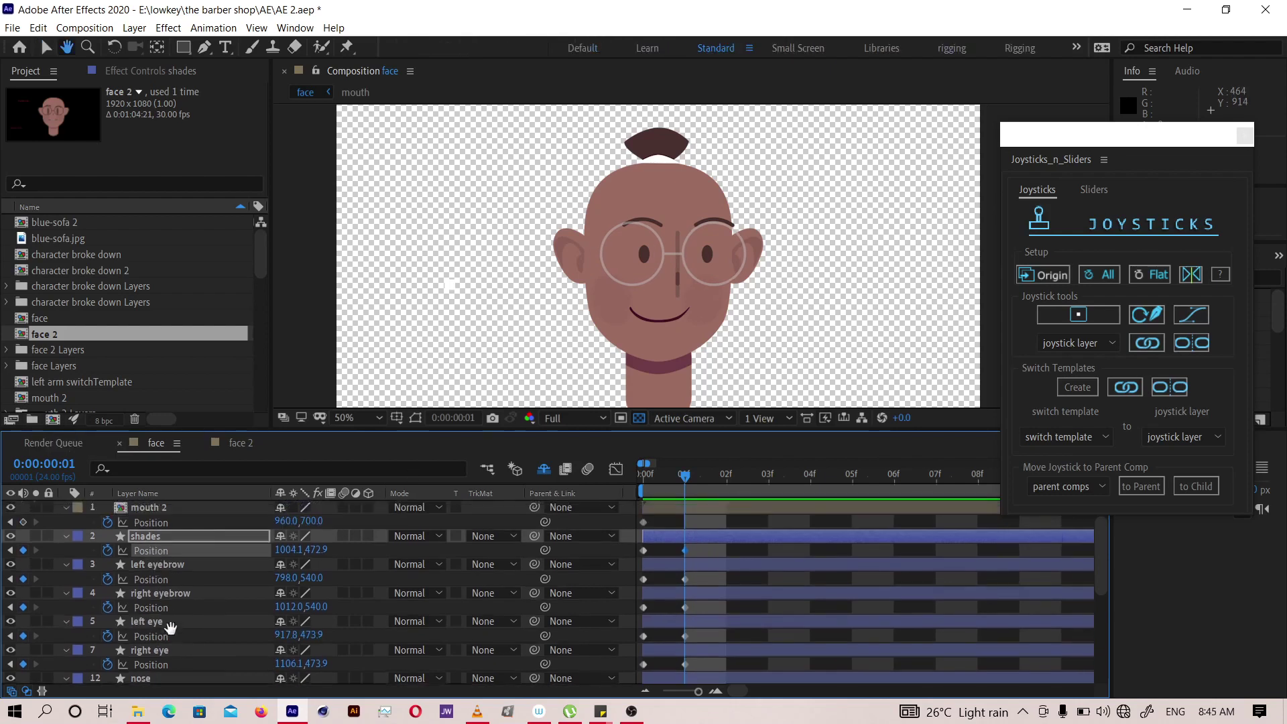
left_click(154, 504)
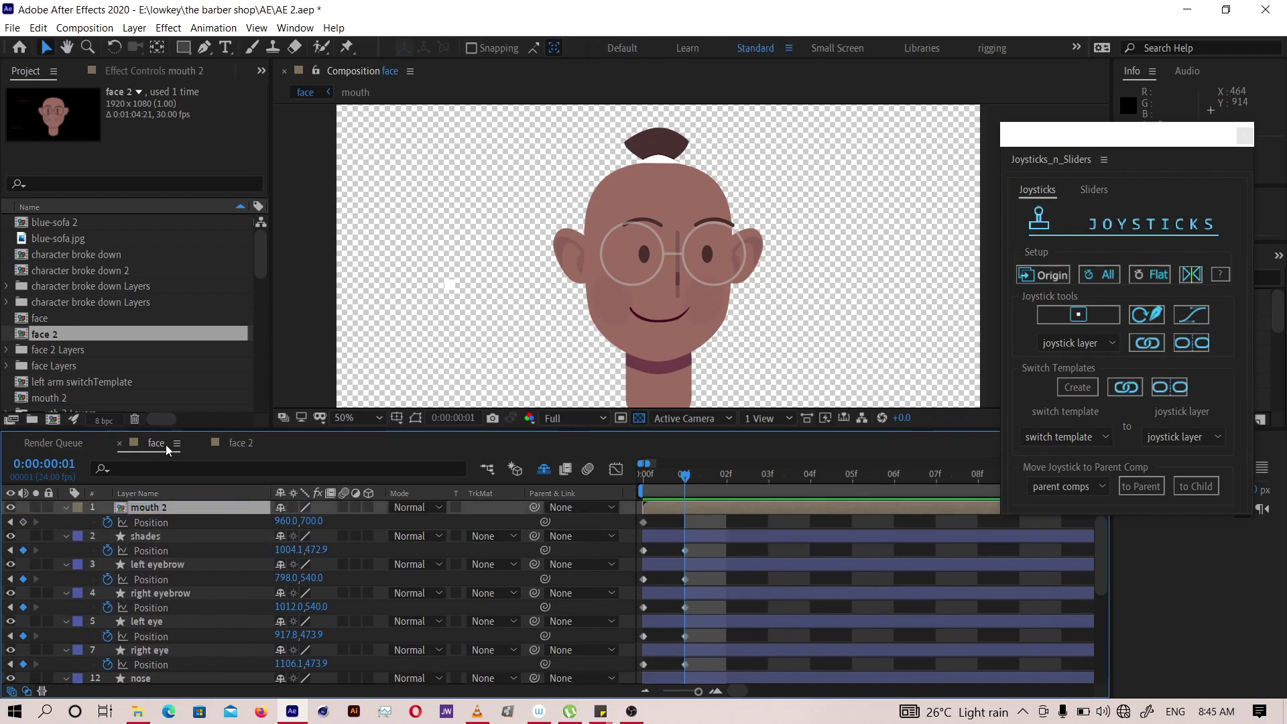
key("shift+Right")
key("shift+Right")
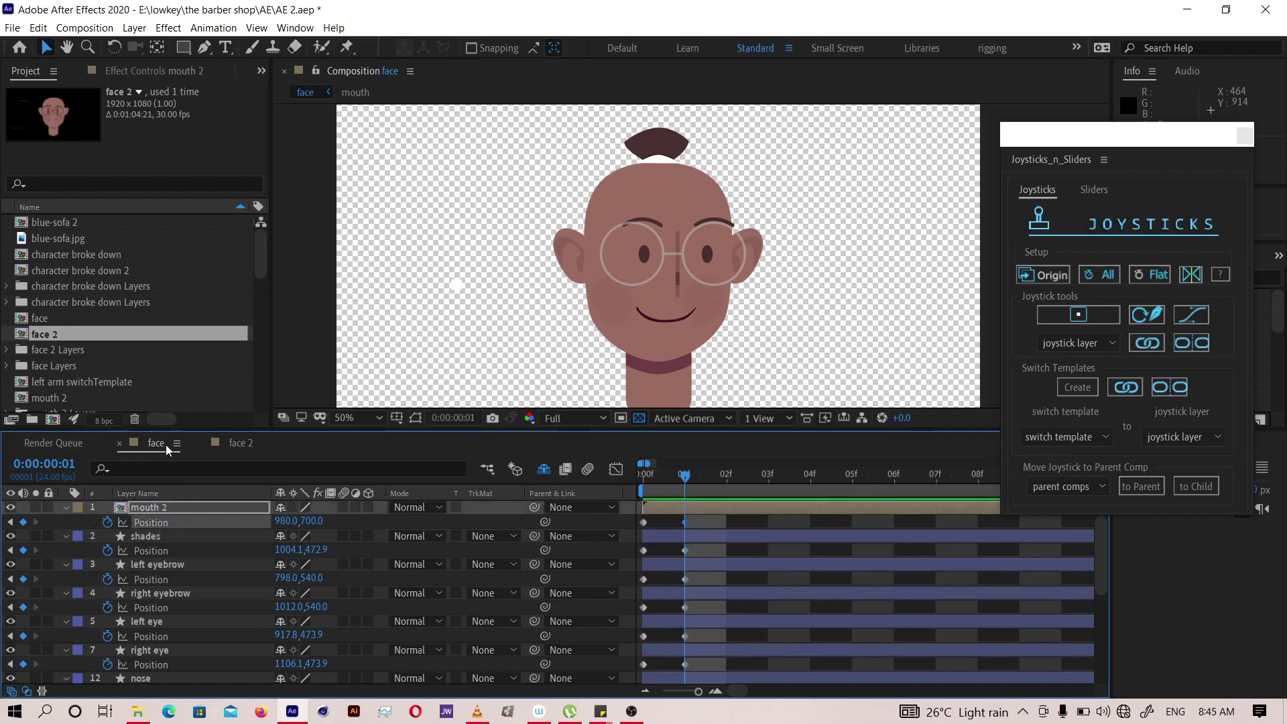
key("Right")
key("Right")
key("Right")
key("Right")
key("Right")
key("Right")
key("Right")
key("Right")
key("Right")
key("Right")
key("Right")
key("Right")
key("Right")
key("Right")
key("Right")
key("Right")
key("slash")
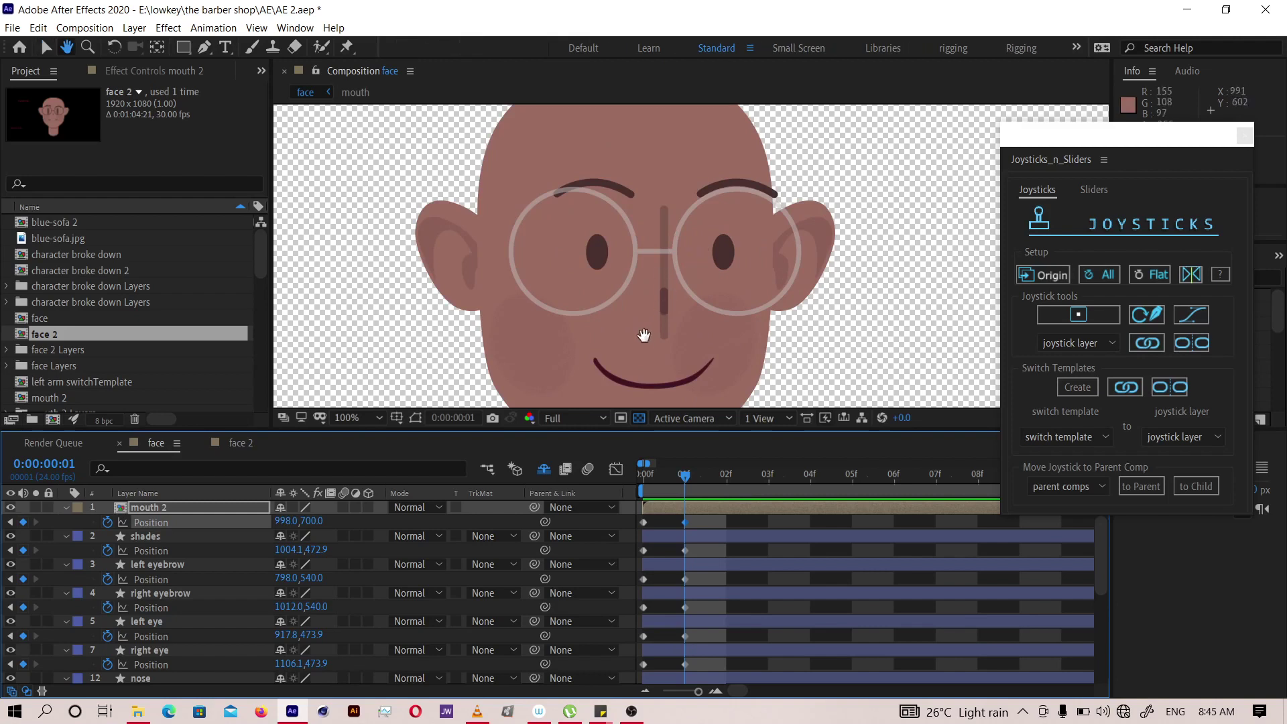
- Shift both cheek layers 34 px to the right at frame 1, to X positions of 855.1 and 1126.8
scroll(627, 302, "down", 3)
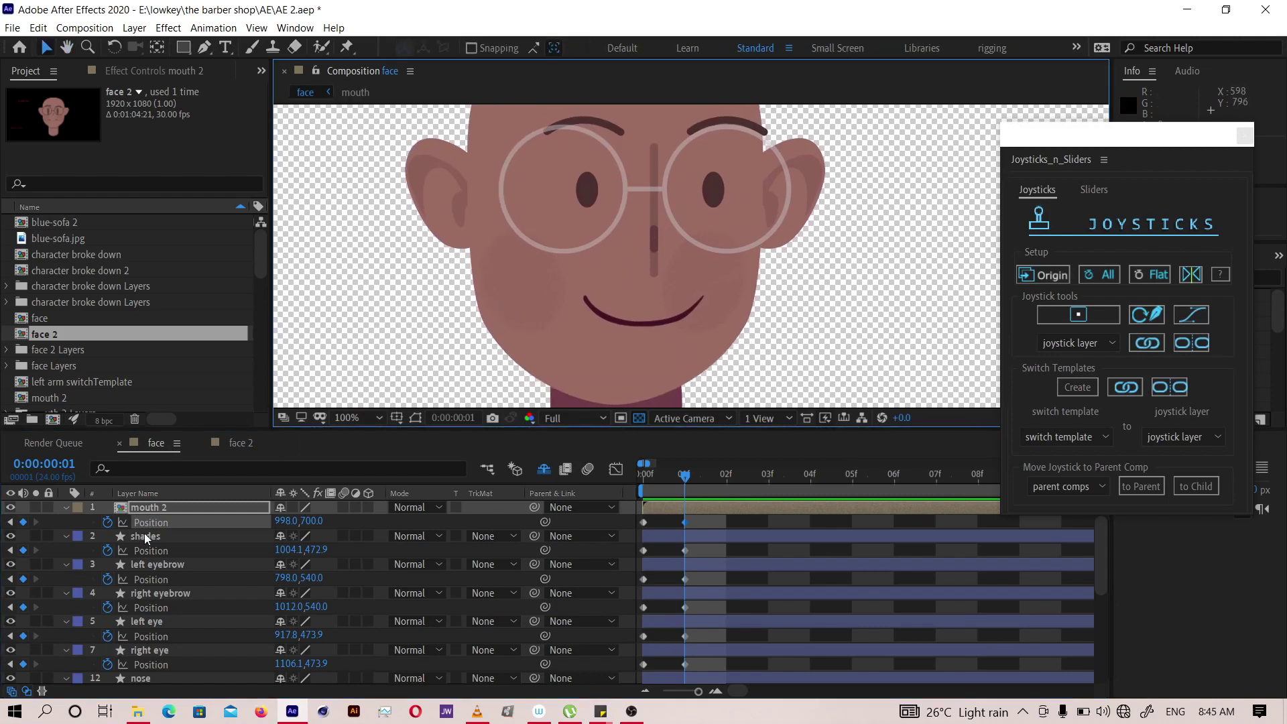
scroll(143, 532, "down", 3)
scroll(143, 539, "down", 1)
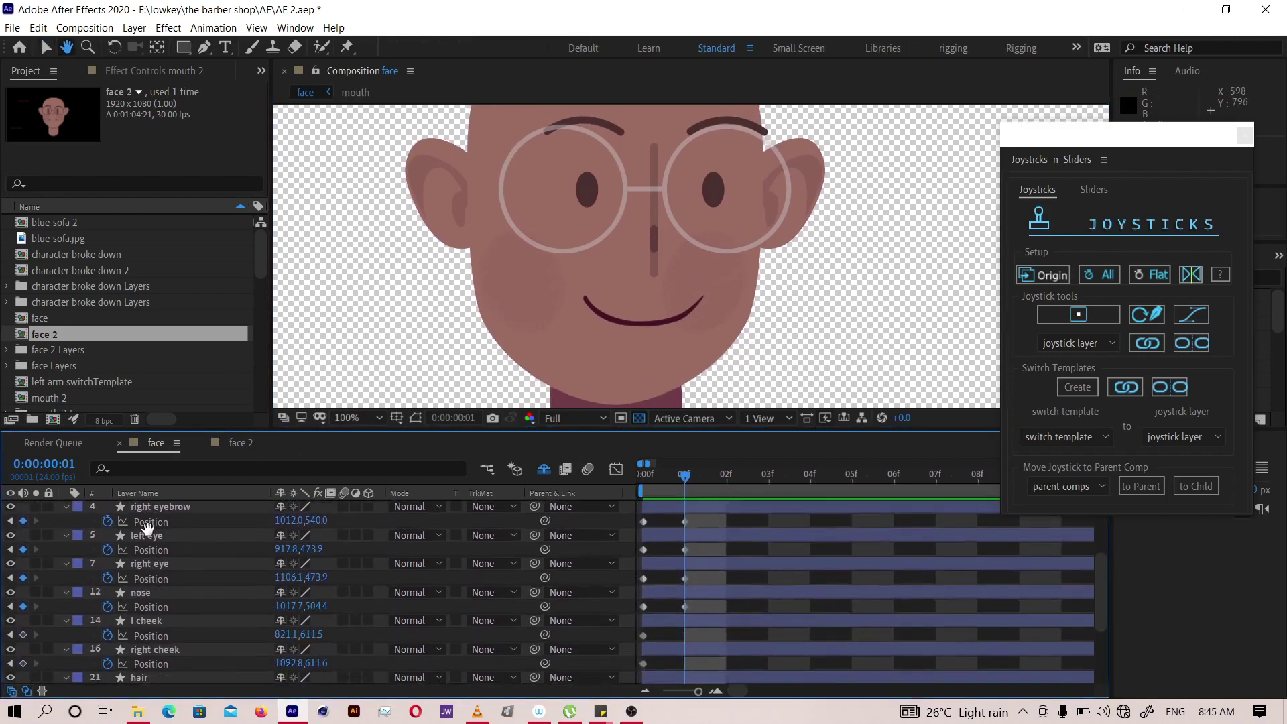
left_click(148, 617)
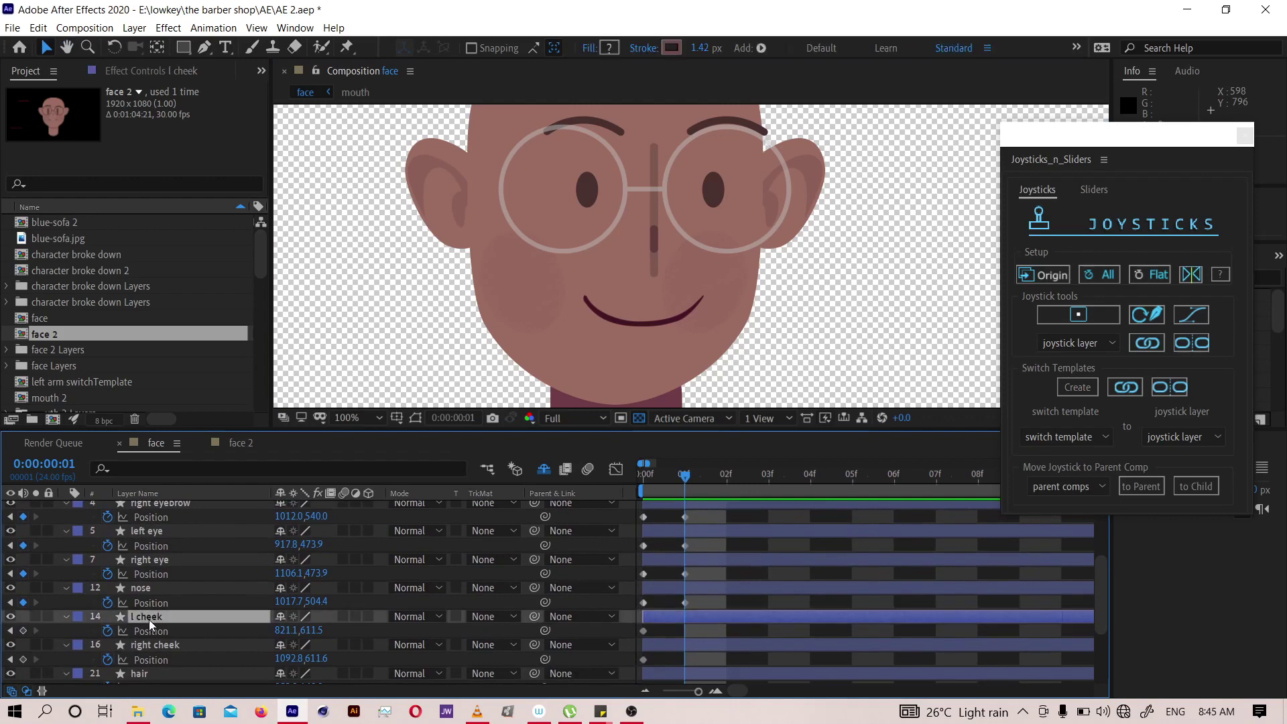
left_click(153, 644, "ctrl")
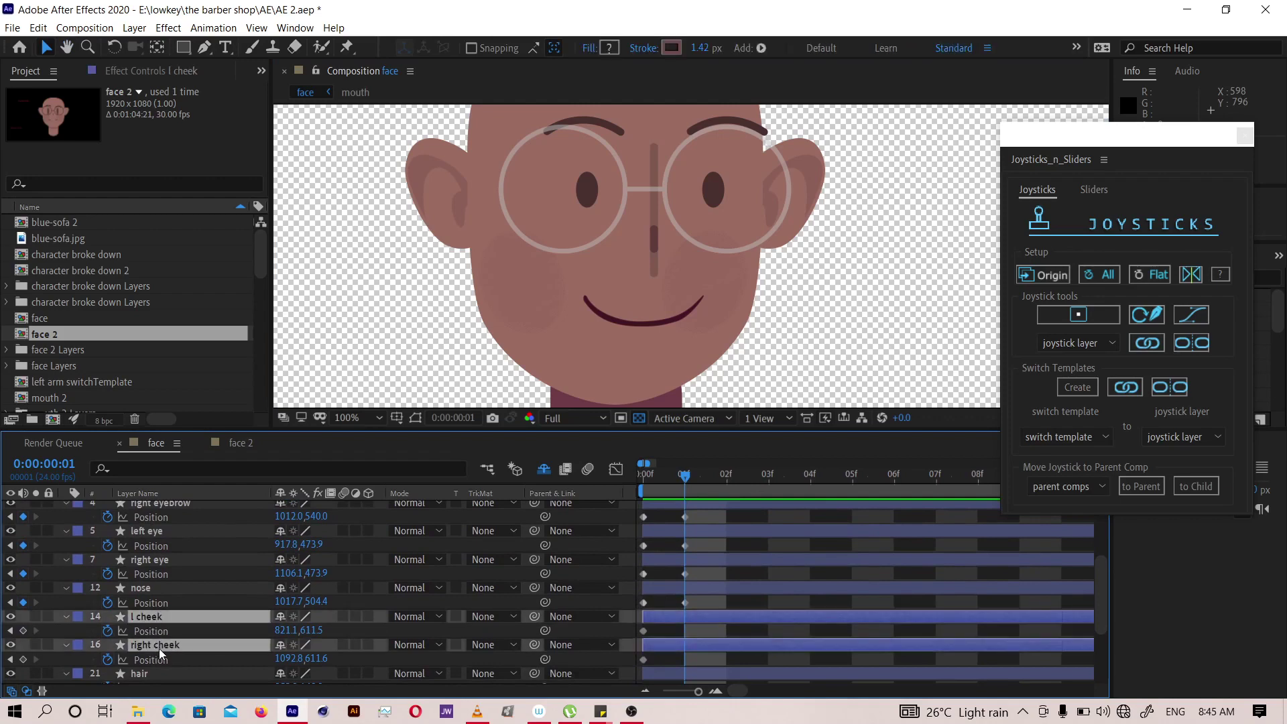
key("shift+Right")
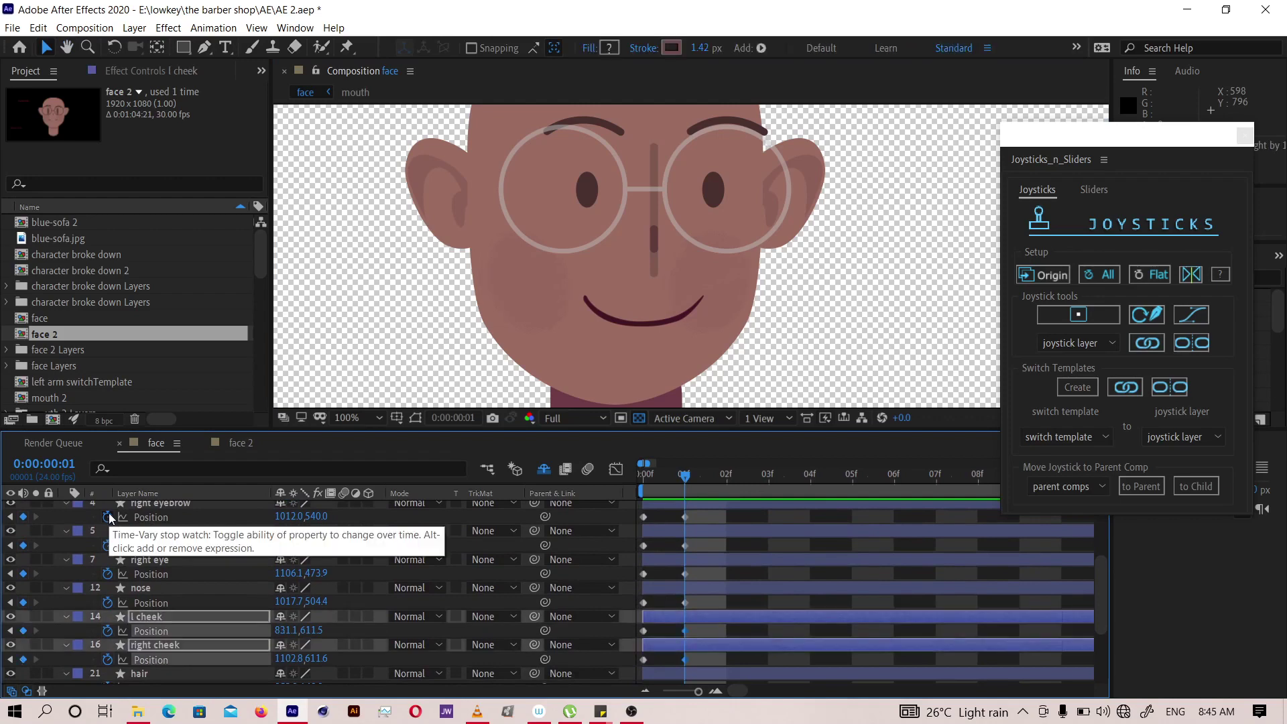
key("shift+Right")
key("shift+Right")
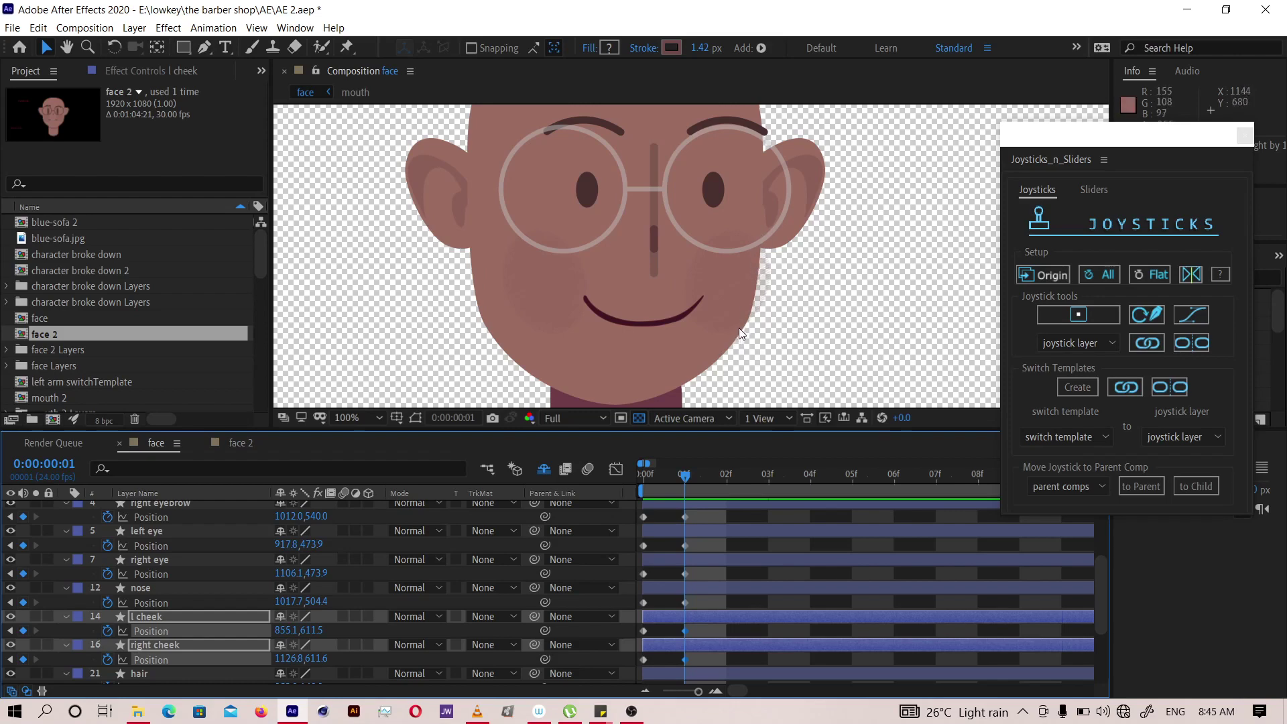
key("period")
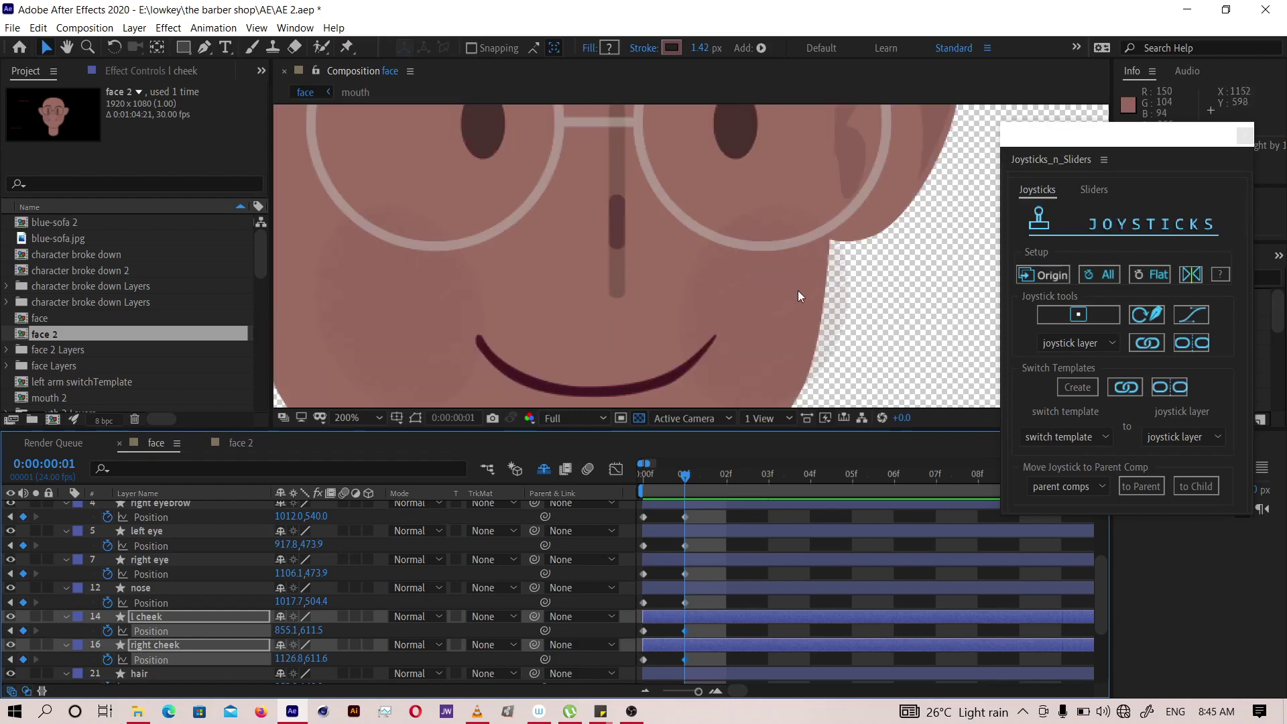
left_click_drag(784, 310, 743, 259)
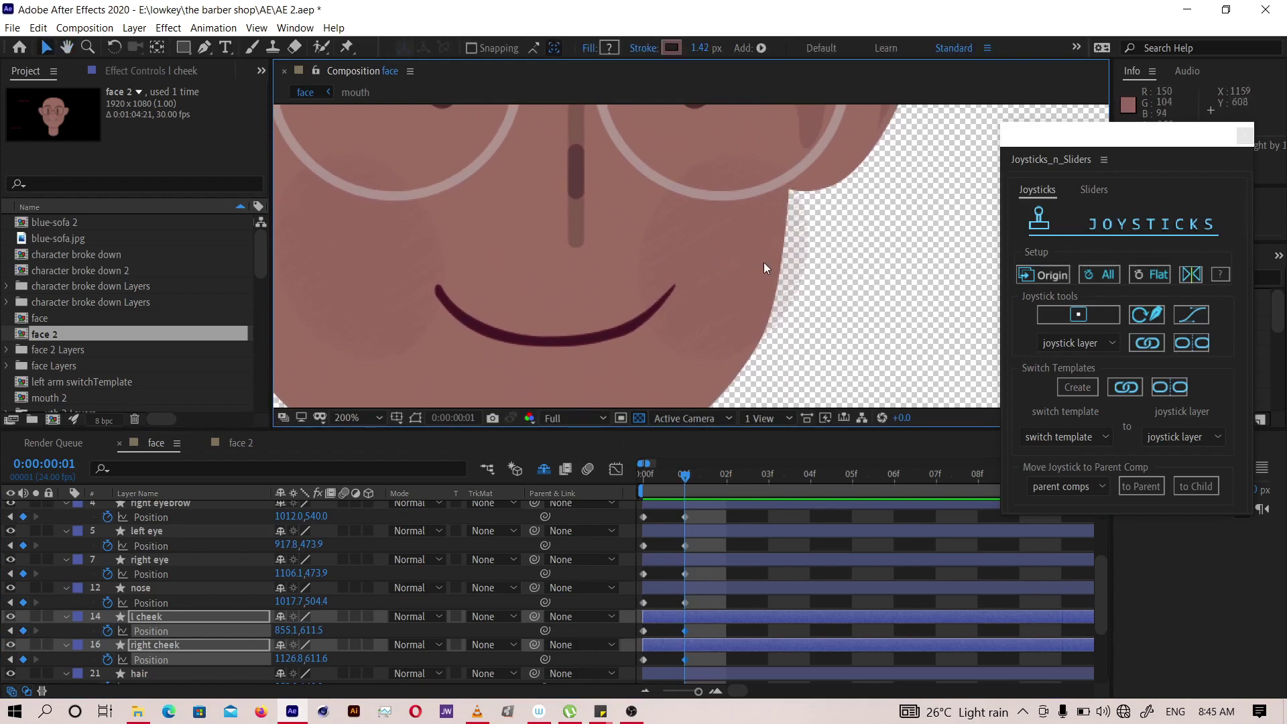
scroll(730, 332, "down", 2)
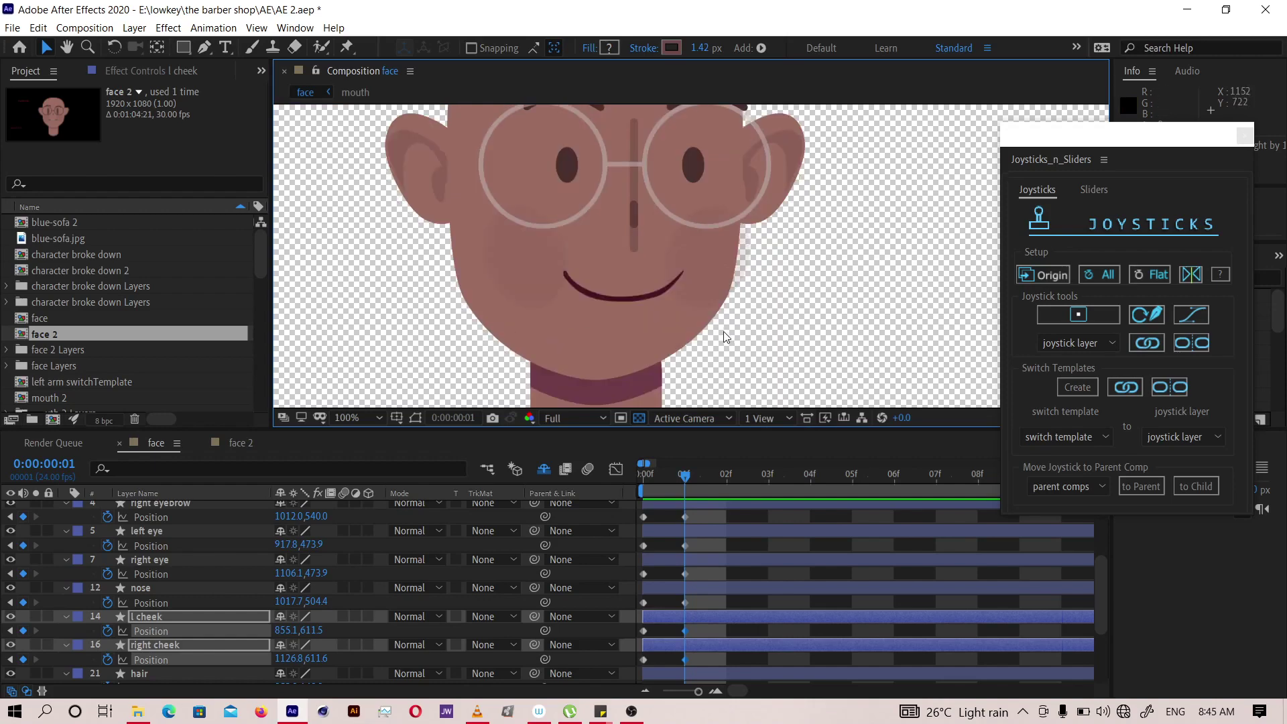
scroll(718, 327, "down", 1)
key("space")
left_click_drag(687, 219, 678, 277)
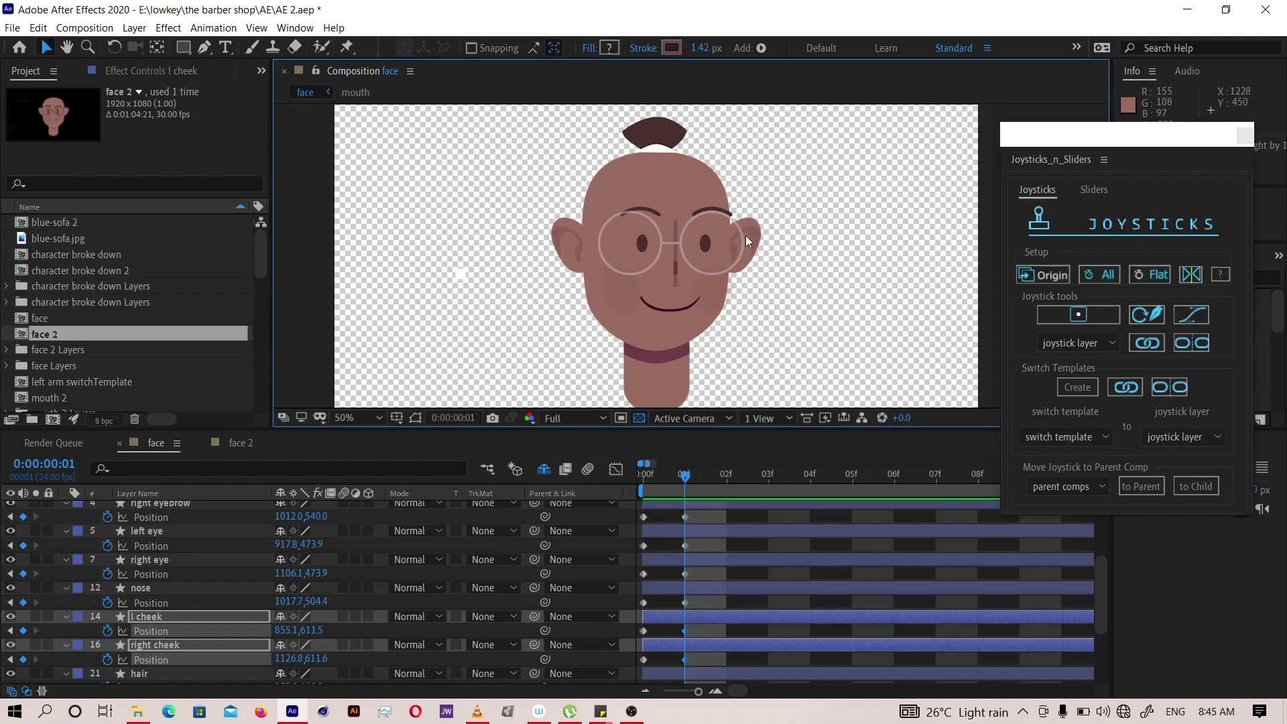
- Shift the right ear layer 10 px to the left at frame 1, to an X position of 1205.7
left_click(75, 600)
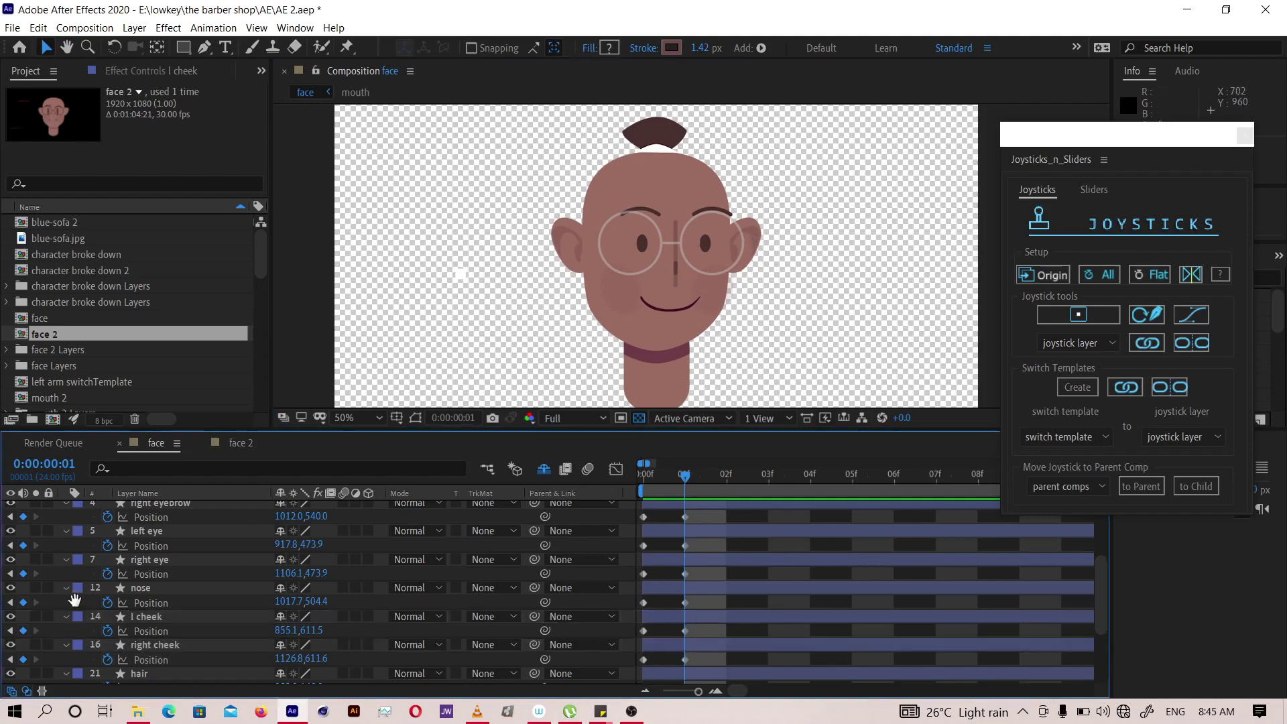
key("space")
left_click_drag(141, 590, 159, 475)
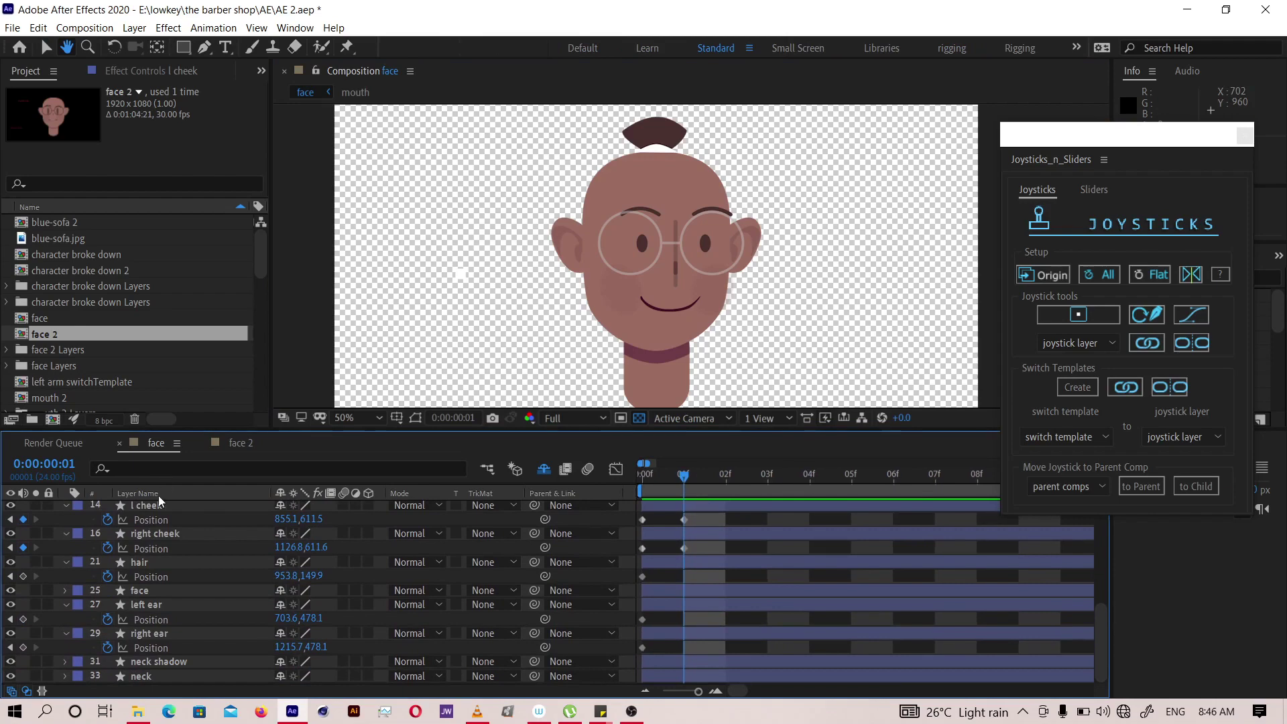
left_click(158, 633)
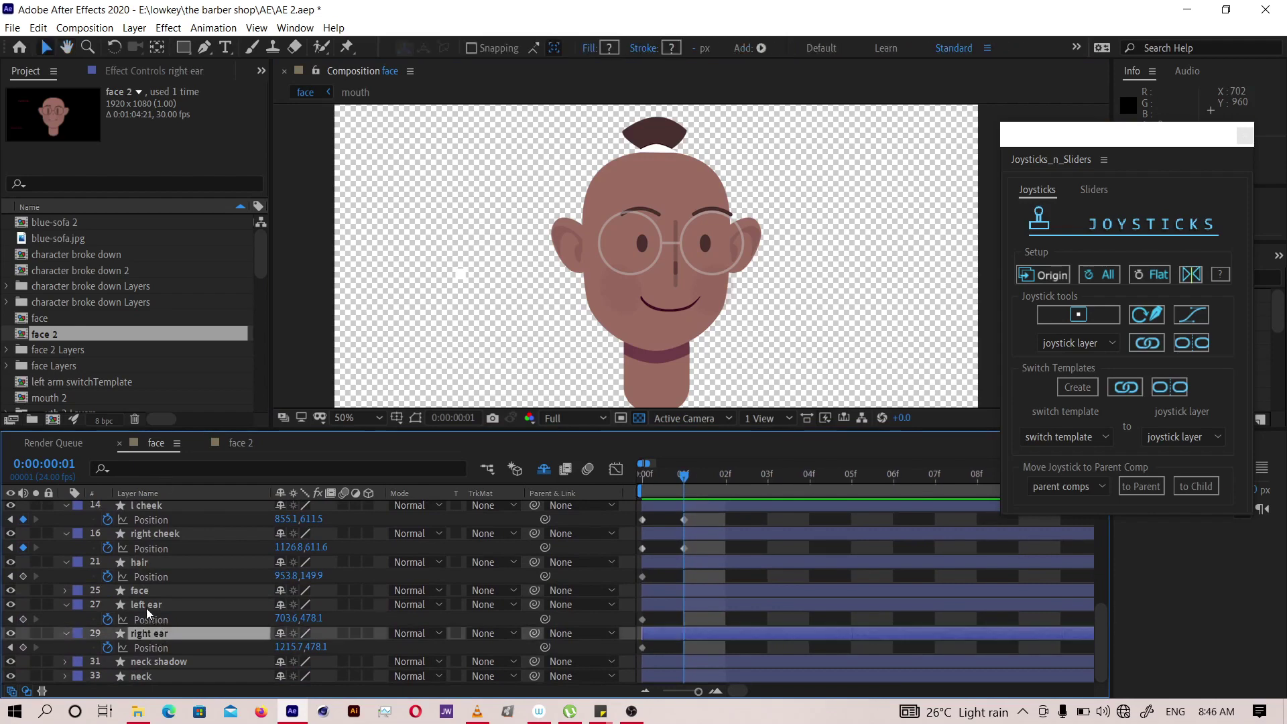
key("Left")
key("Left")
key("Left")
key("Left")
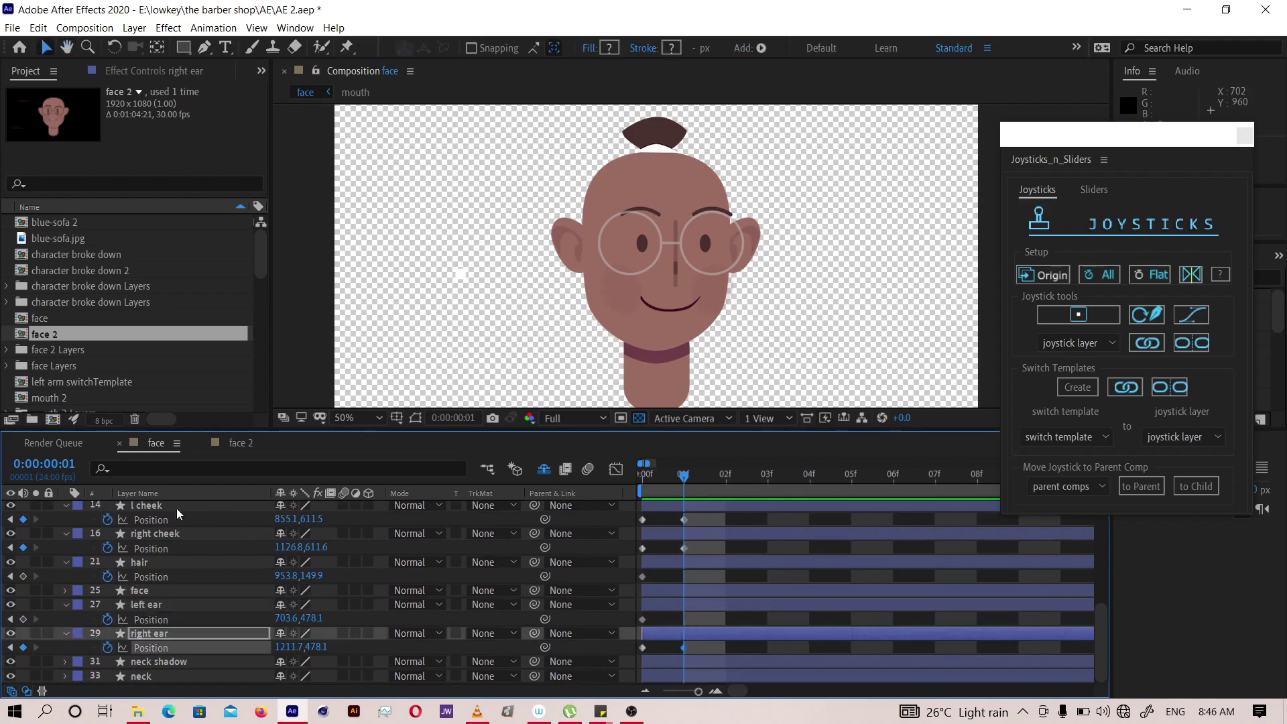
key("Left")
- Show the layer controls and shift the right ear another 8 px left, to an X position of 1197.7
left_click(256, 31)
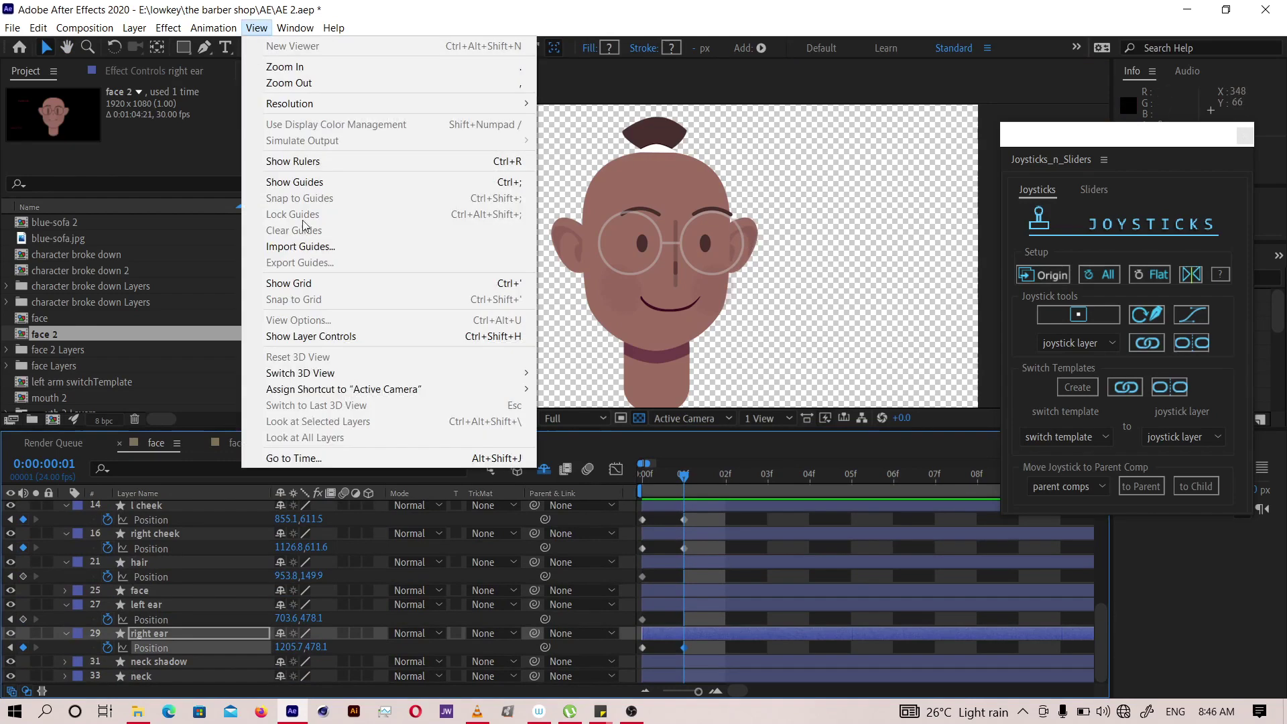
left_click(307, 338)
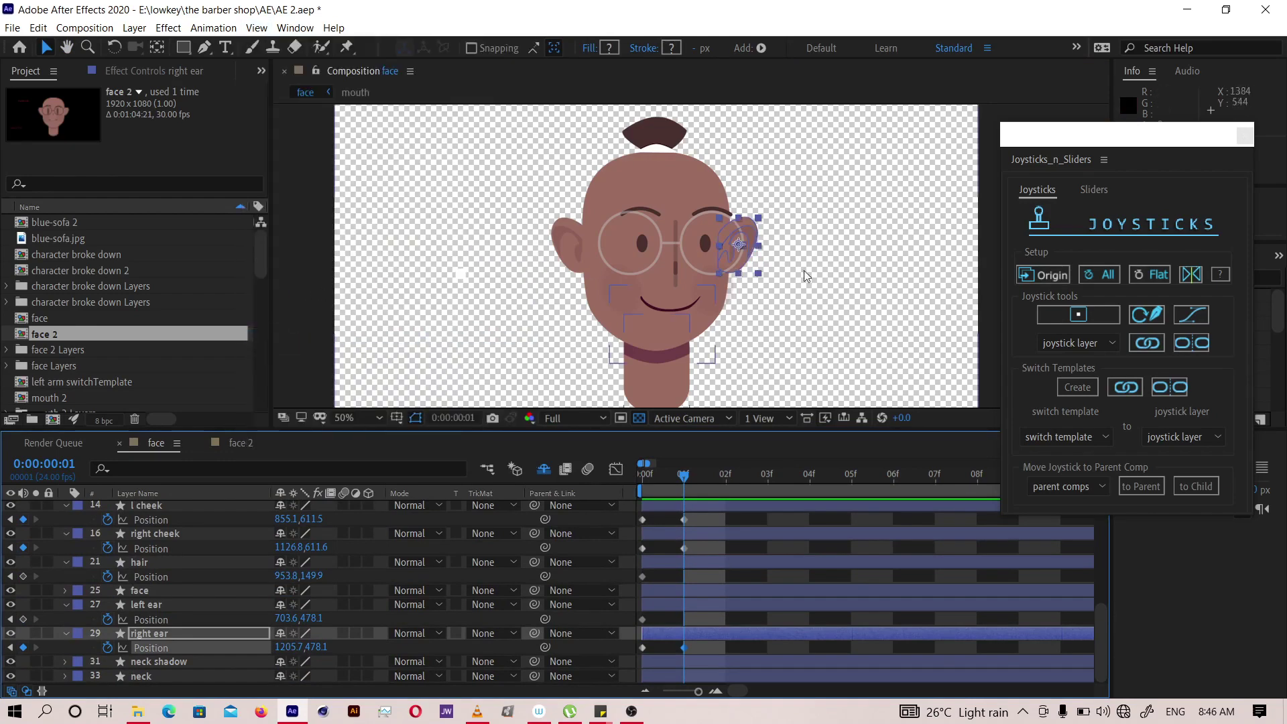
key("Left")
key("Left")
key("Left")
key("Left")
key("Left")
key("Left")
key("Left")
key("Left")
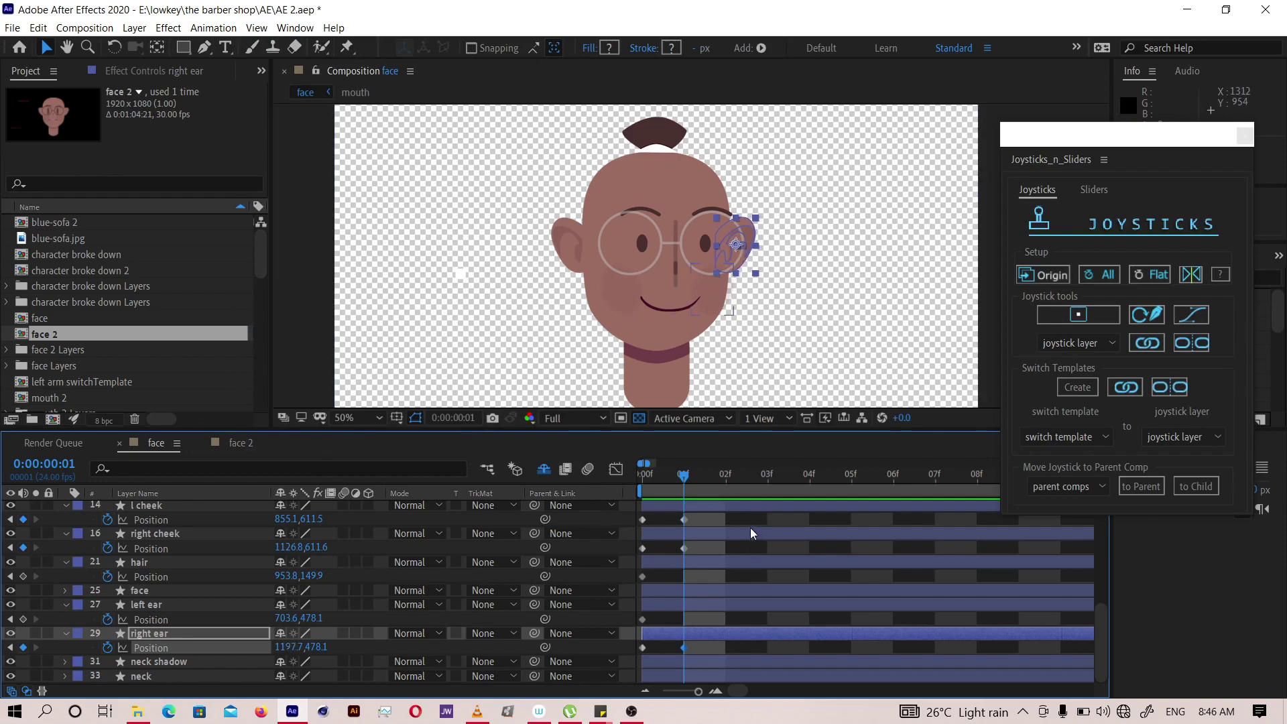
- Nudge the right ear 4 px further left at frame 1, to an X position of 1193.7
left_click(748, 517)
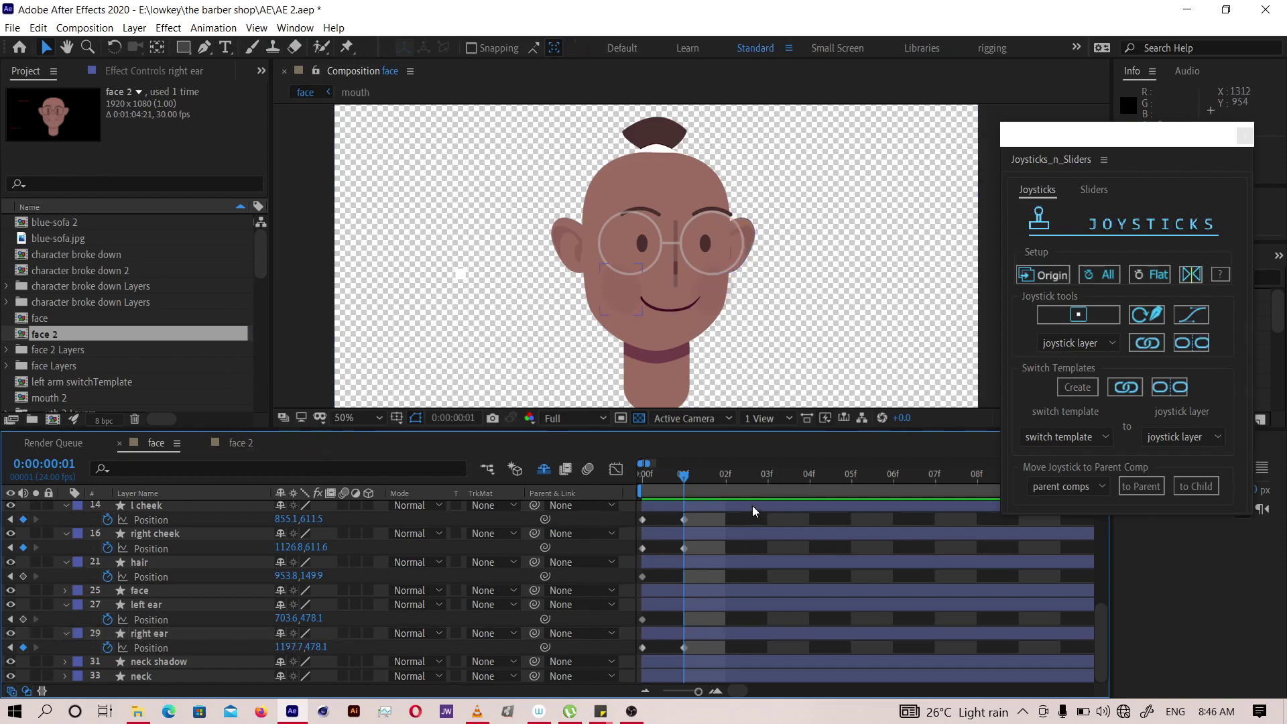
left_click(677, 591)
left_click(674, 605)
left_click(157, 634)
left_click(156, 631)
key("Left")
key("Left")
key("Left")
key("Left")
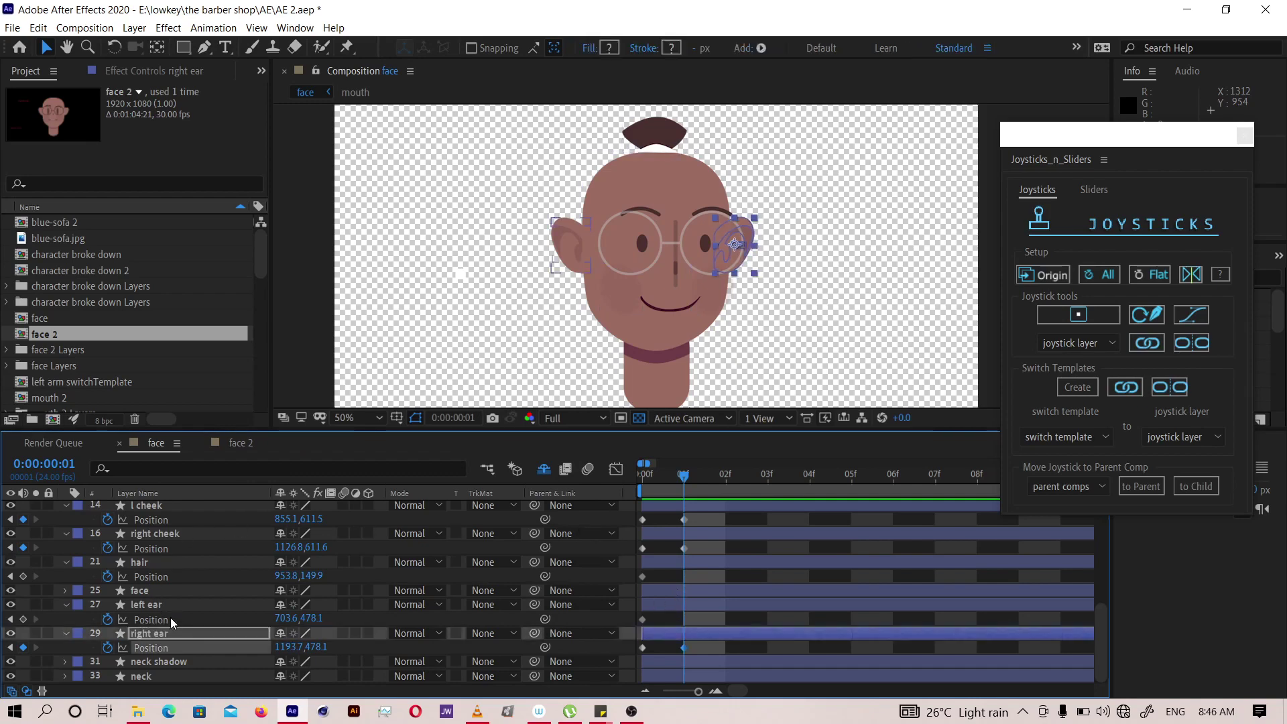
- Shift the left ear layer 8 px to the left at frame 1, to an X position of 695.6
left_click(561, 244)
key("Left")
key("Left")
key("Left")
key("Left")
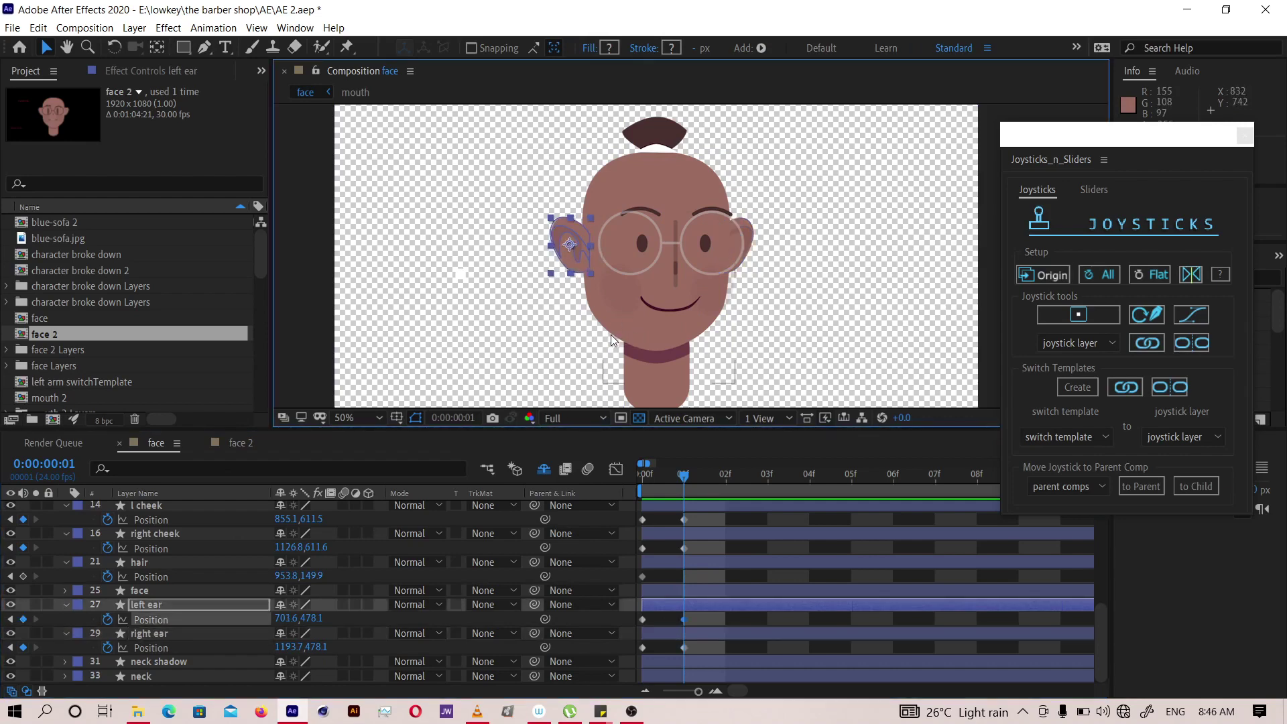
left_click(673, 356)
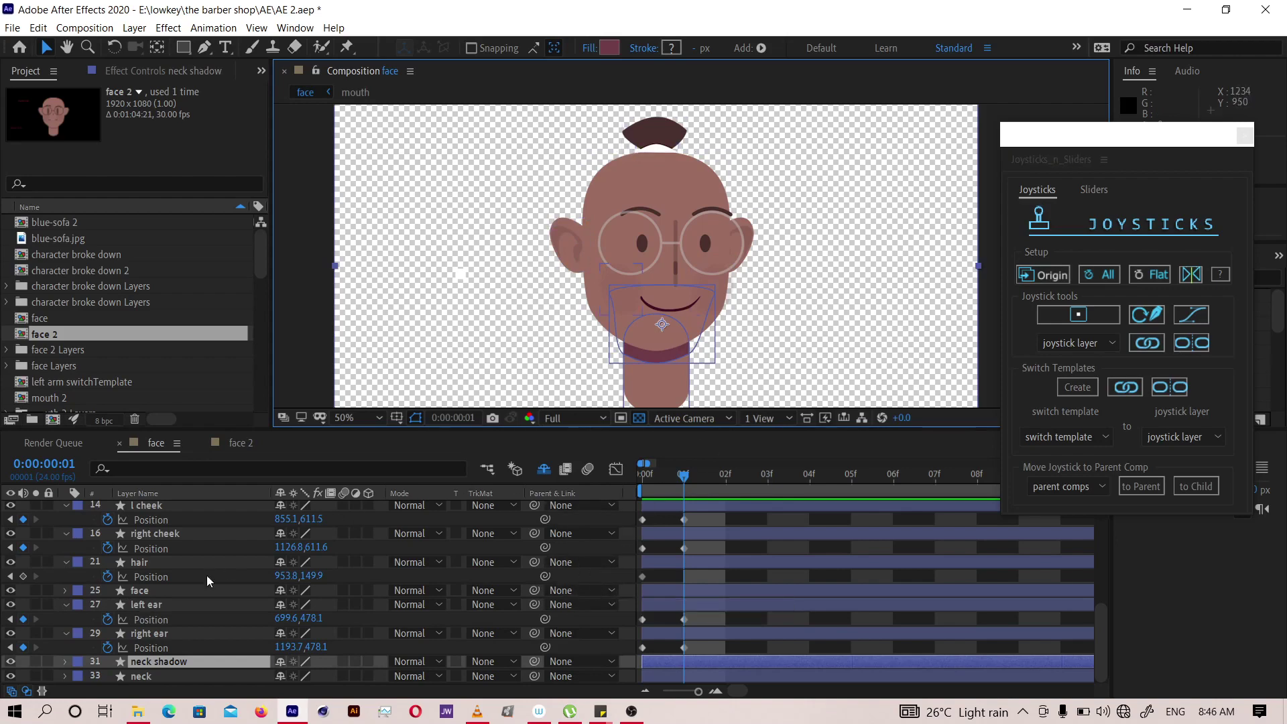
left_click(155, 605)
key("Left")
key("Left")
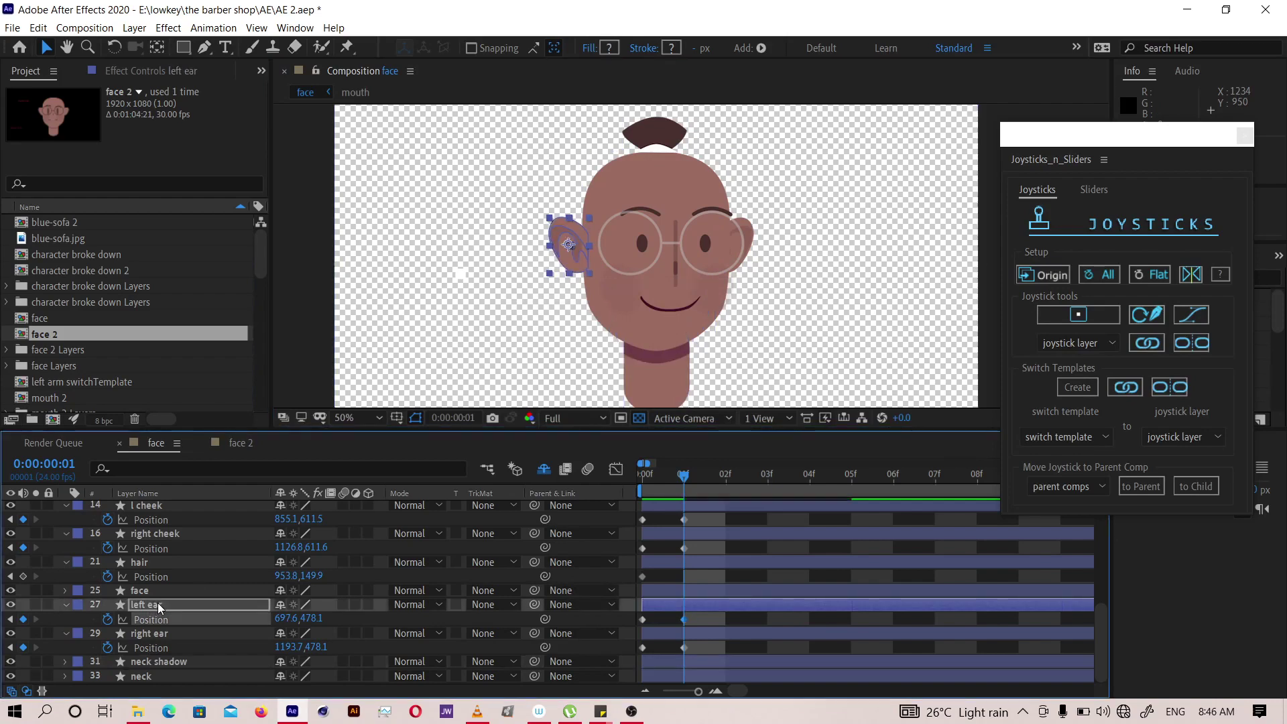
left_click(400, 266)
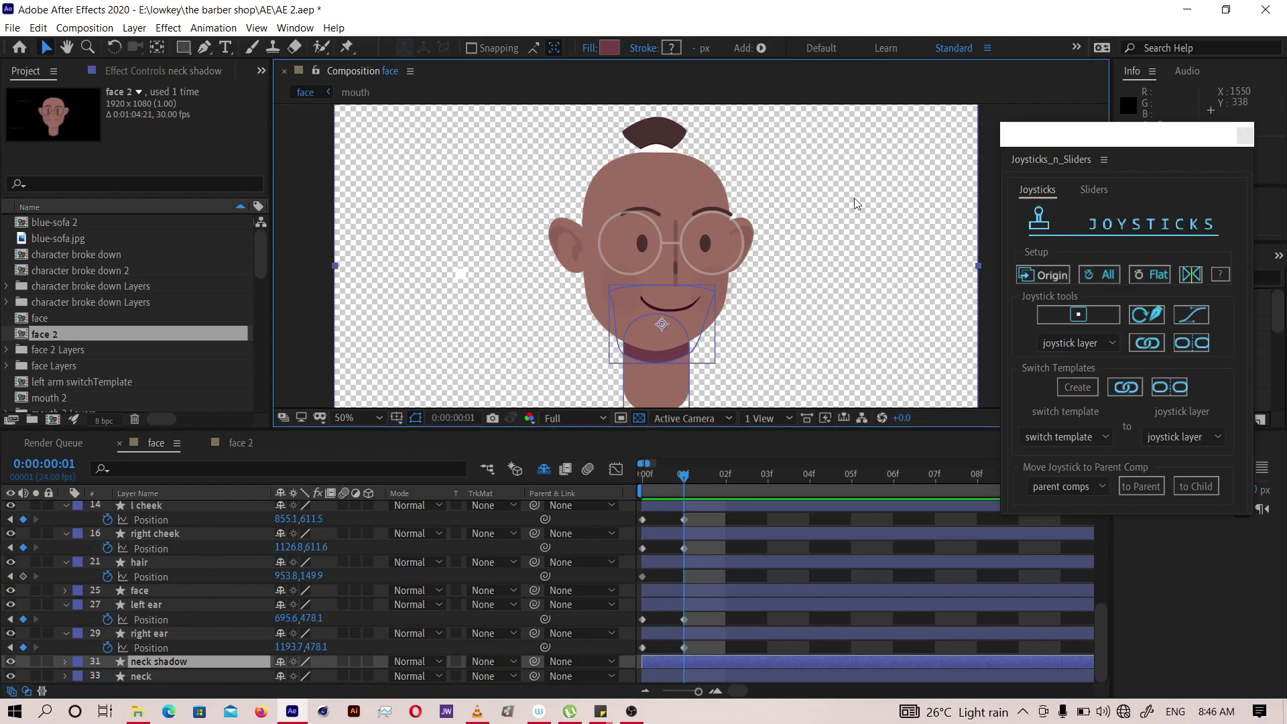
left_click(1016, 117)
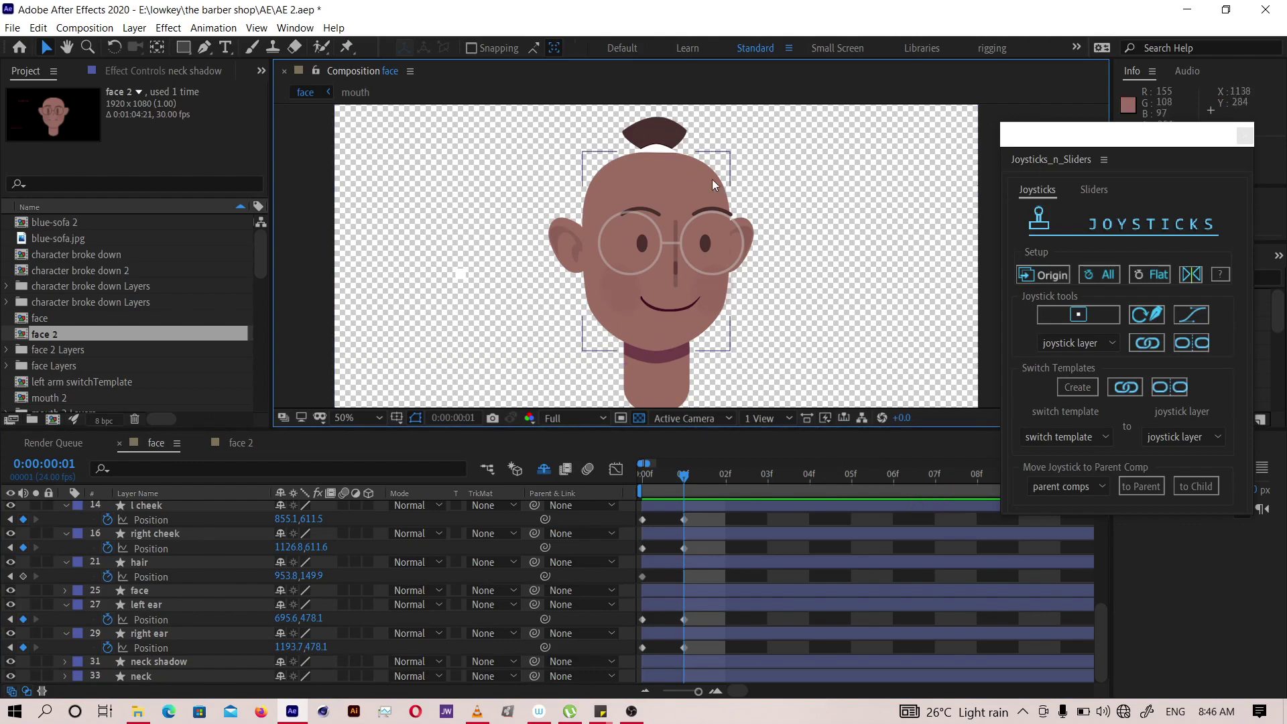
- Shift the hair layer 16 px to the left at frame 1, to an X position of 937.8, and clear the selection
key("space")
left_click_drag(696, 183, 692, 211)
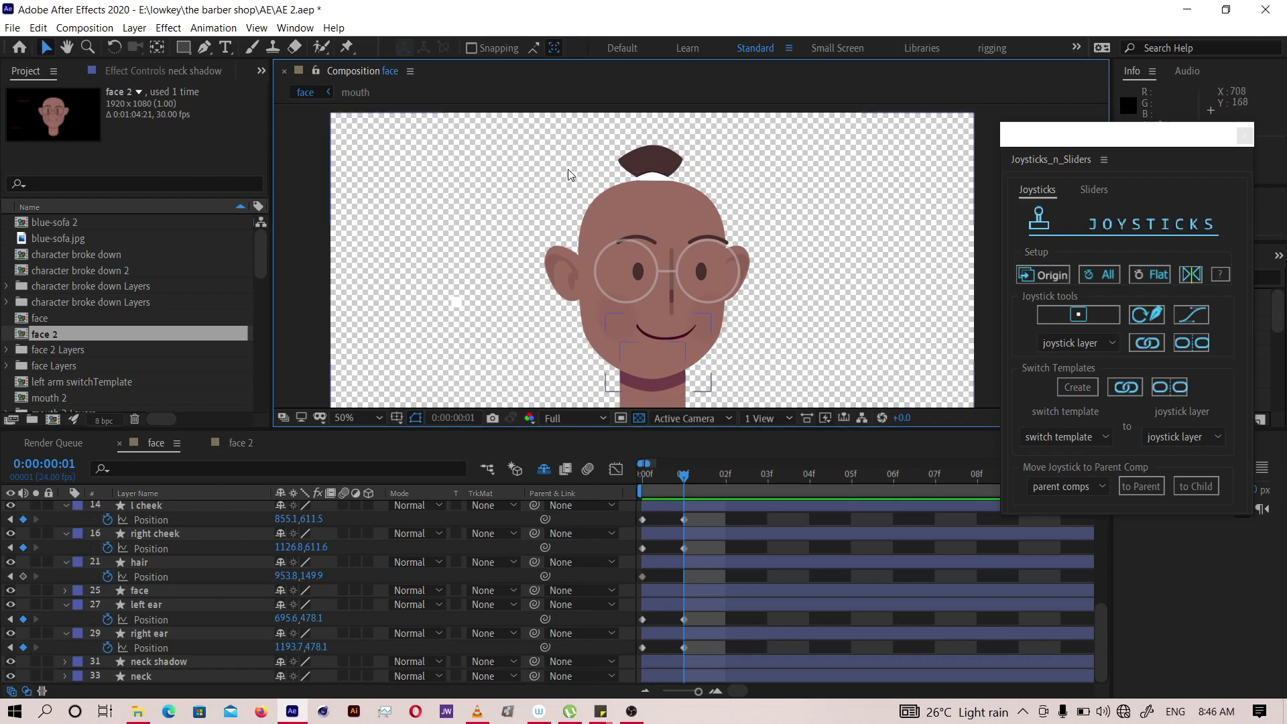
left_click(637, 158)
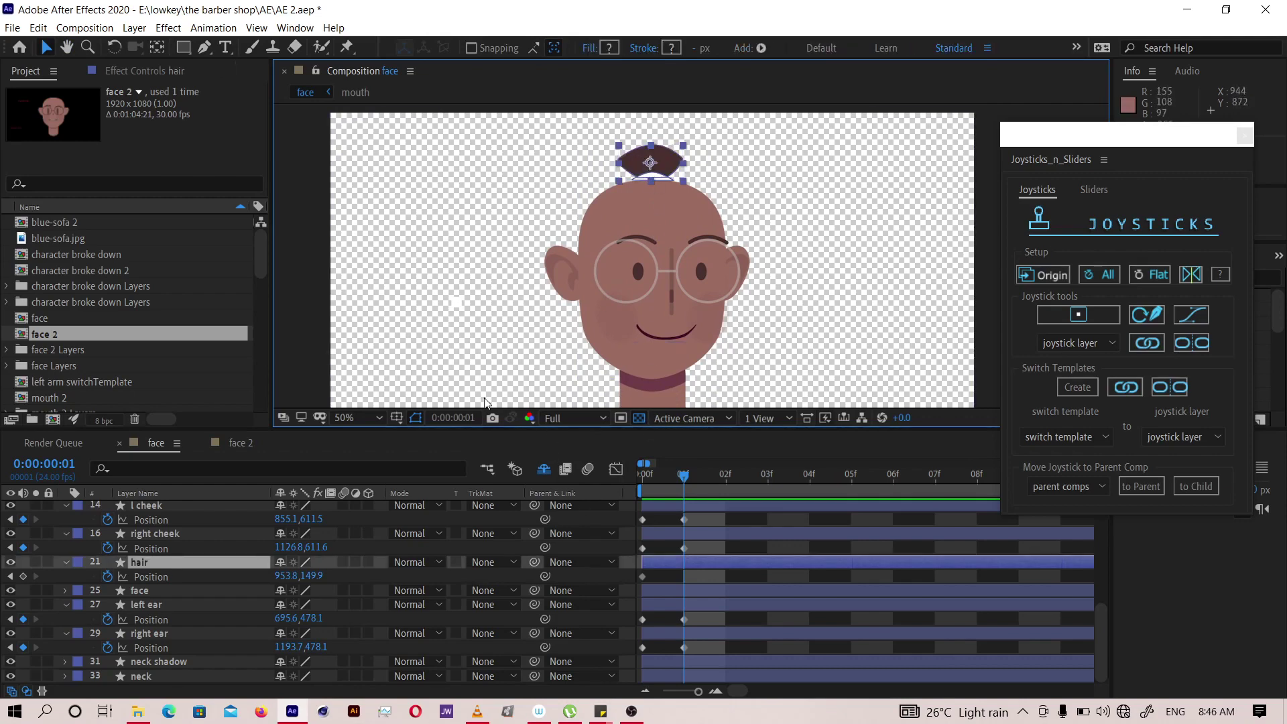
key("Left")
key("Left")
key("Left")
key("Left")
key("Left")
key("Left")
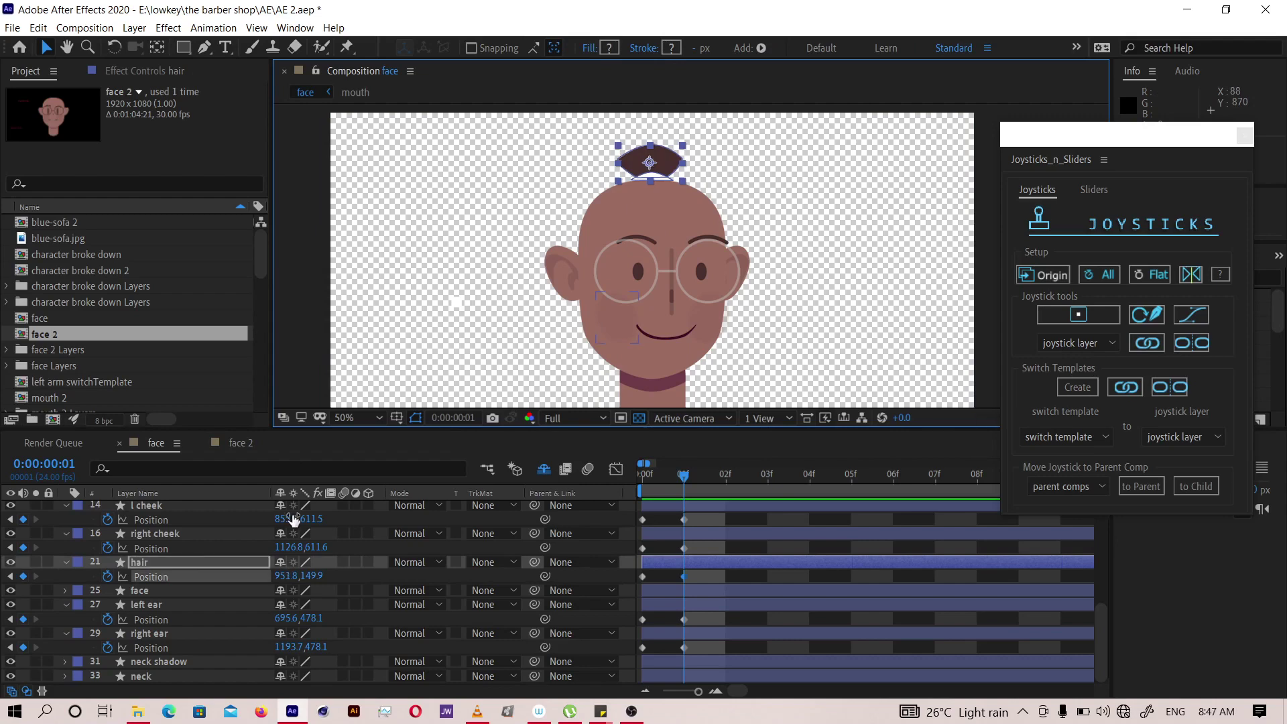
key("Left")
key("Left")
key("Left")
key("Left")
key("Left")
key("Left")
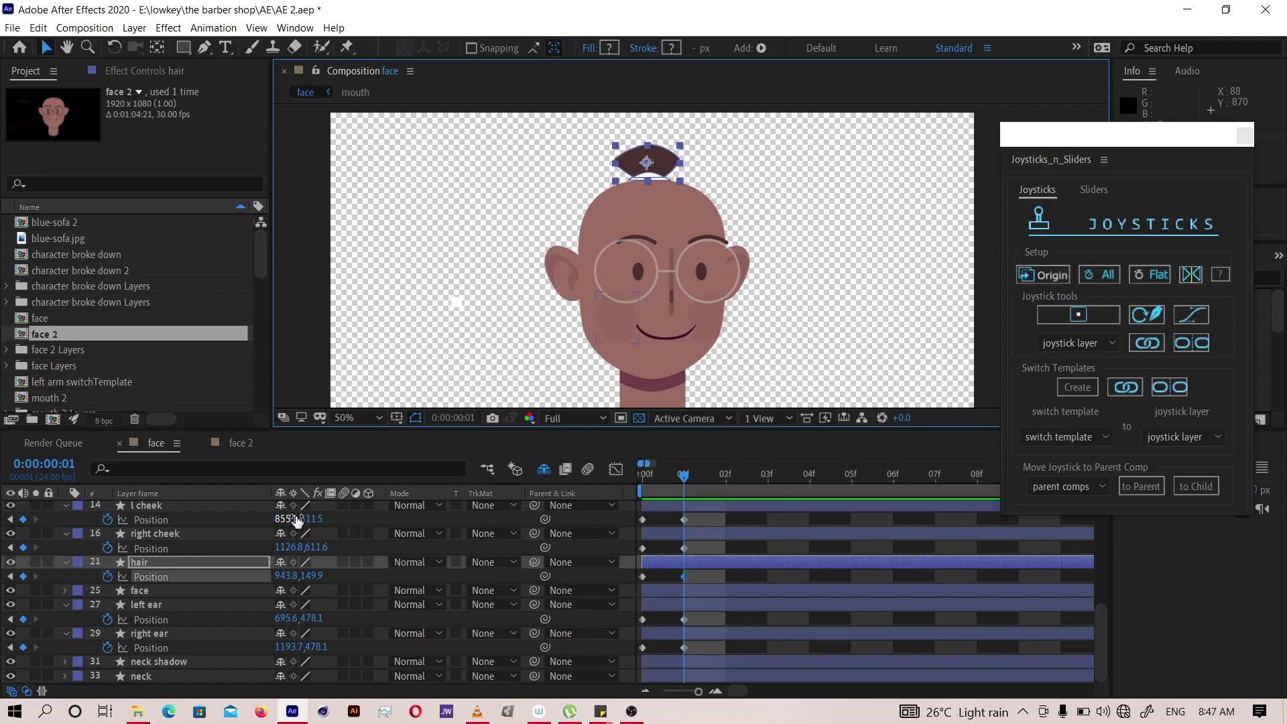
key("Left")
key("Left")
key("Left")
key("Left")
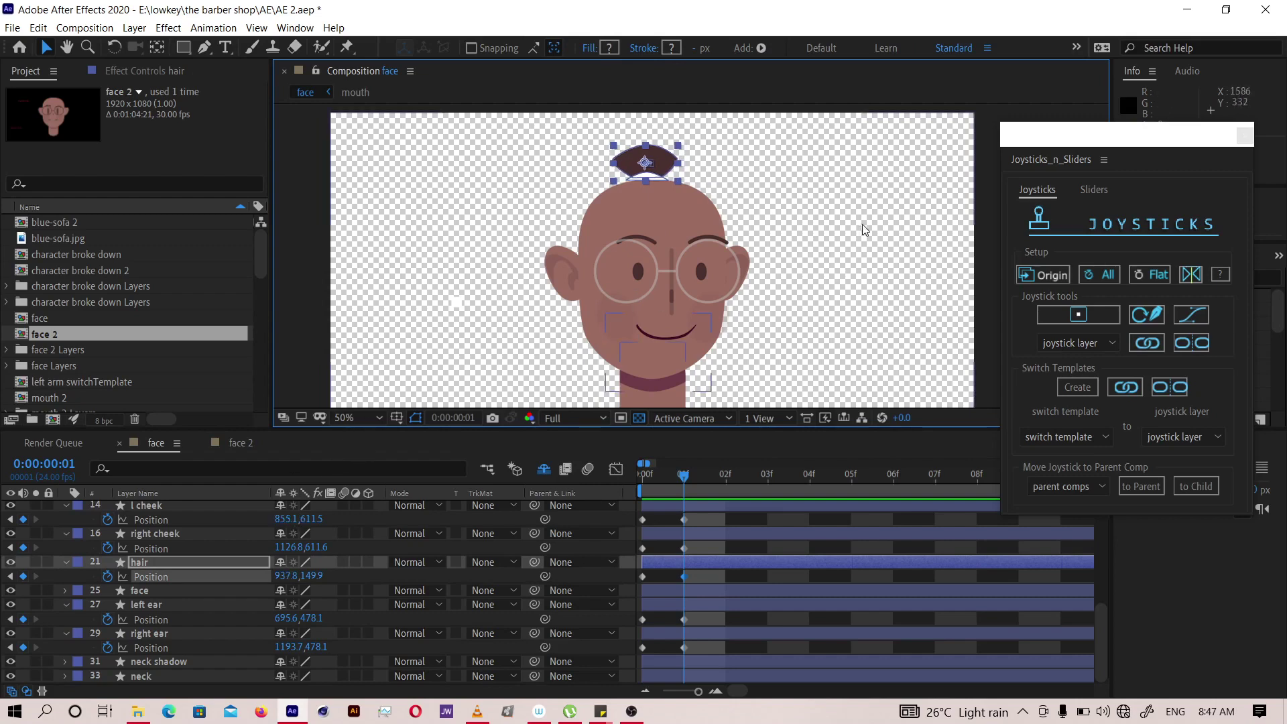
left_click(312, 178)
key("h")
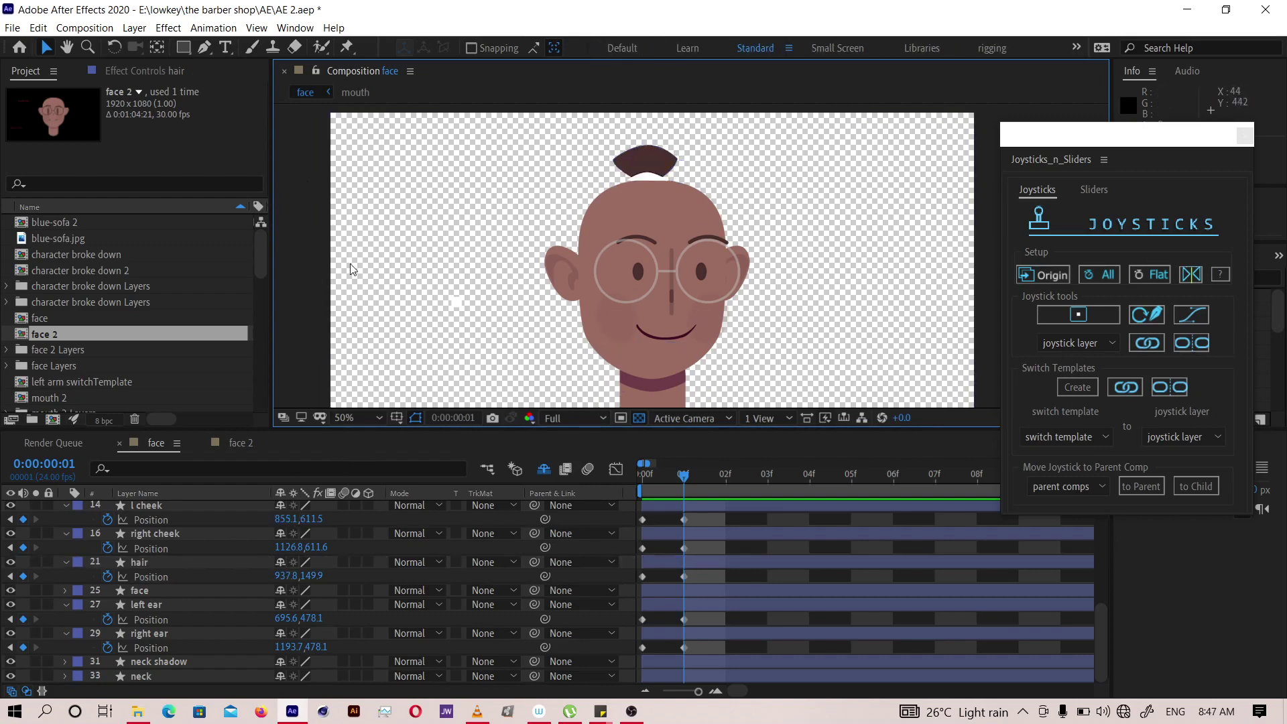
- Scrub the timeline between the first frames to compare the front pose with the turned head pose
mouse_move(545, 316)
left_mouse_down()
mouse_move(553, 283)
mouse_move(560, 296)
left_mouse_up()
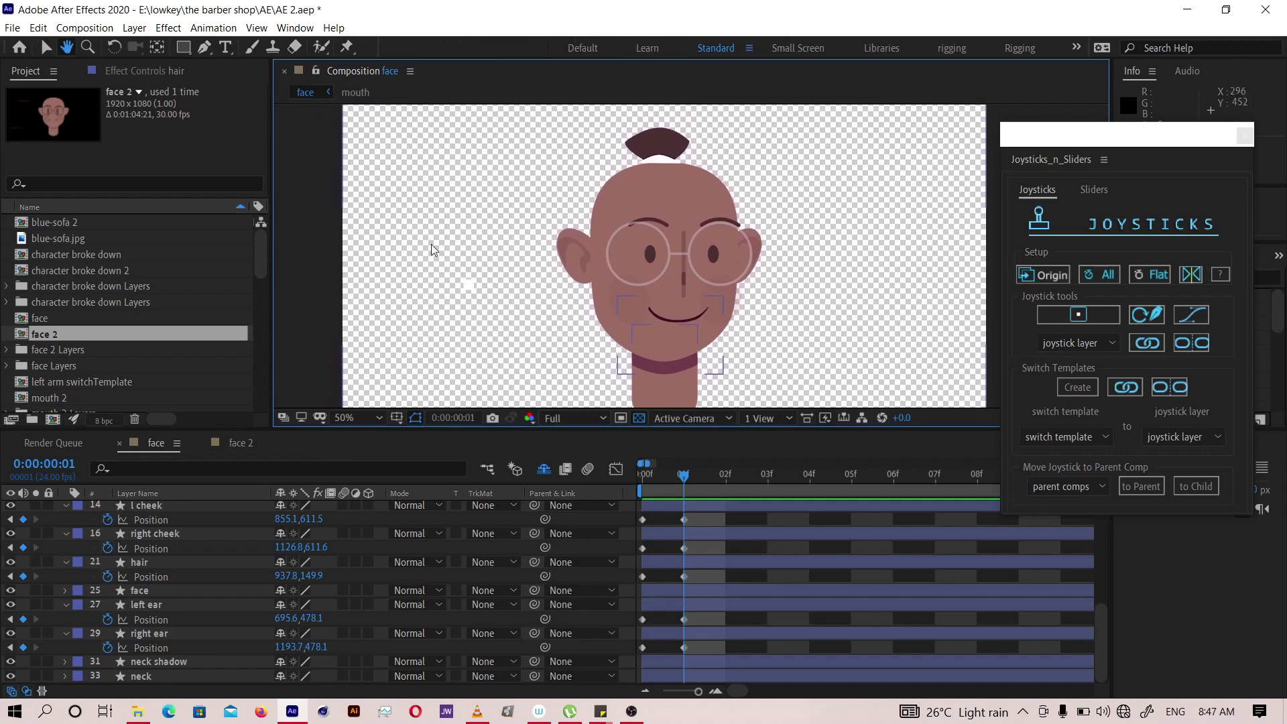
key("v")
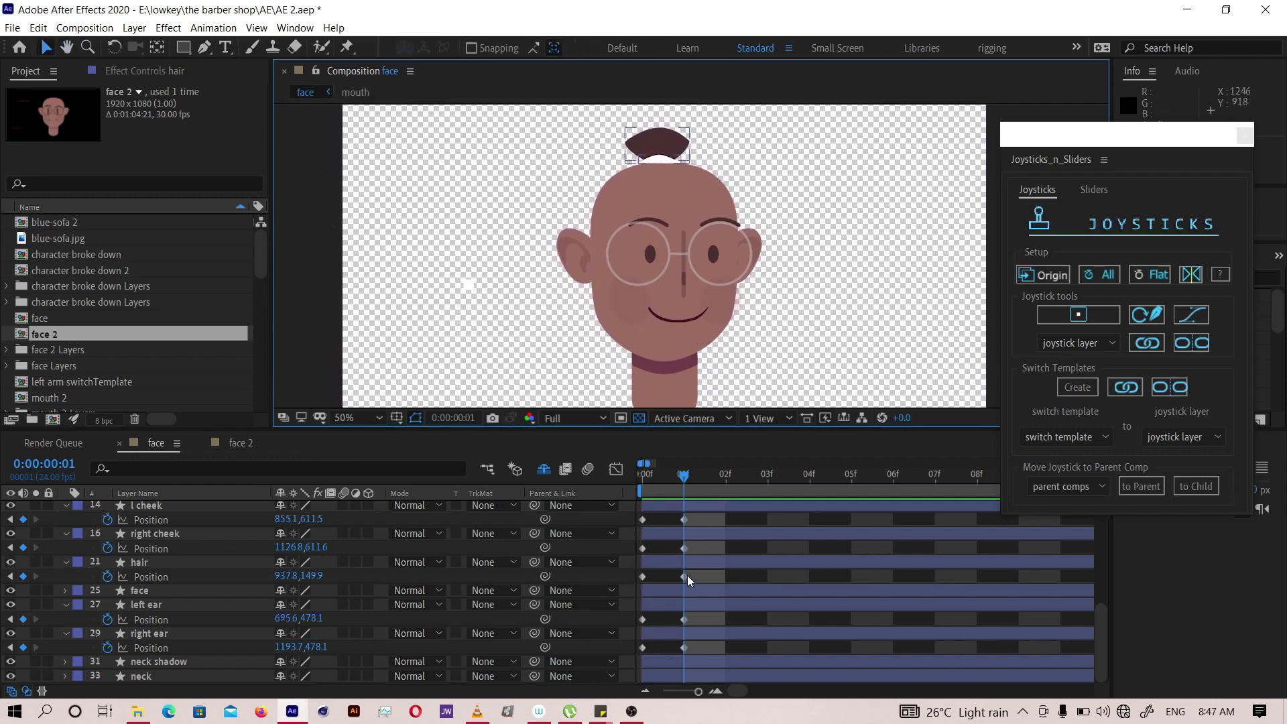
scroll(705, 563, "up", 5)
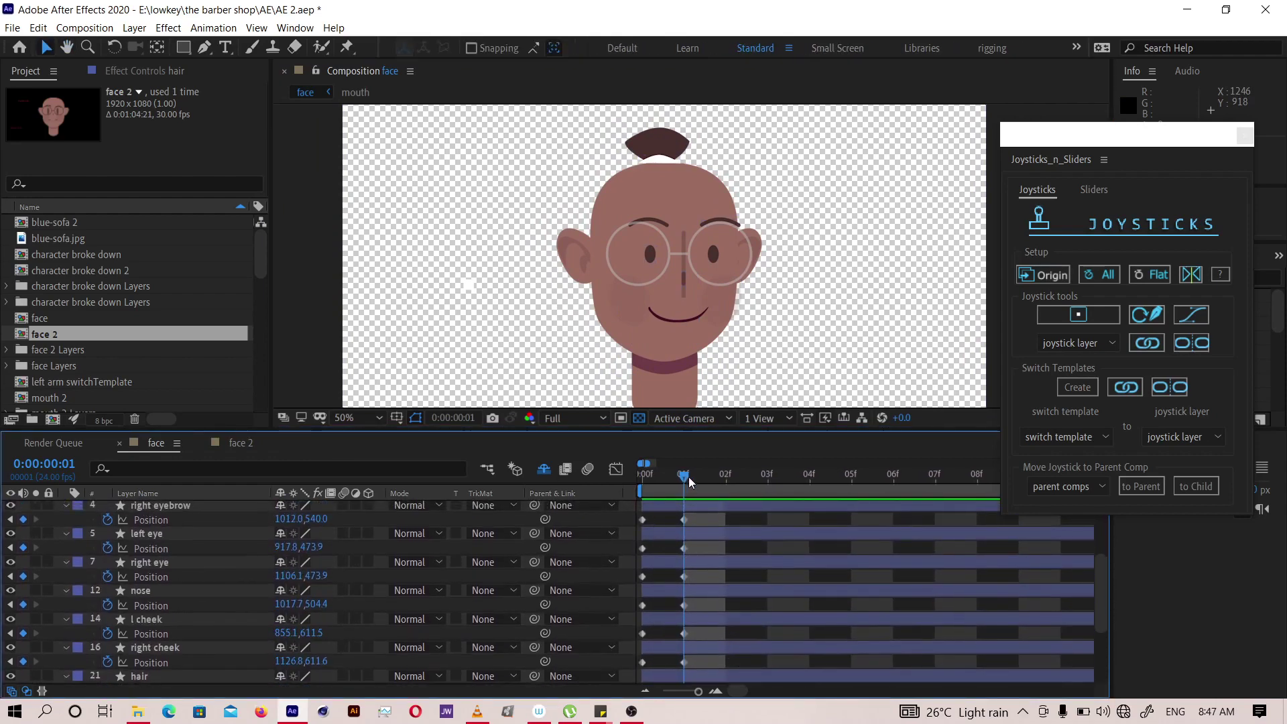
mouse_move(684, 474)
left_mouse_down()
mouse_move(646, 476)
mouse_move(670, 478)
left_mouse_up()
left_click(727, 477)
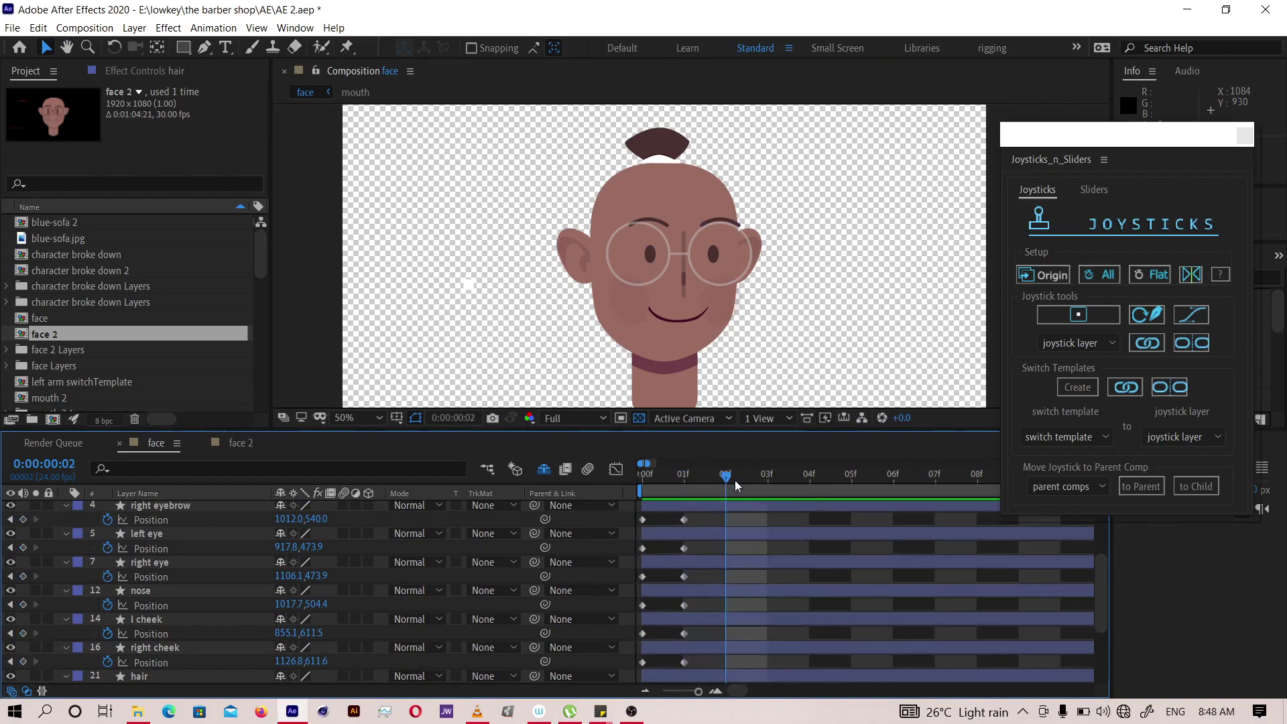
left_click_drag(1074, 138, 1033, 131)
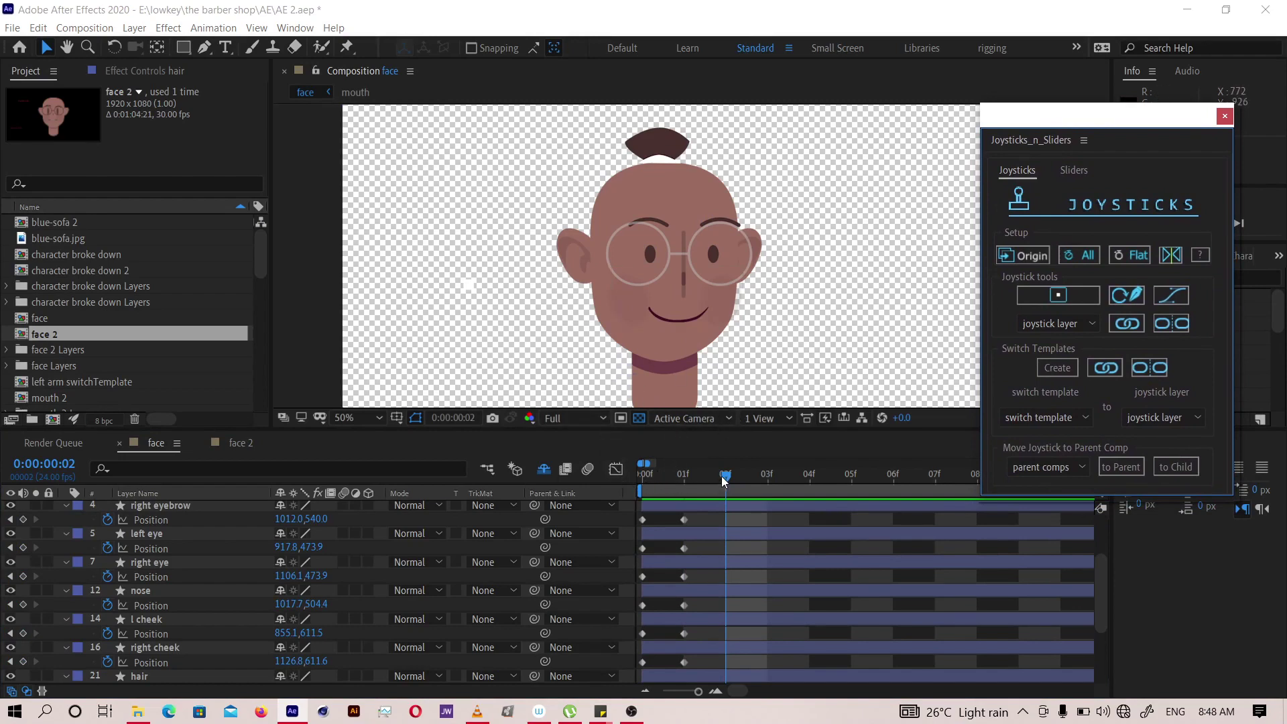
left_click_drag(721, 476, 655, 472)
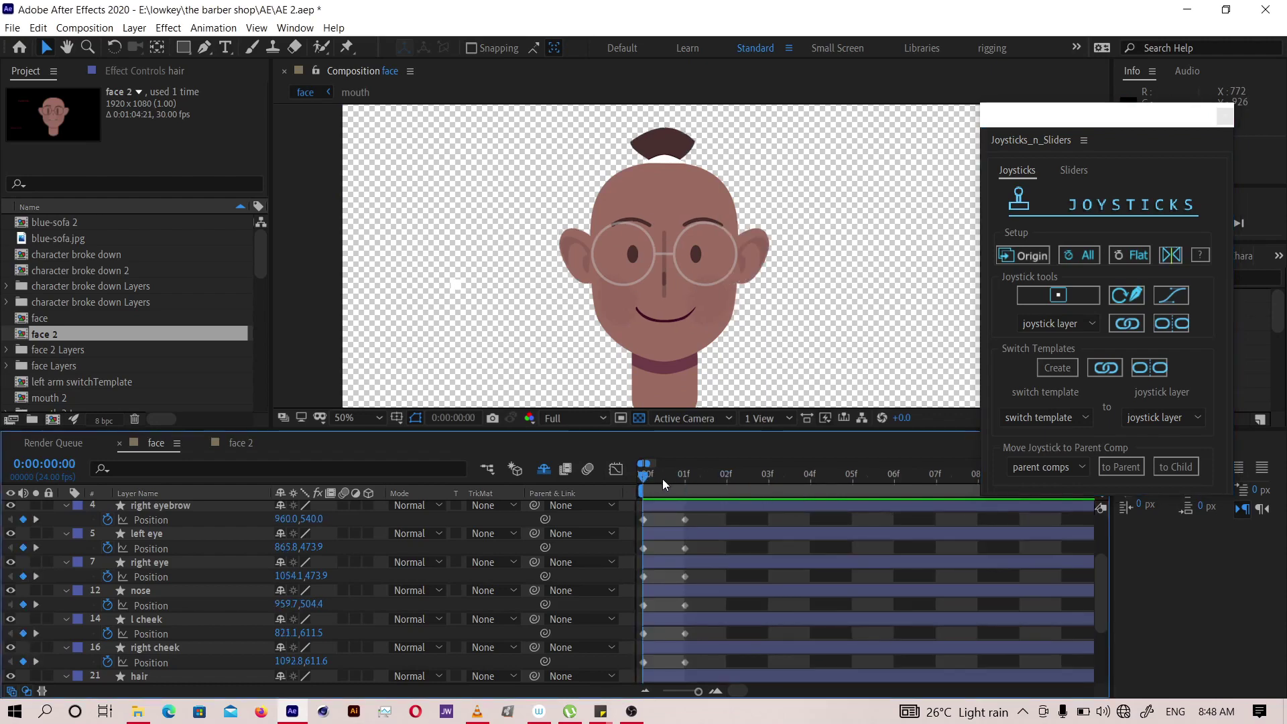
- At frame 2, select all face layers and key them back to the front pose with the Joysticks Origin function
left_click_drag(664, 482, 710, 489)
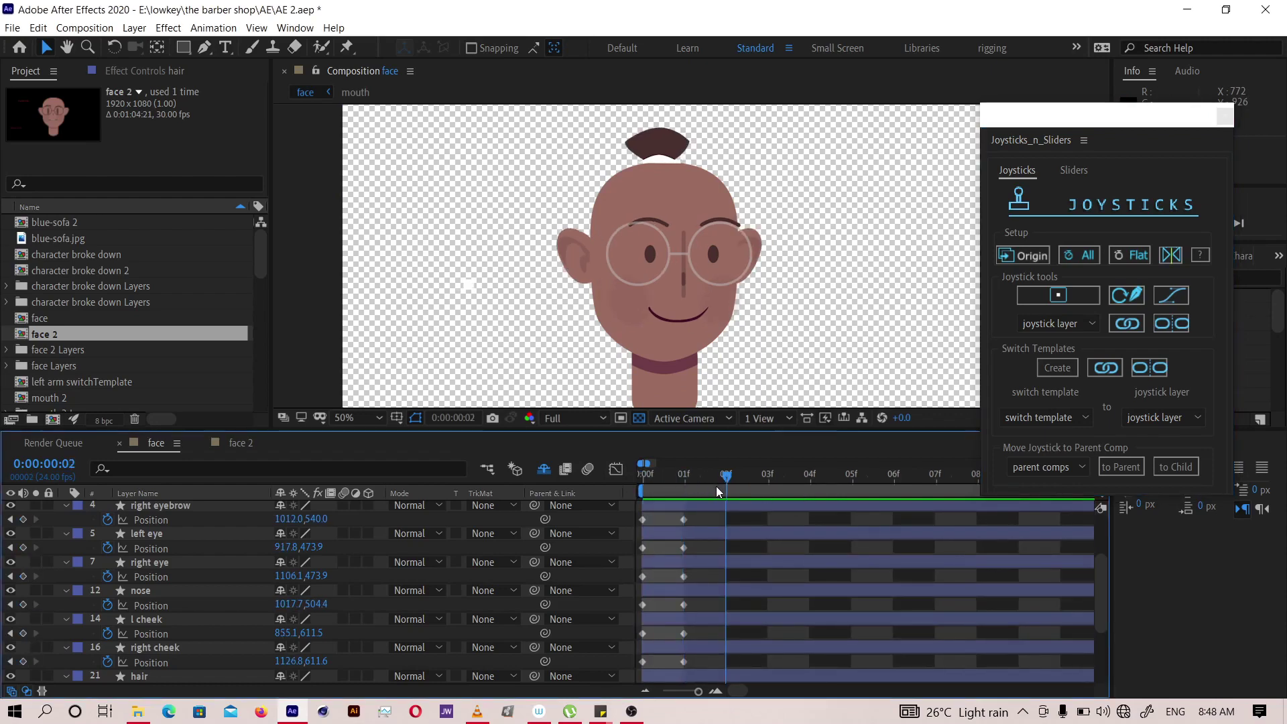
left_click(211, 520)
key("ctrl+a")
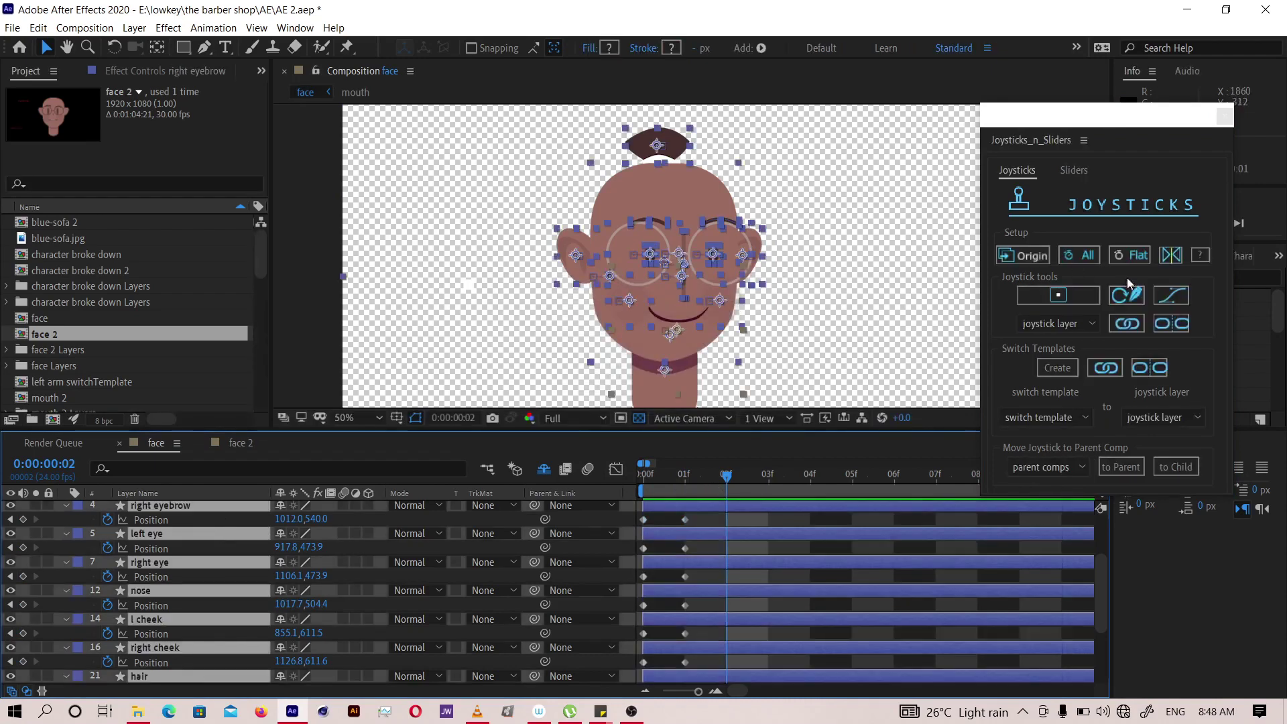
left_click(1020, 260)
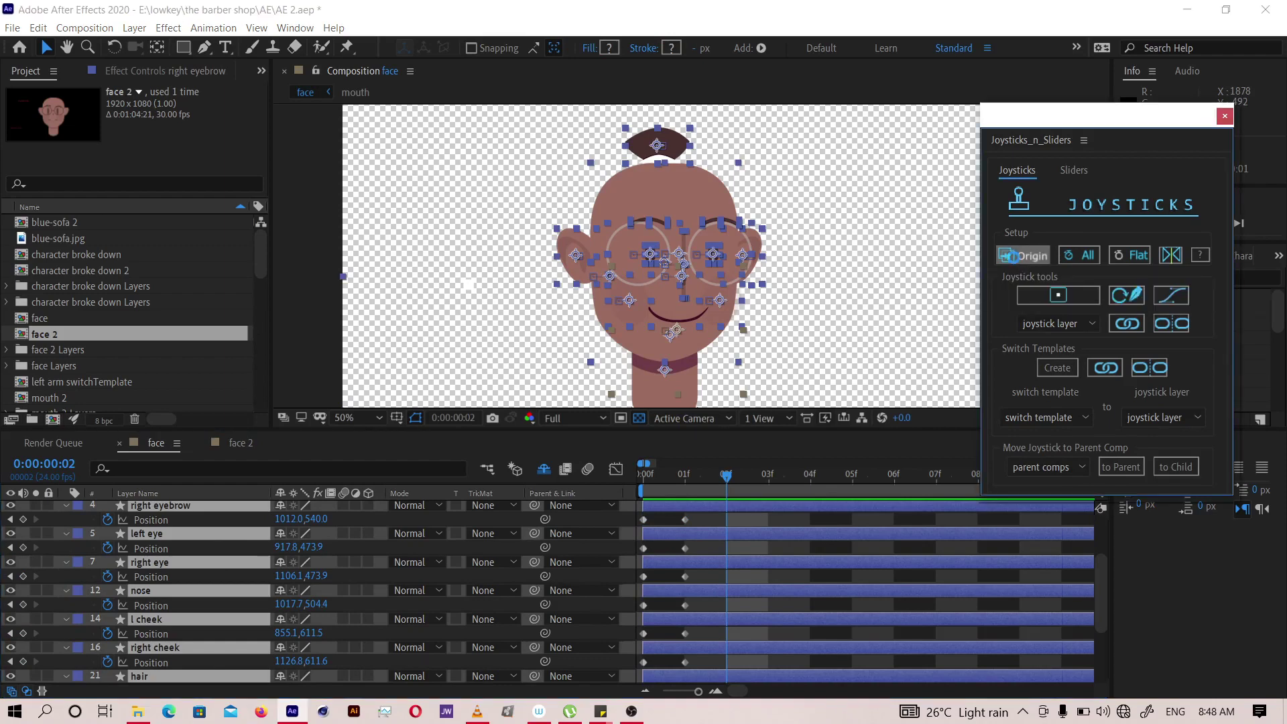
left_click(814, 522)
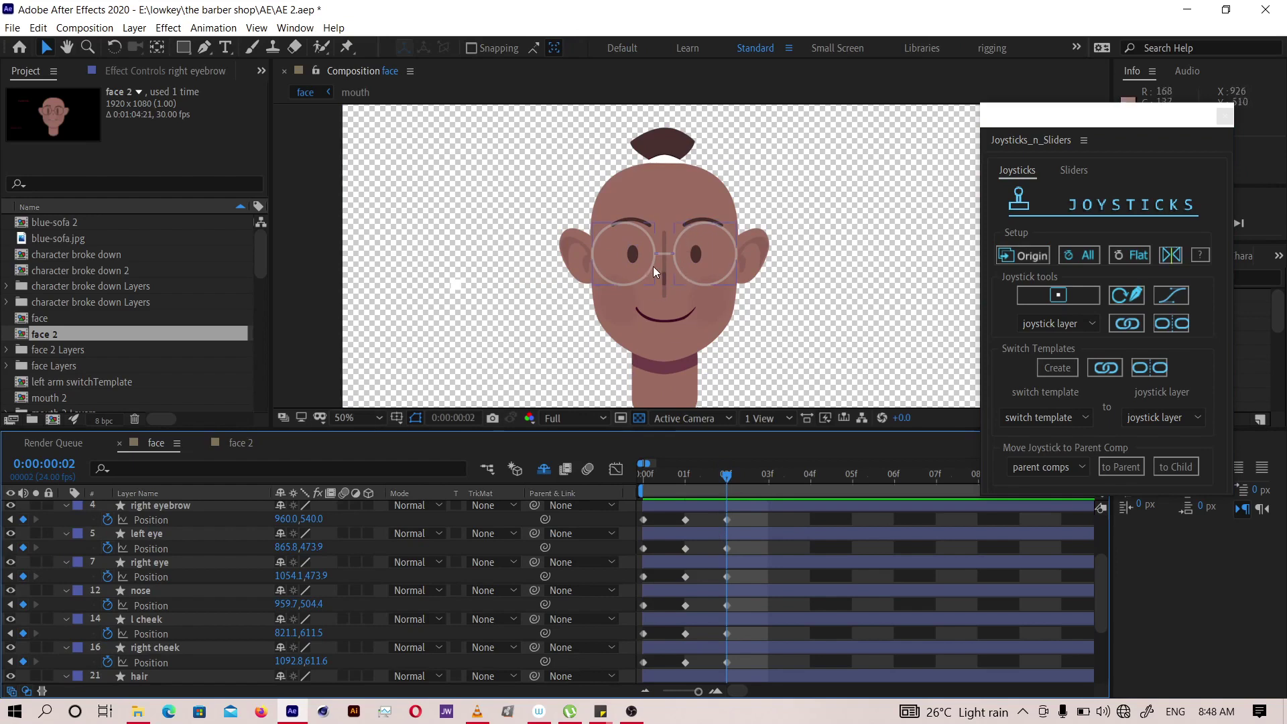
- Shift both eyes, both eyebrows and the nose 64 px left together at frame 2, bringing the nose's X position to 895.7
left_click(150, 562)
left_click(150, 538, "ctrl")
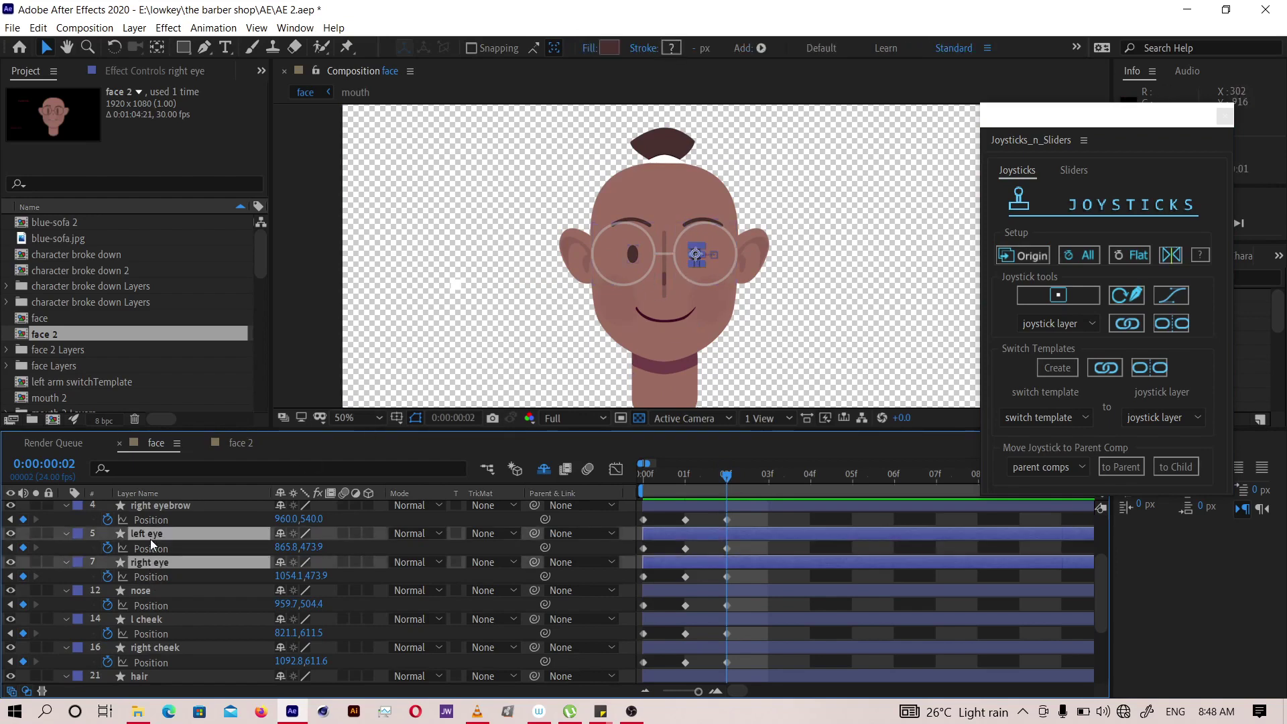
scroll(169, 561, "up", 2)
left_click(161, 572, "ctrl")
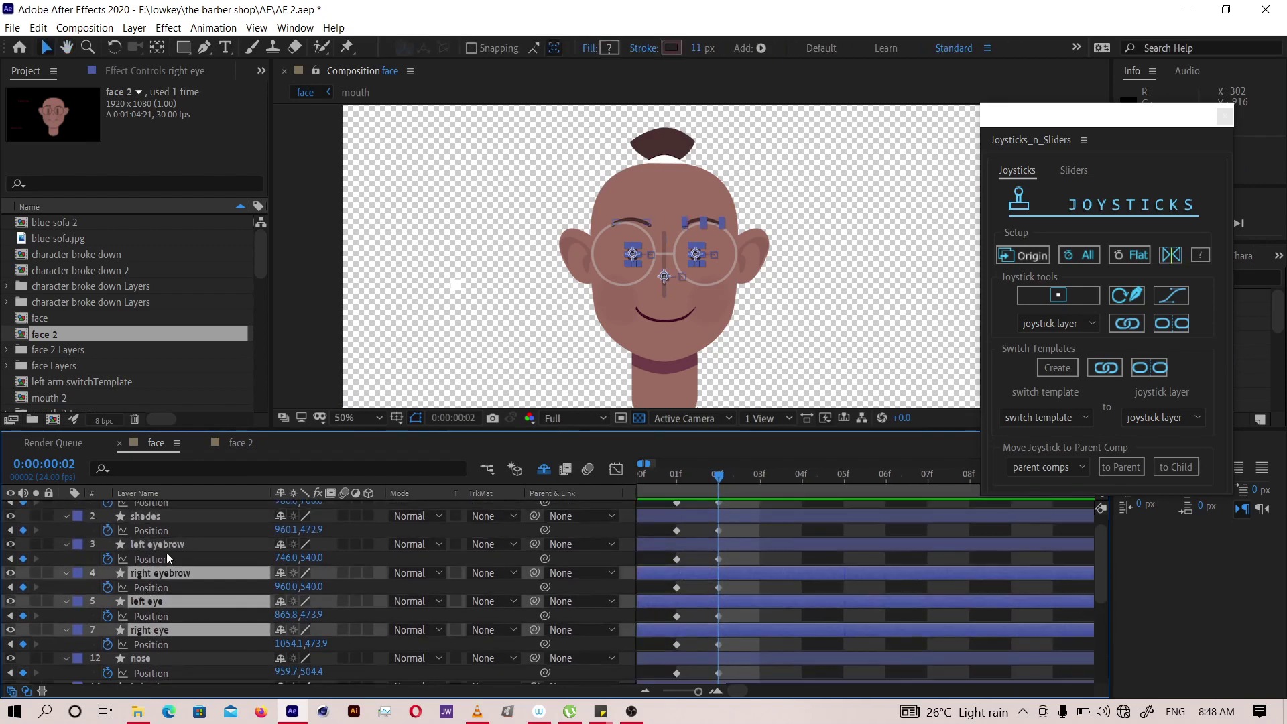
left_click(166, 548, "ctrl")
left_click(143, 658, "ctrl")
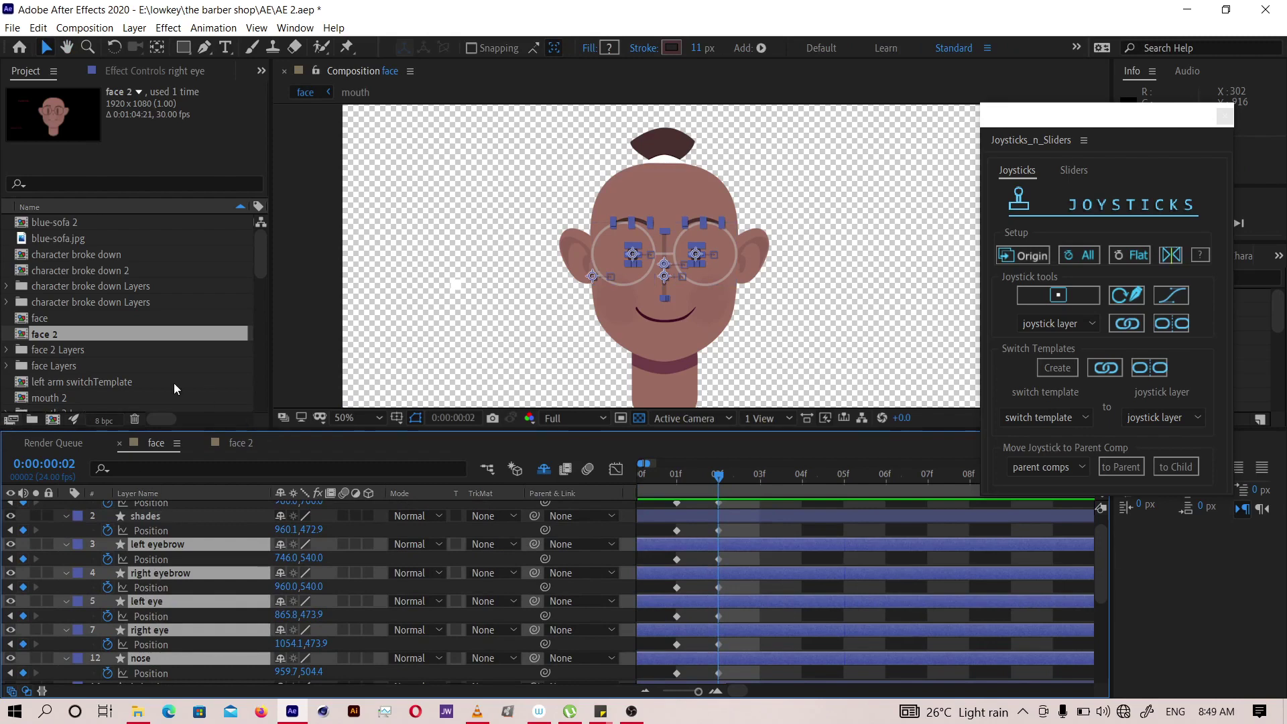
key("Left")
key("Left")
key("Left")
key("Left")
key("Left")
key("Left")
key("Left")
key("Left")
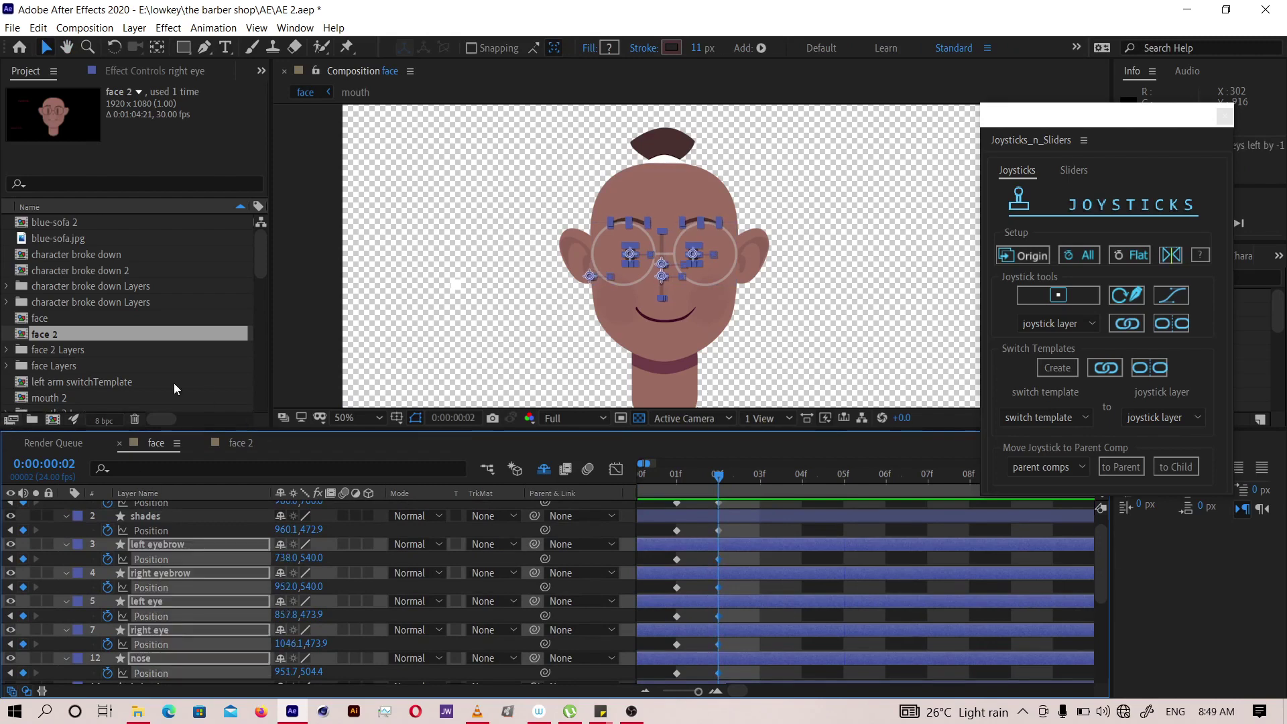
key("Left")
key("Left")
key("Left")
key("Left")
key("Left")
key("Left")
key("Left")
key("Left")
key("Left")
key("Left")
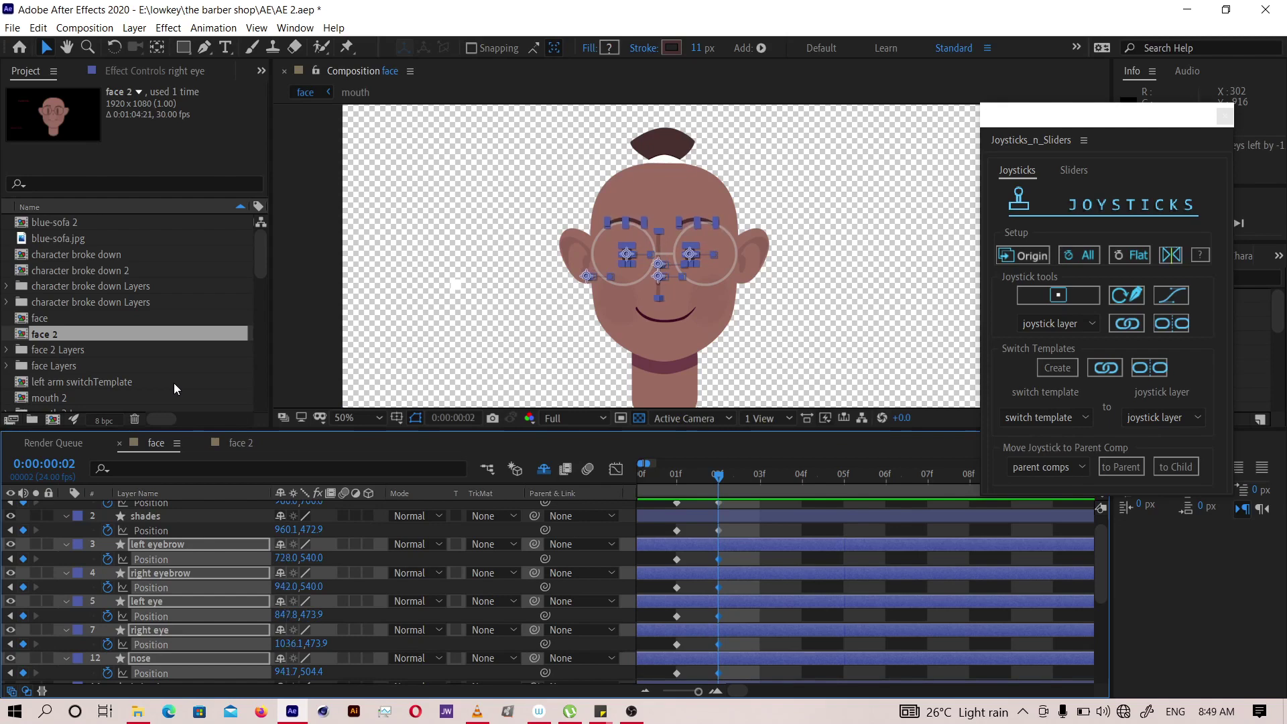
key("Left")
key("Left")
key("Left")
key("Left")
key("Left")
key("Left")
key("Left")
key("Left")
key("Left")
key("Left")
key("Left")
key("Left")
key("Left")
key("Left")
key("Left")
key("Left")
key("Left")
key("Left")
key("Left")
key("Left")
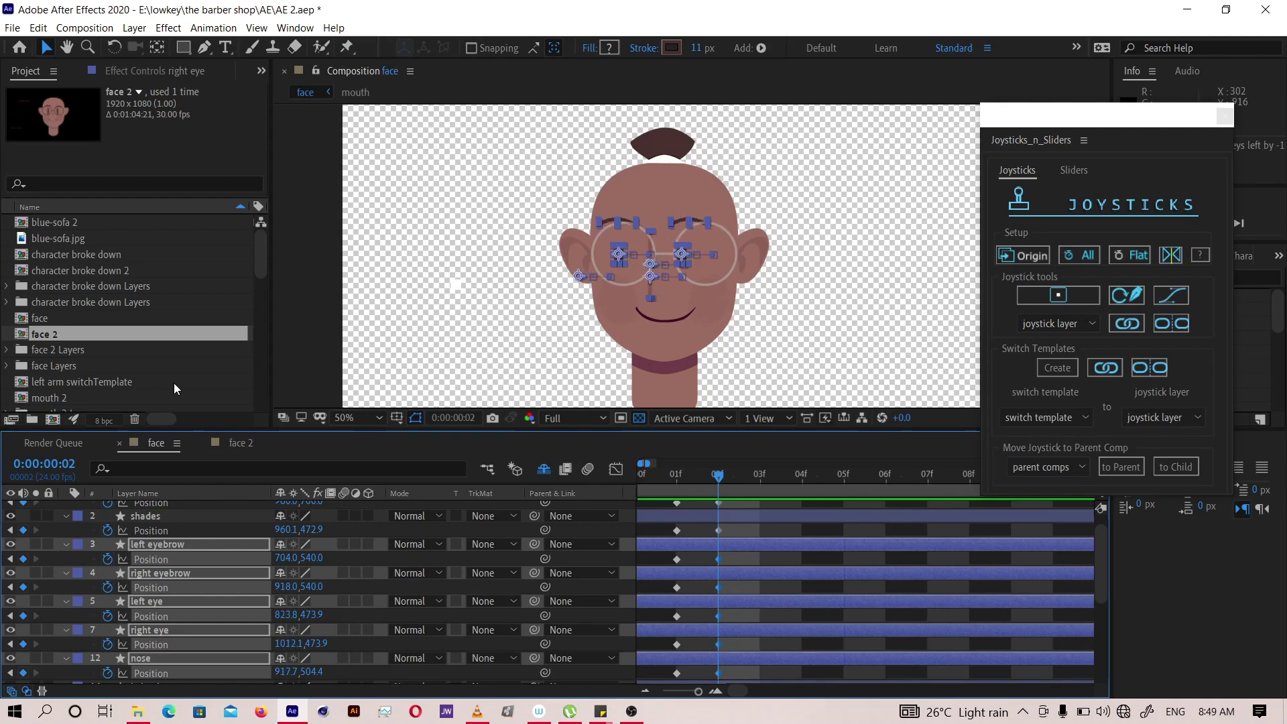
key("Left")
key("Left")
key("Left")
key("Left")
key("Left")
key("Left")
key("Left")
key("Left")
key("Left")
key("Left")
key("Left")
key("Left")
key("Left")
key("Left")
key("Left")
key("Left")
key("Left")
key("Left")
key("Left")
key("Left")
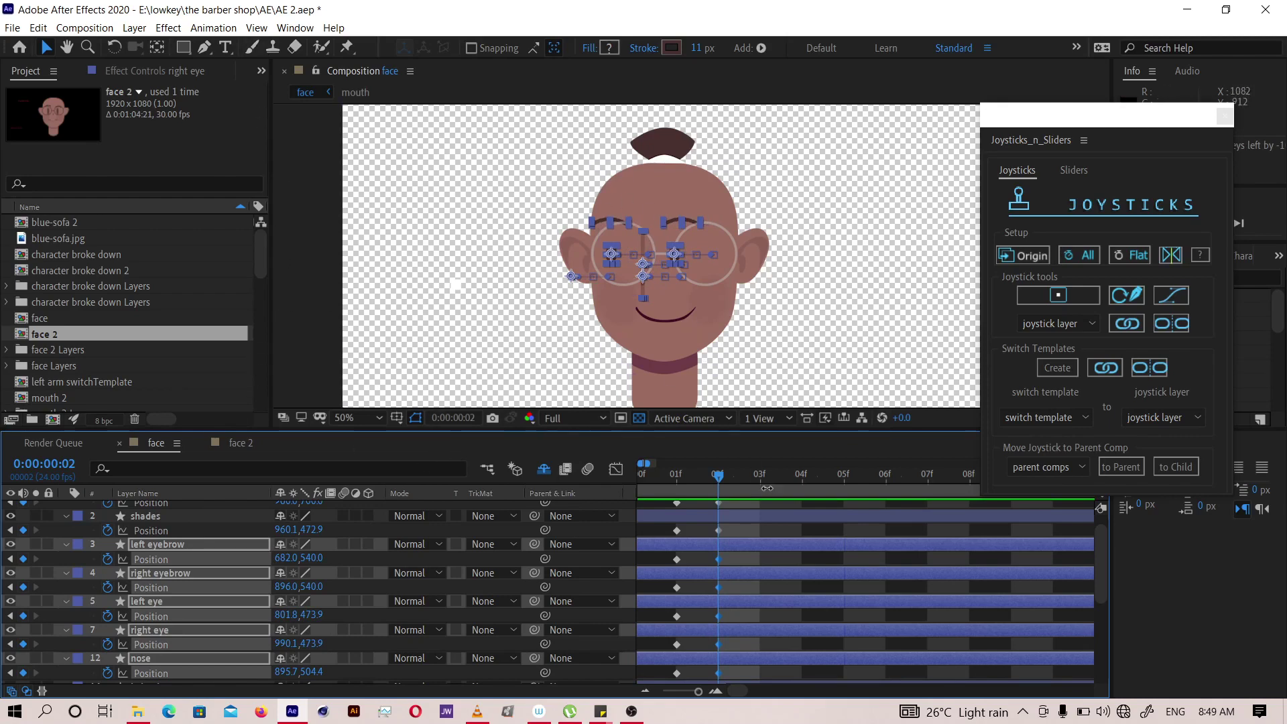
left_click(780, 529)
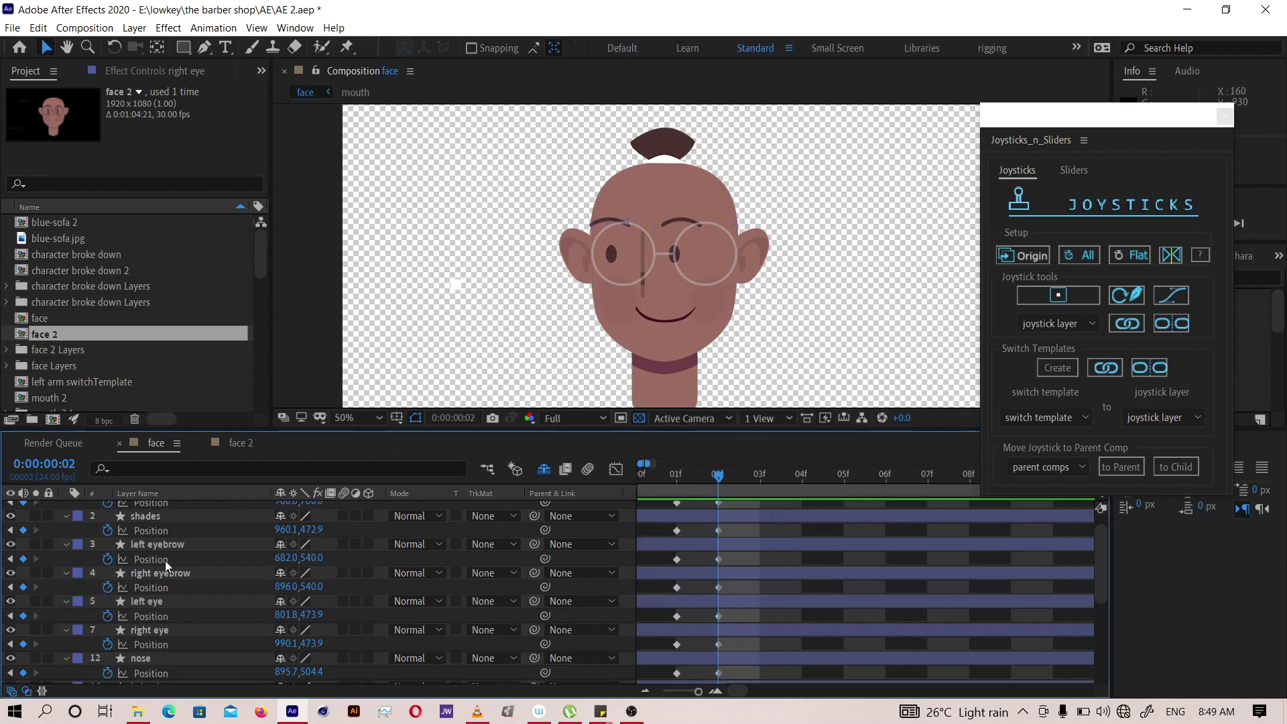
- Shift the shades layer 40 px left at frame 2, to an X position of 920.1, and hide the layer controls
scroll(151, 570, "up", 1)
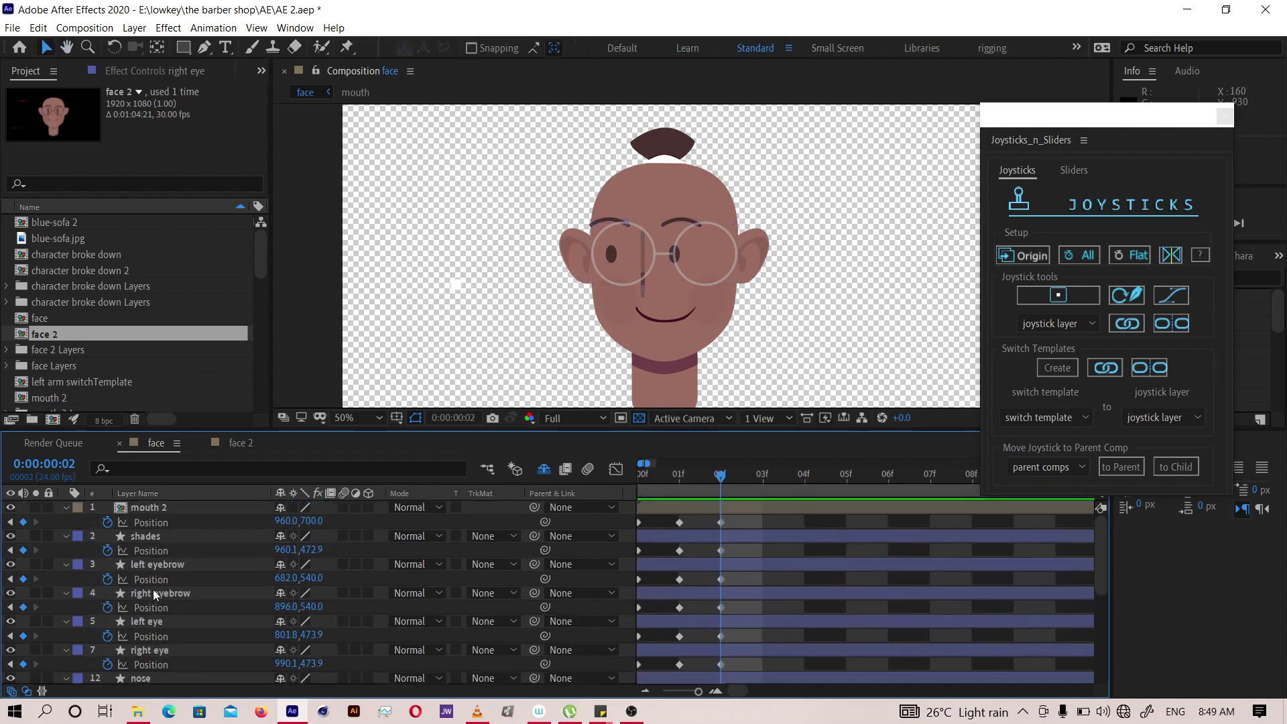
left_click(147, 535)
key("shift+Left")
key("shift+Left")
key("shift+Left")
key("shift+Left")
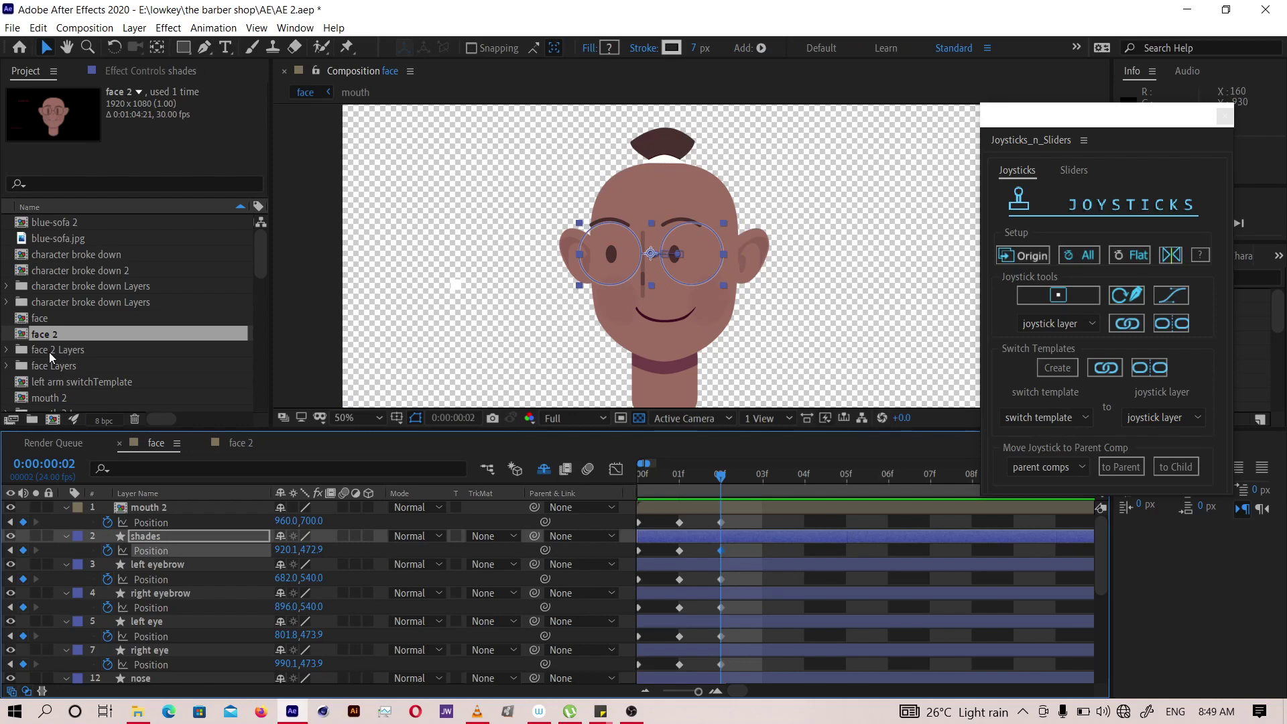
left_click(256, 28)
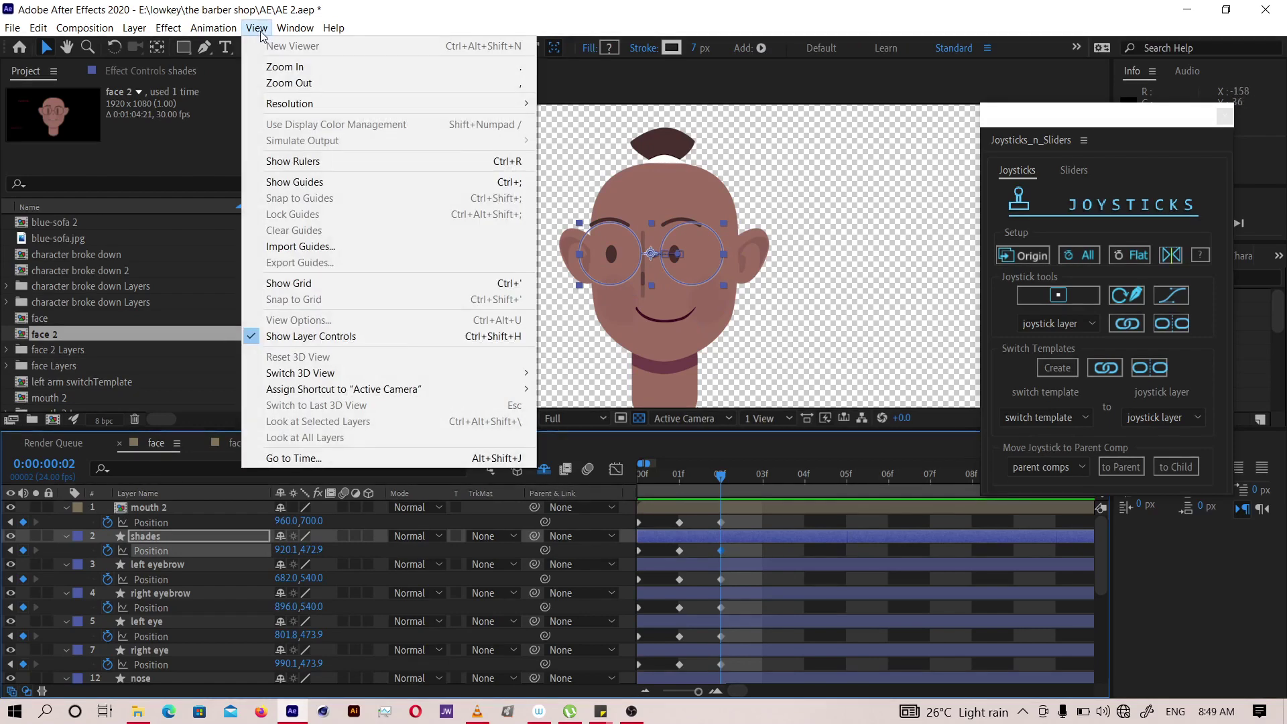
left_click(320, 337)
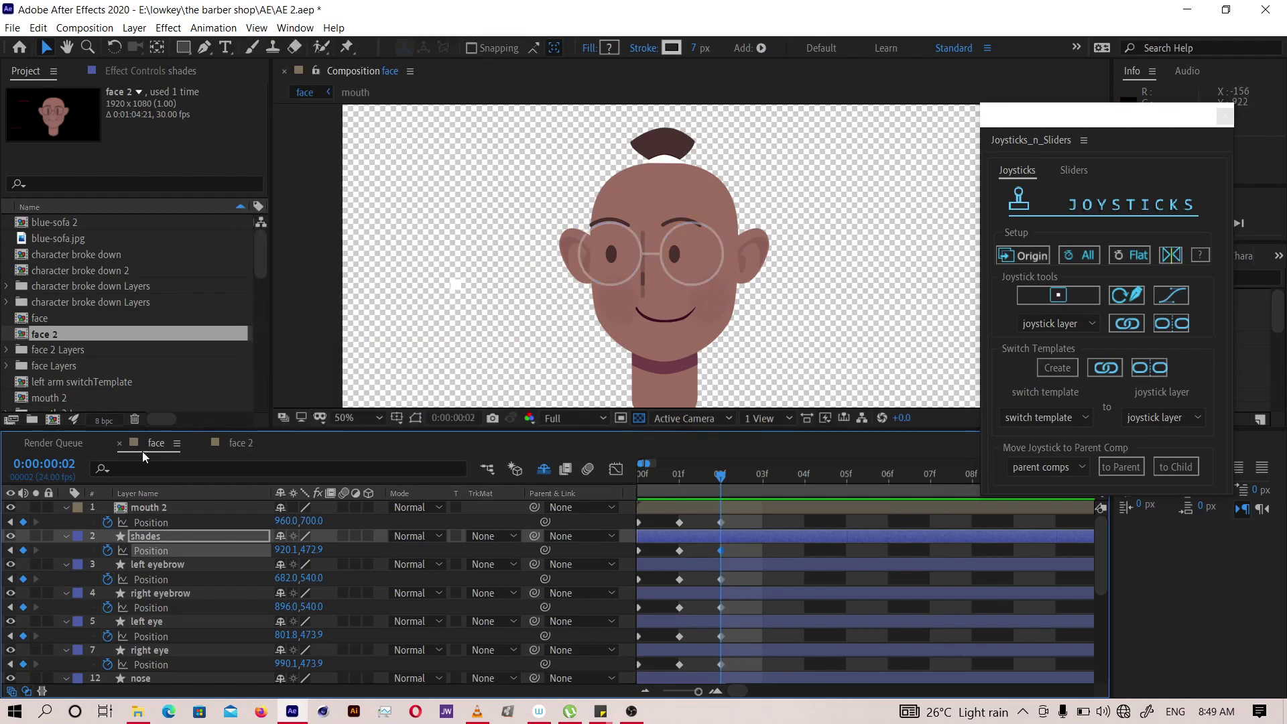
- Shift the mouth 2 layer 58 px to the left at frame 2, to an X position of 902.0
left_click(145, 507)
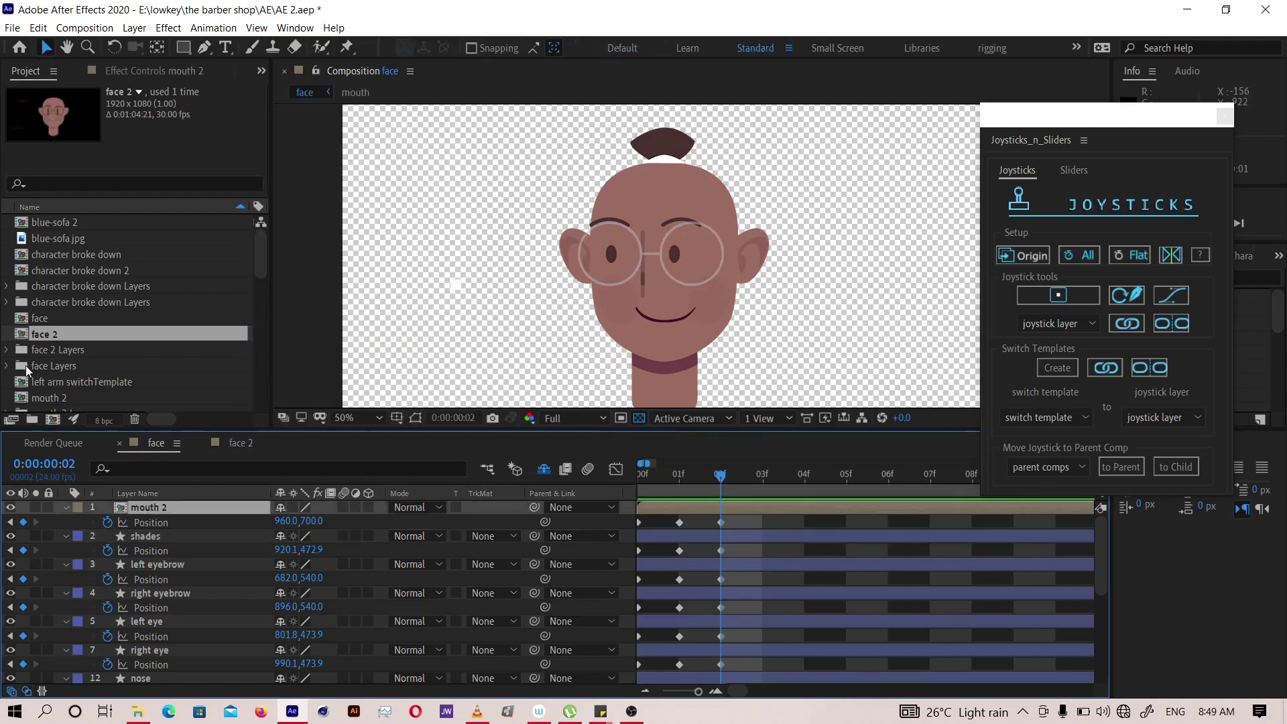
key("shift+Left")
key("shift+Left")
key("shift+Left")
key("shift+Left")
key("Left")
key("Left")
key("Left")
key("Left")
key("Left")
key("Left")
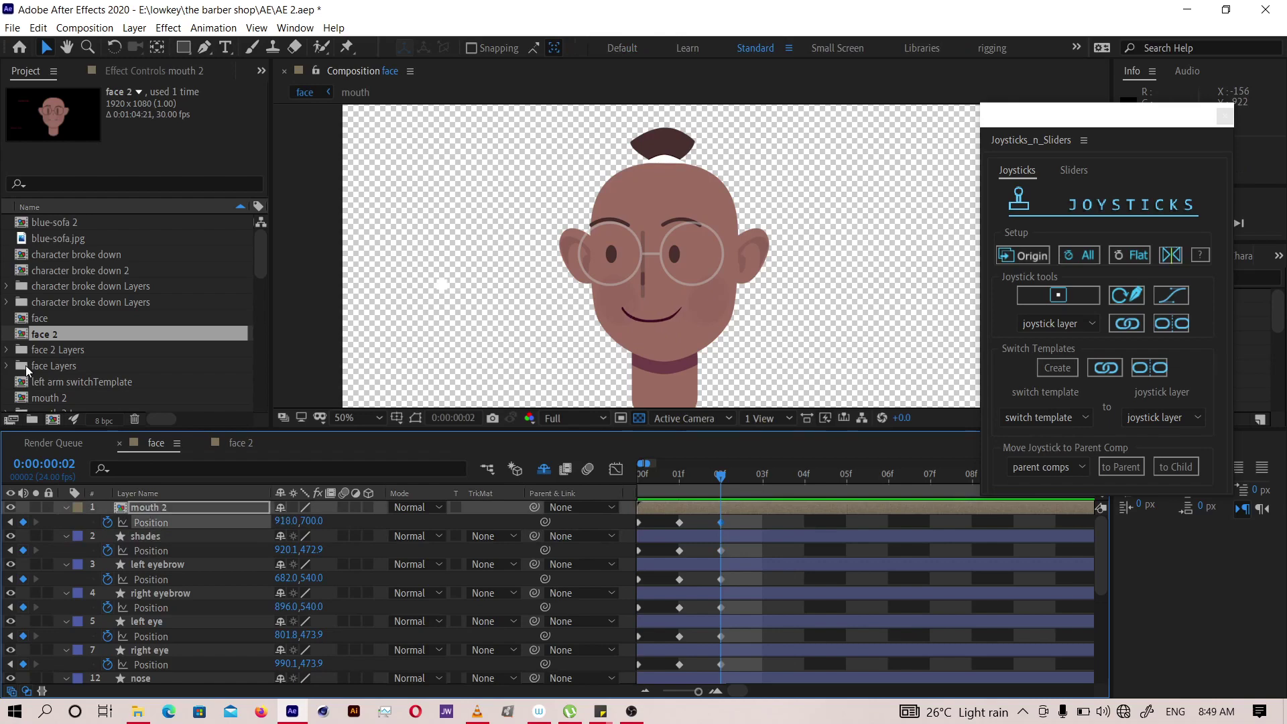
key("Left")
key("Left")
key("Left")
key("Left")
key("Left")
key("Left")
key("Left")
key("Left")
- Shift both cheek layers 29 px left at frame 2, to X positions of 792.1 for the left and 1063.8 for the right
scroll(560, 350, "up", 1)
key("space")
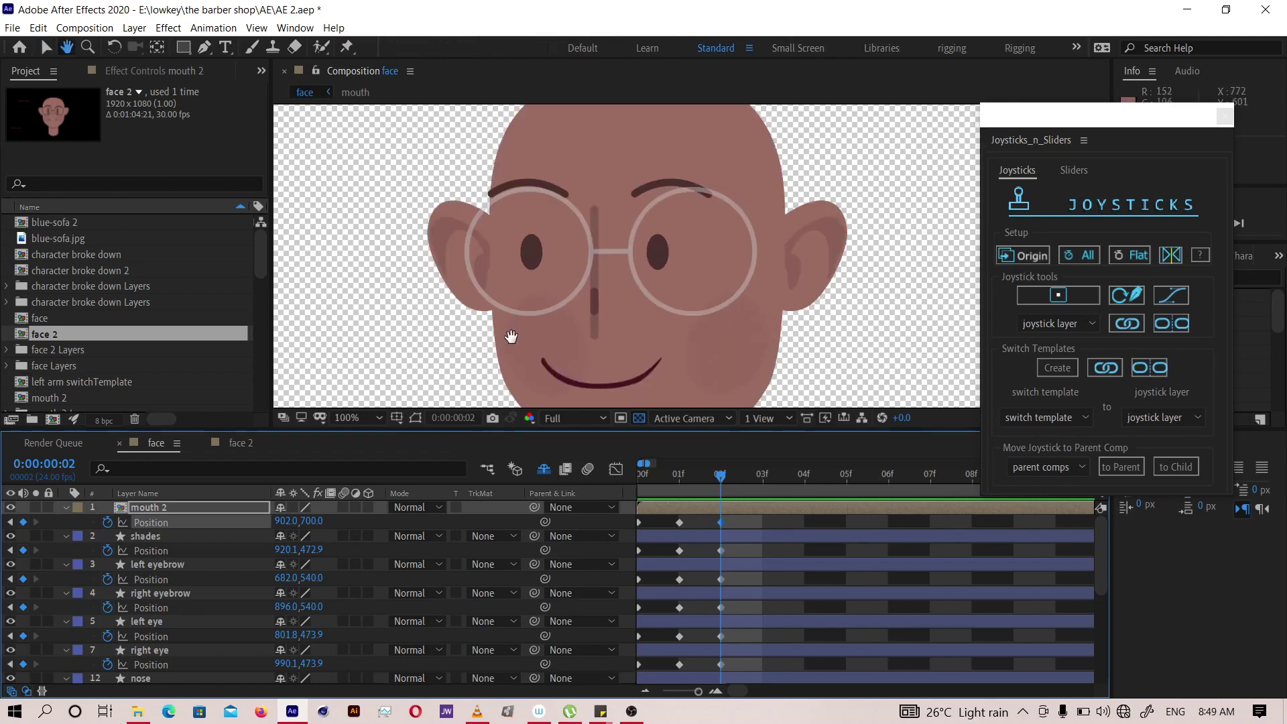
left_click_drag(511, 336, 525, 250)
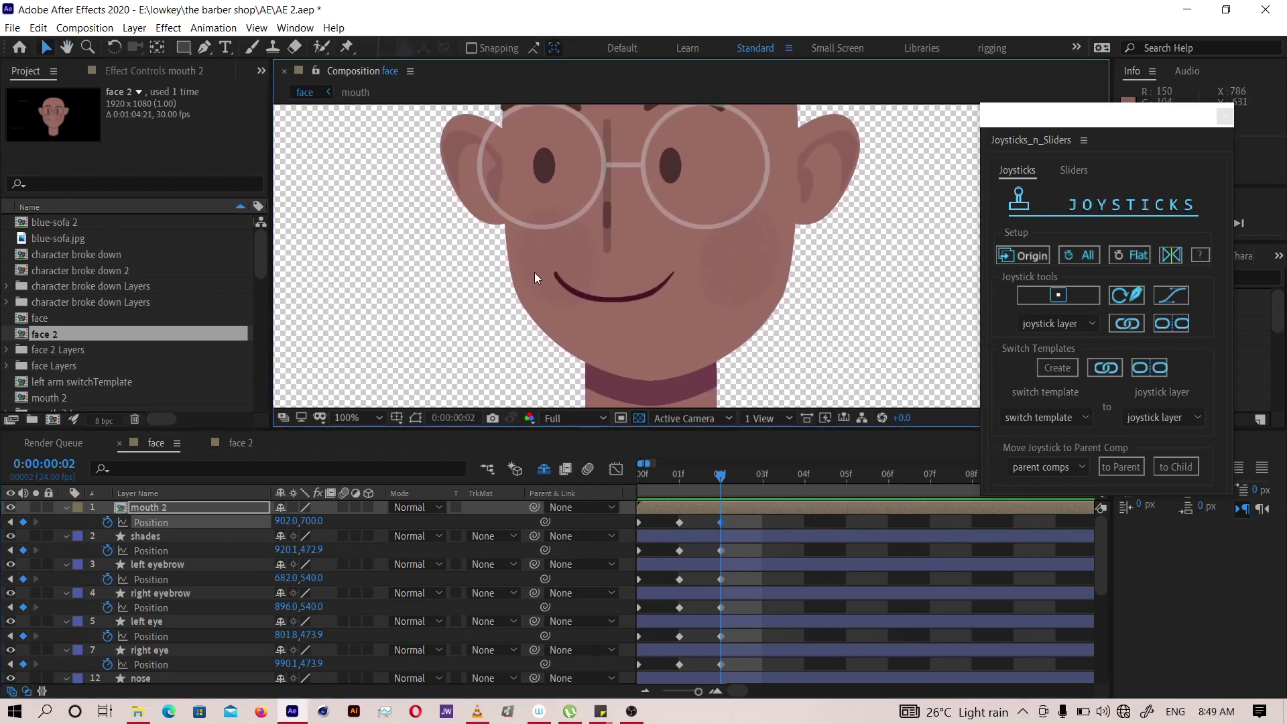
scroll(150, 628, "down", 8)
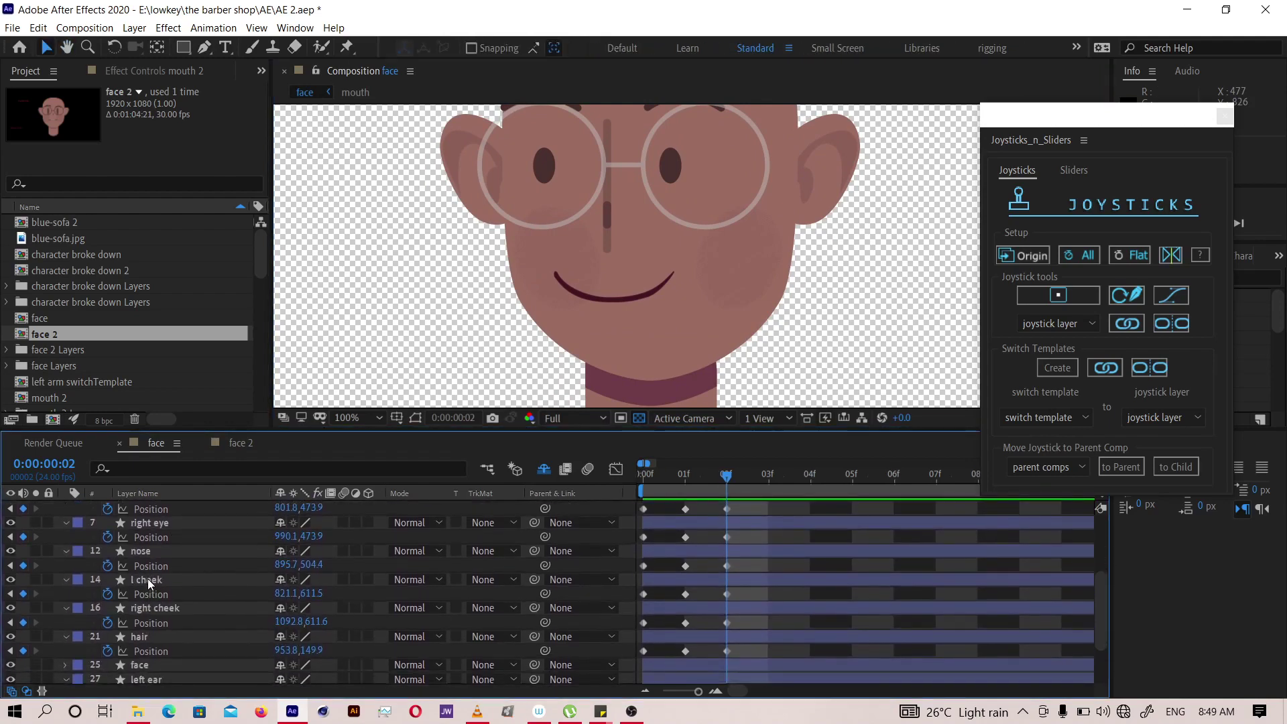
left_click(147, 577)
left_click(151, 607, "ctrl")
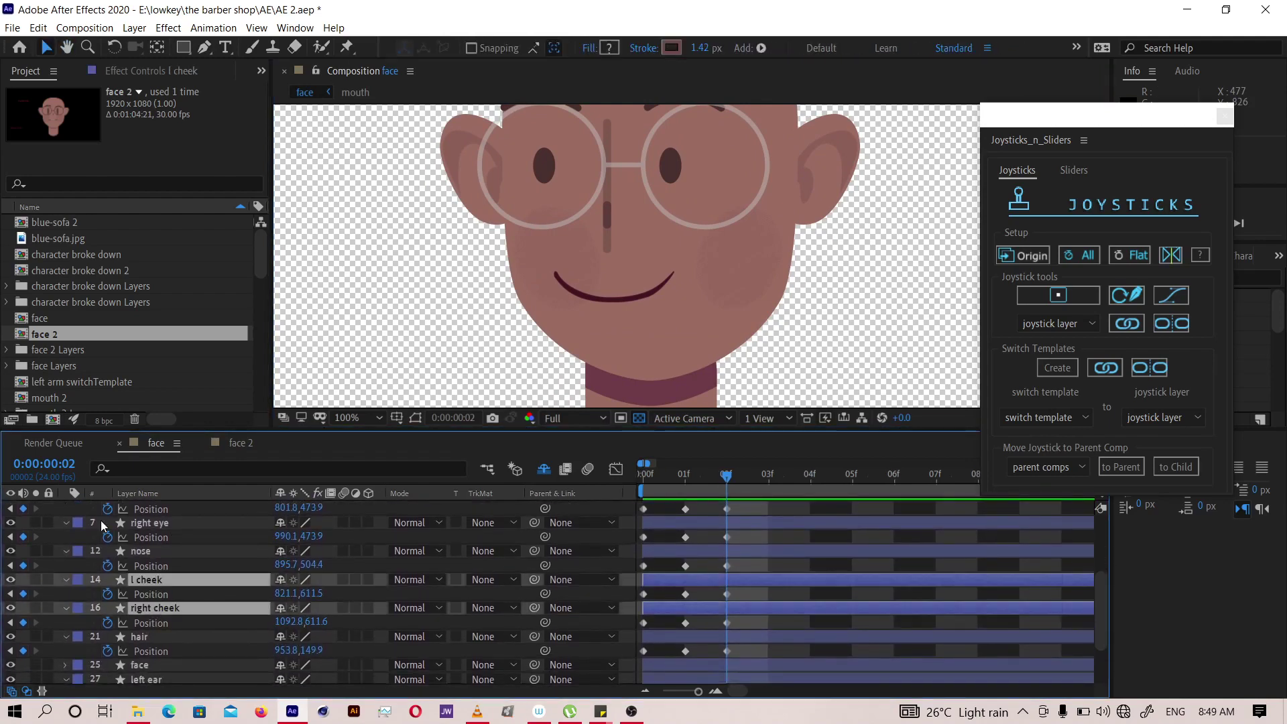
key("shift+Left")
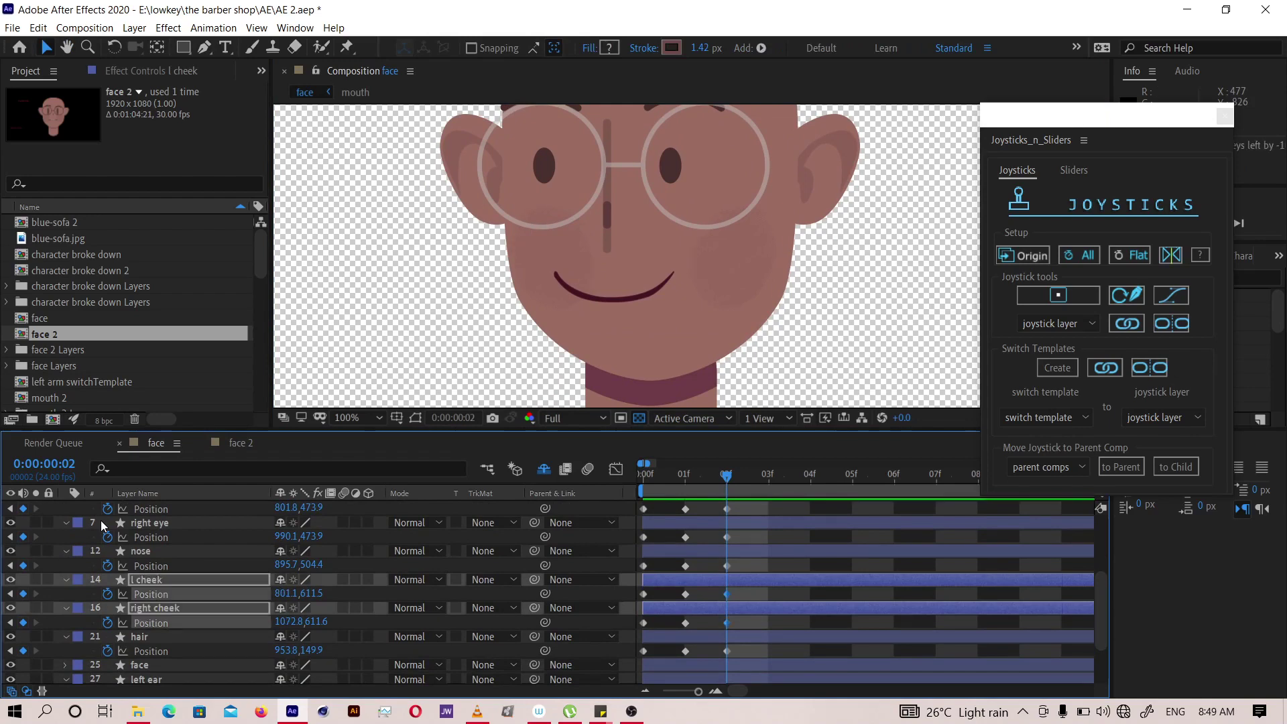
key("shift+Left")
key("Right")
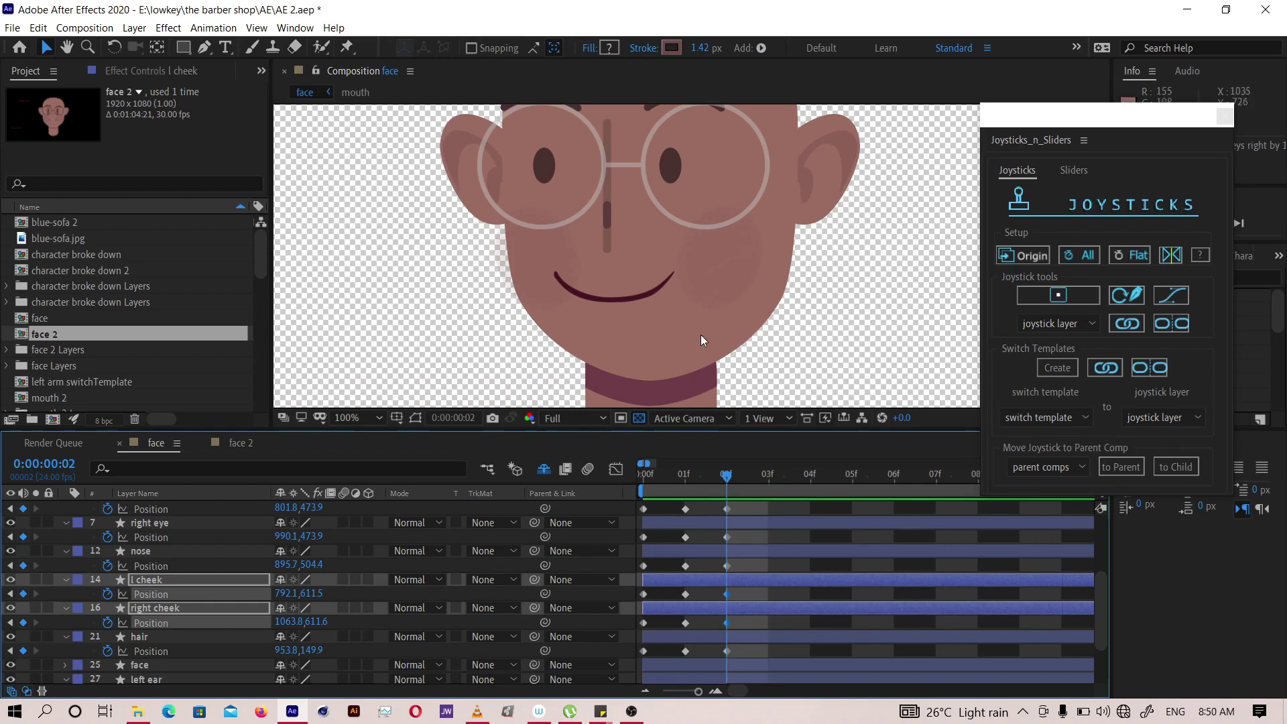
- Shift the left ear layer 26 px to the right at frame 2, to an X position of 729.6
key("h")
left_click_drag(654, 260, 649, 287)
scroll(634, 335, "down", 1)
key("space")
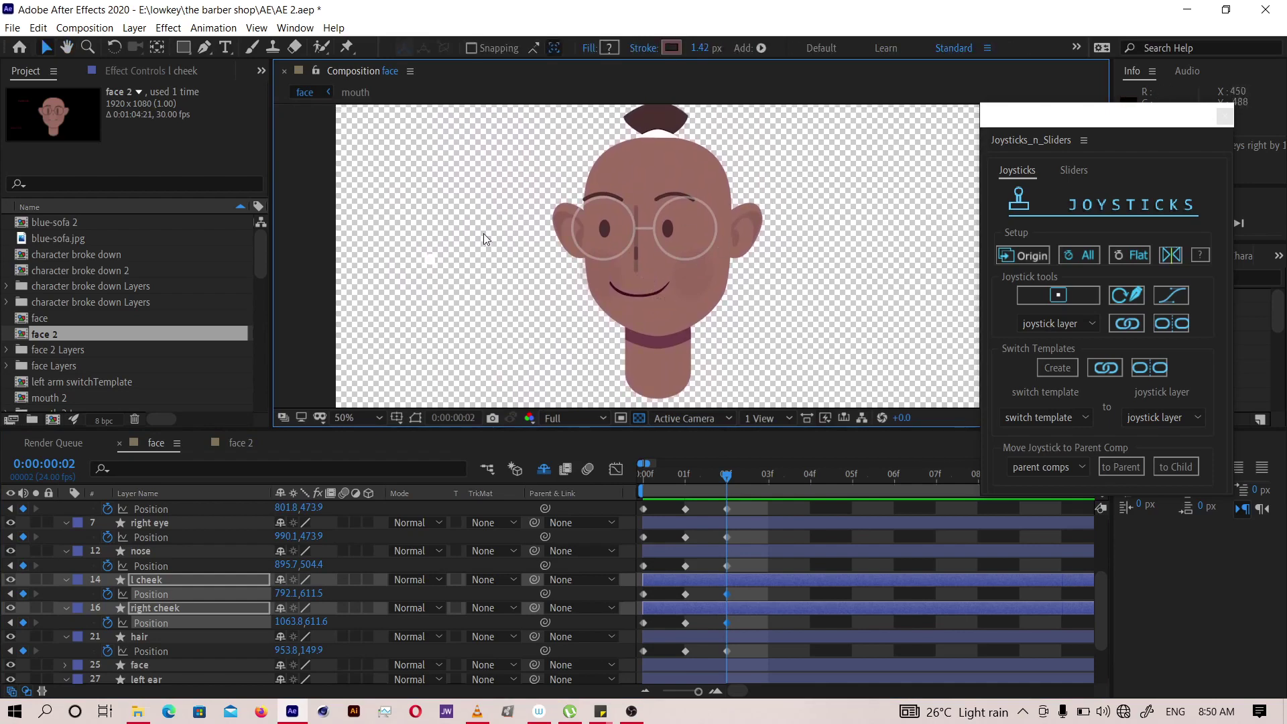
key("space")
left_click_drag(165, 598, 179, 500)
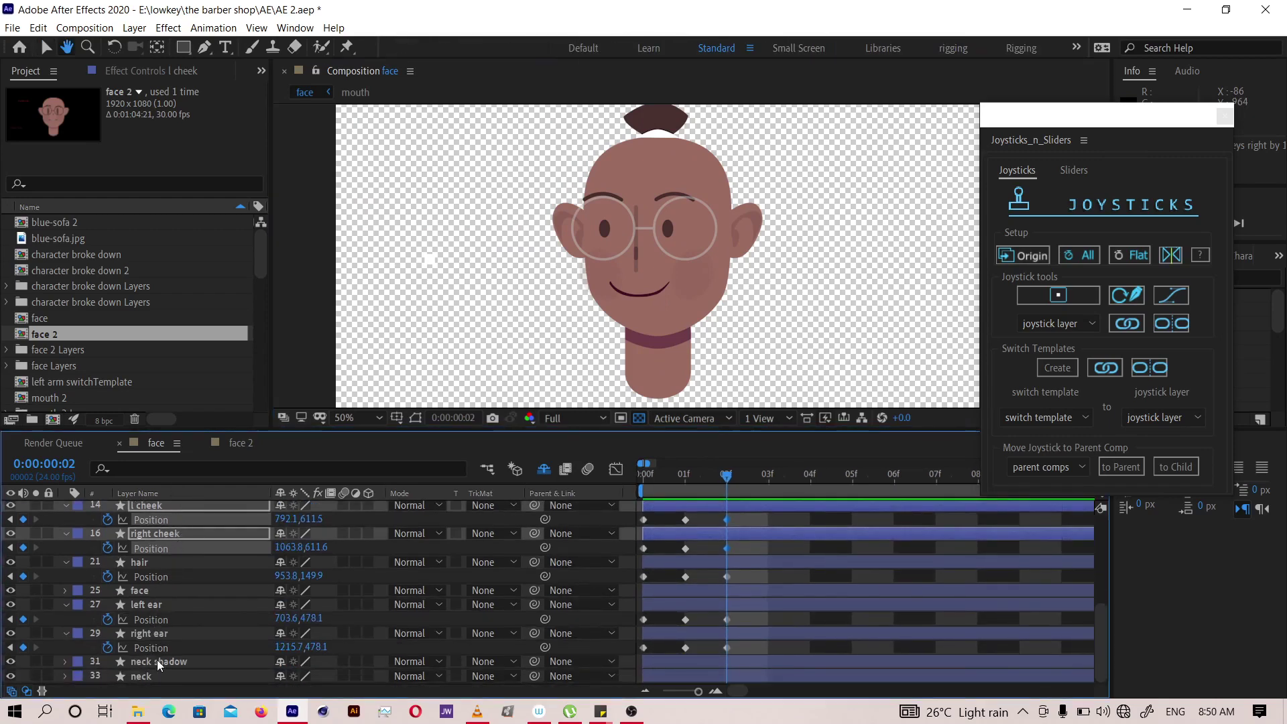
left_click(148, 607)
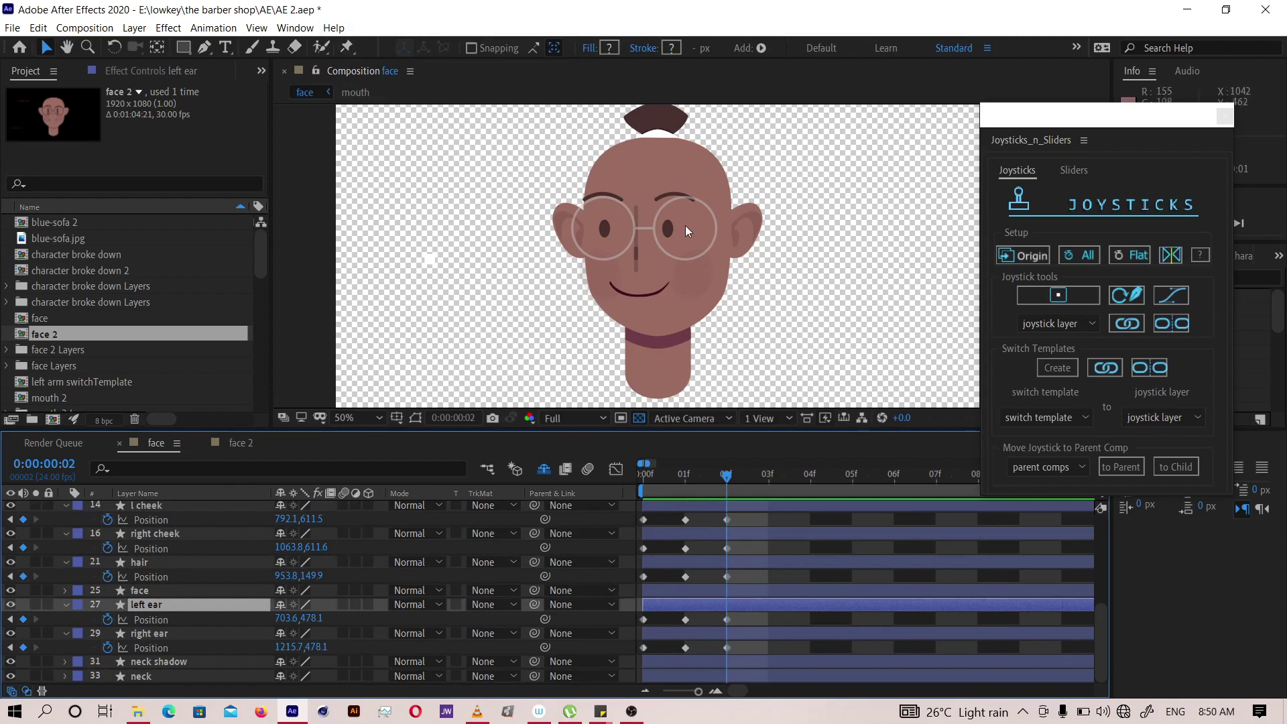
key("shift+Right")
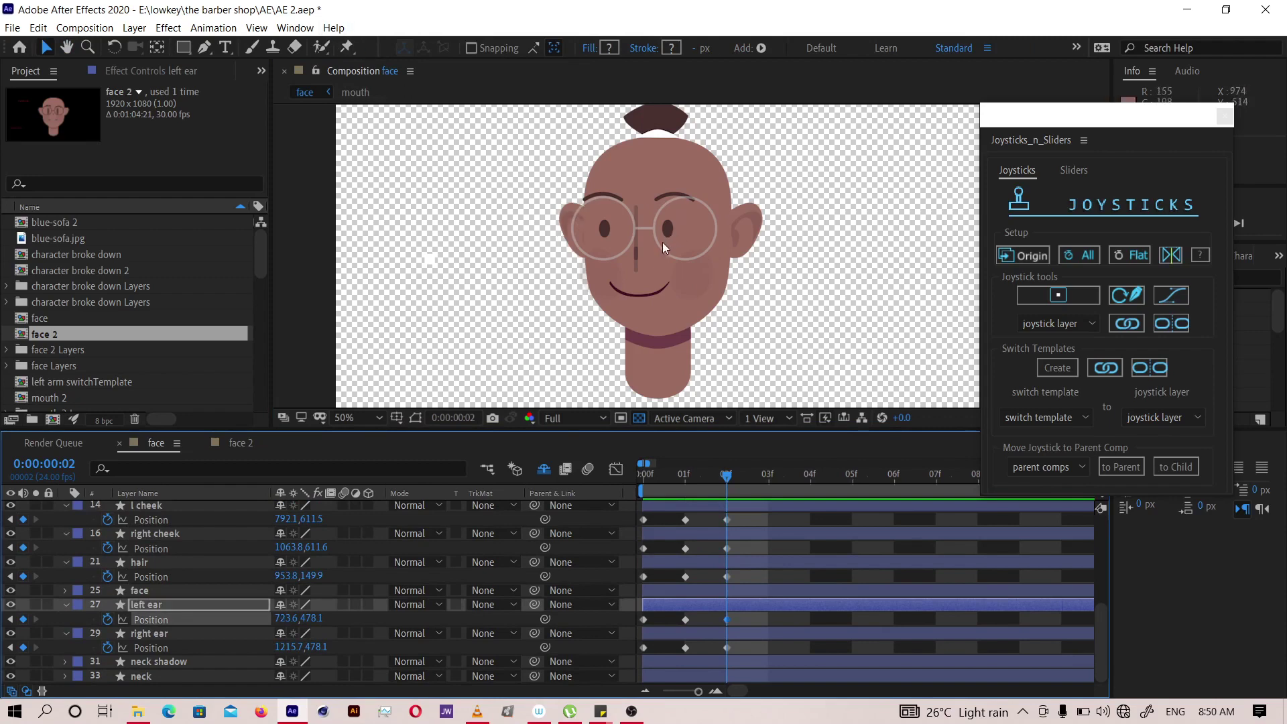
key("Right")
key("Right")
key("Right")
key("Right")
key("Right")
key("Right")
- Shift the right ear layer 16 px to the right at frame 2, to an X position of 1231.7
left_click(154, 633)
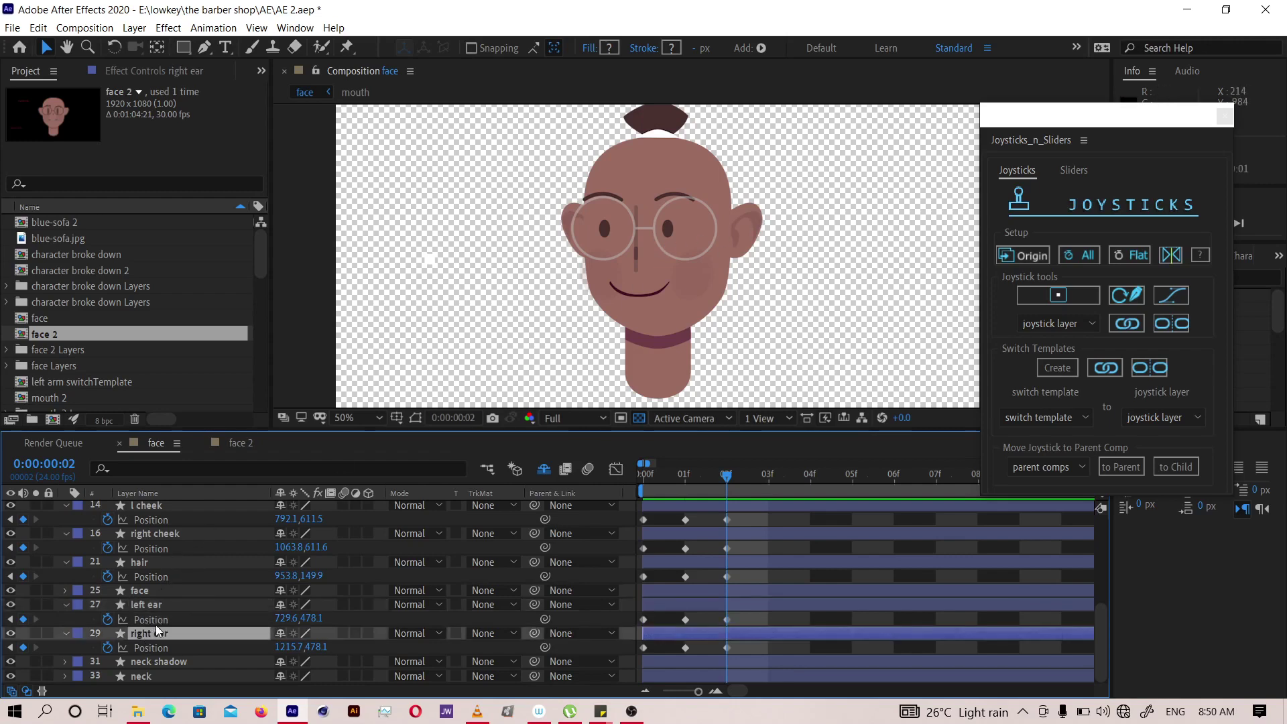
key("shift+Right")
key("shift+Right")
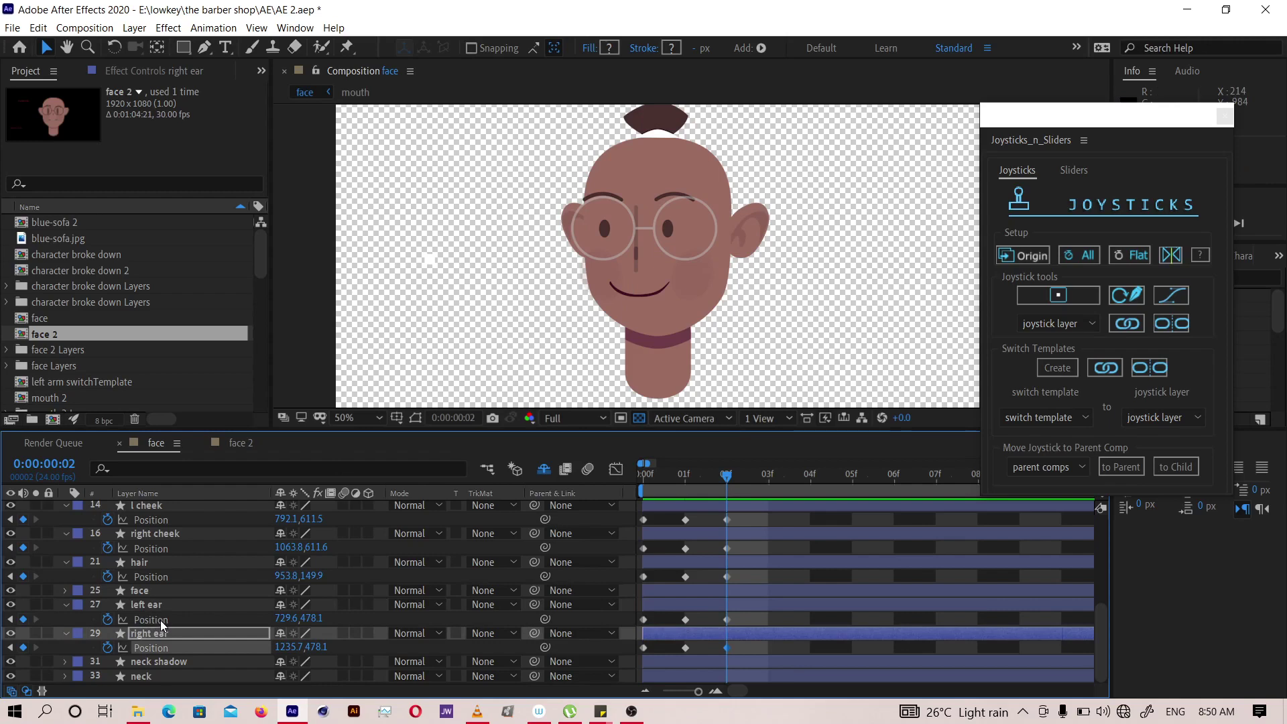
key("Left")
key("Left")
key("Left")
key("Left")
- Shift the hair layer 20 px to the right at frame 2, to an X position of 973.8
key("space")
left_click_drag(649, 204, 653, 236)
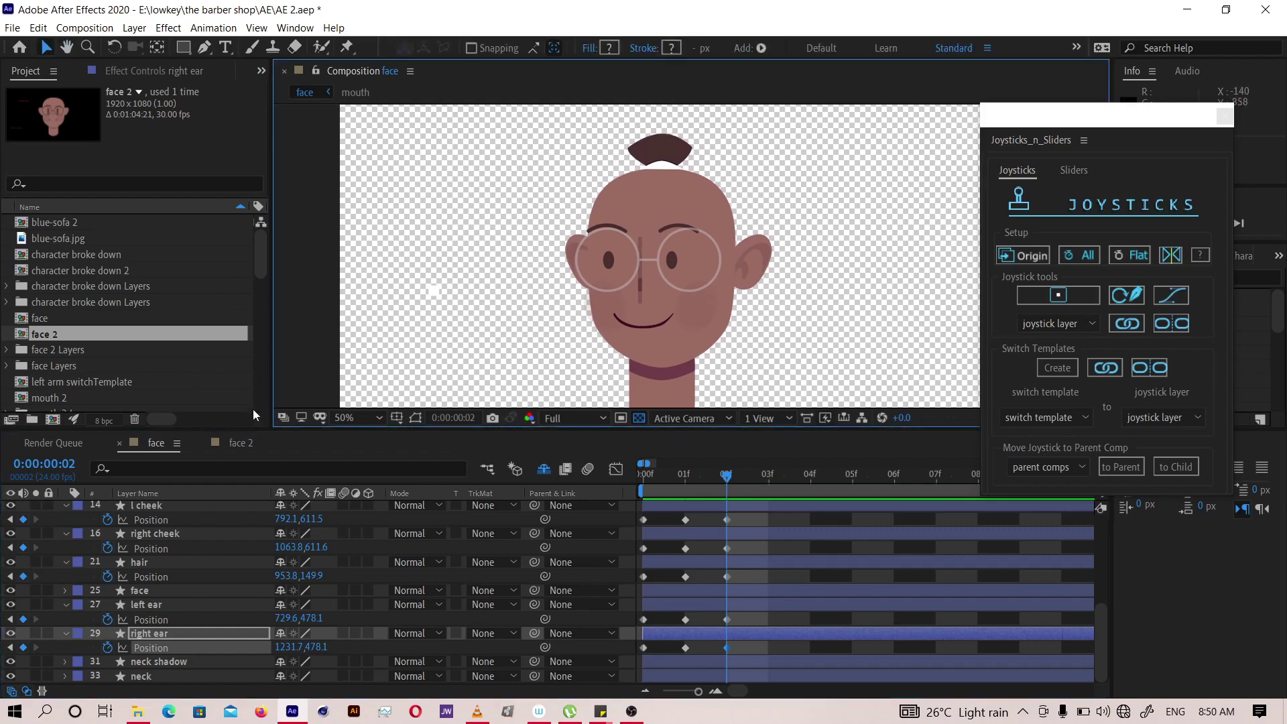
left_click(143, 561)
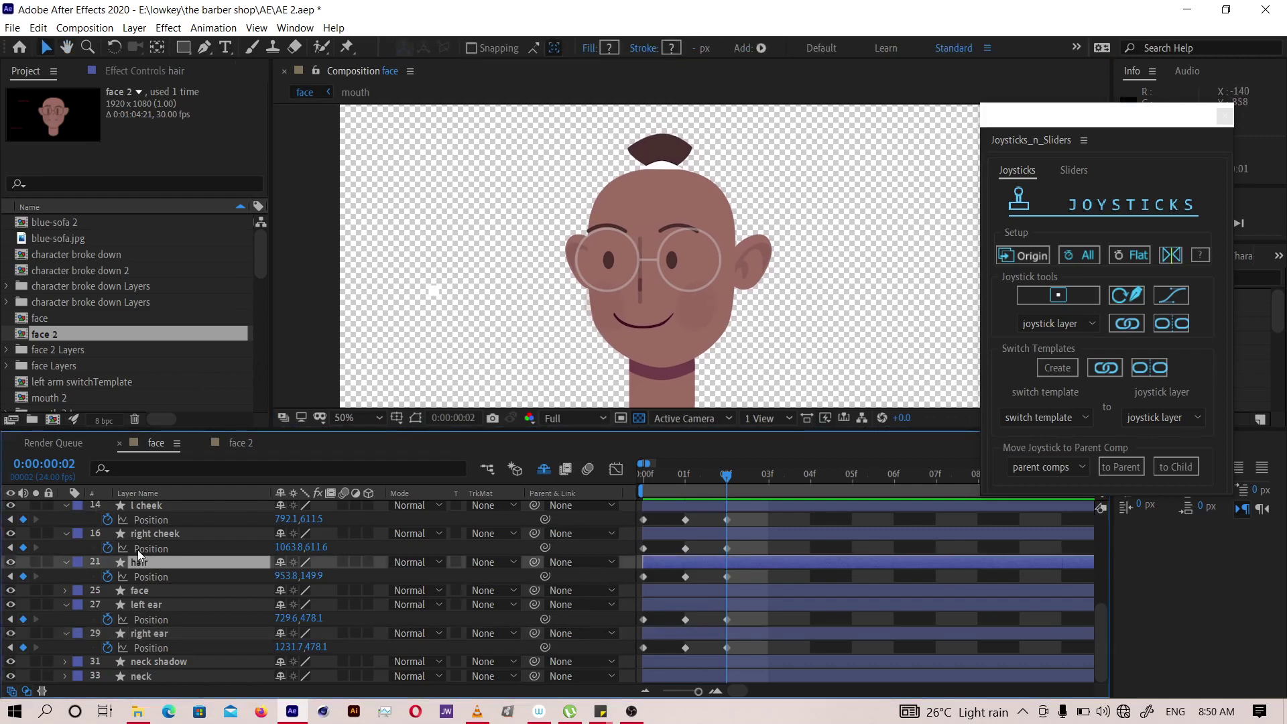
key("shift+Right")
key("shift+Right")
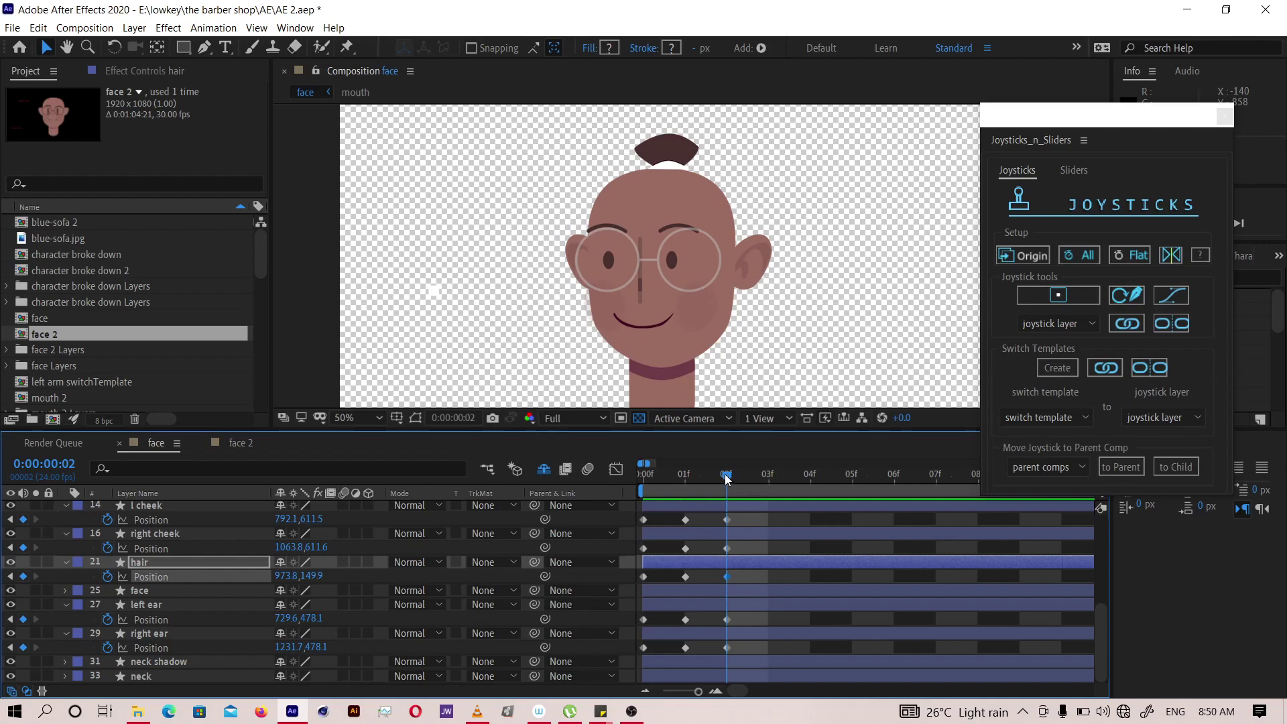
mouse_move(729, 480)
left_mouse_down()
mouse_move(687, 476)
mouse_move(721, 483)
left_mouse_up()
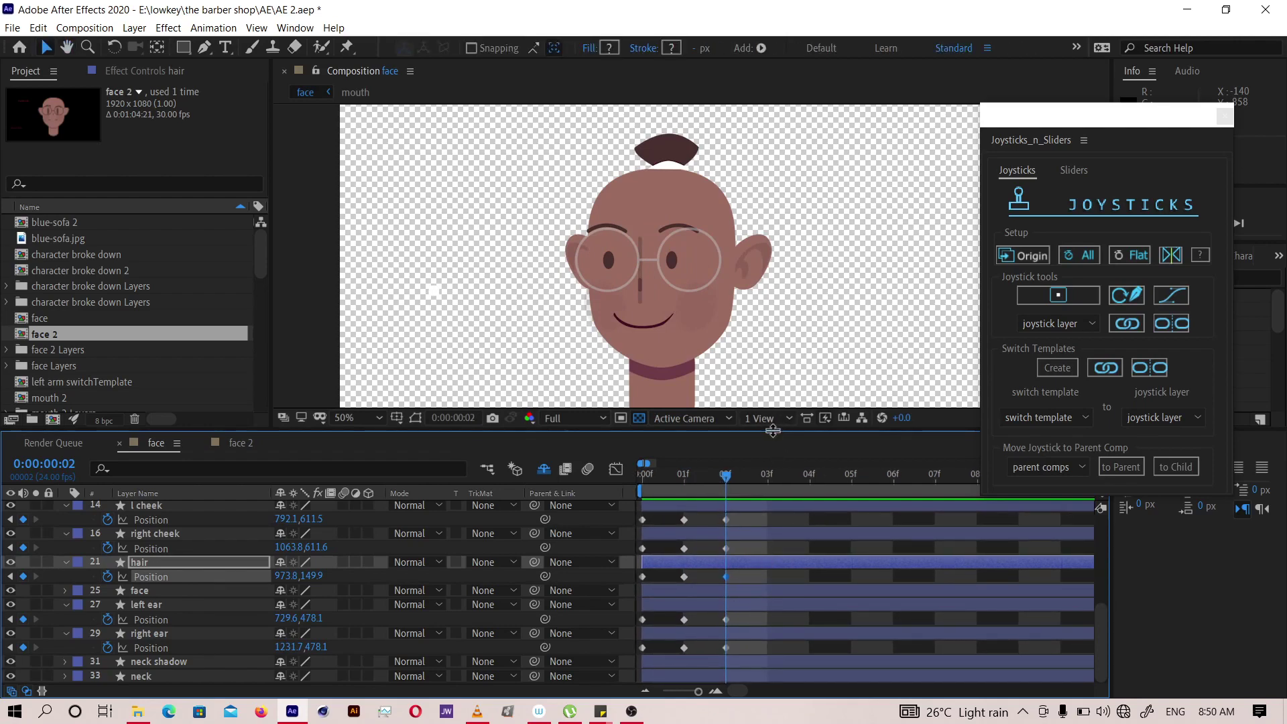
left_click_drag(774, 429, 781, 364)
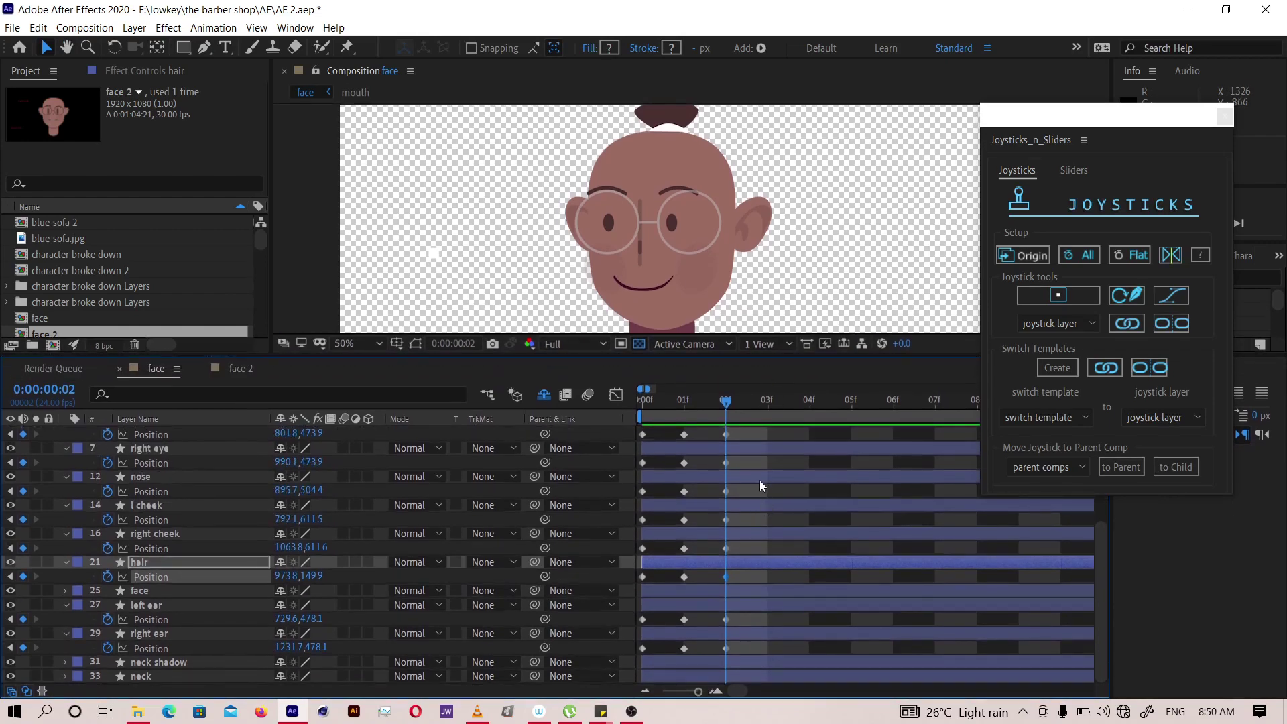
key("h")
scroll(762, 506, "up", 3)
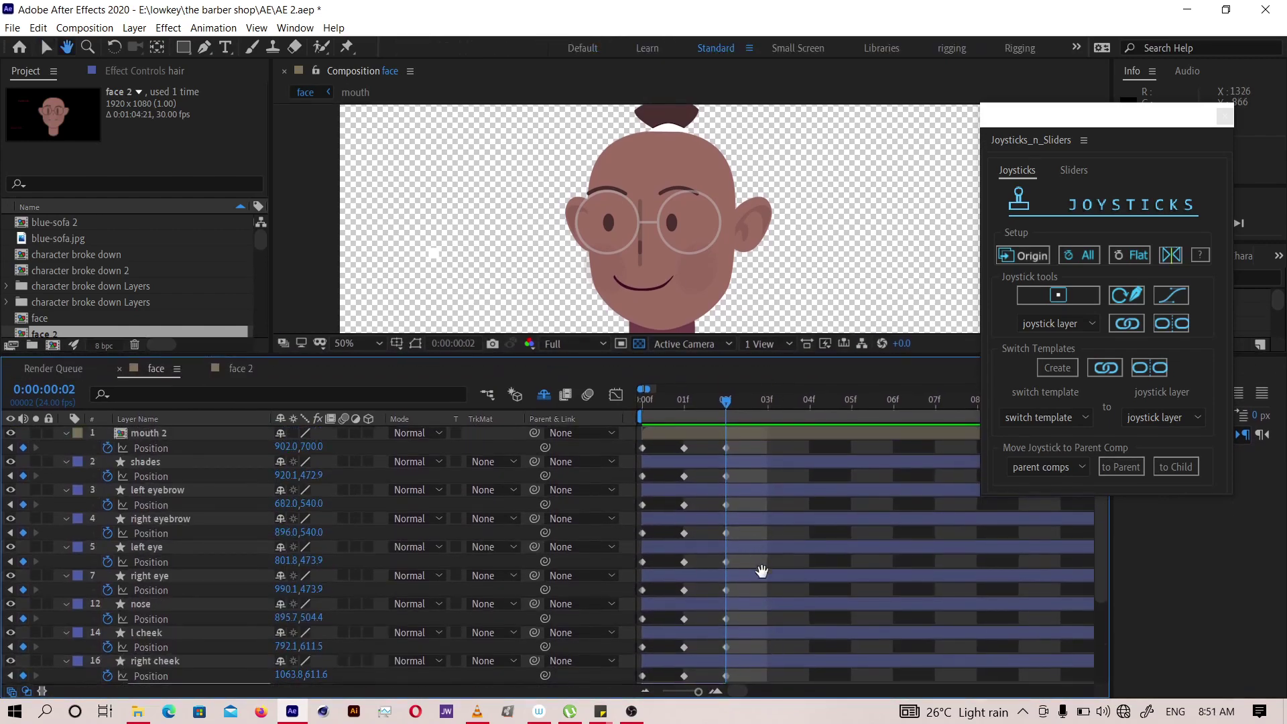
left_click_drag(764, 469, 839, 410)
key("v")
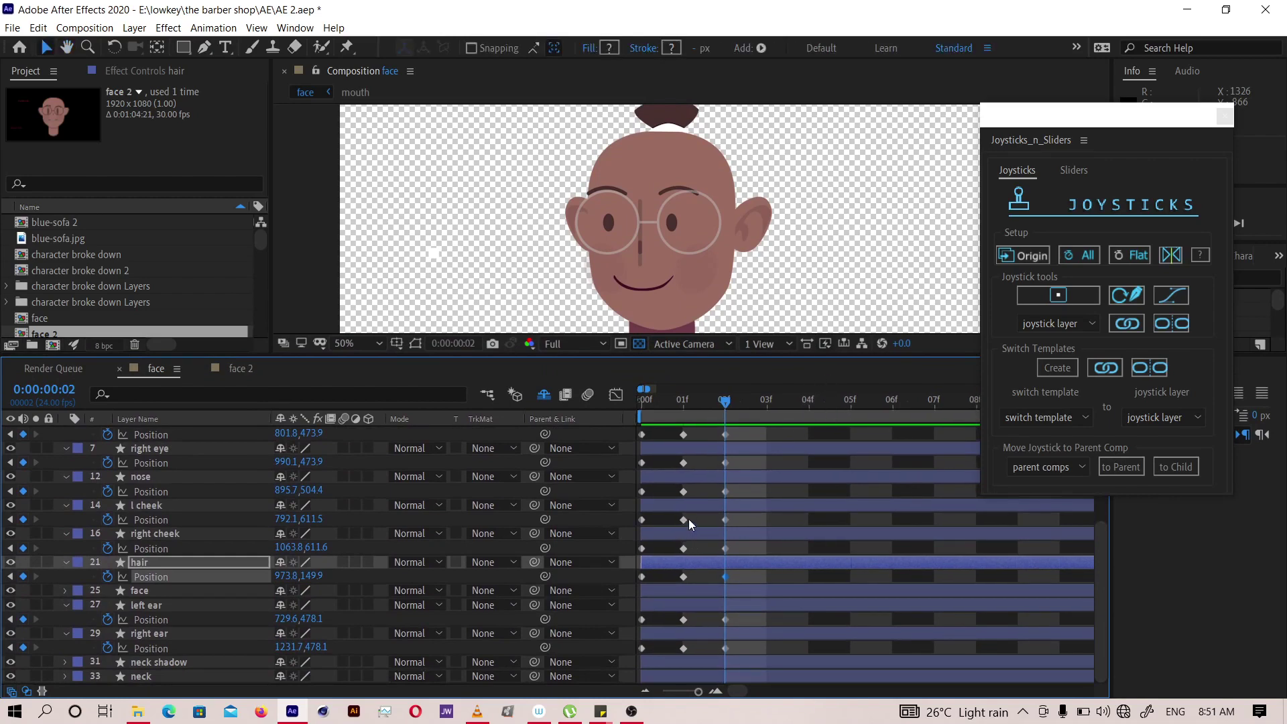
left_click(688, 519)
key("Delete")
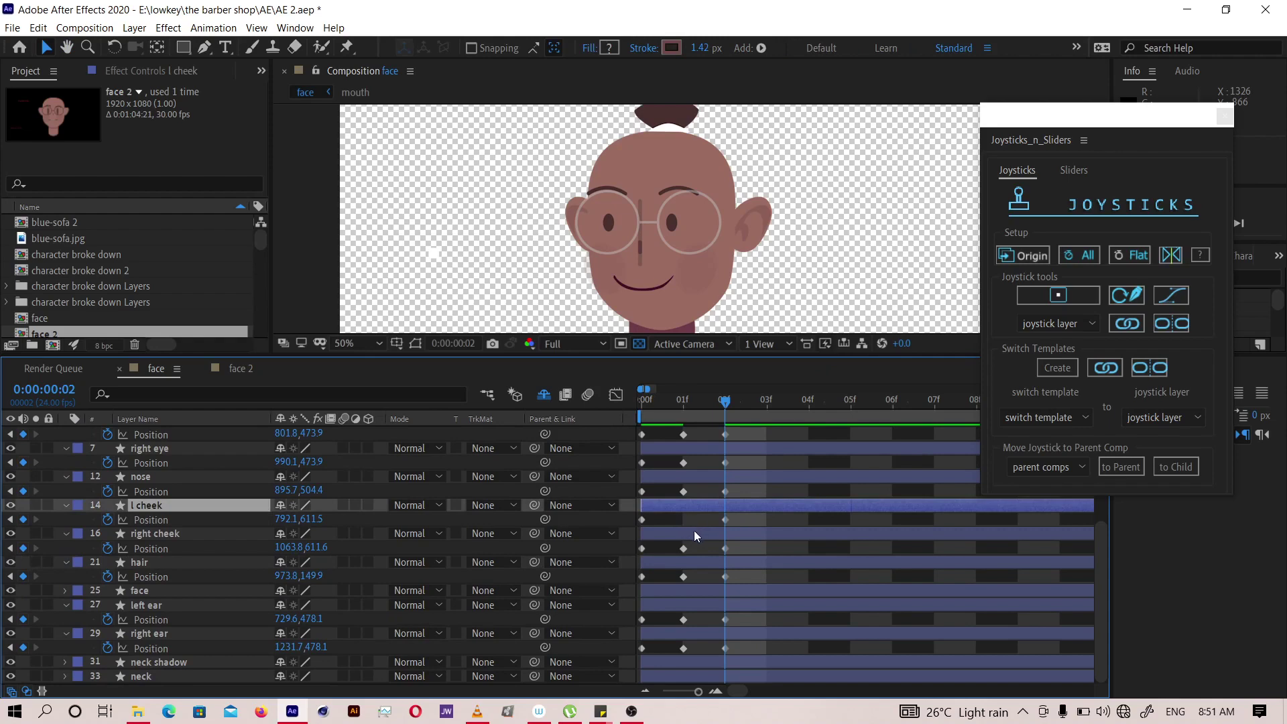
key("ctrl+z")
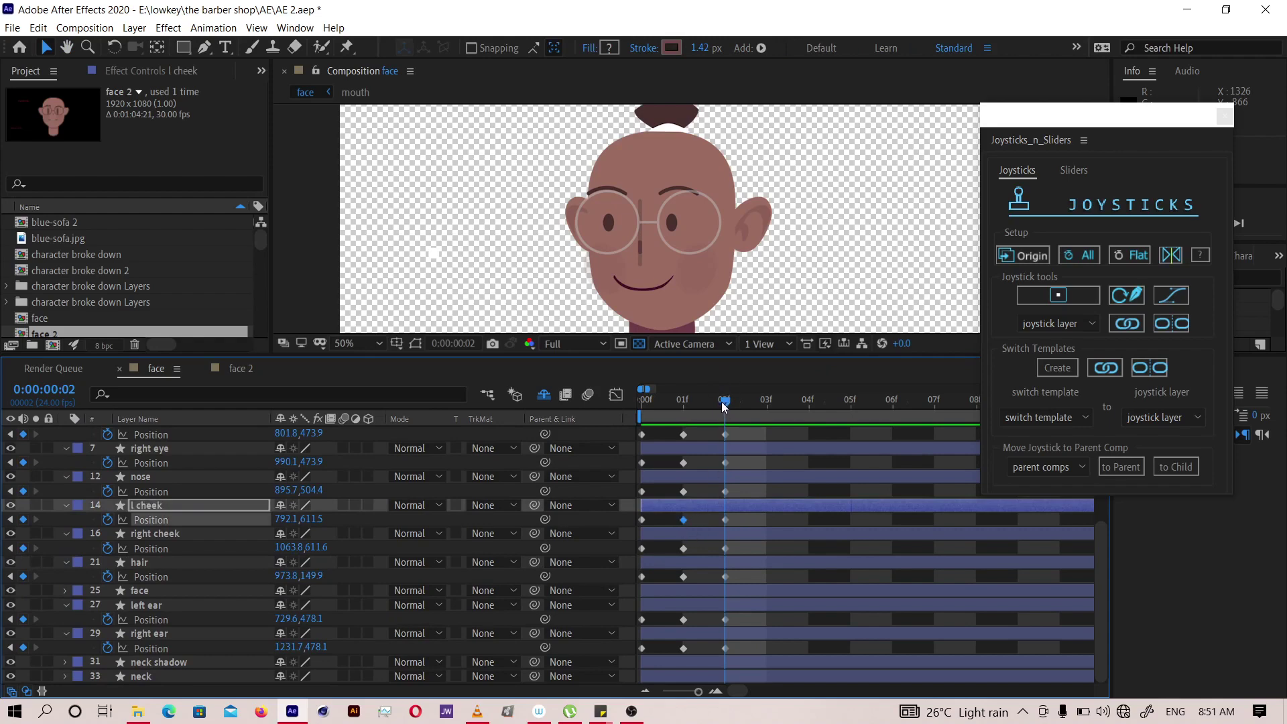
mouse_move(702, 405)
left_mouse_down()
mouse_move(712, 410)
mouse_move(679, 412)
mouse_move(725, 410)
left_mouse_up()
left_click_drag(710, 362, 697, 435)
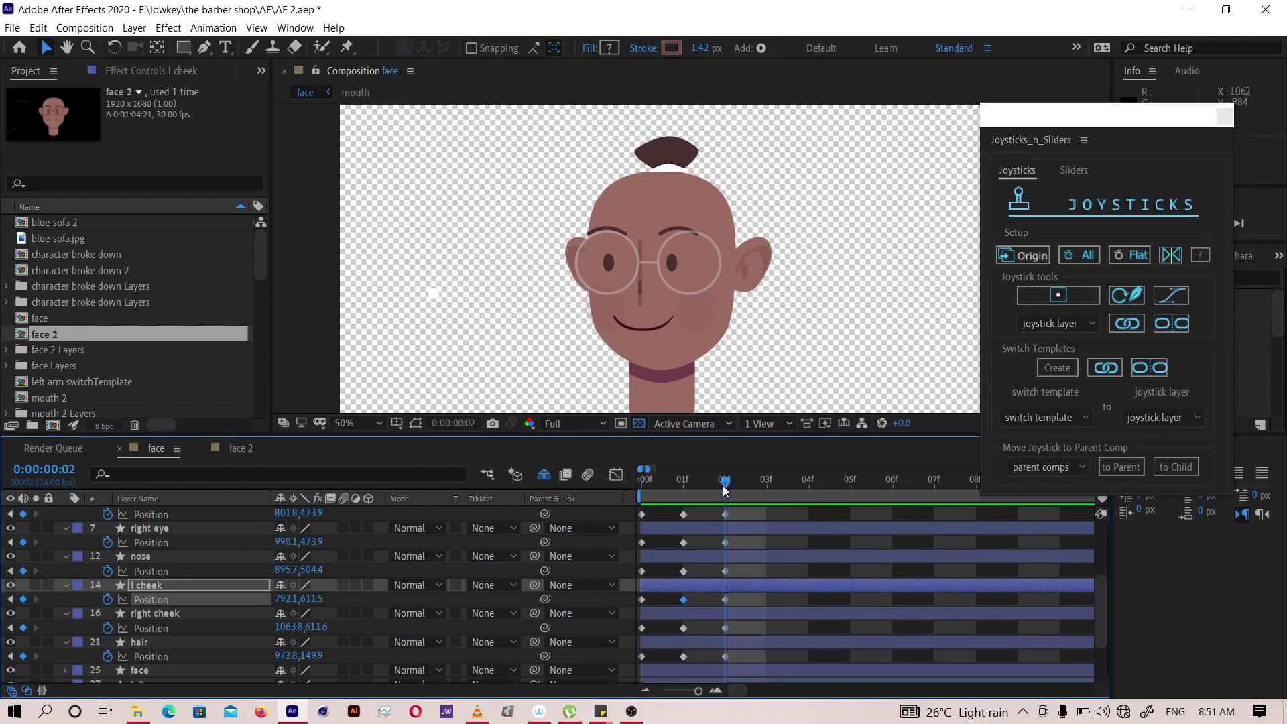
mouse_move(706, 480)
left_mouse_down()
mouse_move(653, 478)
mouse_move(704, 488)
left_mouse_up()
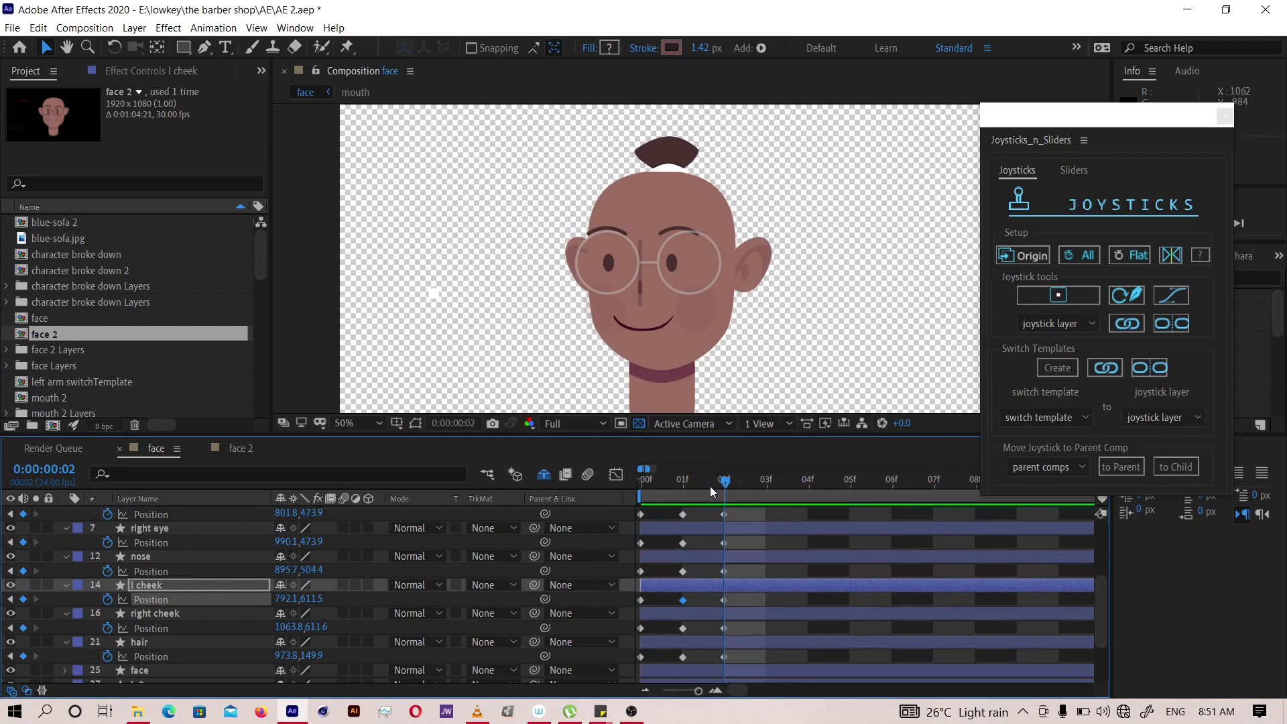
- Go to frame 3 and restore the origin pose on all layers with Joysticks 'n Sliders
left_click_drag(710, 485, 754, 481)
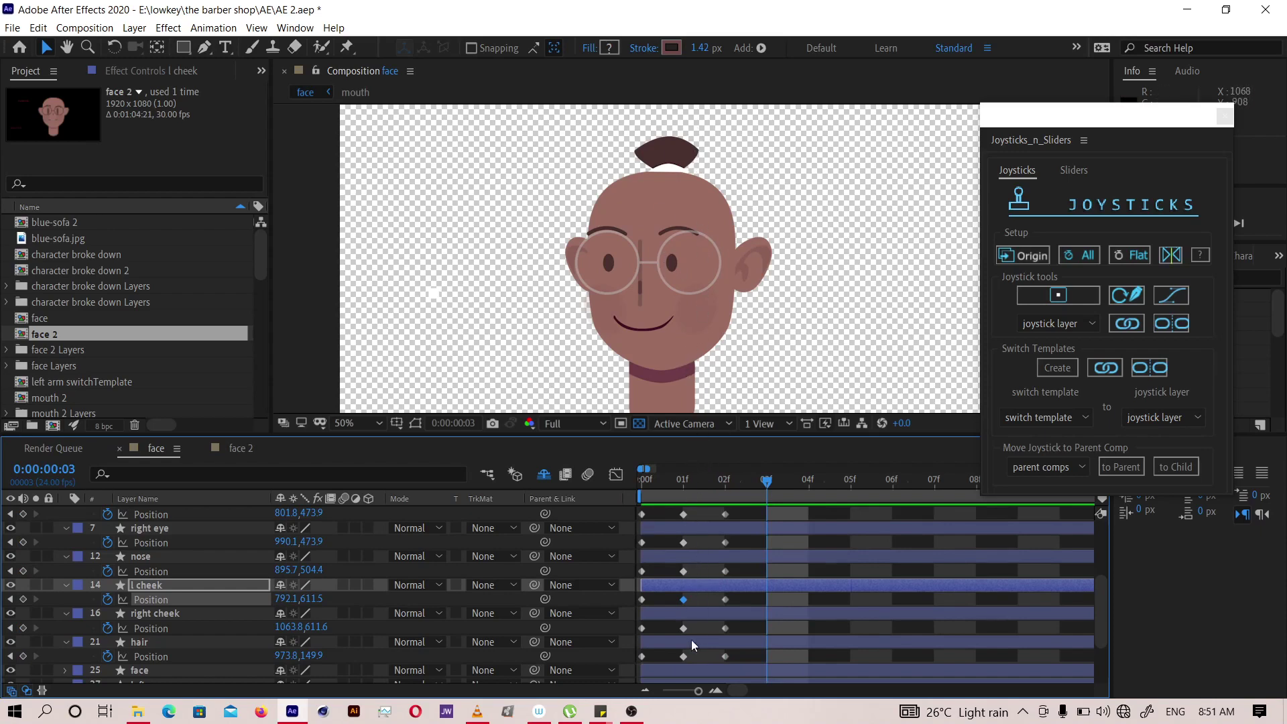
left_click(791, 515)
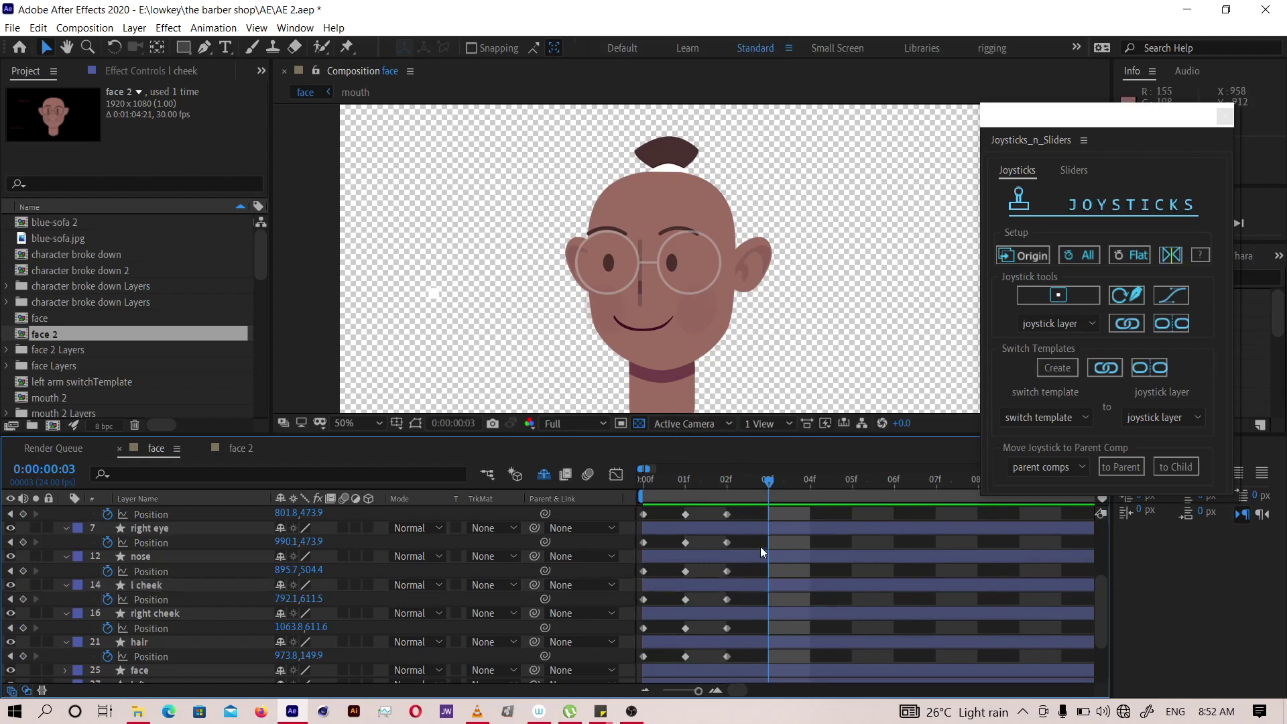
key("ctrl+a")
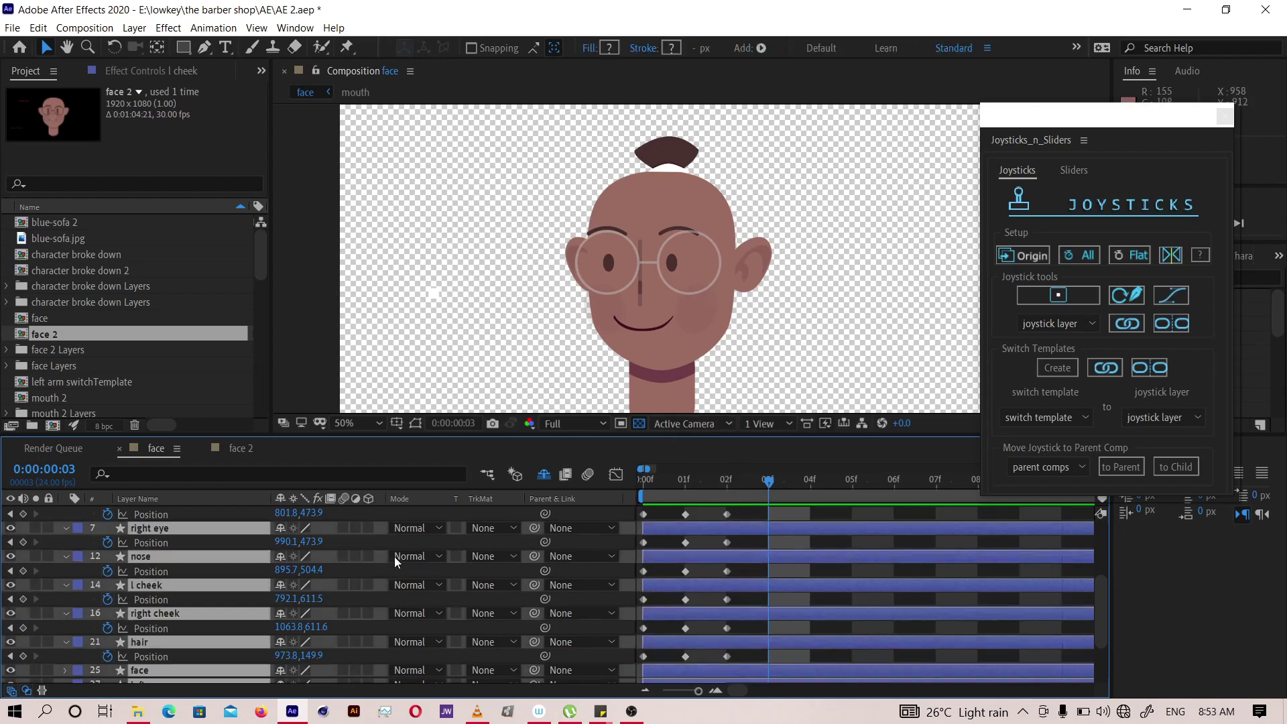
left_click(1027, 254)
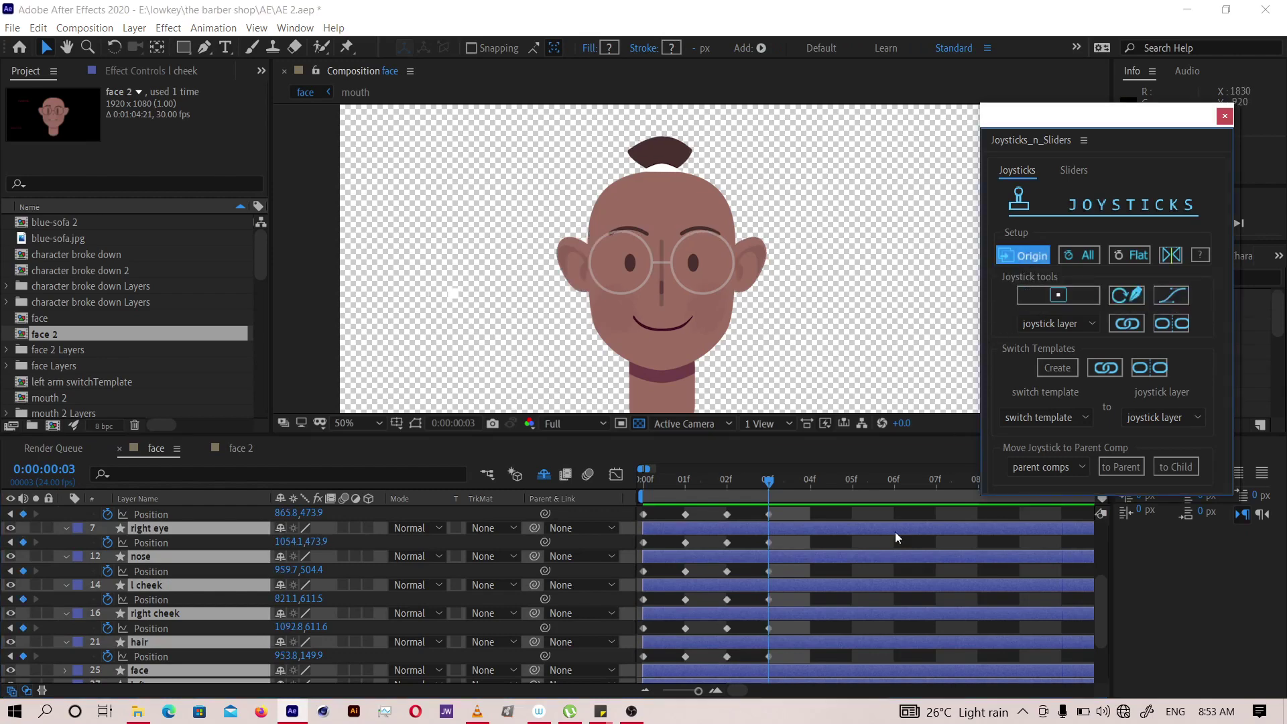
left_click(885, 547)
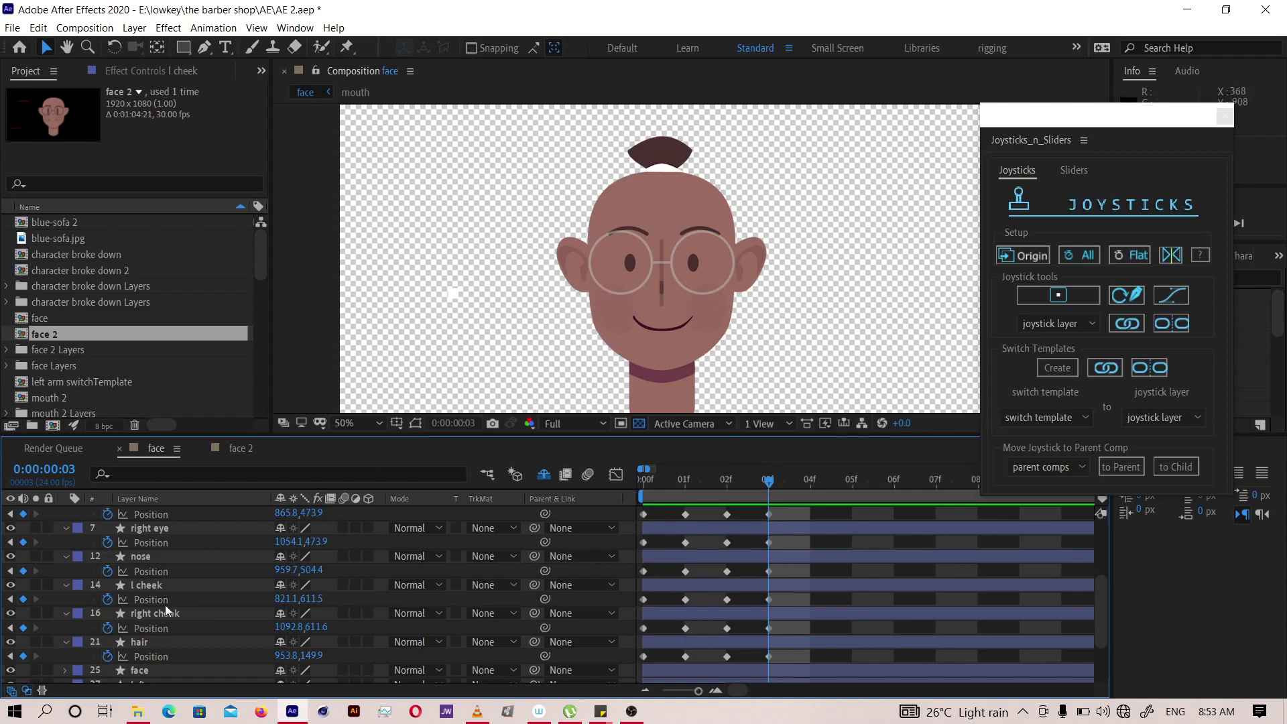
- Shift the mouth 2, shades, both eyebrow, both eye, nose and l cheek layers together 60 px up at frame 3
key("space")
left_click_drag(153, 616, 166, 655)
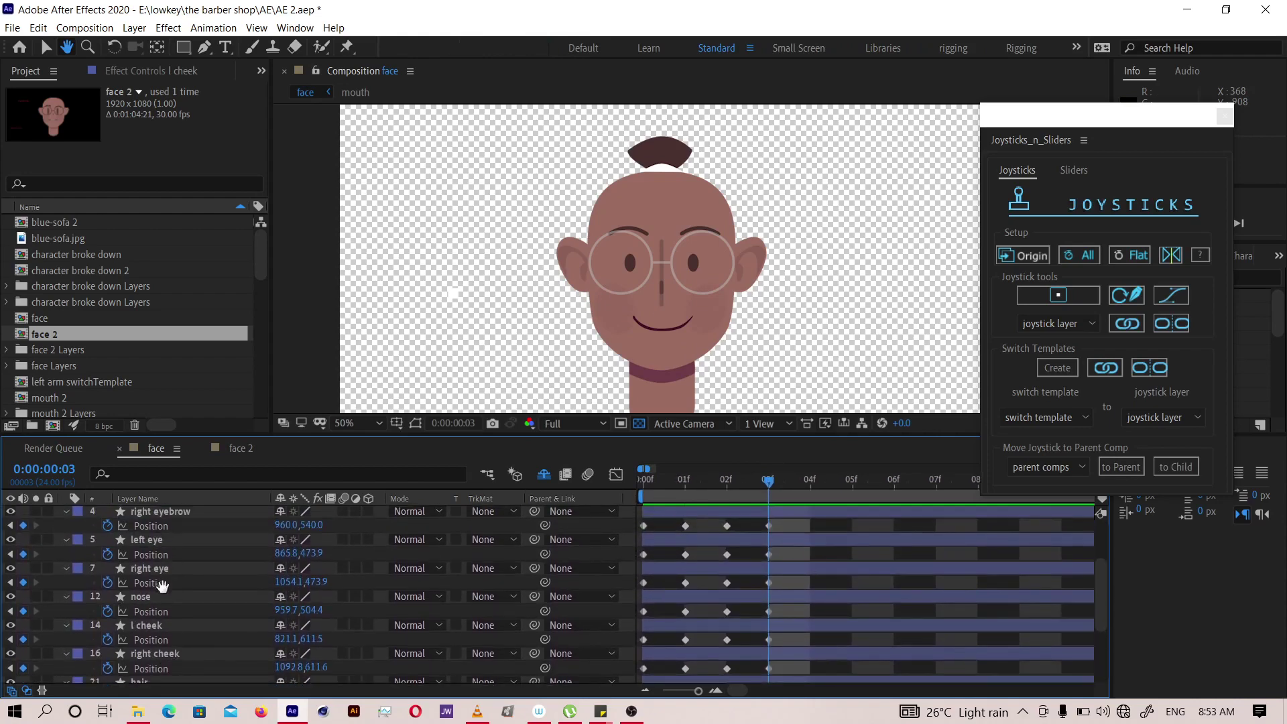
left_click(155, 569)
scroll(156, 556, "up", 3)
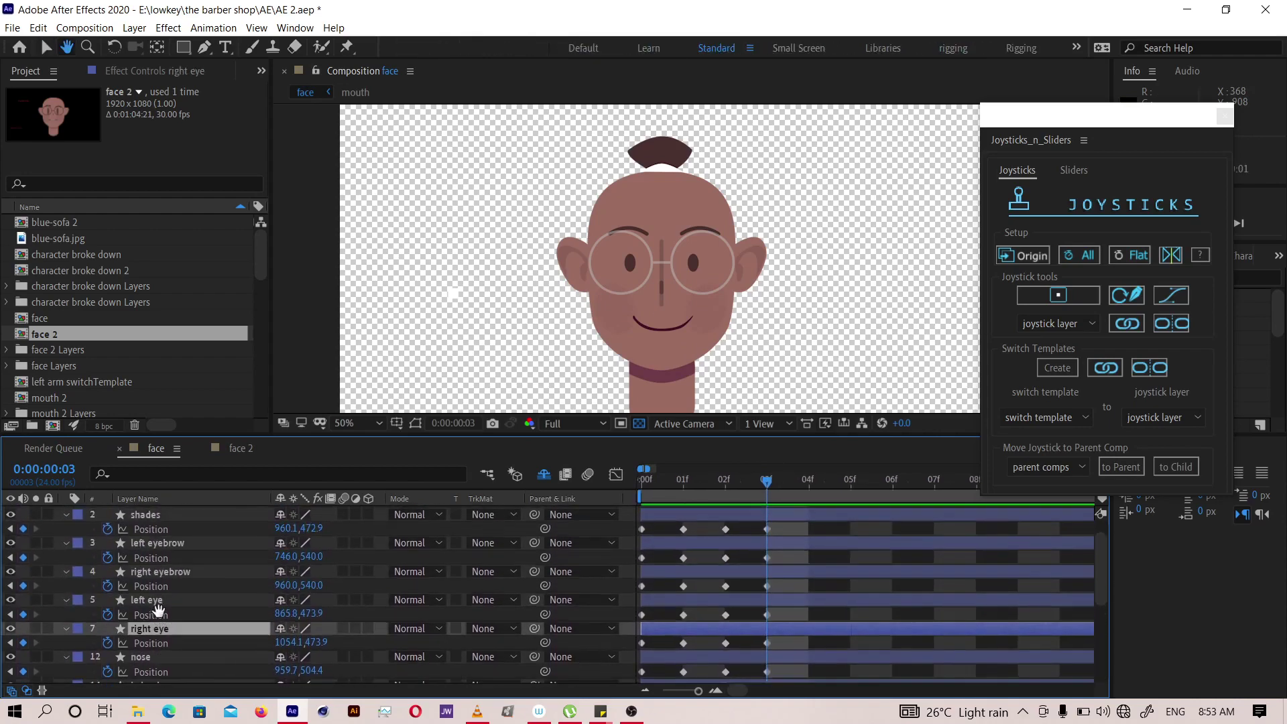
left_click(156, 543, "shift")
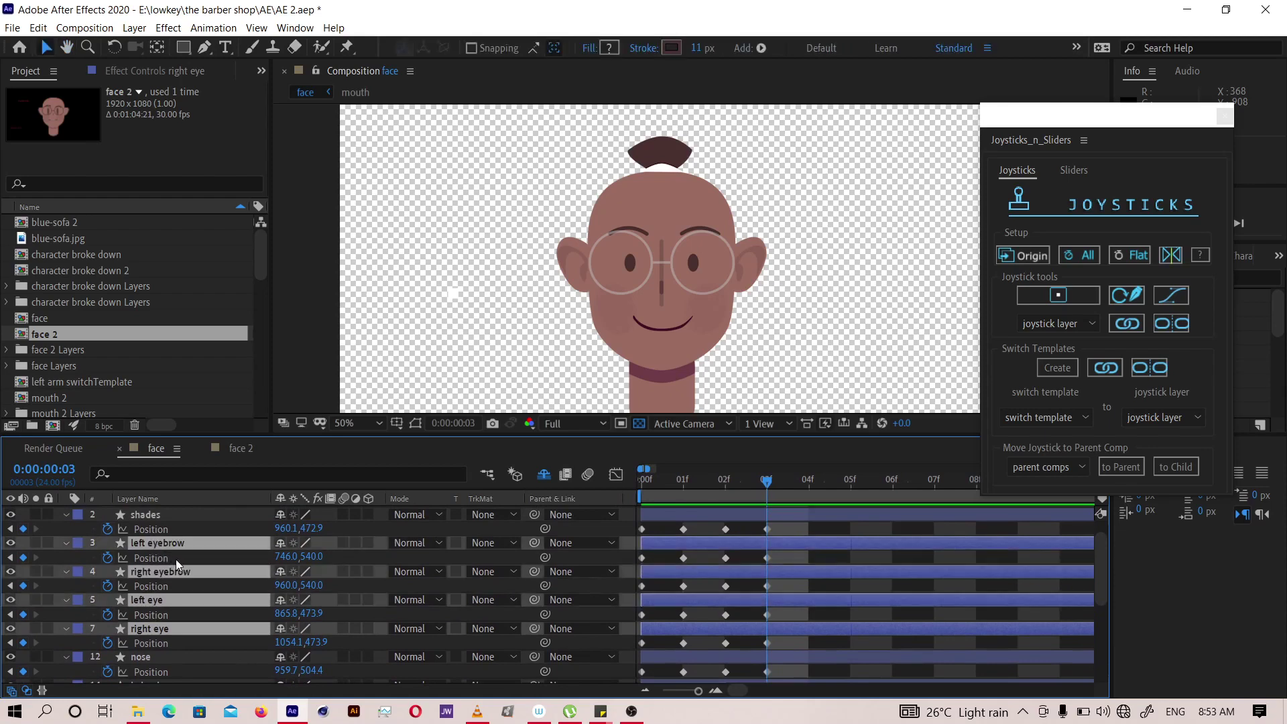
left_click_drag(173, 559, 169, 625)
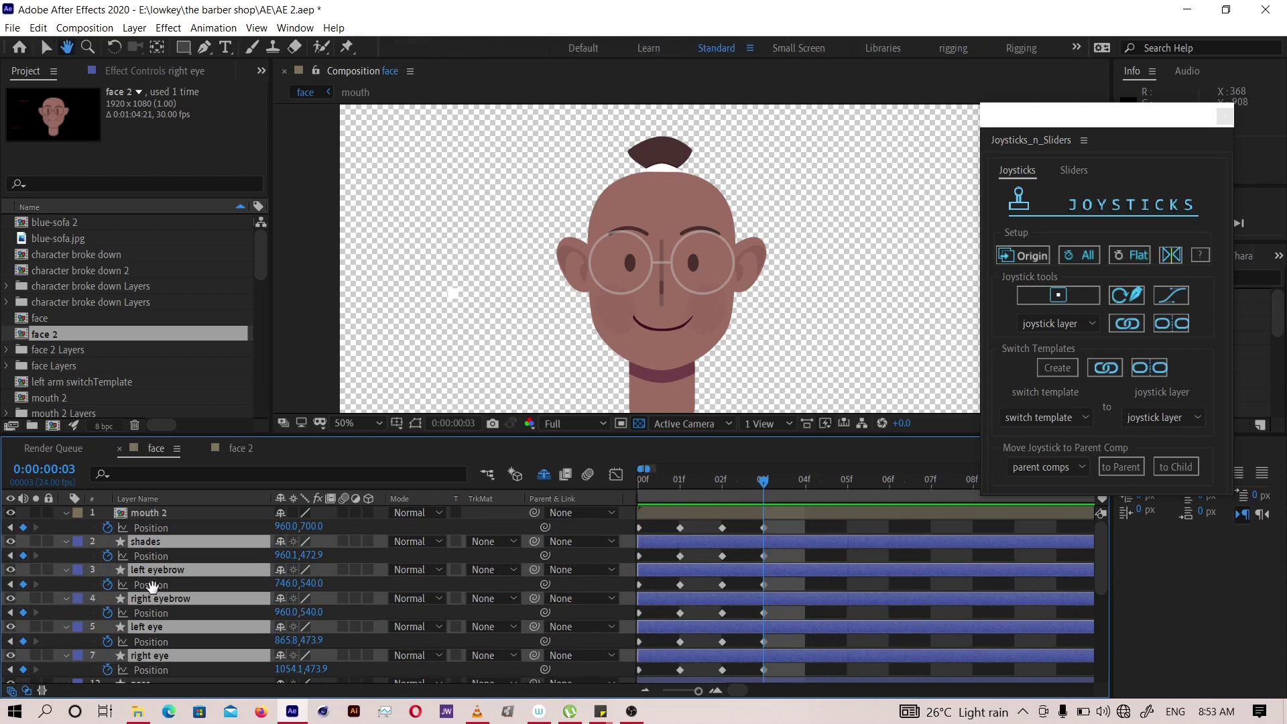
left_click_drag(152, 587, 163, 558)
left_click(151, 513, "ctrl")
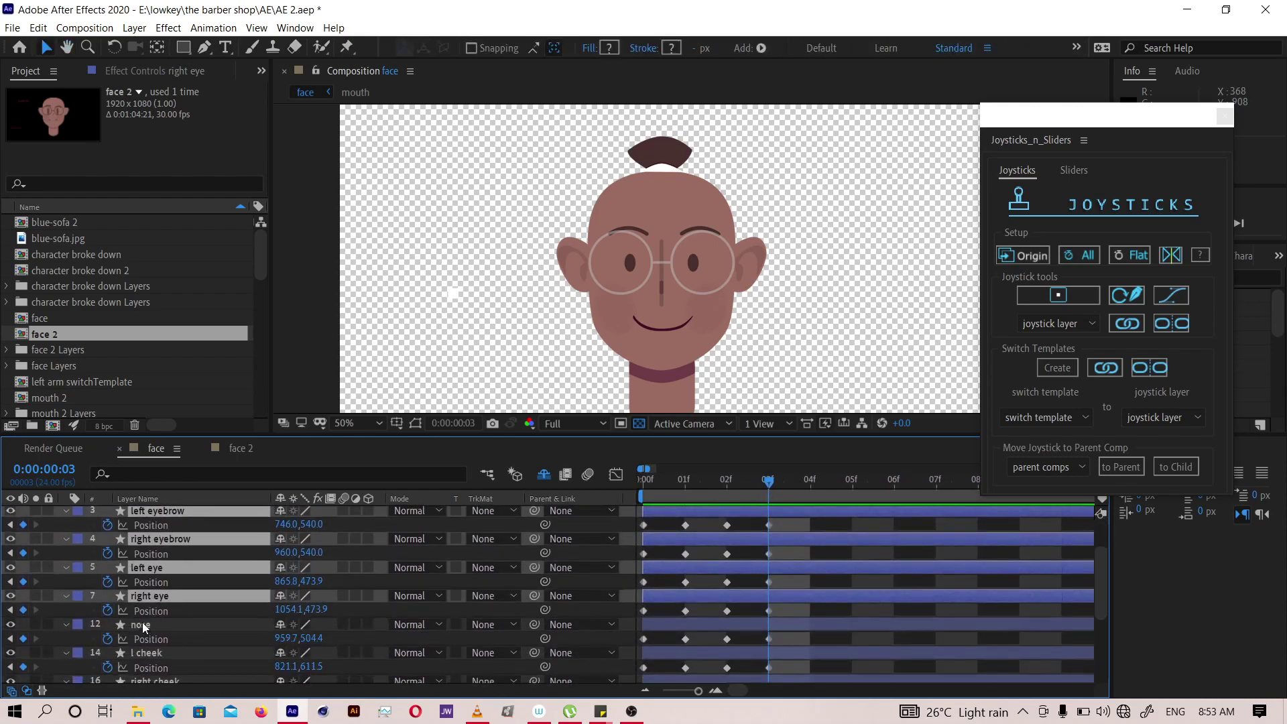
left_click(161, 625, "ctrl")
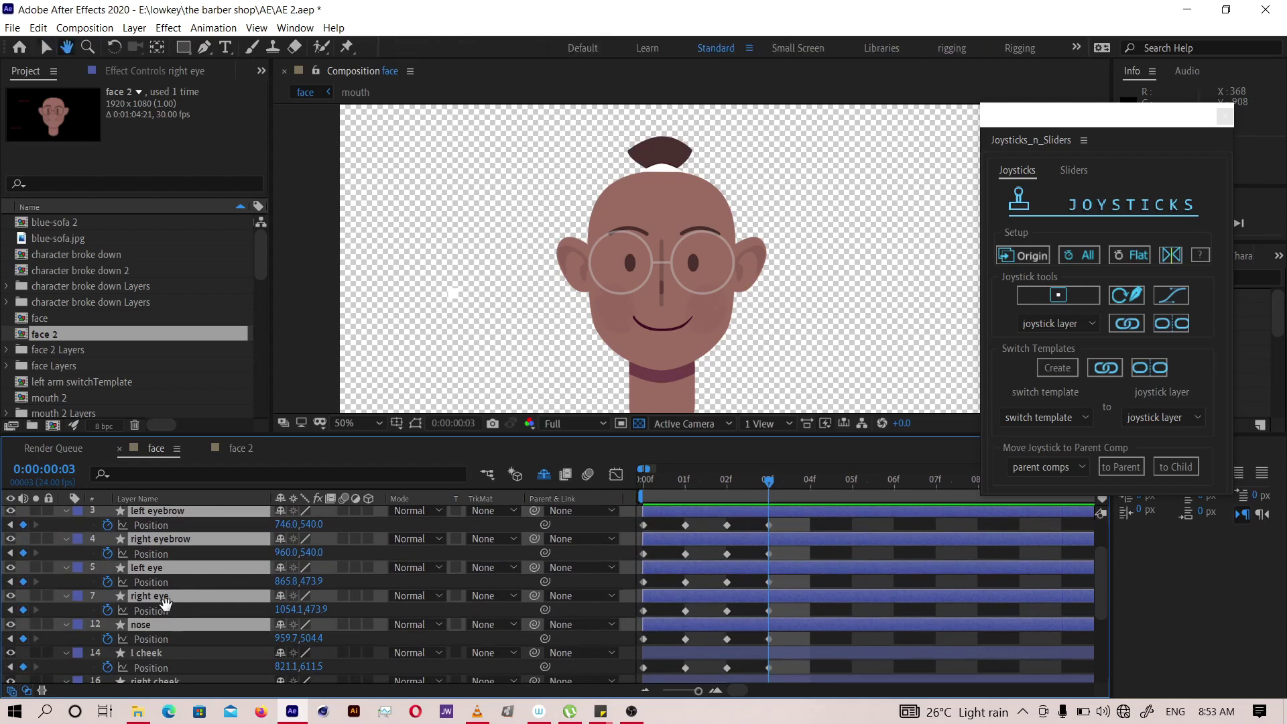
scroll(164, 606, "down", 2)
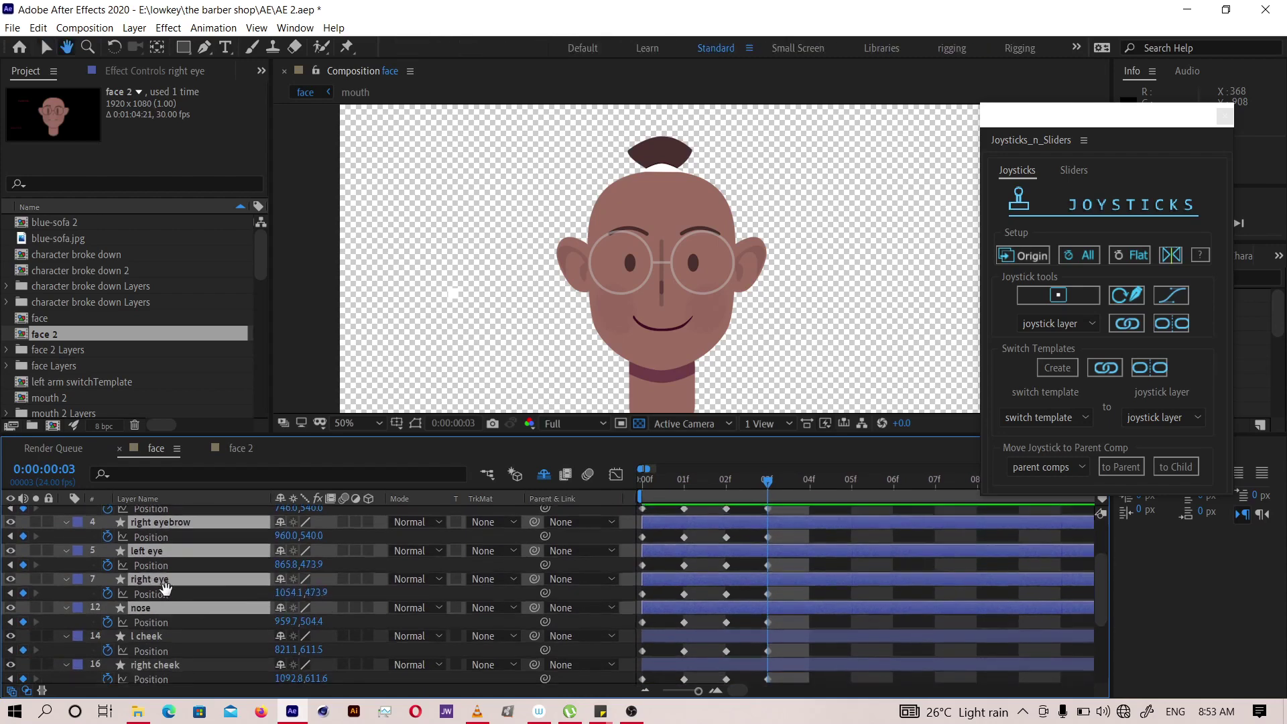
left_click(163, 637, "ctrl")
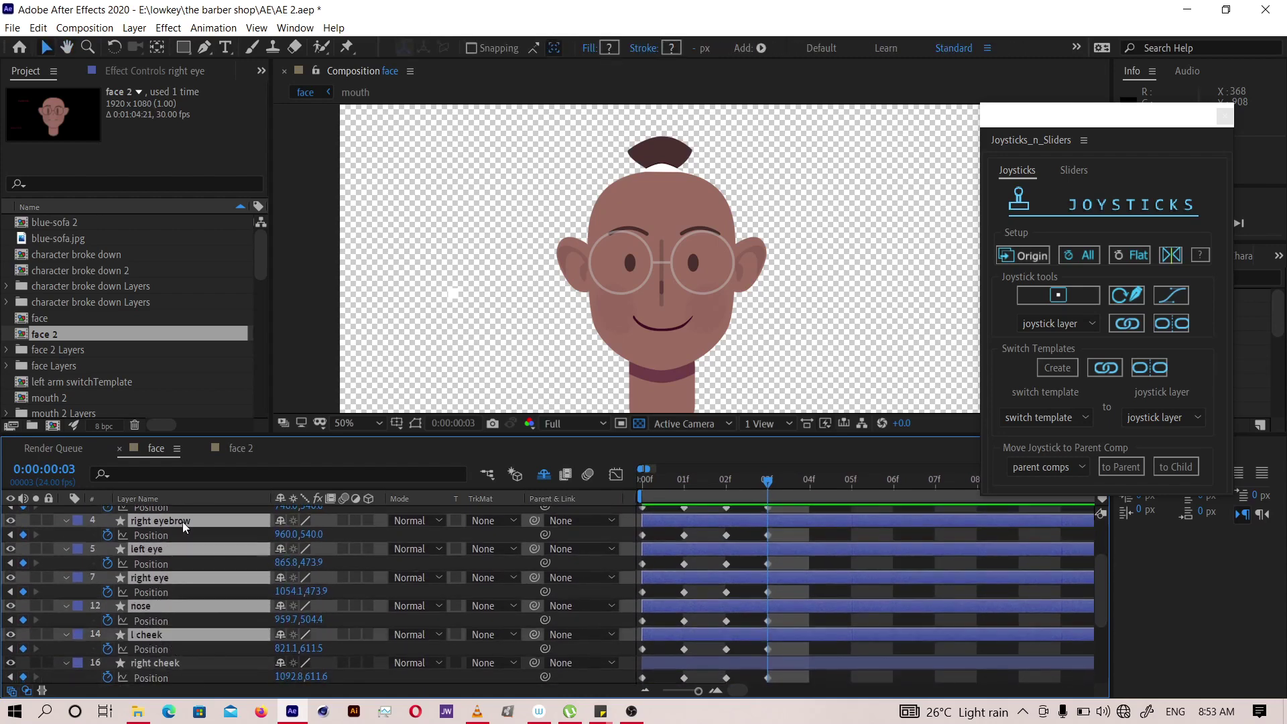
key("shift+Up")
key("shift+Up")
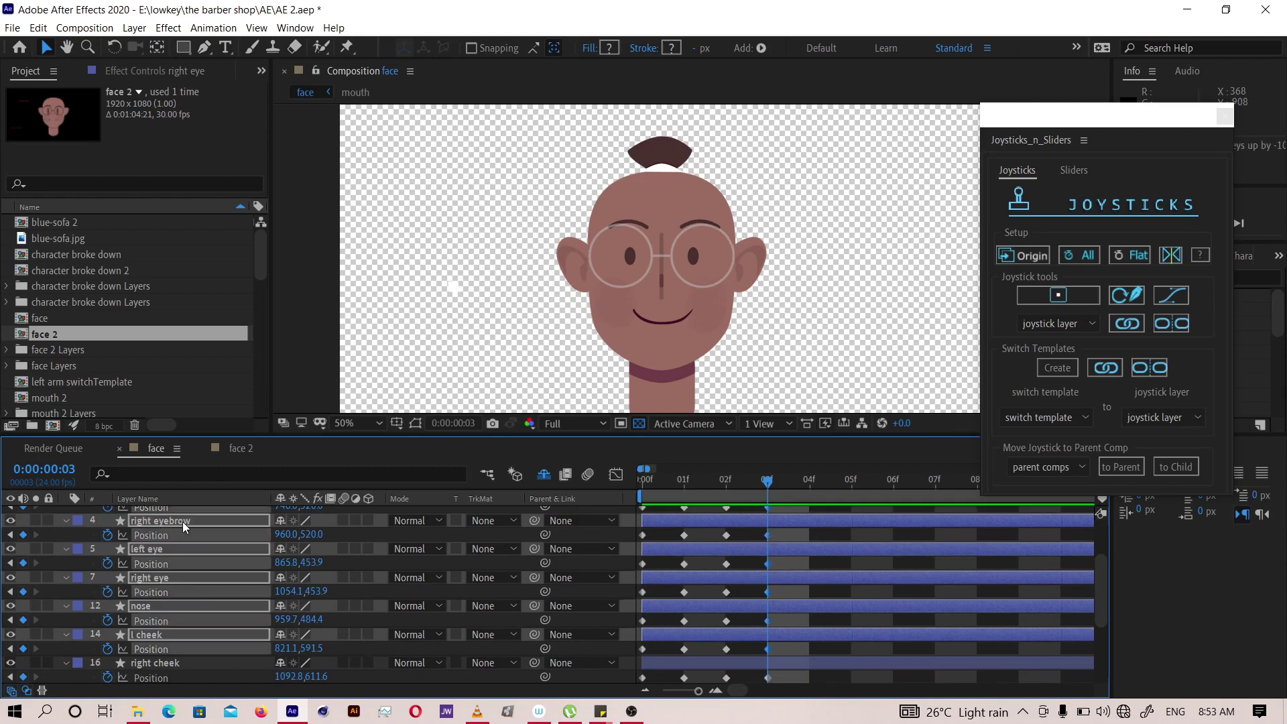
key("shift+Up")
key("shift+Up")
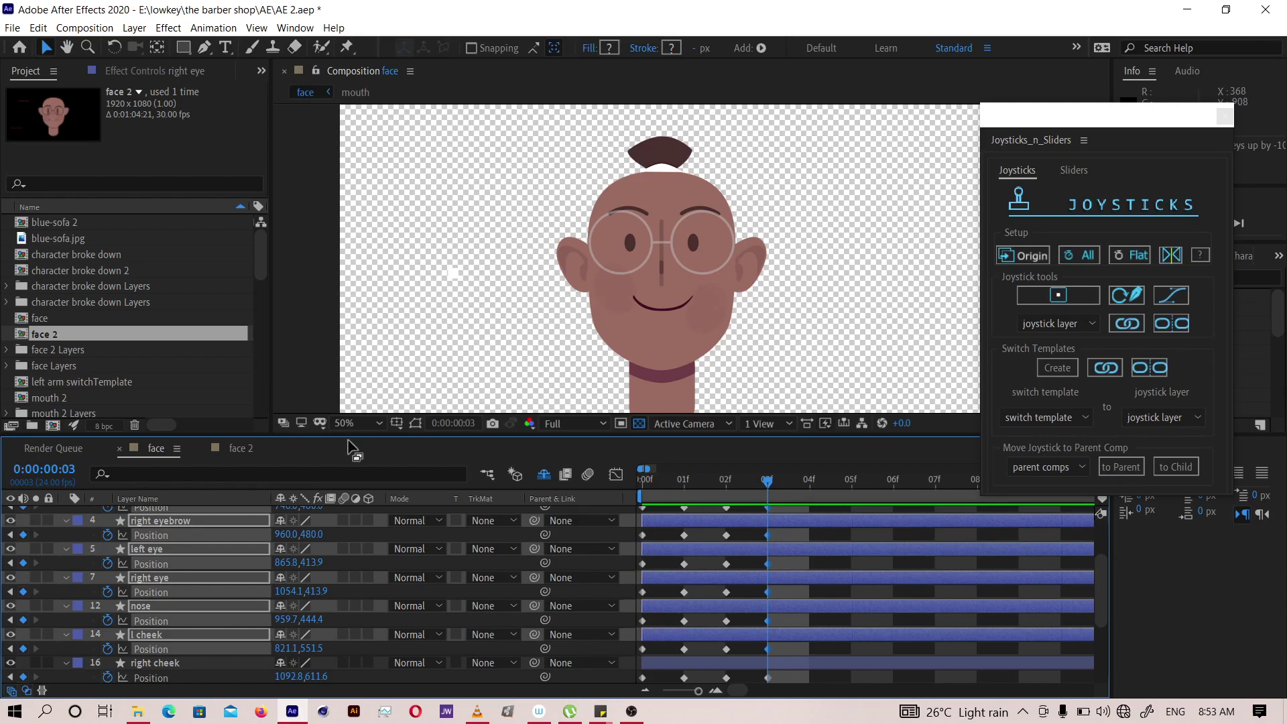
- Shift both ear layers 26 px down at frame 3, to a Y position of 504.1
key("space")
left_click_drag(158, 624, 159, 495)
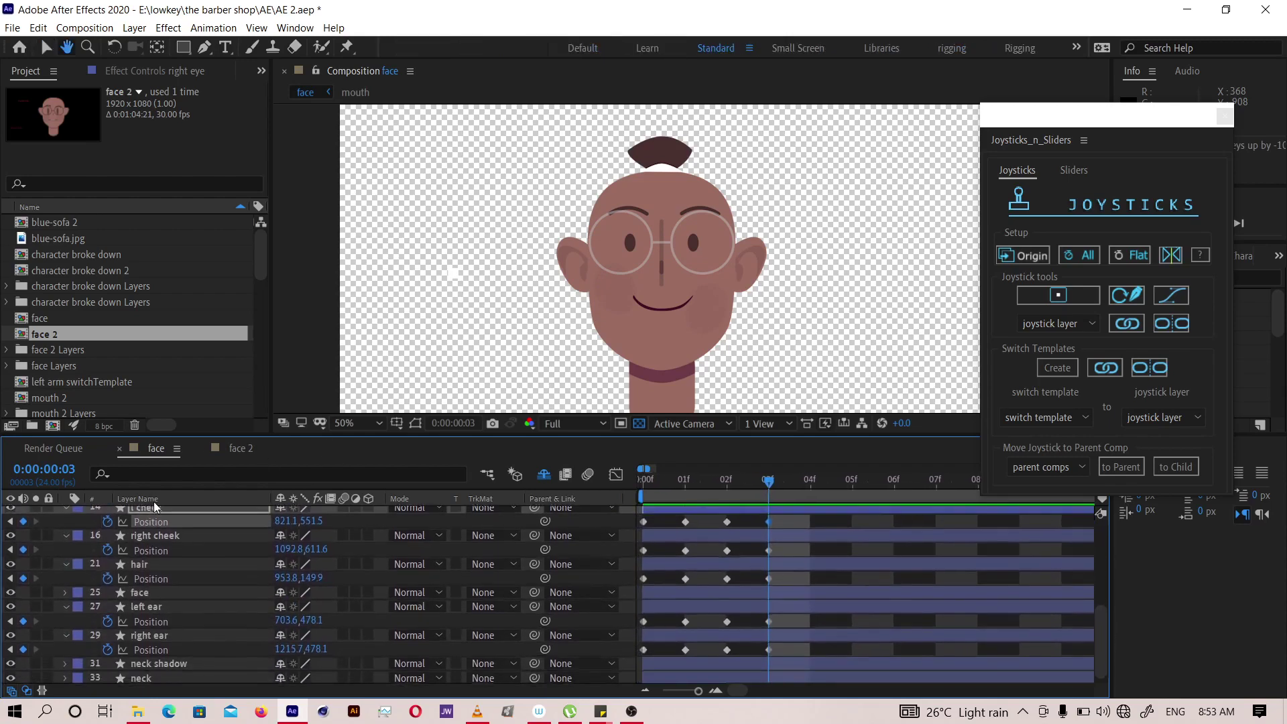
left_click(145, 606)
left_click(147, 635, "ctrl")
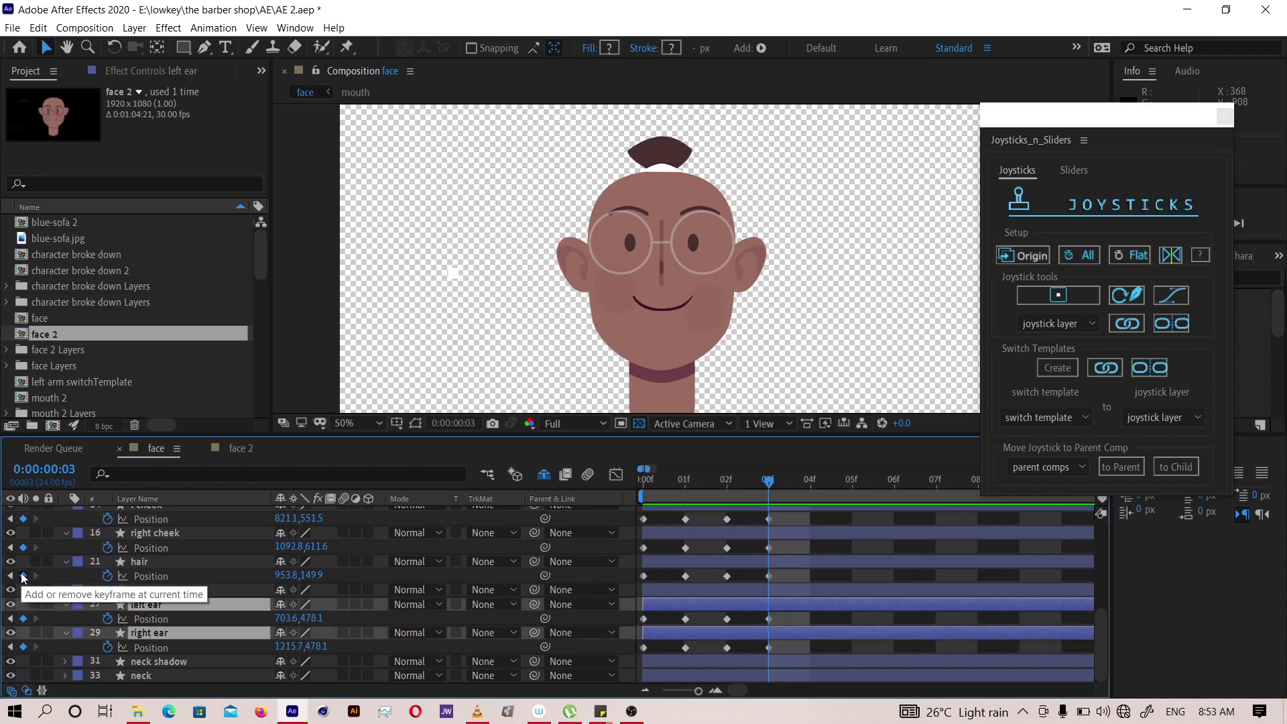
key("shift+Down")
key("shift+Down")
key("Down")
key("Down")
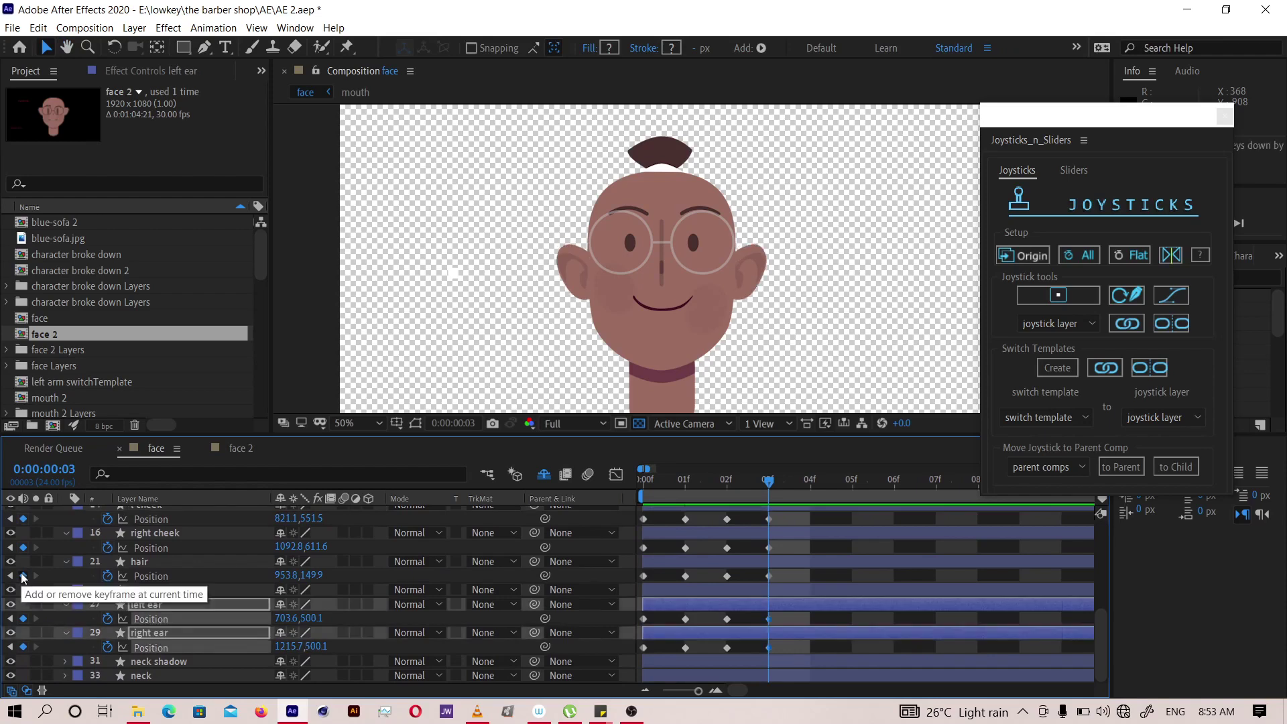
key("Down")
key("Down")
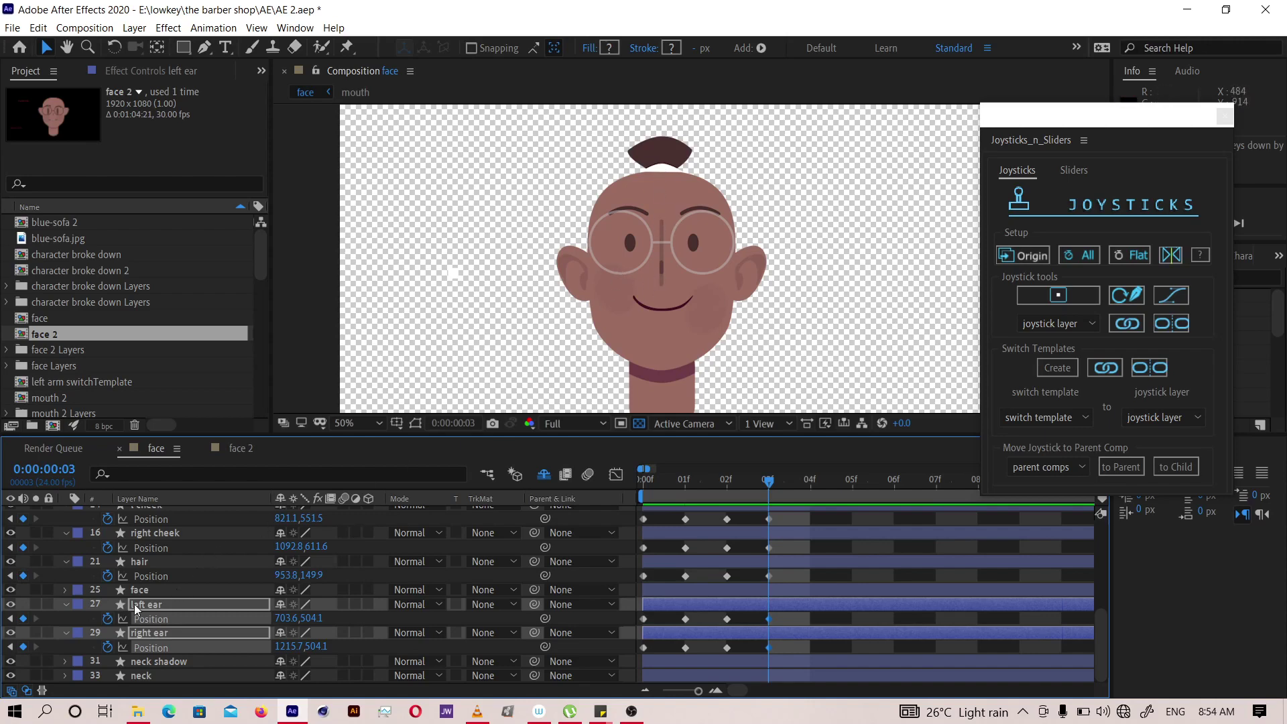
- Shift the hair layer 6 px down at frame 3, to a Y position of 155.9, and place it directly below the face layer
scroll(158, 560, "up", 1)
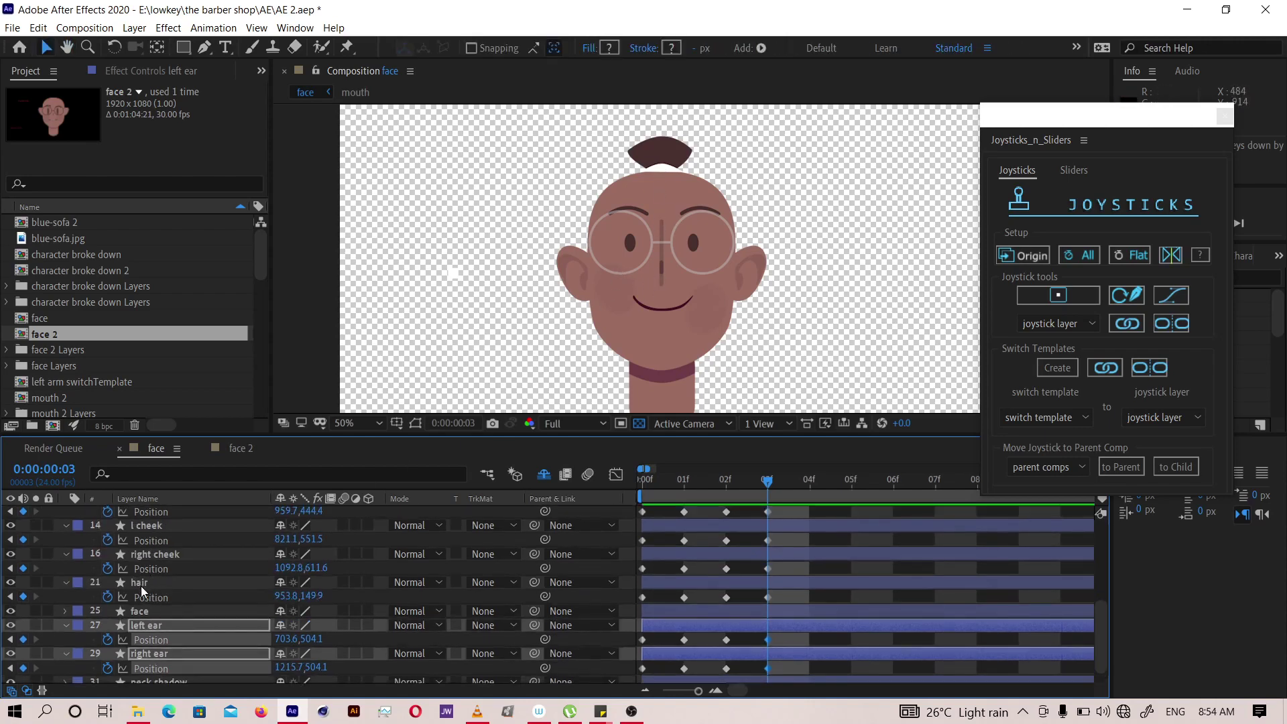
left_click(141, 583)
key("Down")
key("Down")
key("Down")
key("Down")
key("Down")
key("Down")
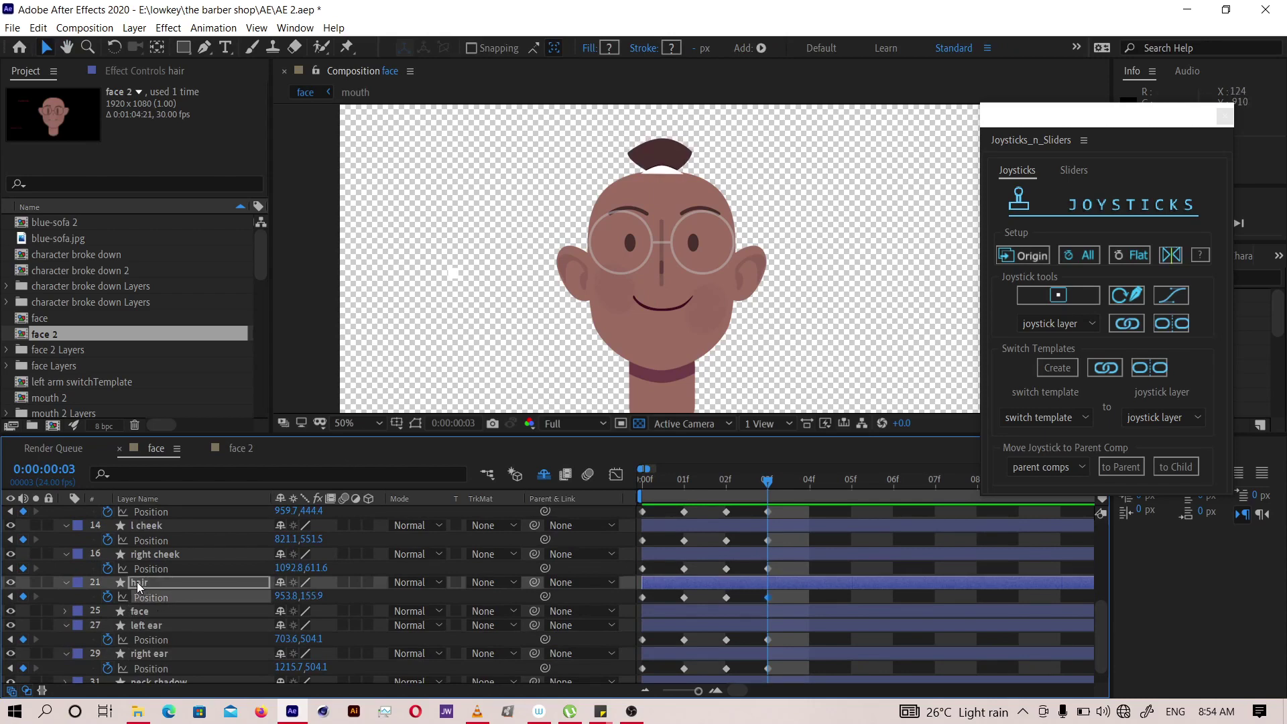
left_click_drag(140, 582, 142, 614)
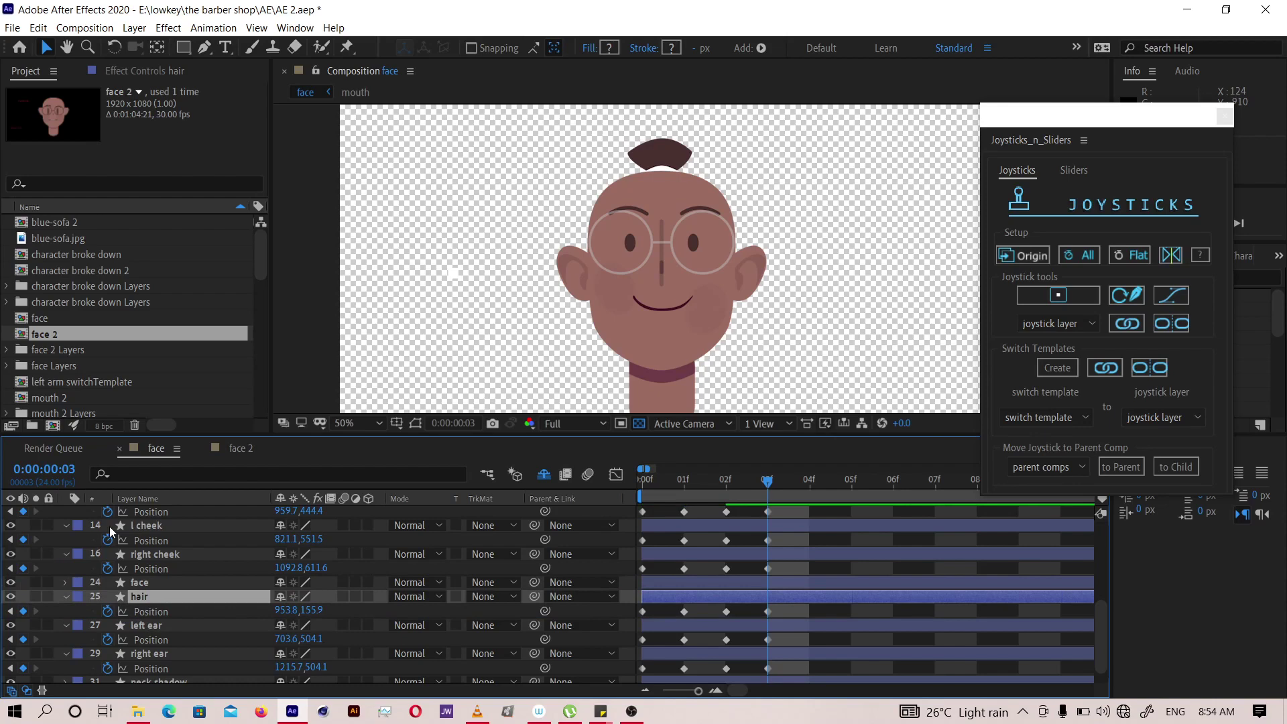
- Shift the hair layer another 6 px down at frame 3, to a Y position of 161.9
key("Down")
key("Down")
key("Down")
key("Down")
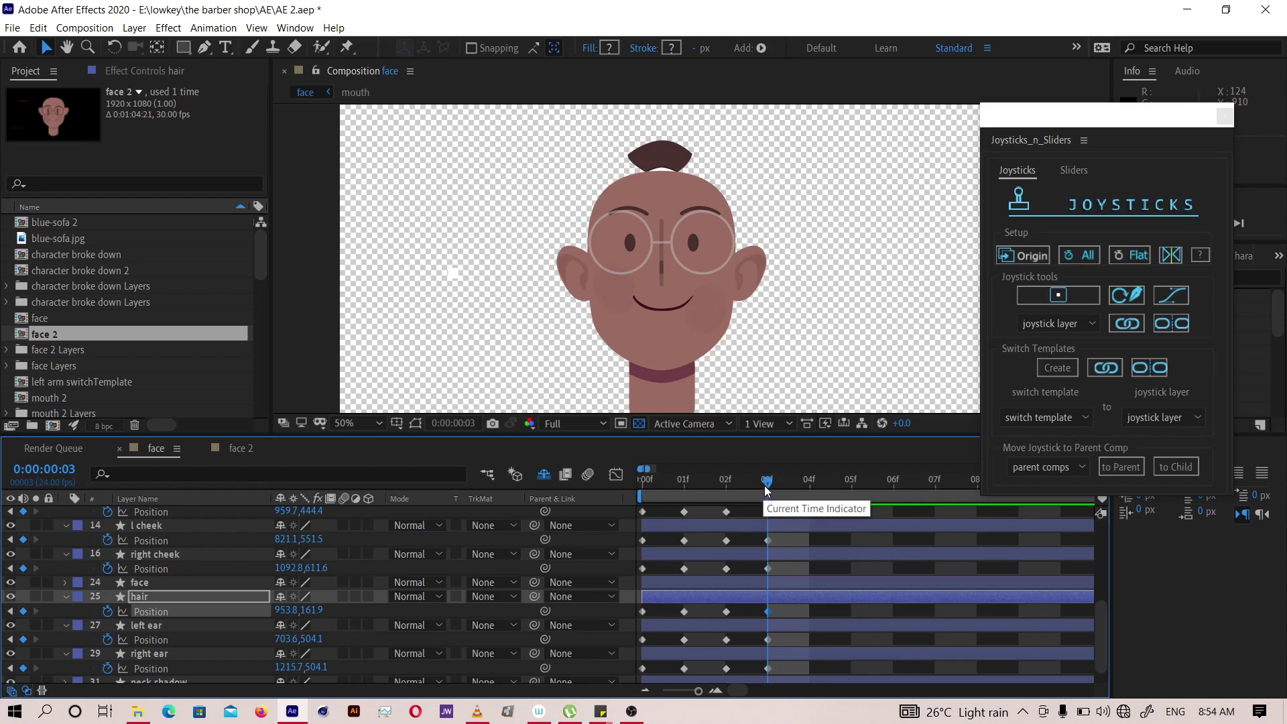
- Raise the right cheek layer 53 px at frame 3, to a Y position of 558.6
key("h")
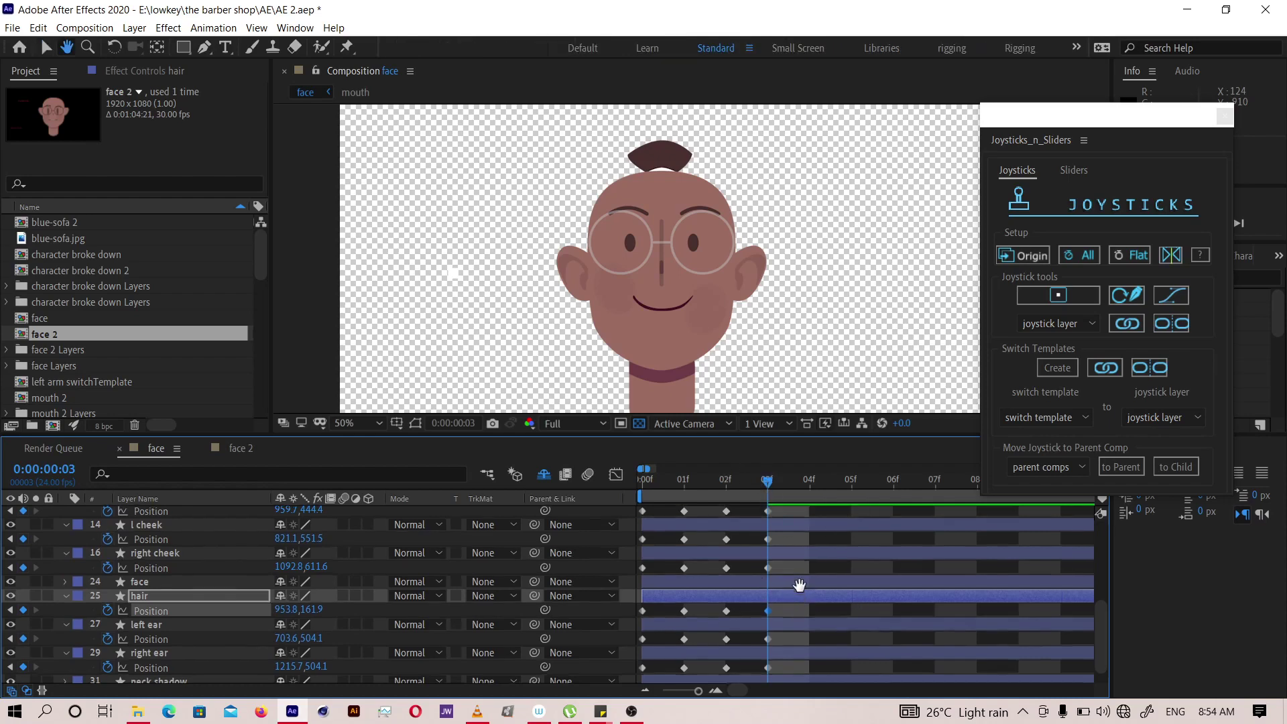
scroll(808, 593, "down", 1)
scroll(807, 592, "up", 10)
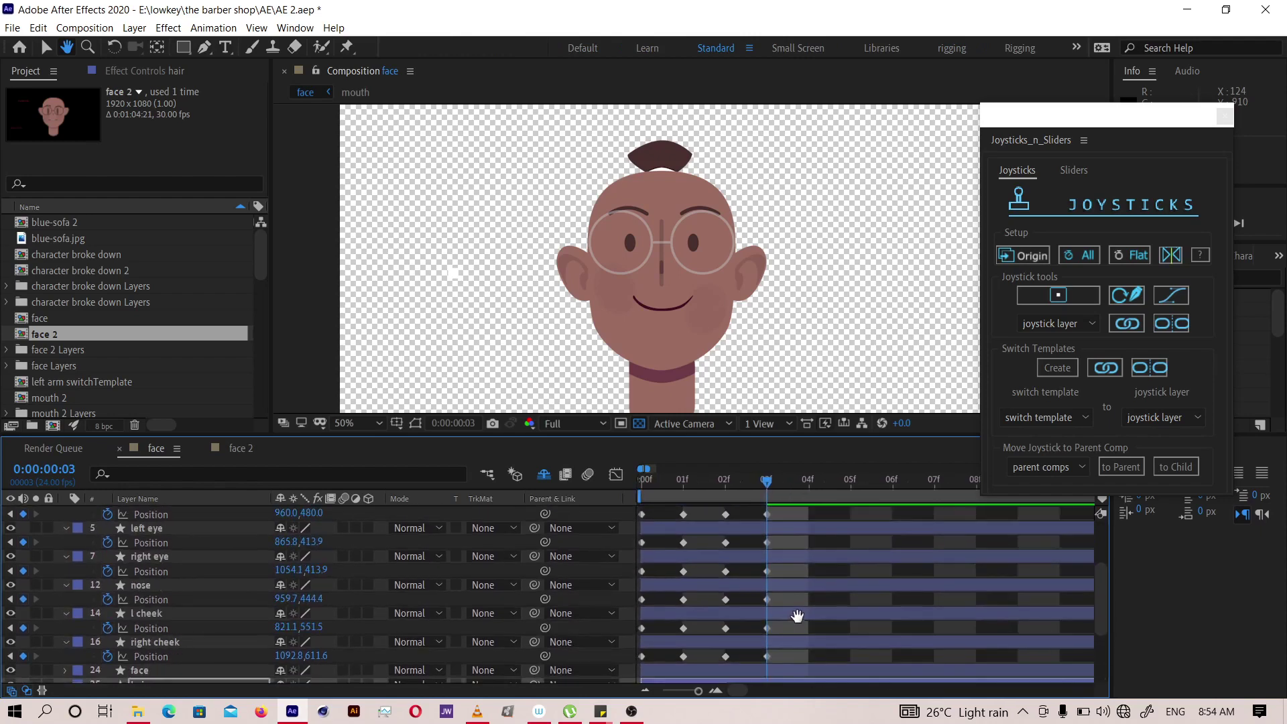
scroll(799, 643, "up", 1)
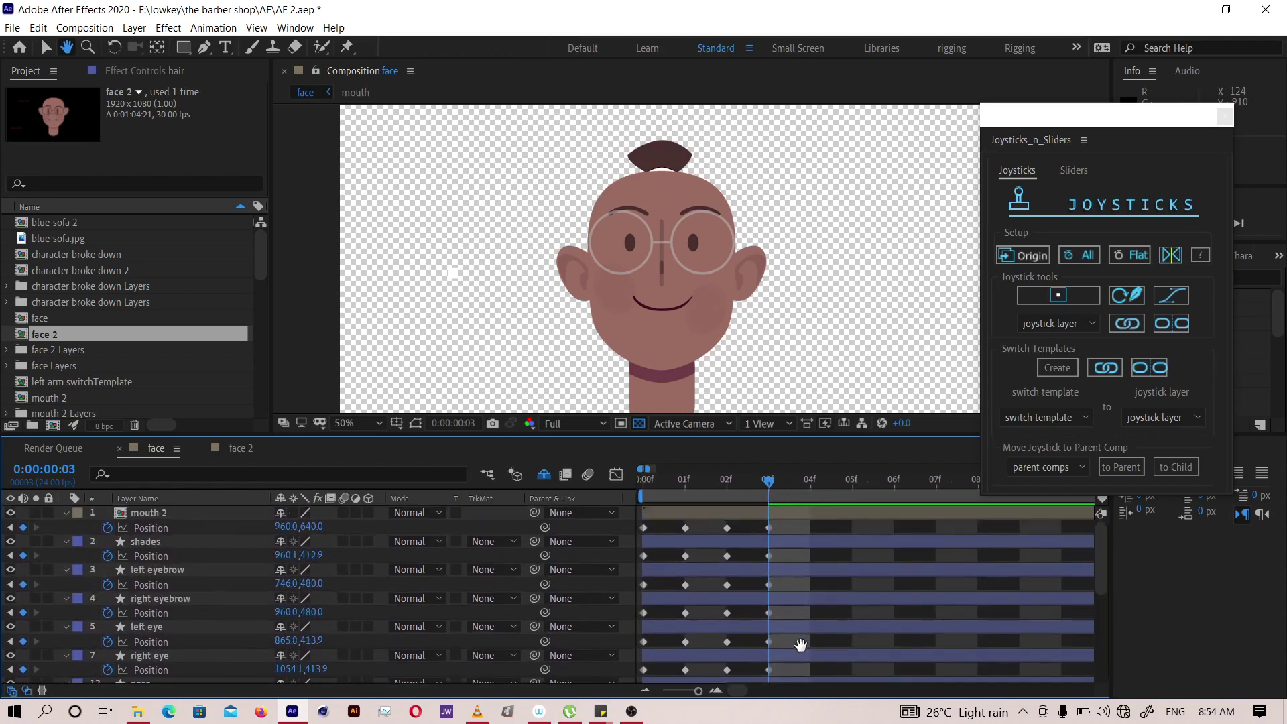
key("v")
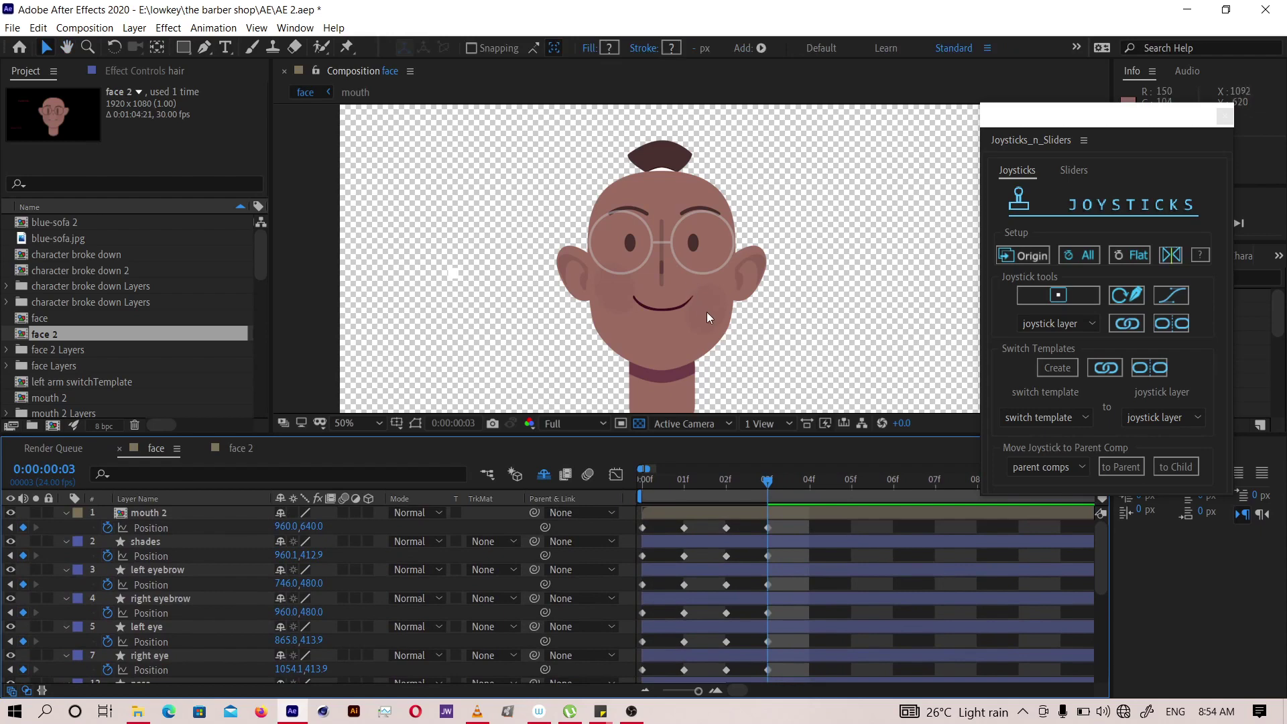
scroll(717, 318, "up", 1)
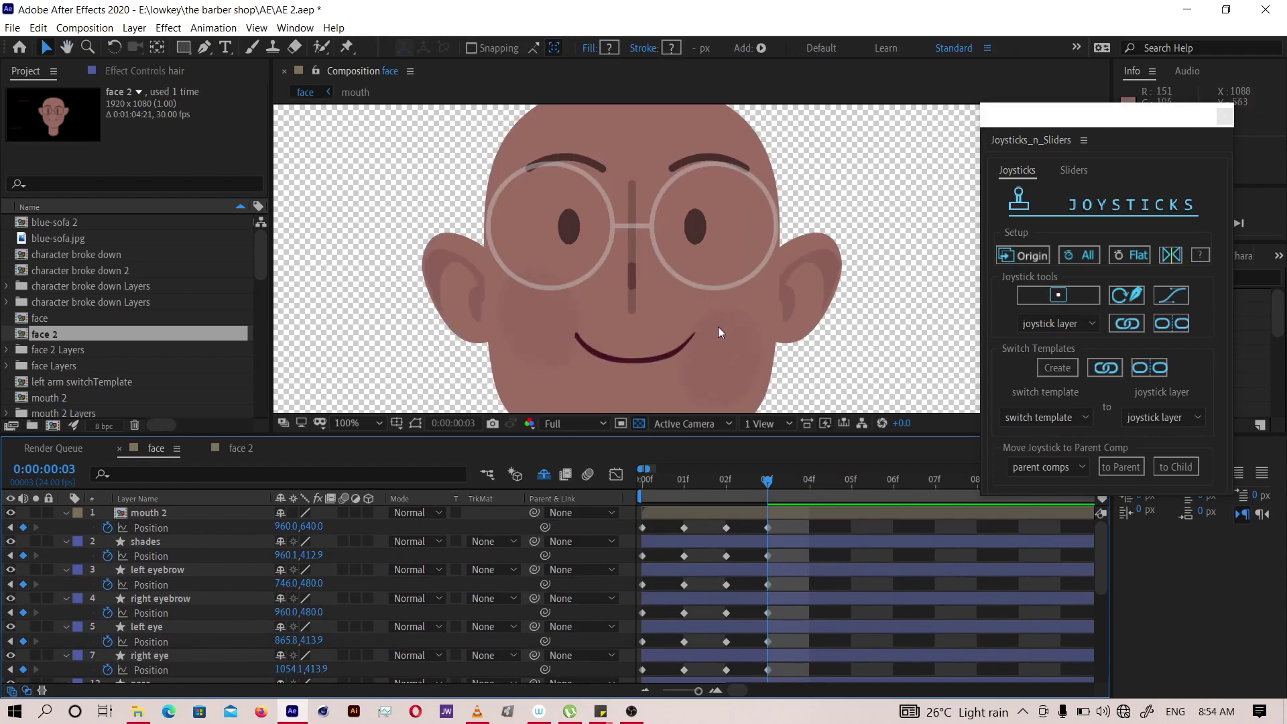
left_click_drag(698, 340, 700, 296)
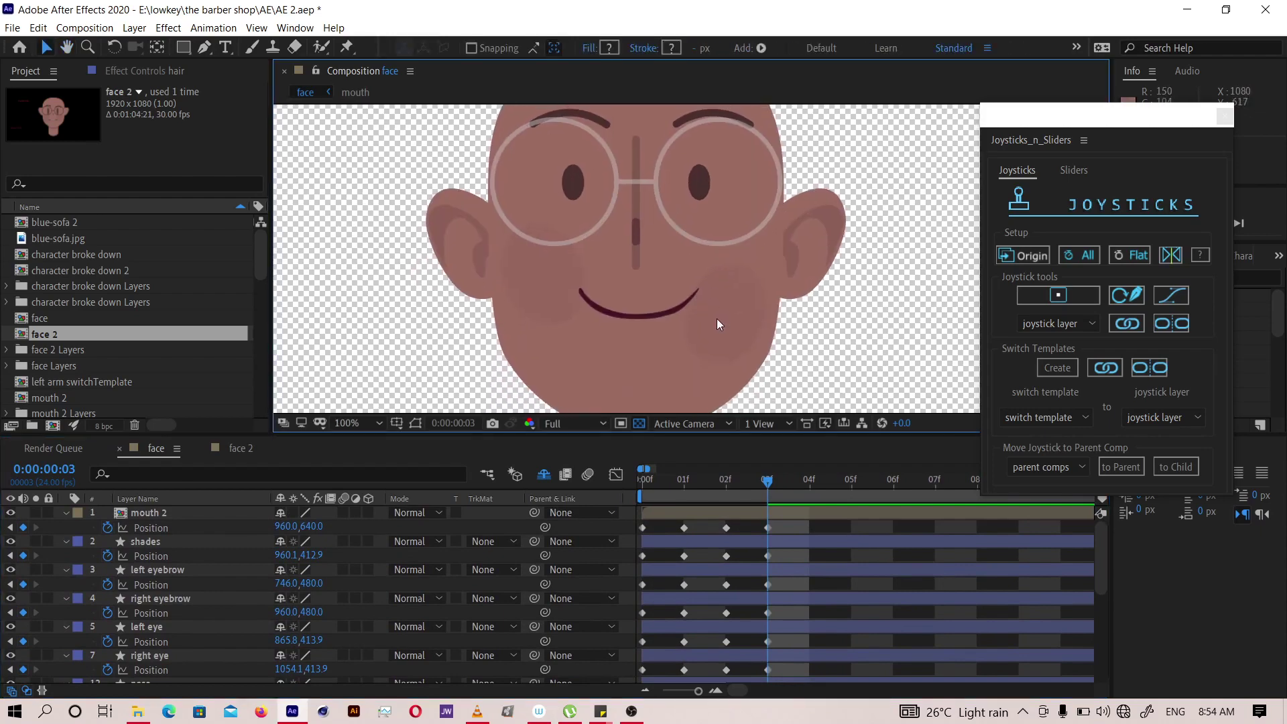
left_click(717, 319)
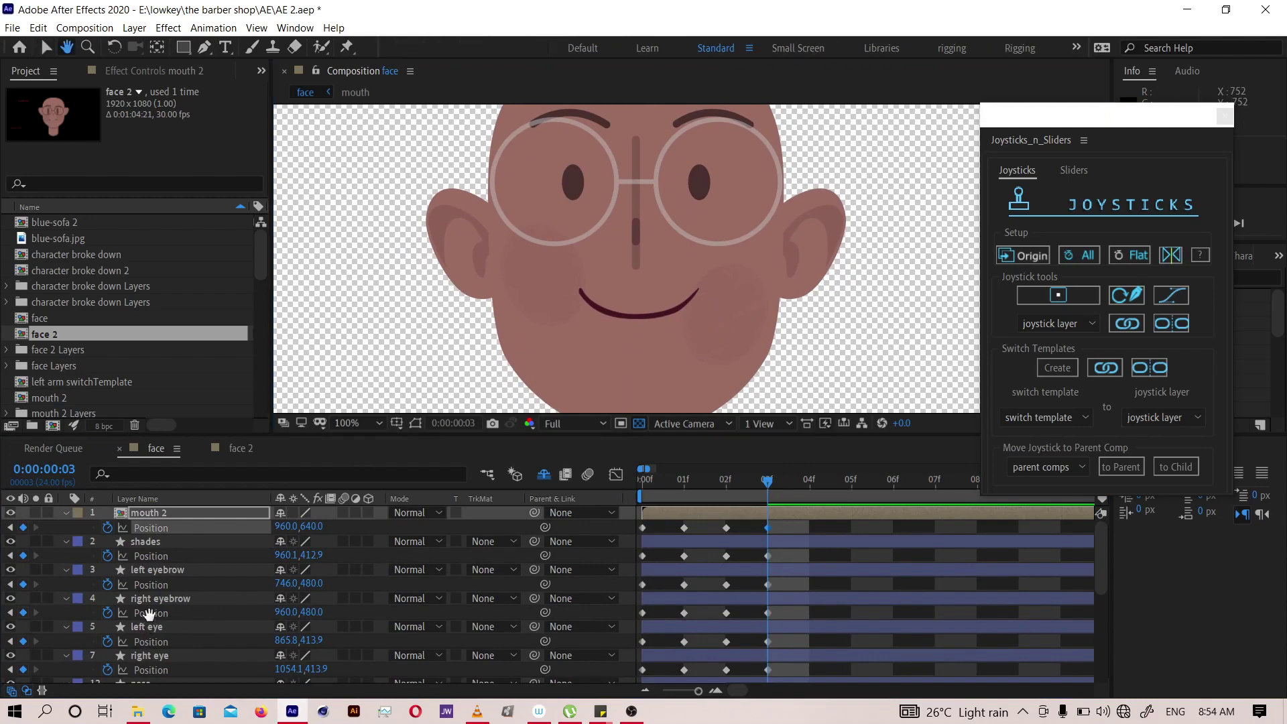
scroll(147, 630, "down", 2)
scroll(157, 613, "down", 3)
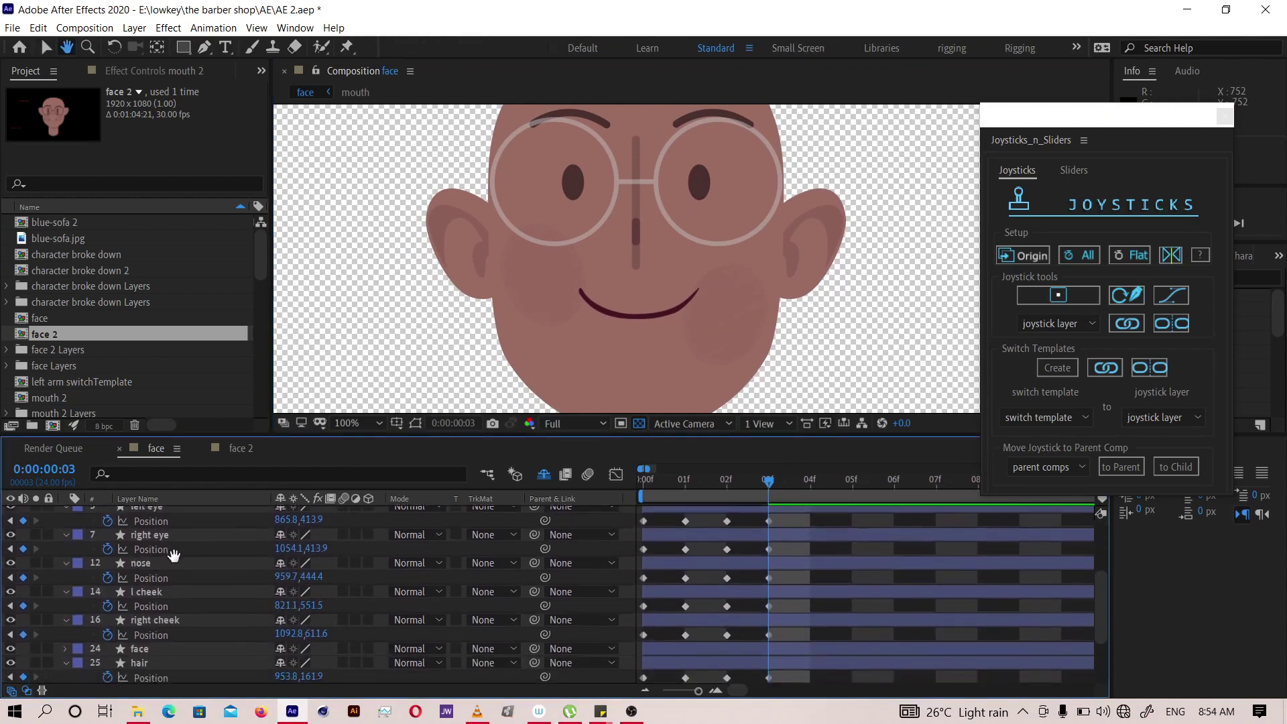
left_click(150, 605)
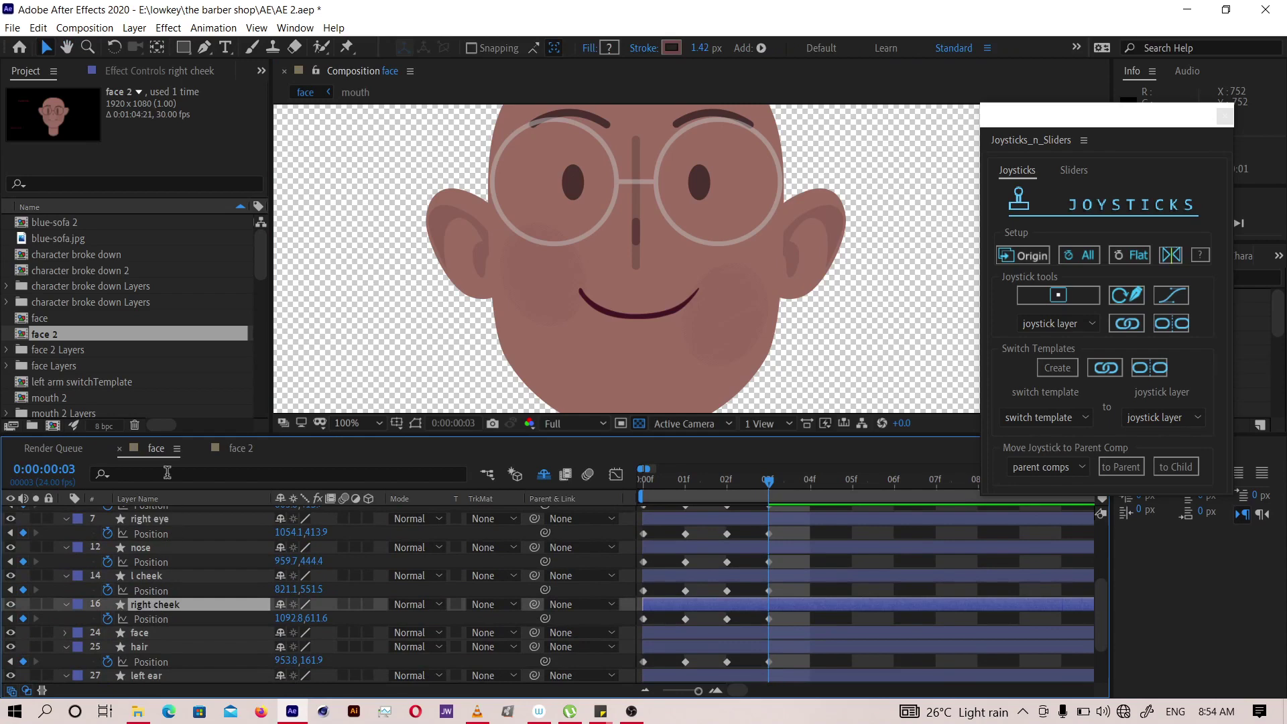
key("shift+Up")
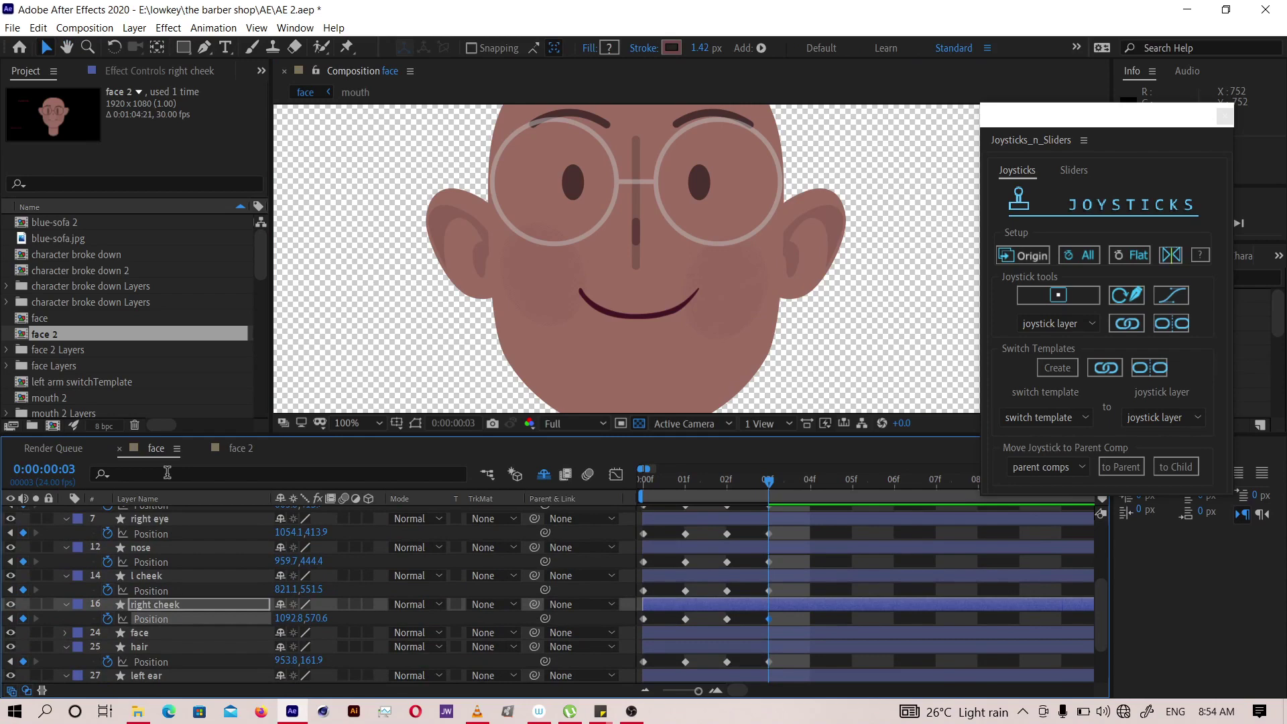
key("Up")
key("Up")
scroll(691, 264, "down", 2)
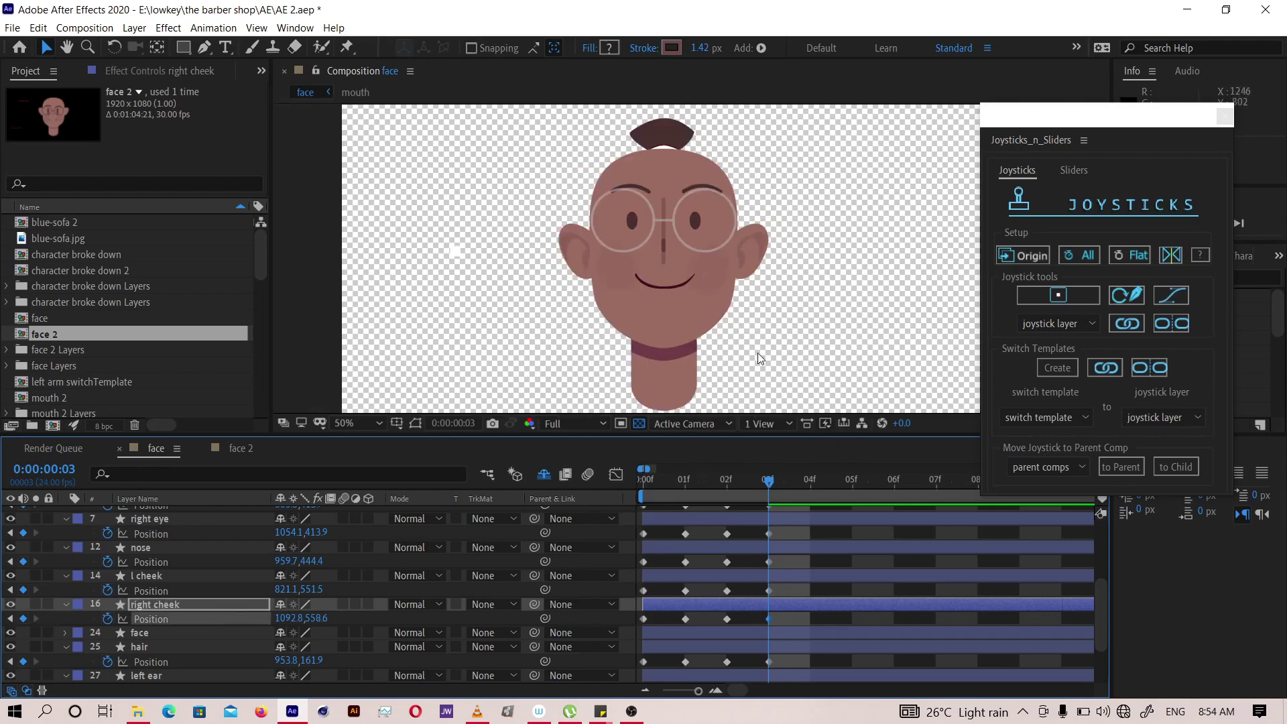
left_click_drag(715, 299, 721, 329)
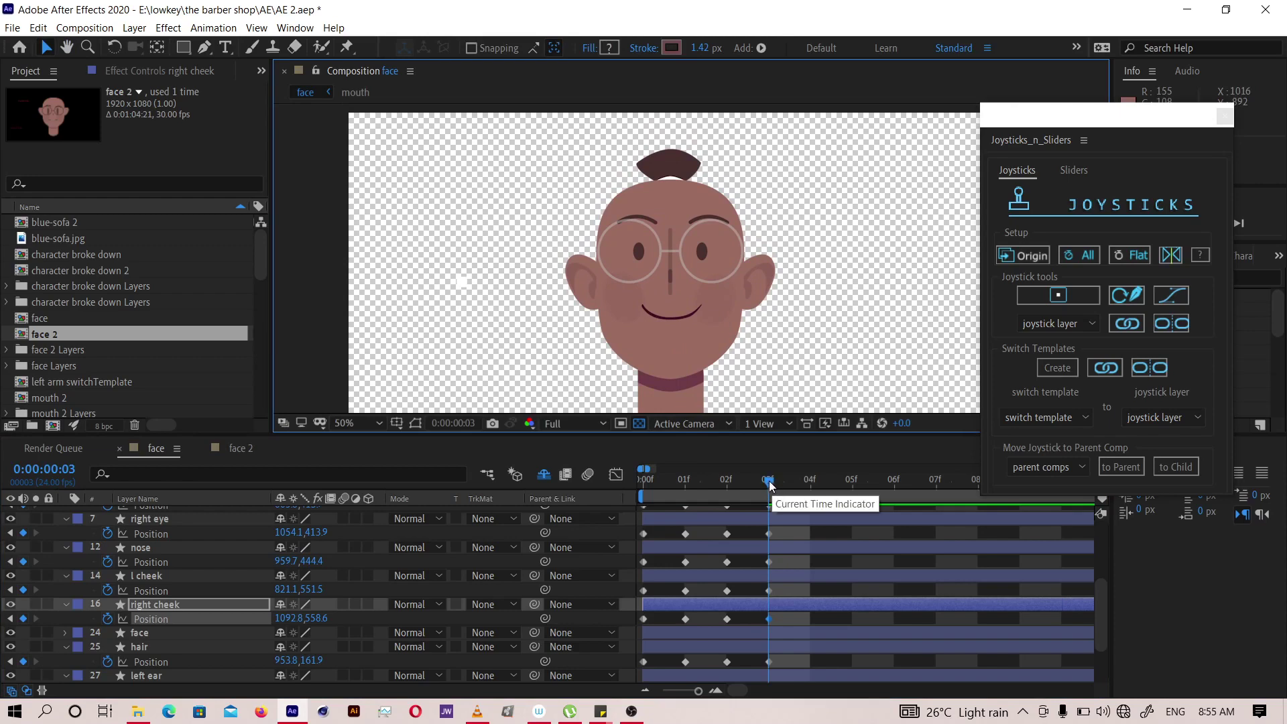
- Go to frame 4 and restore the origin pose on all layers with Joysticks 'n Sliders
left_click_drag(769, 484, 802, 485)
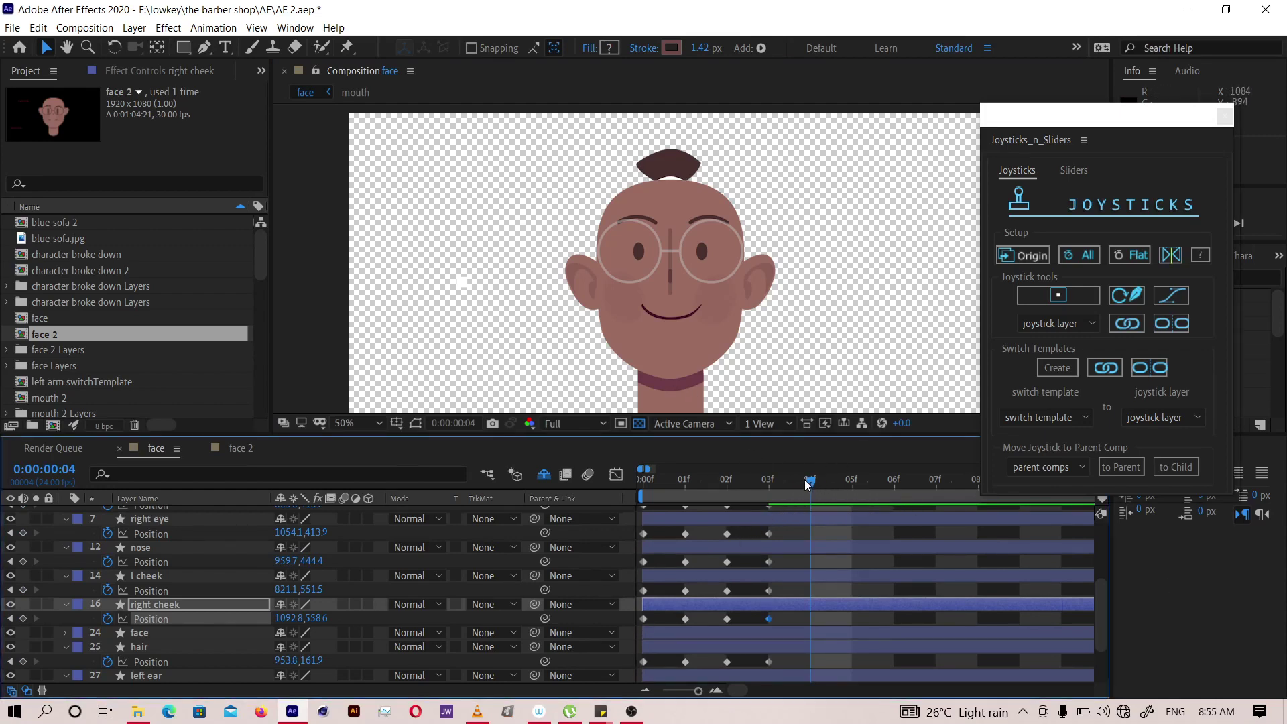
left_click(792, 565)
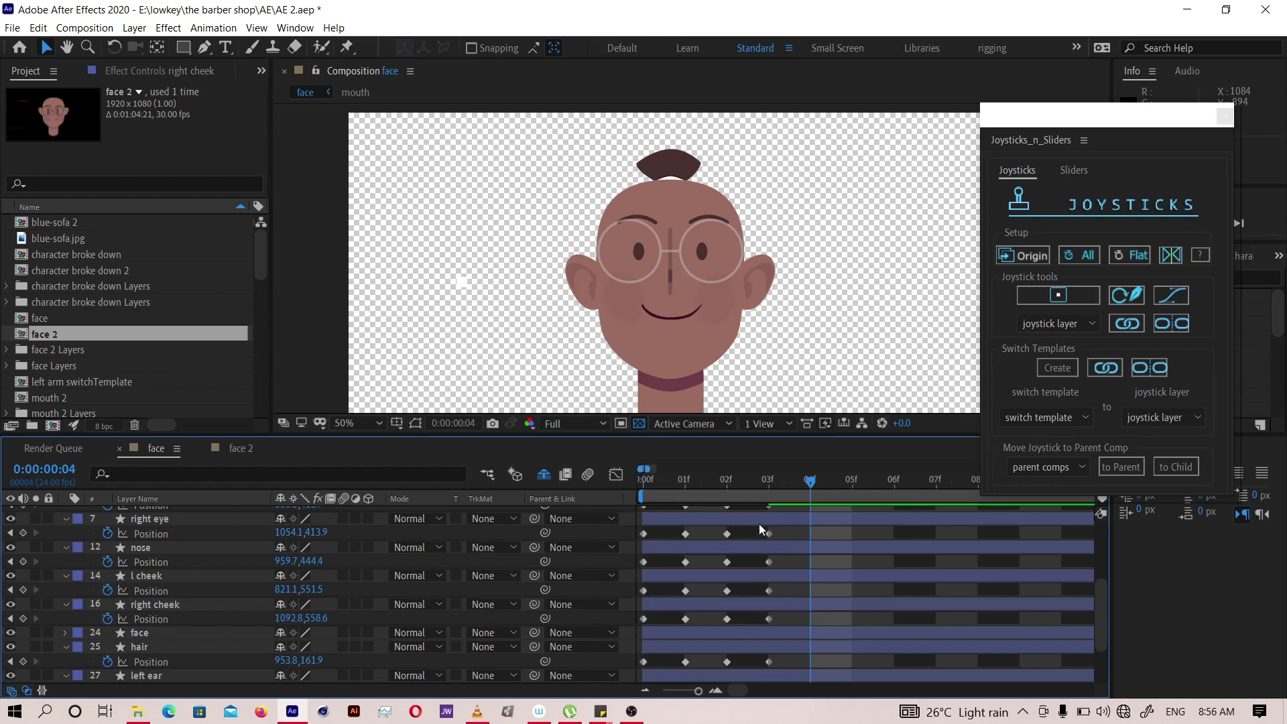
key("ctrl+a")
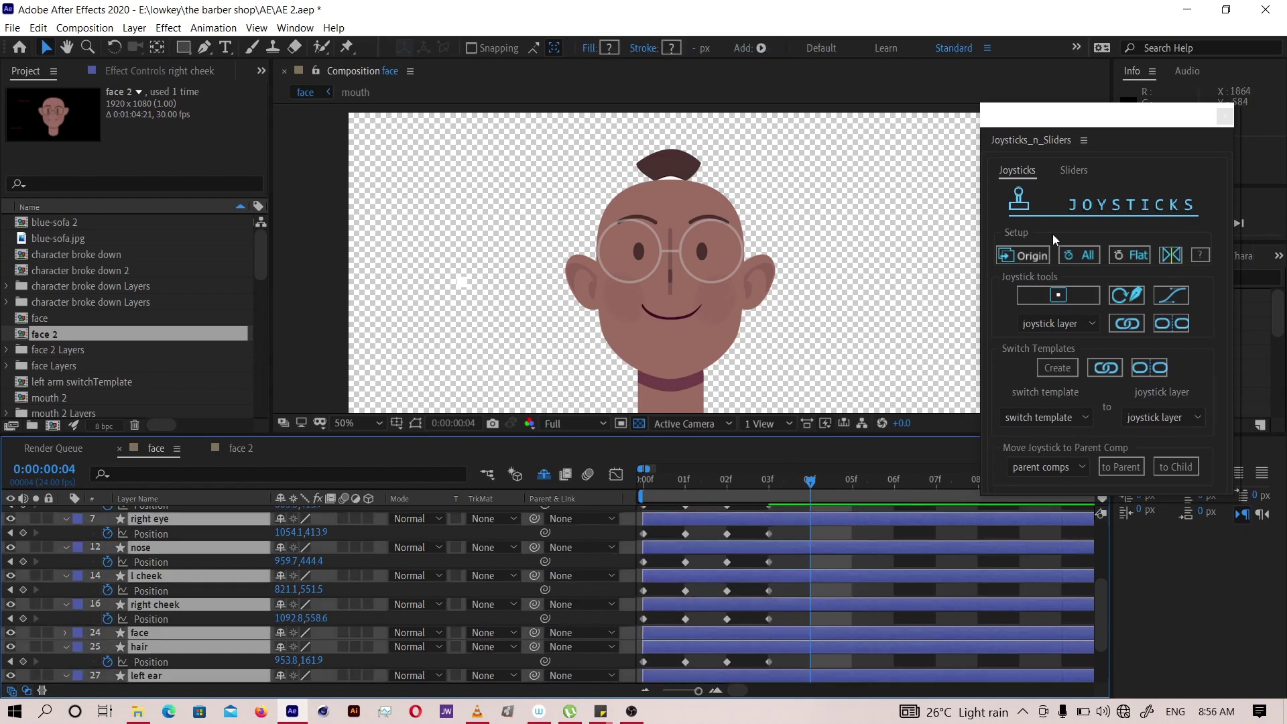
left_click(1027, 254)
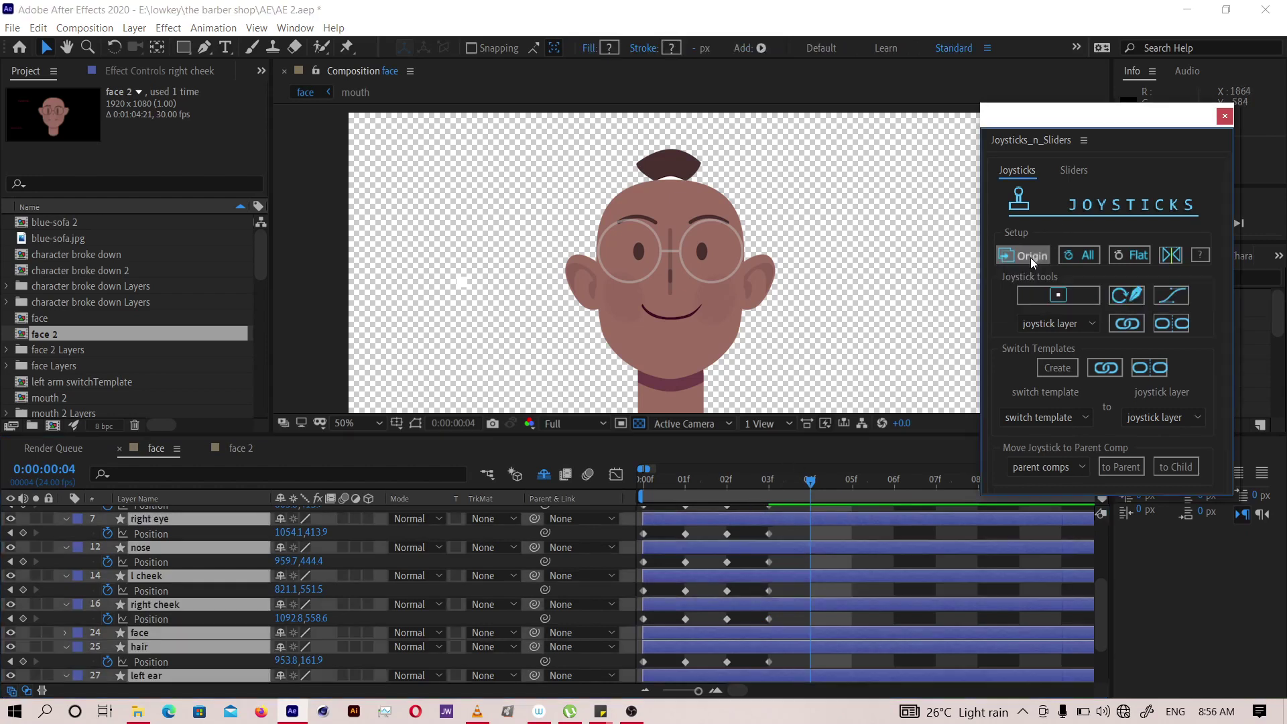
left_click(858, 532)
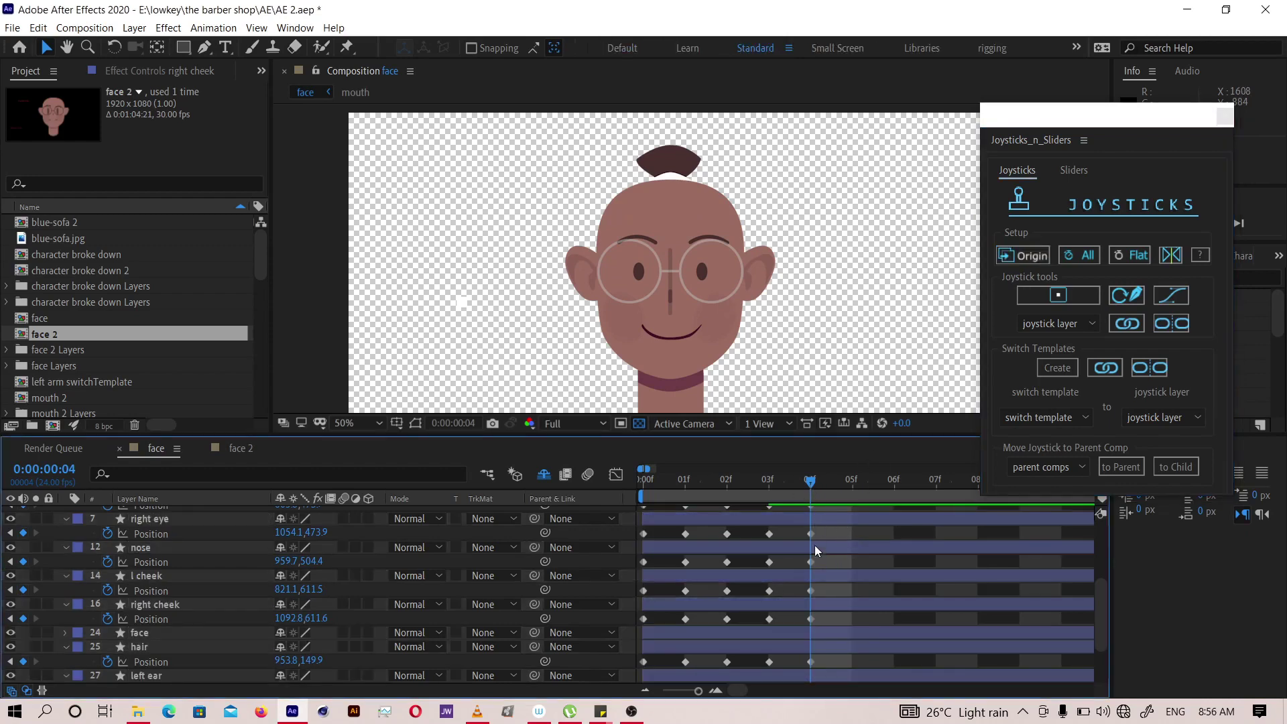
- Shift the mouth 2, shades, both eyebrow, both eye, nose and both cheek layers together 46 px down at frame 4
key("h")
scroll(817, 561, "up", 5)
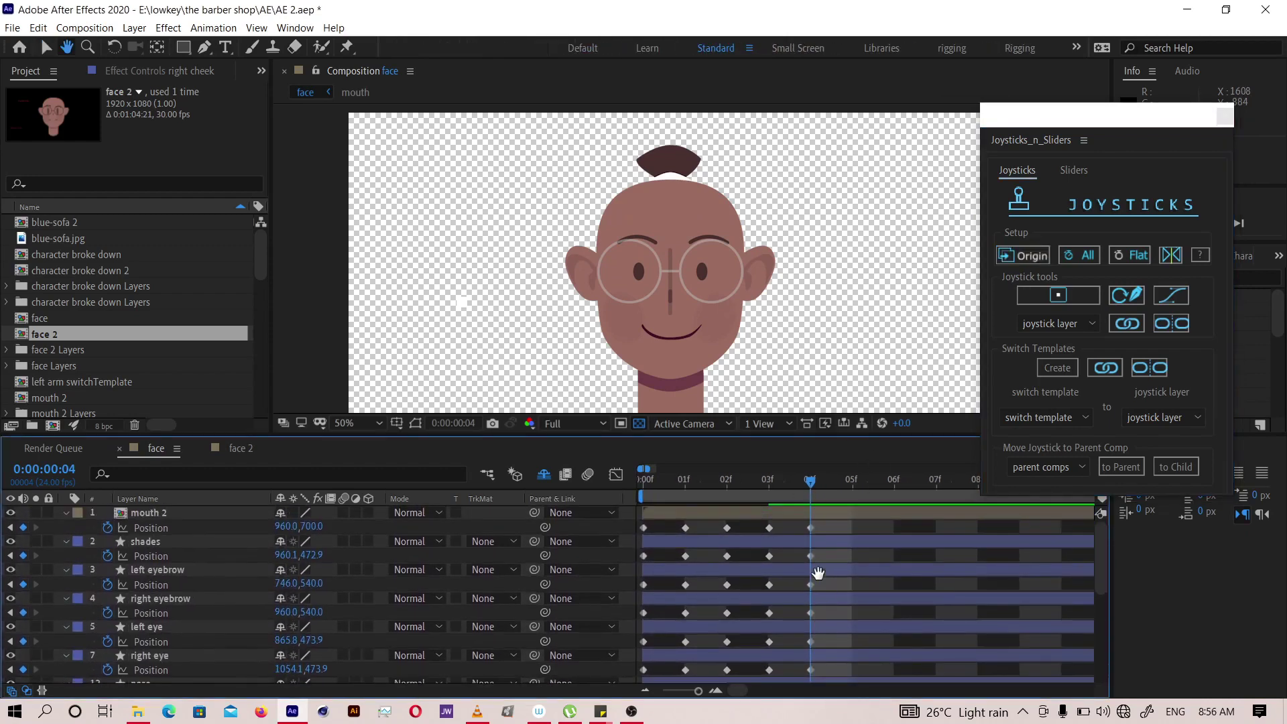
key("v")
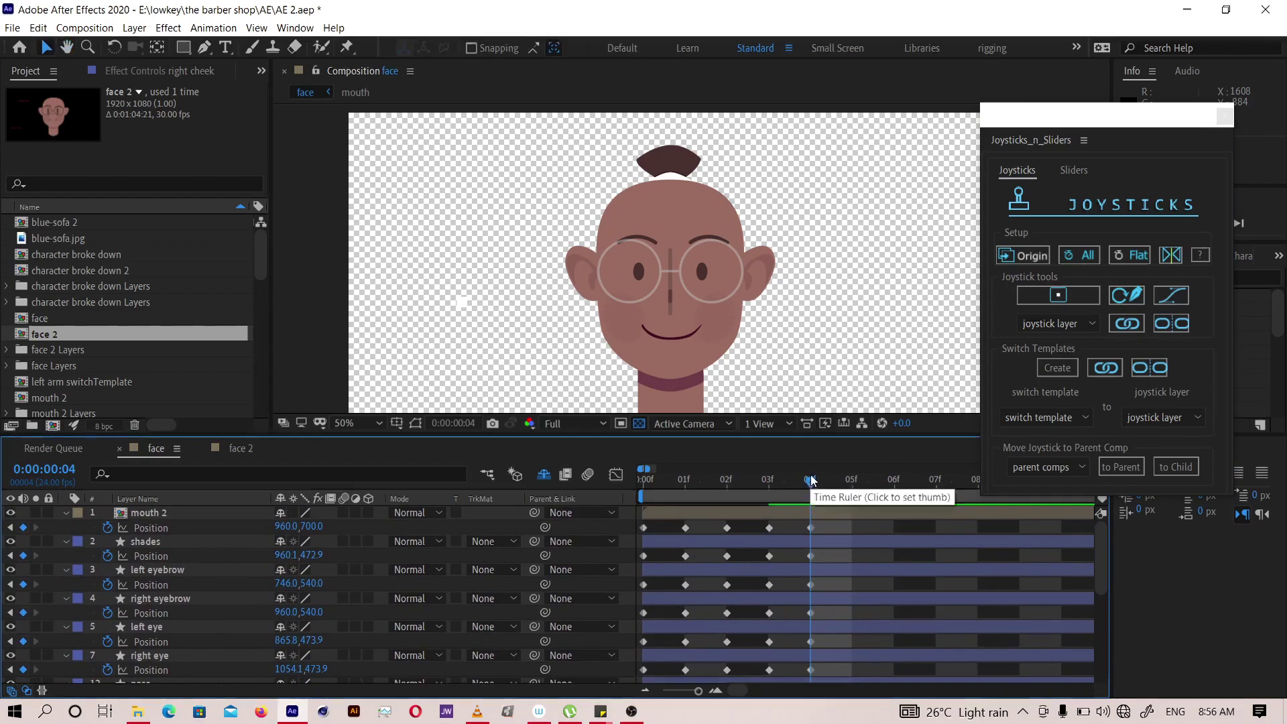
left_click(148, 546)
left_click(156, 571, "ctrl")
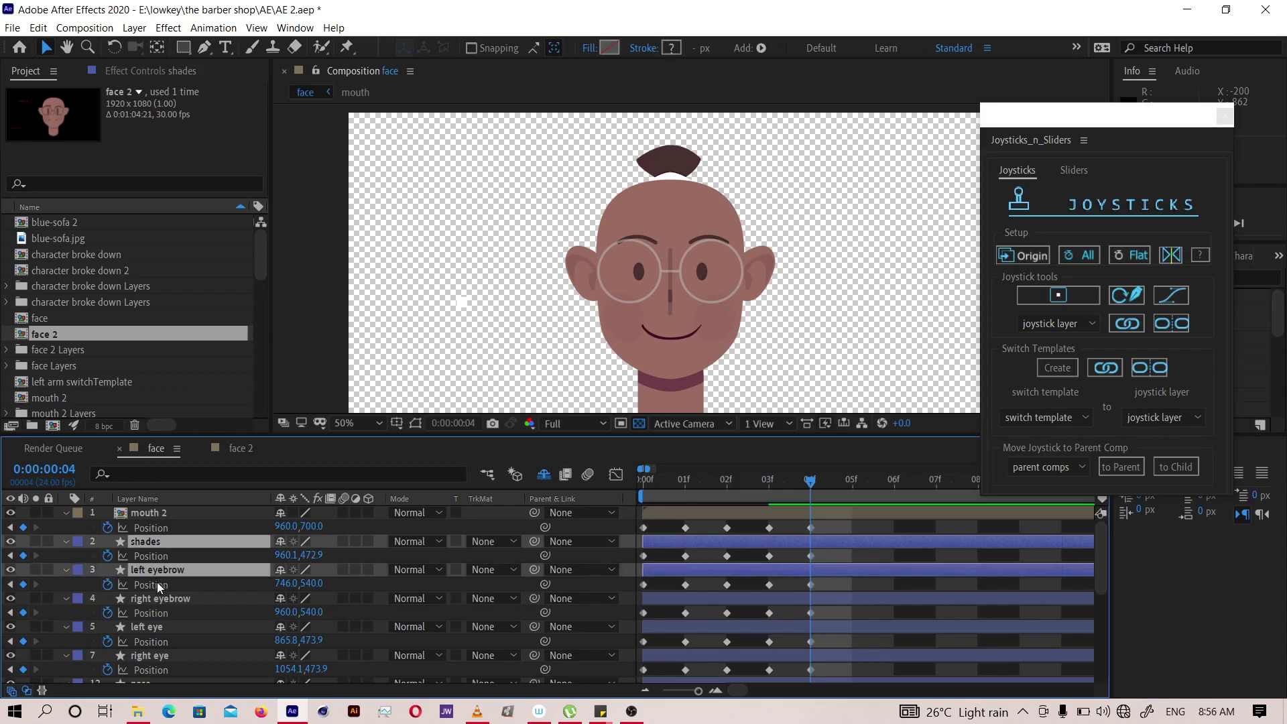
left_click(160, 603, "ctrl")
left_click(151, 631, "ctrl")
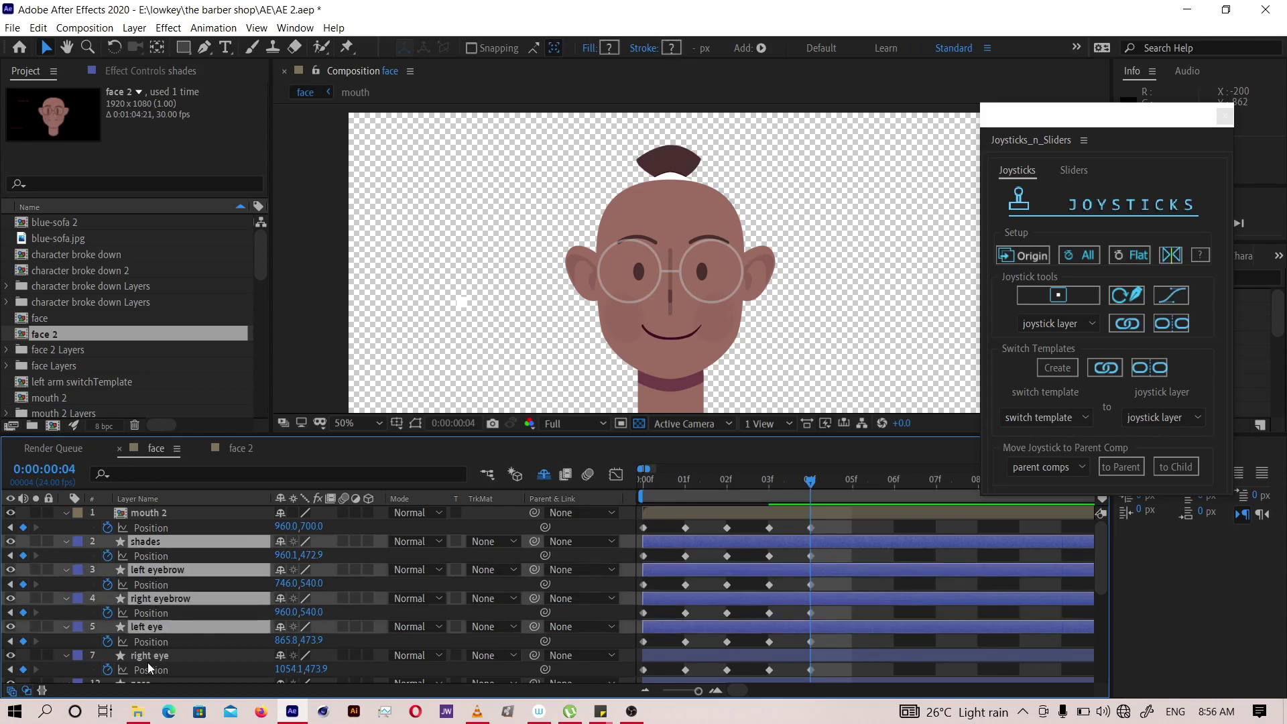
left_click(147, 659, "ctrl")
key("space")
left_click_drag(178, 620, 180, 546)
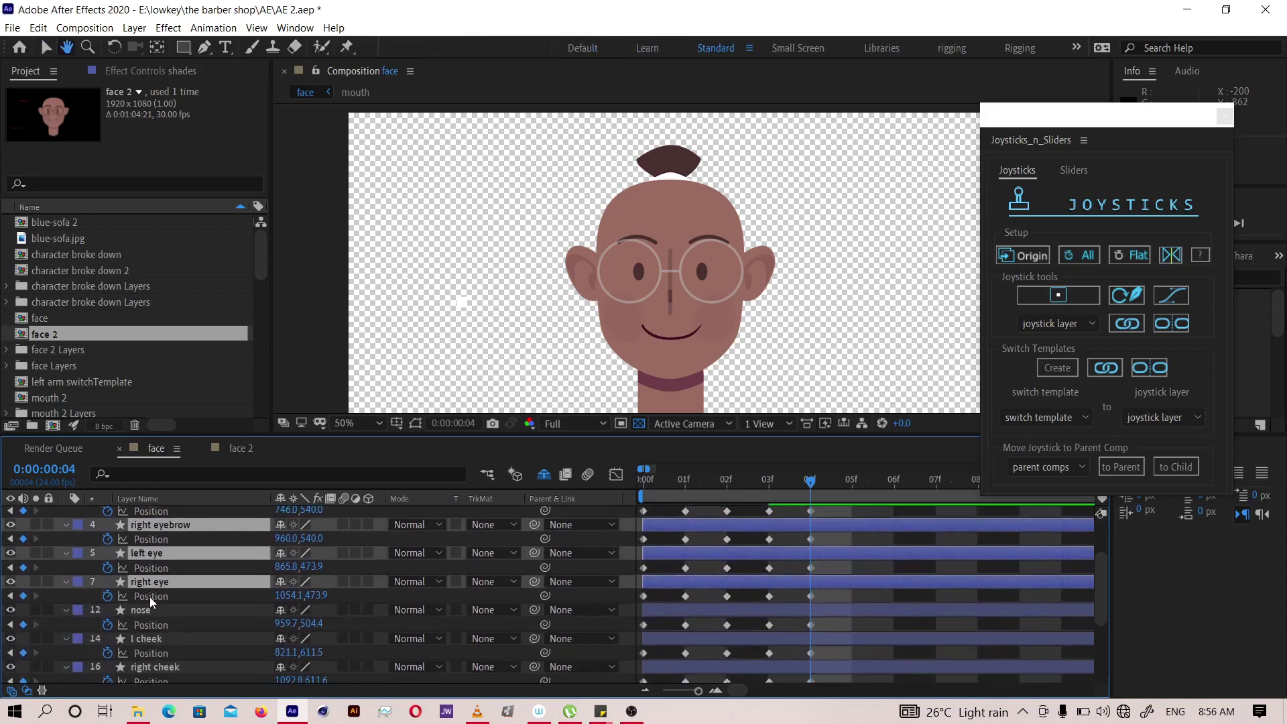
left_click(150, 612, "ctrl")
left_click(151, 638, "ctrl")
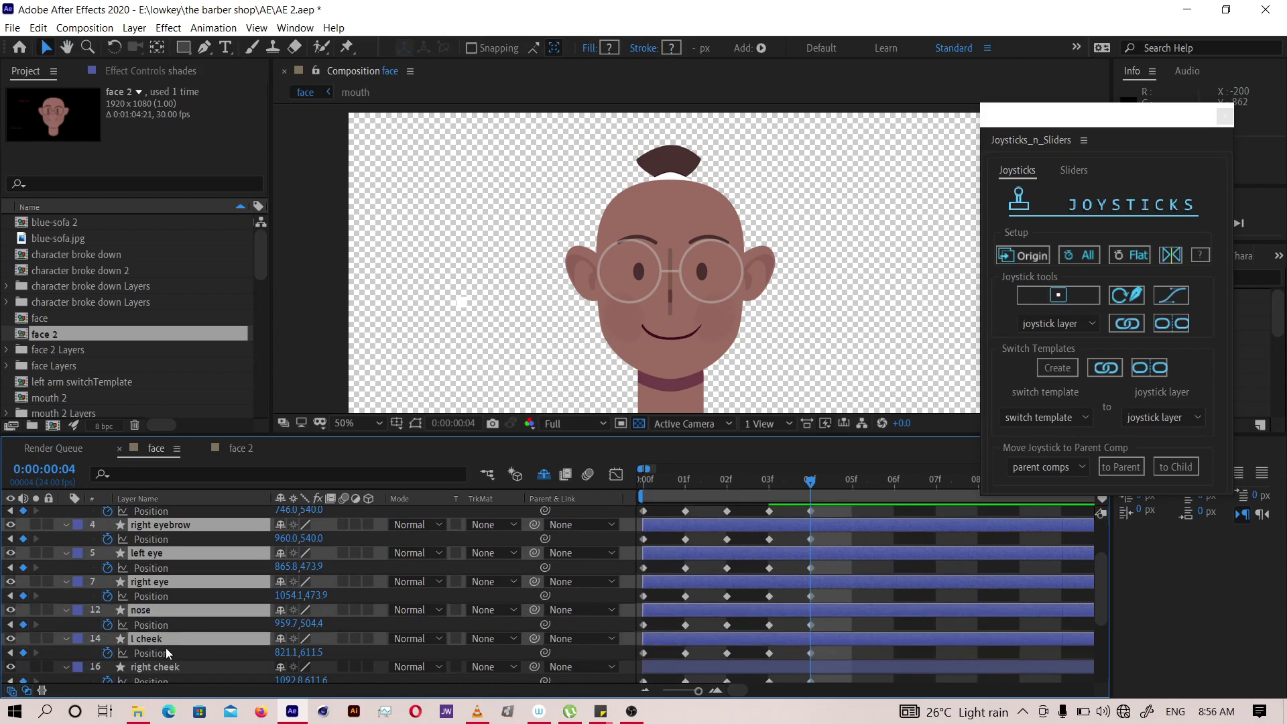
left_click(158, 666, "ctrl")
key("space")
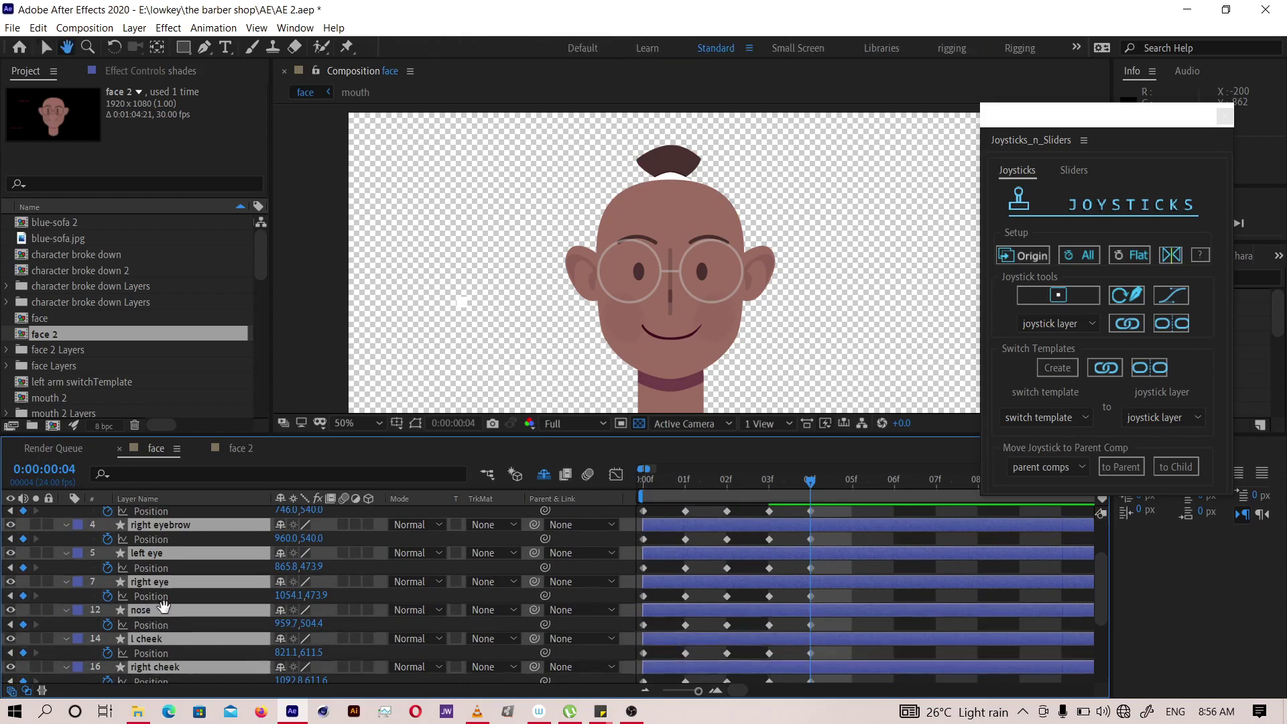
mouse_move(168, 622)
left_mouse_down()
mouse_move(167, 549)
mouse_move(165, 642)
left_mouse_up()
left_click_drag(153, 565, 157, 602)
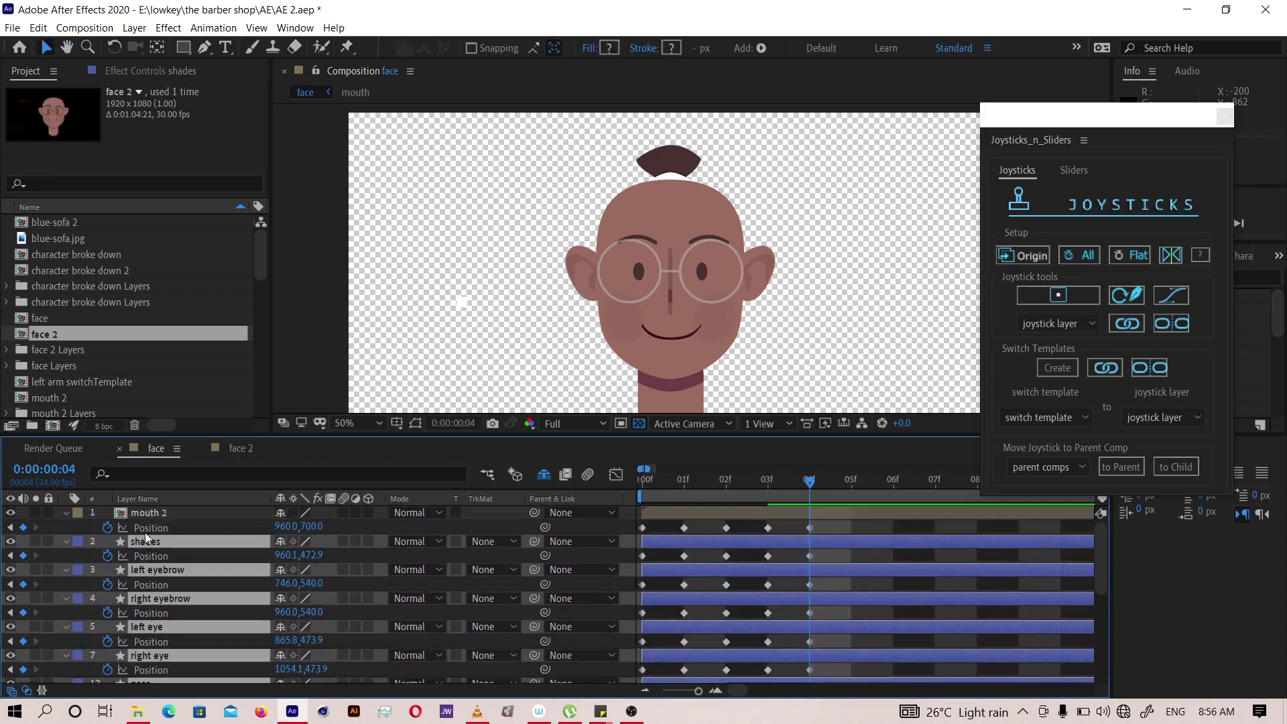
left_click(142, 513, "ctrl")
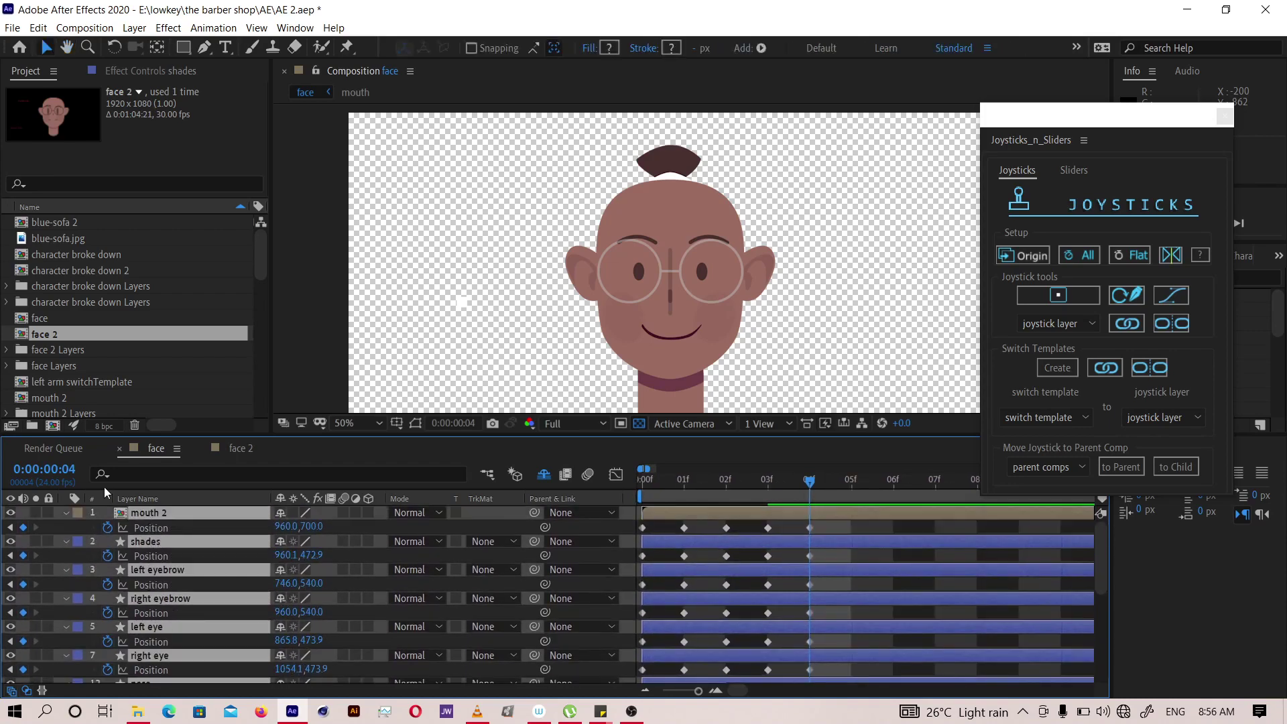
key("shift+Down")
key("shift+Down")
key("shift+Down")
key("shift+Down")
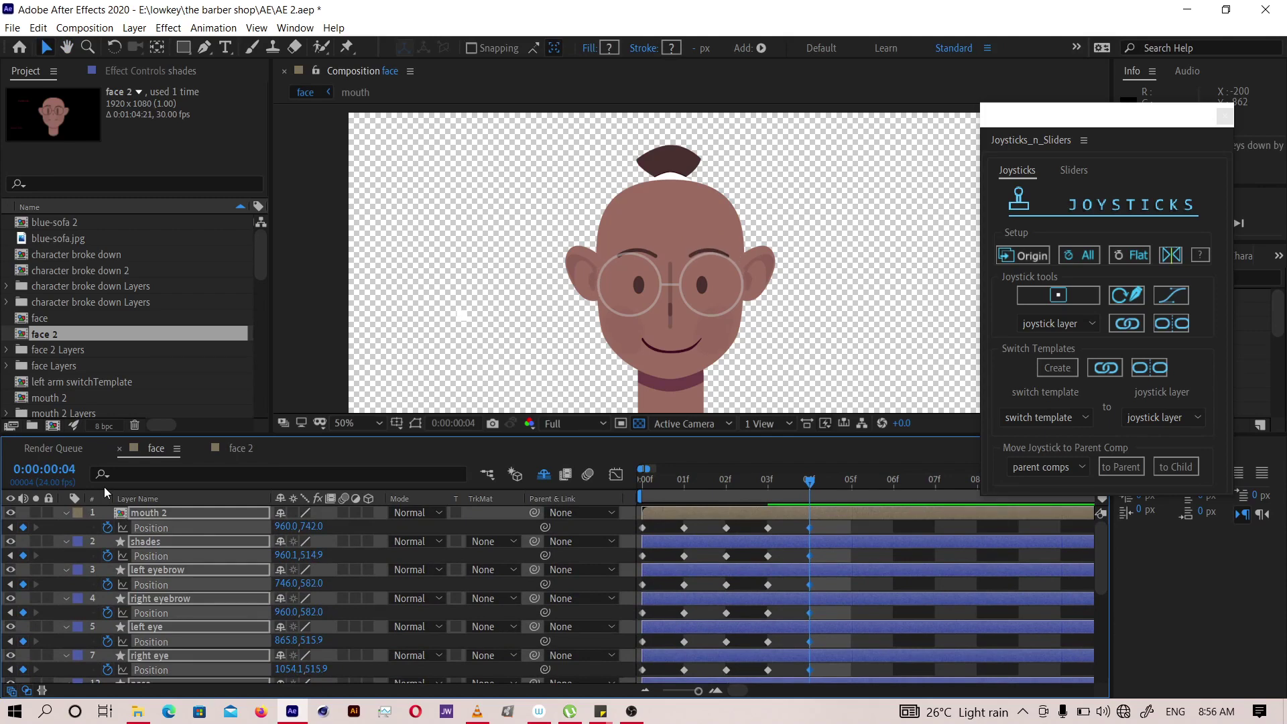
key("Down")
key("Down")
key("Down")
key("Down")
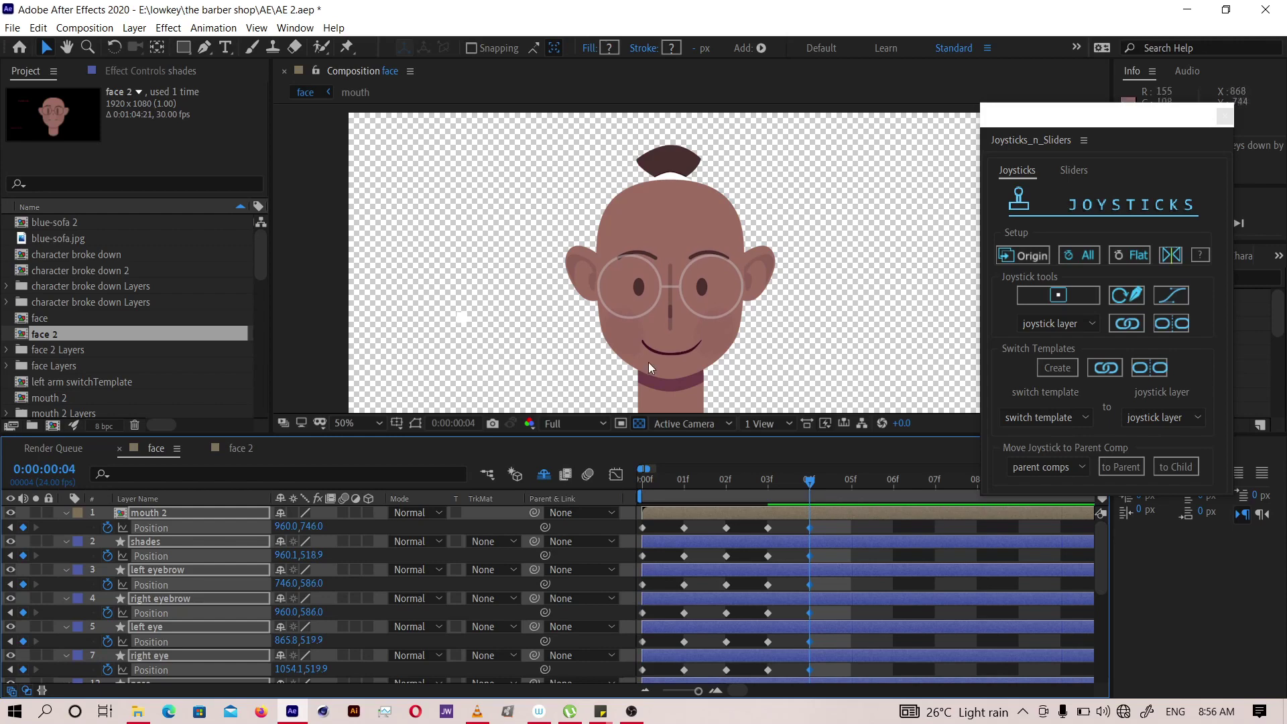
- Shift both ear layers 14 px up at frame 4, to a Y position of 464.1
key("h")
scroll(175, 617, "down", 5)
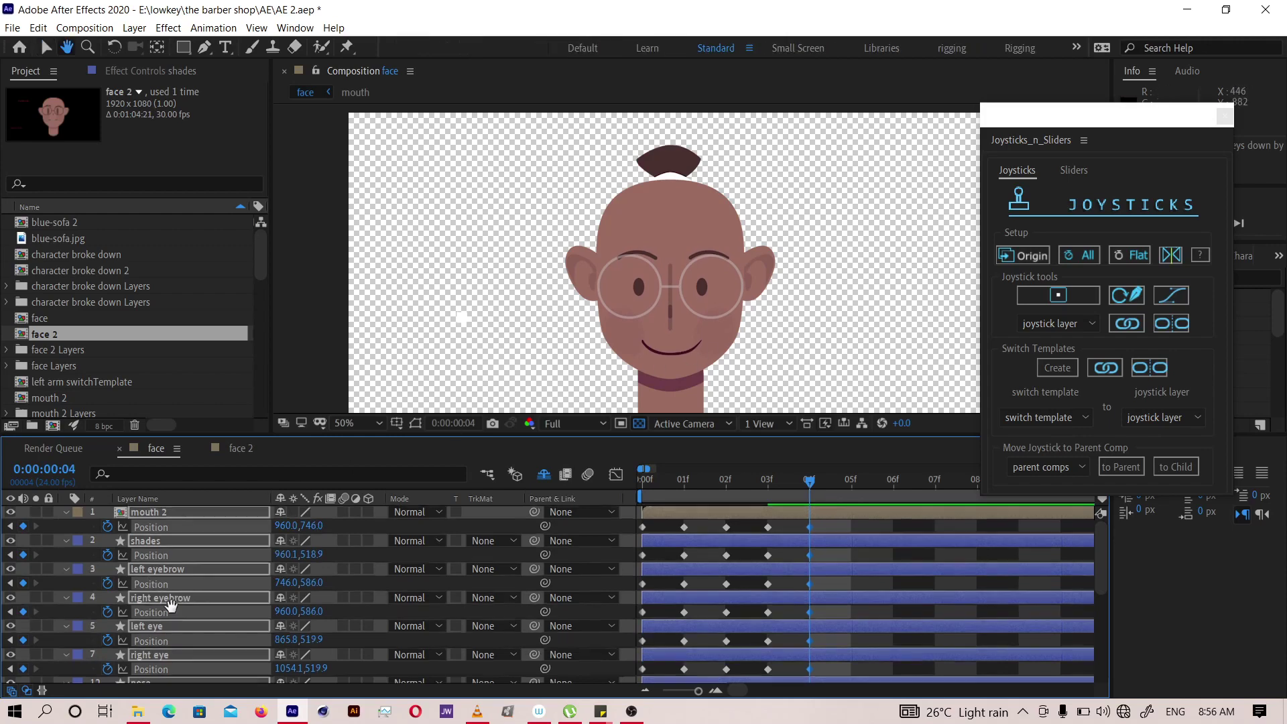
scroll(161, 600, "down", 2)
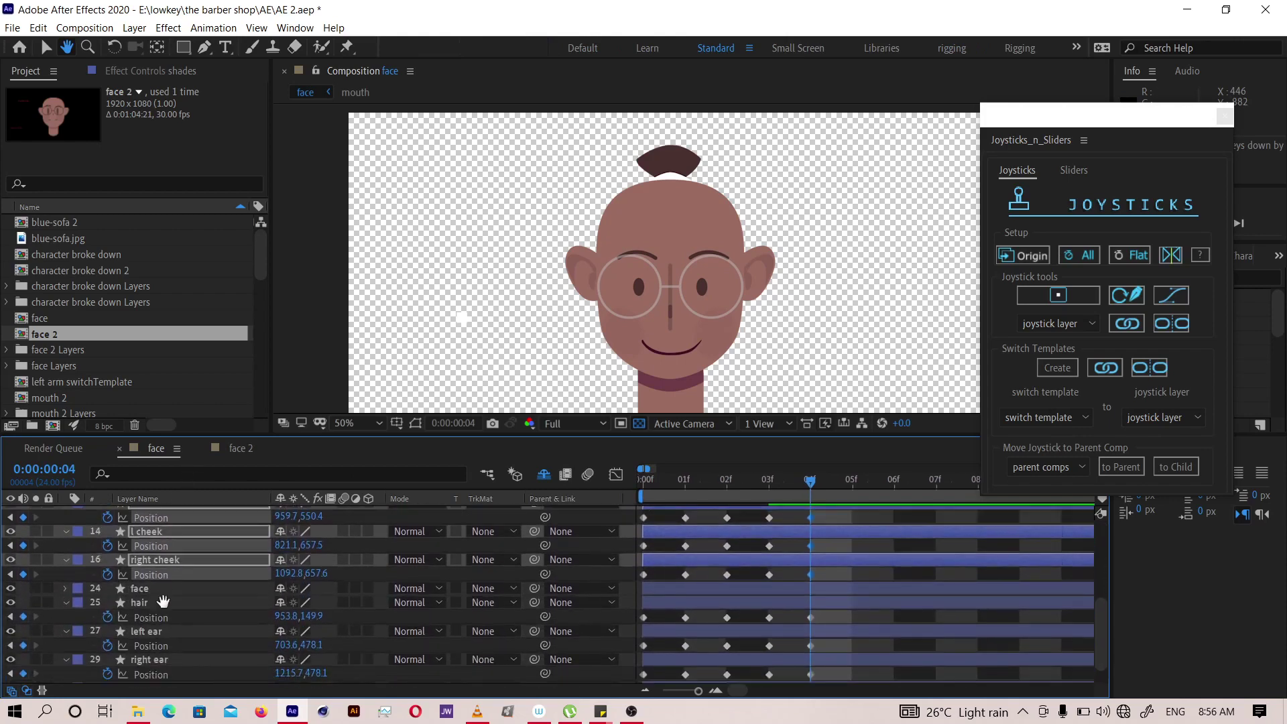
key("v")
left_click(154, 605)
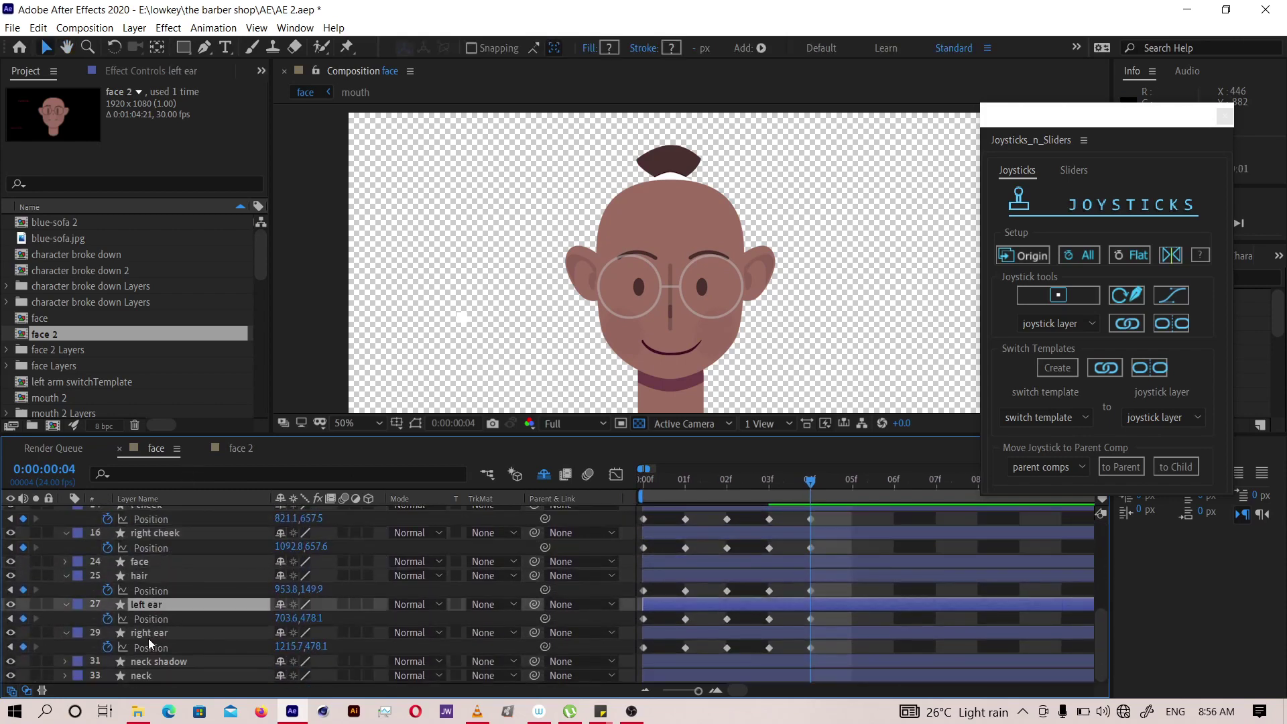
left_click(148, 638, "ctrl")
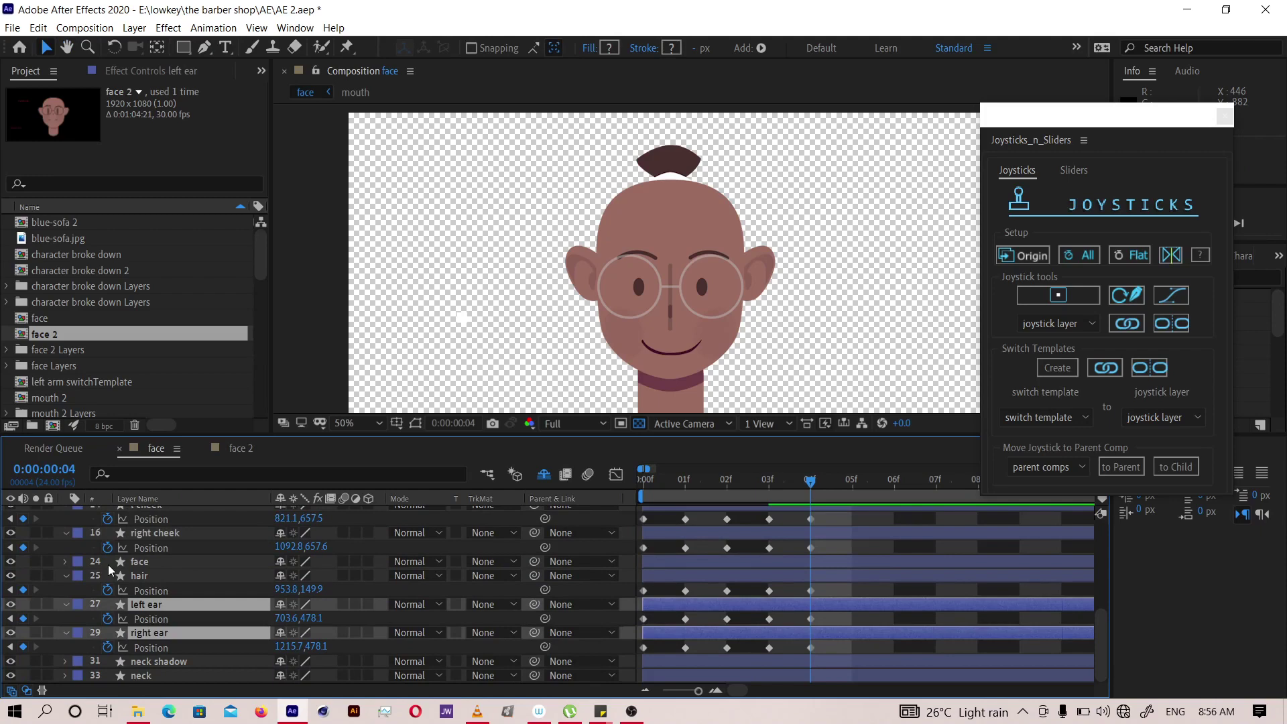
key("Up")
key("Up")
key("Up")
key("Up")
key("Up")
key("Up")
key("Up")
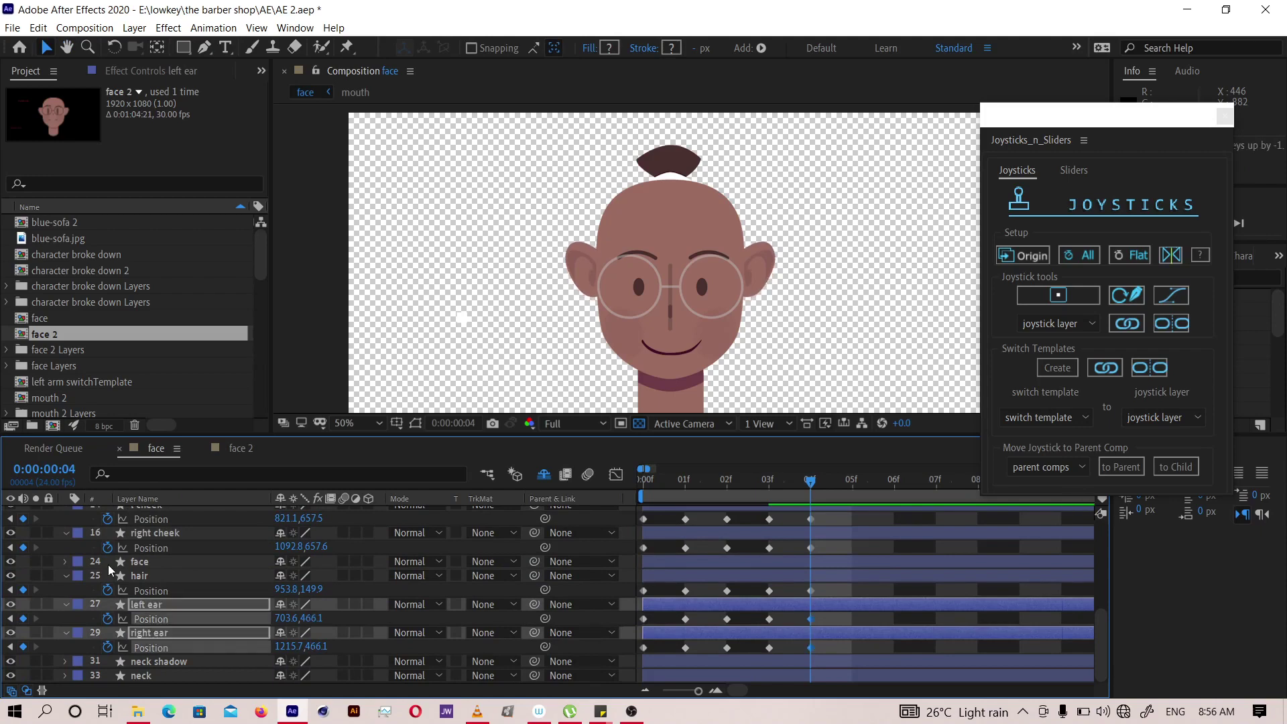
key("Up")
- Shift the hair layer 2 px up at frame 4, to a Y position of 147.9
left_click(139, 575)
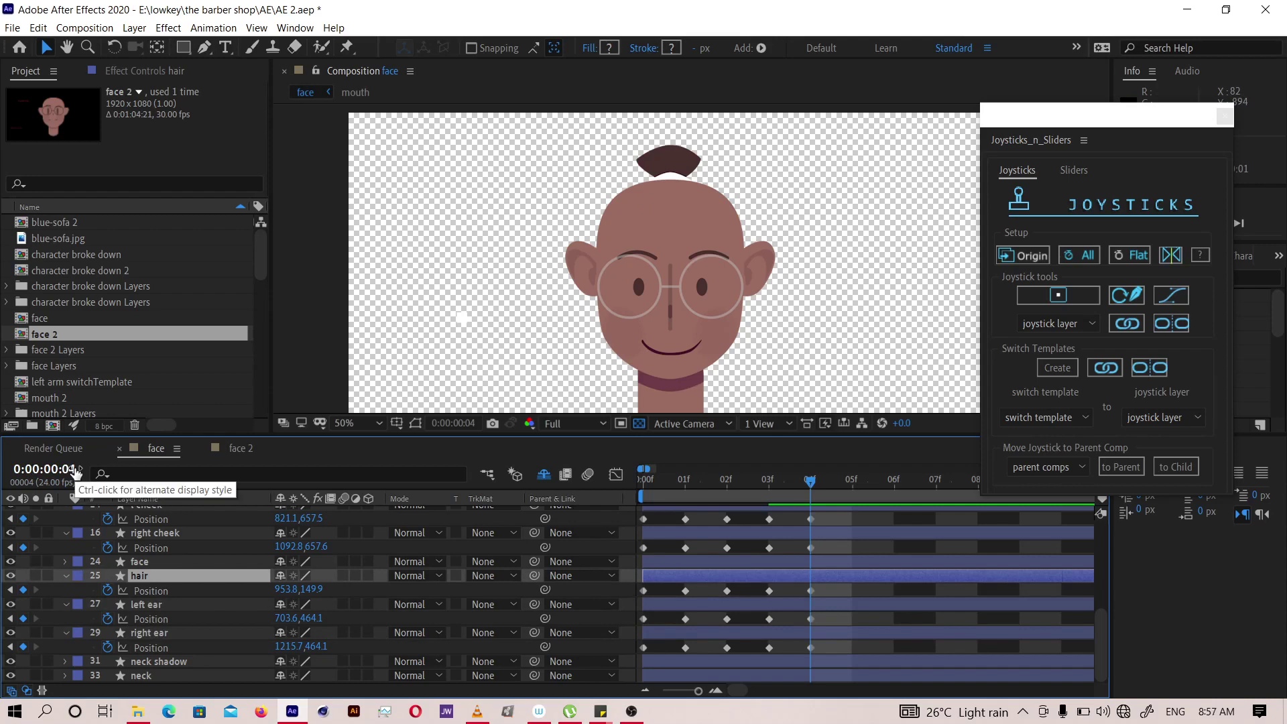
key("Up")
key("Up")
key("Up")
key("Up")
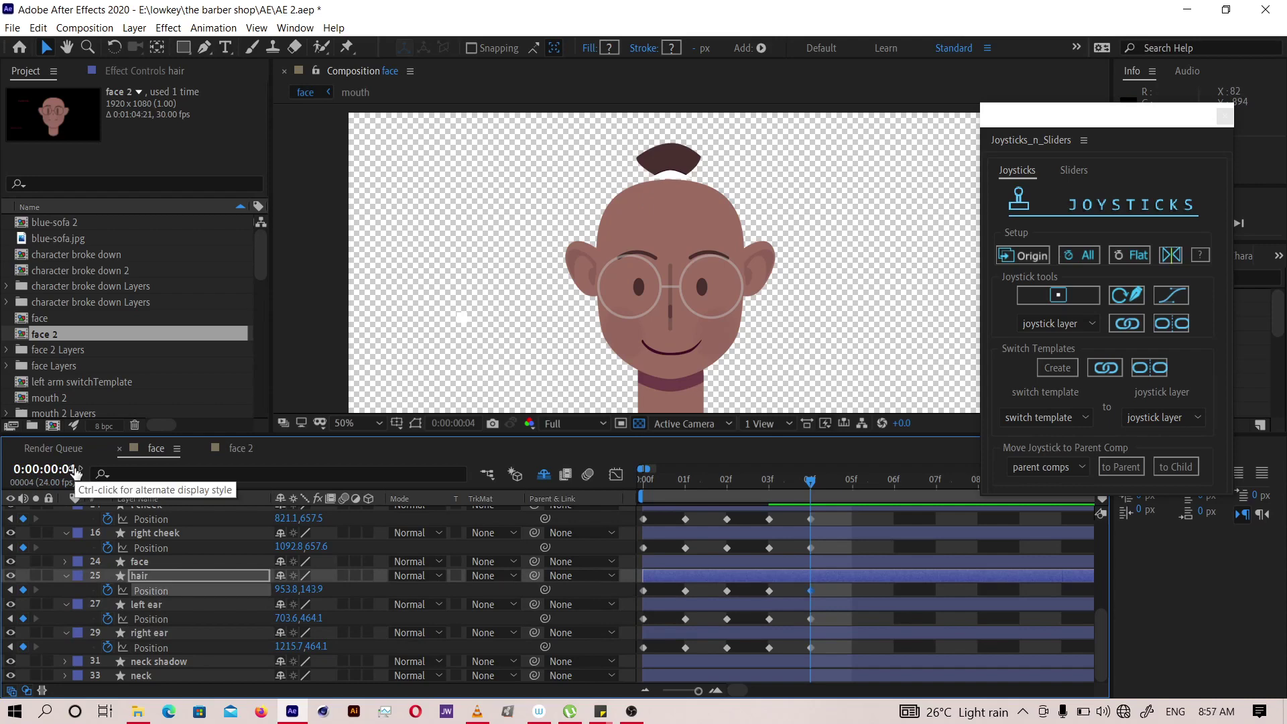
key("Down")
key("Down")
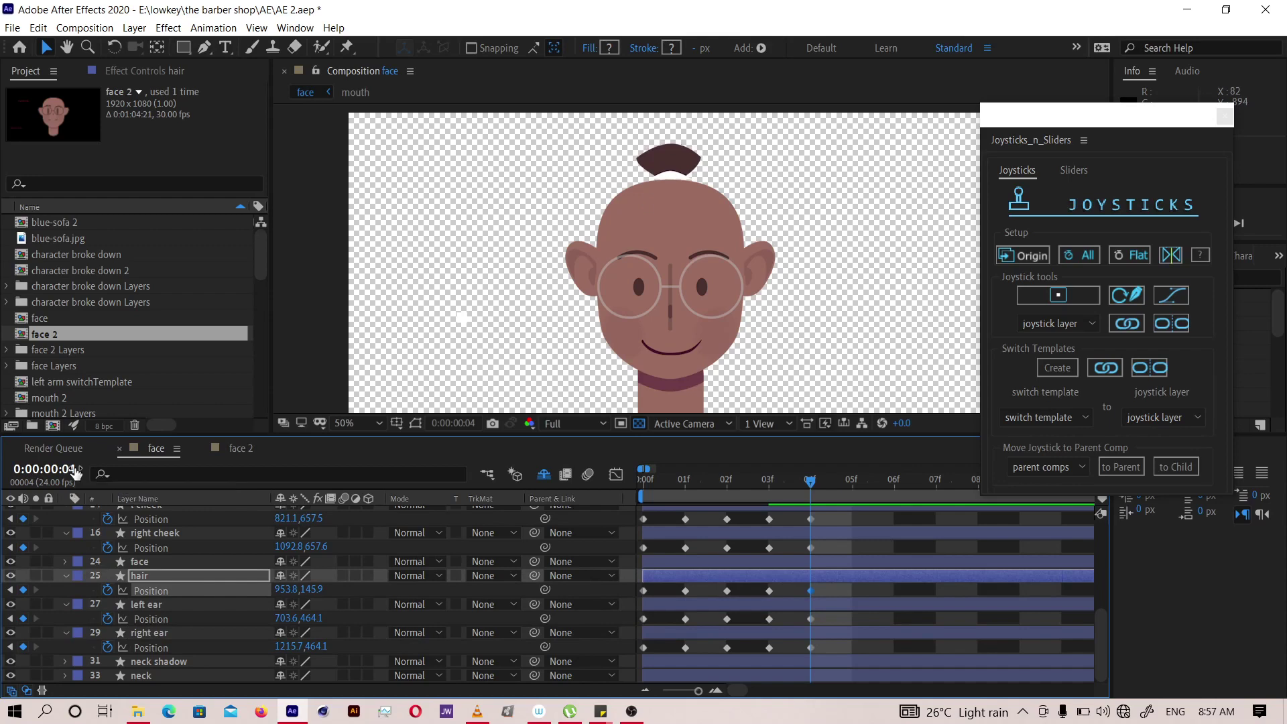
key("Down")
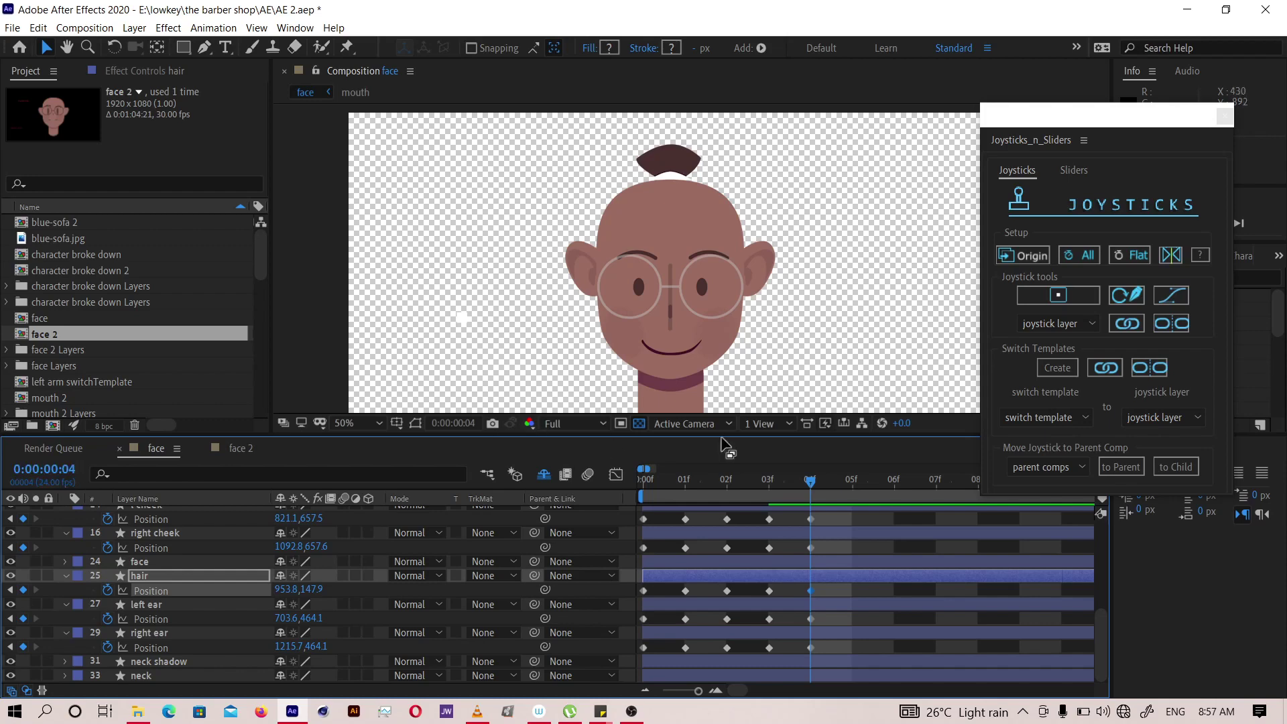
left_click(867, 556)
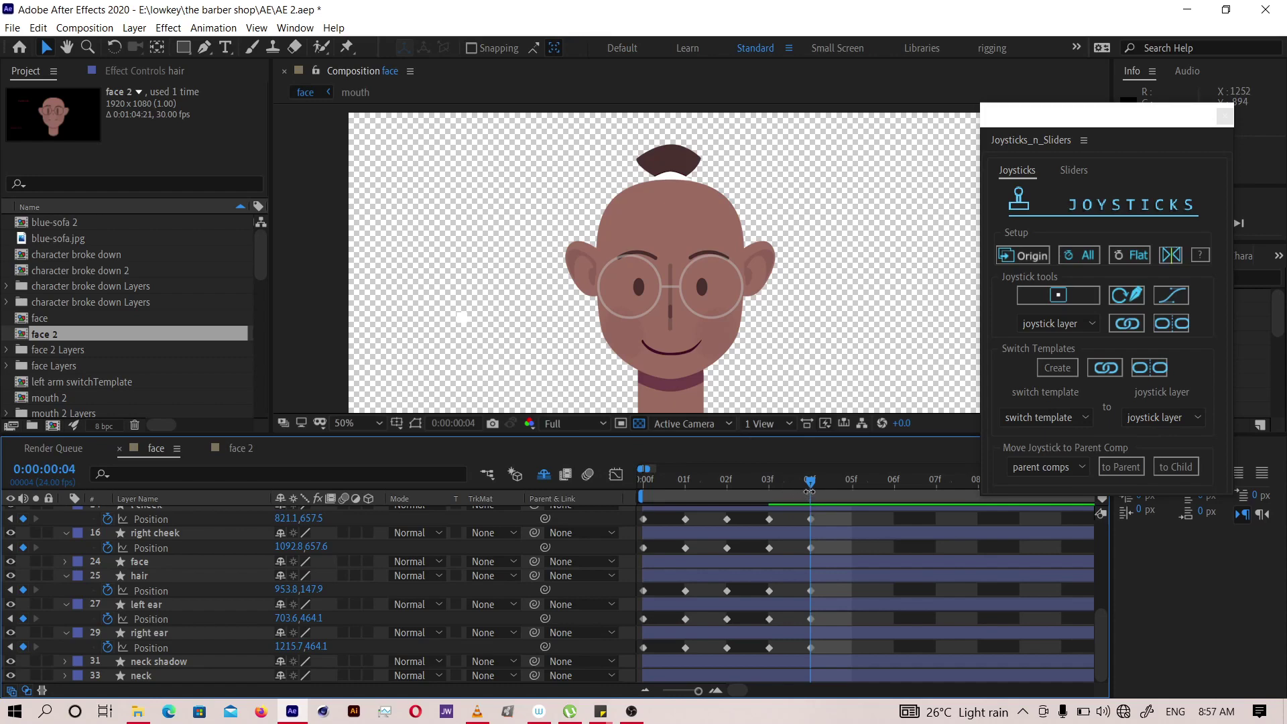
- Scrub back through the keyframed poses to compare the left and right head turns, stopping at frame 2
left_click_drag(803, 485, 713, 488)
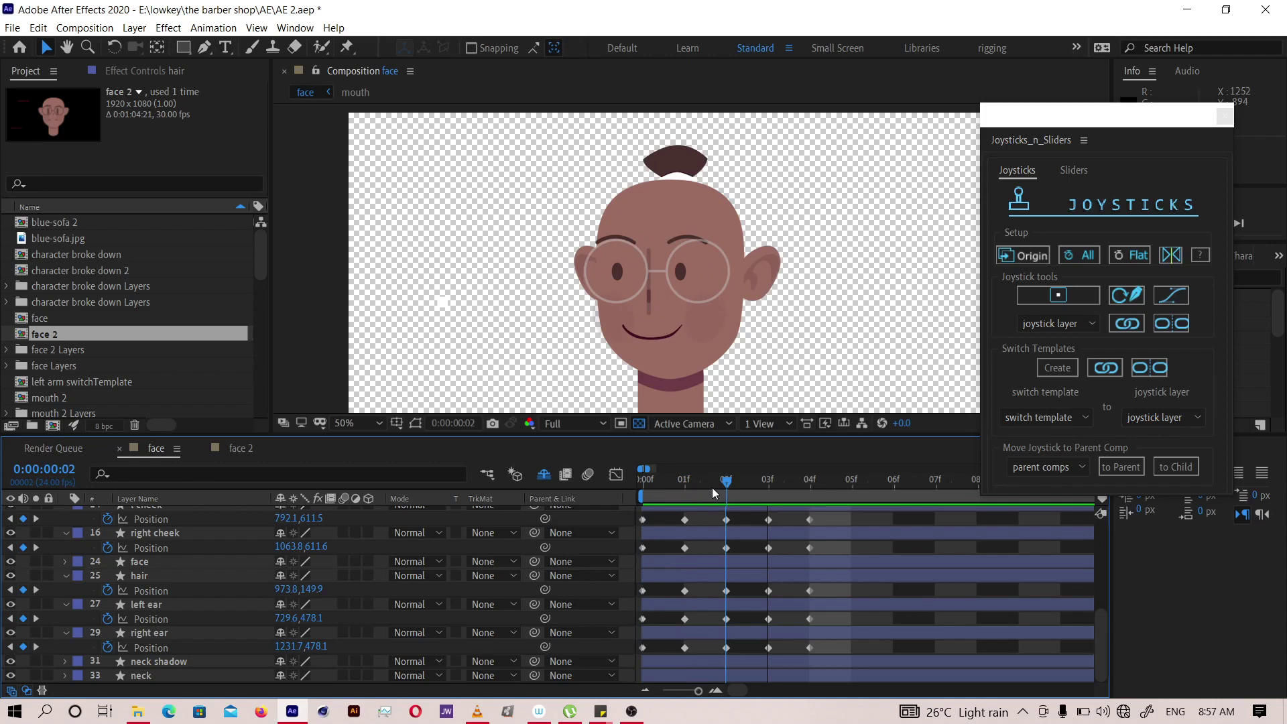
left_click_drag(741, 485, 691, 496)
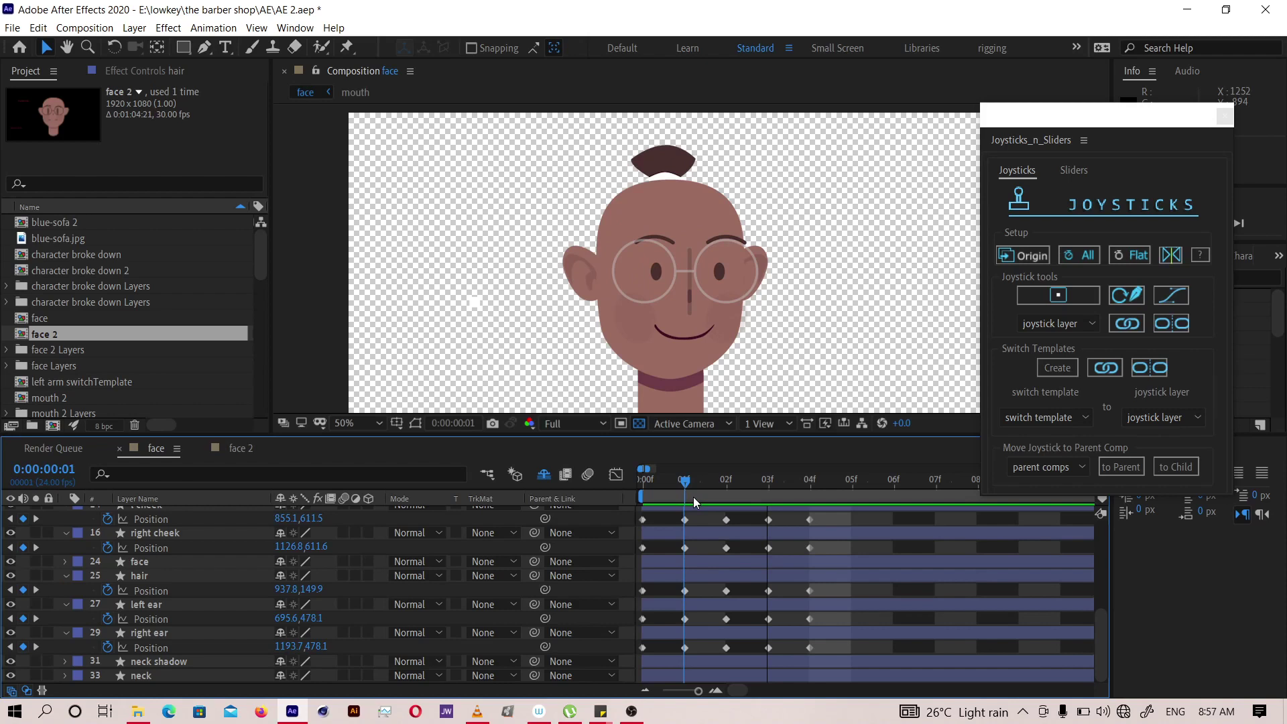
left_click_drag(694, 497, 704, 491)
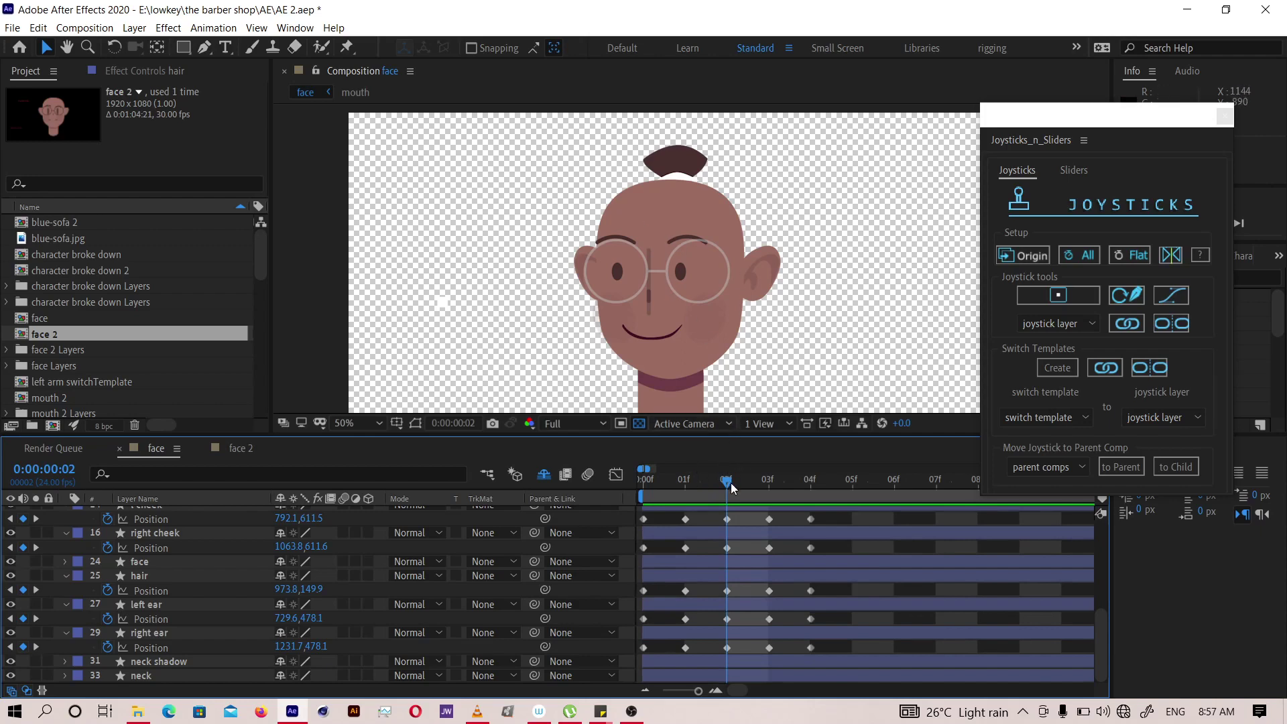
mouse_move(724, 478)
left_mouse_down()
mouse_move(749, 480)
mouse_move(697, 477)
mouse_move(726, 480)
left_mouse_up()
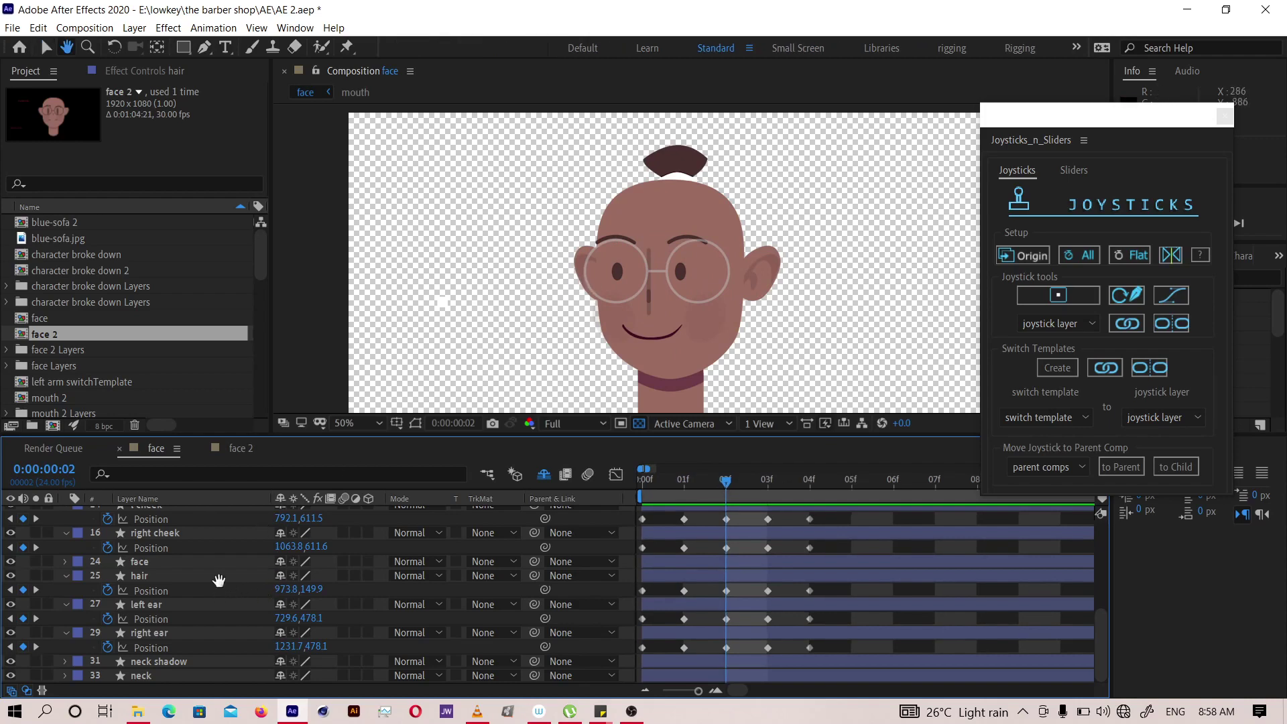
left_click(158, 637)
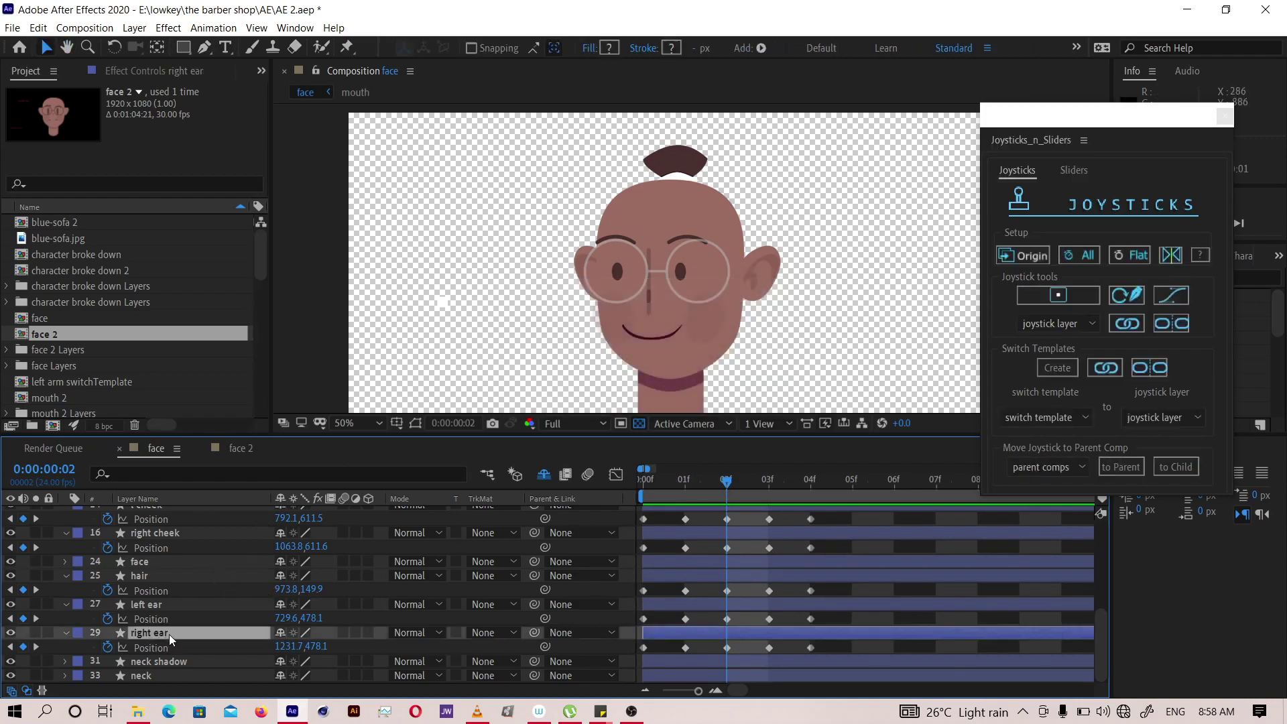
key("Right")
key("Right")
key("Left")
key("Left")
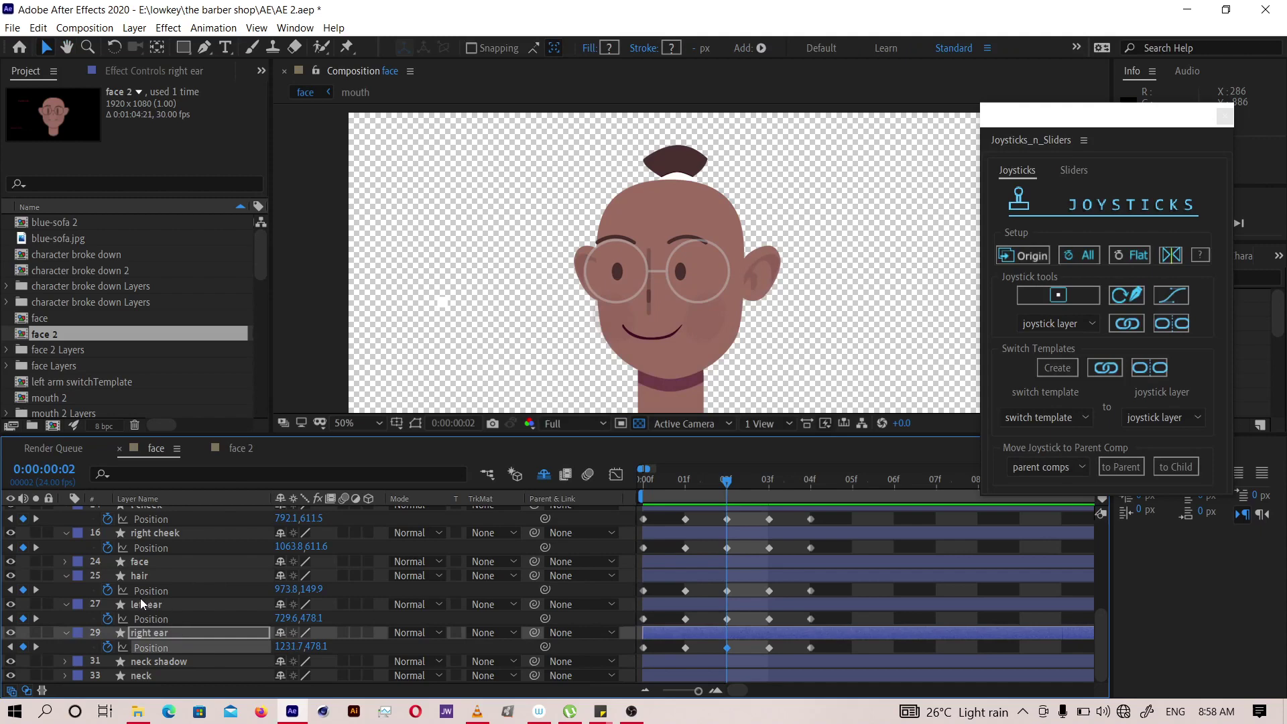
- At frame 2, shift the left ear 8 px right to X 737.6 and the right ear 4 px left to X 1227.7
left_click(156, 606)
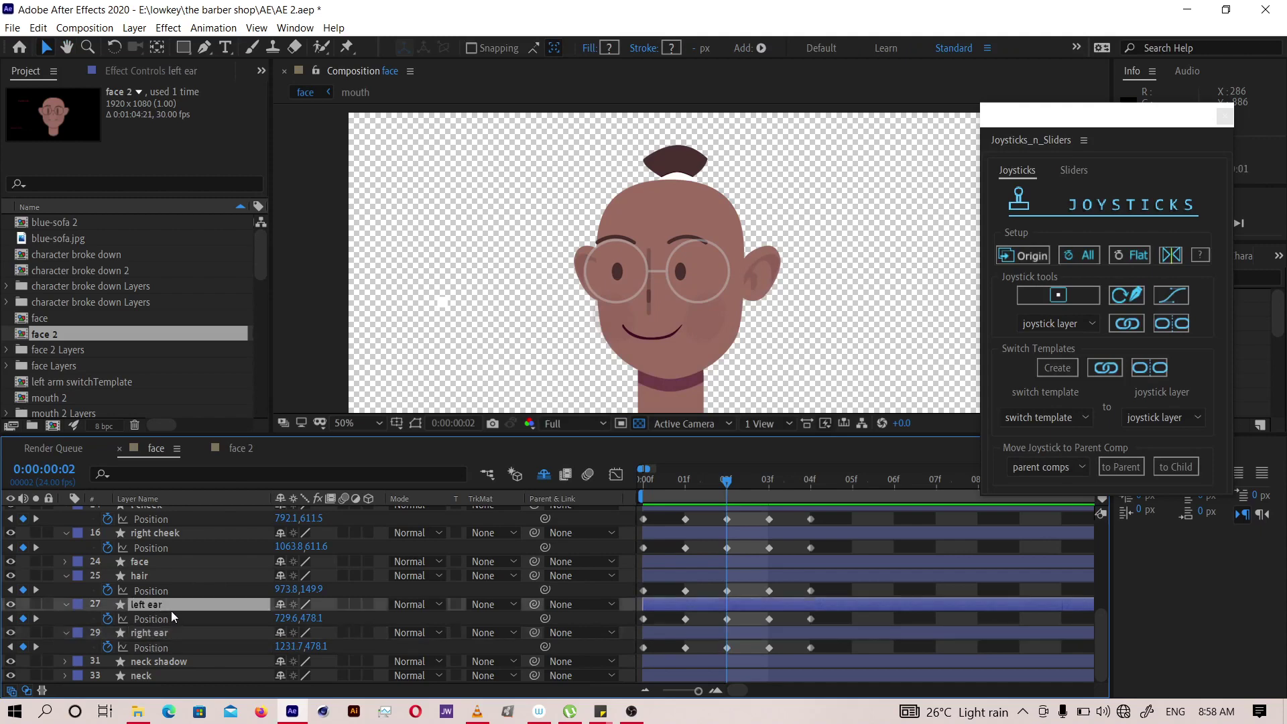
key("Right")
key("Right")
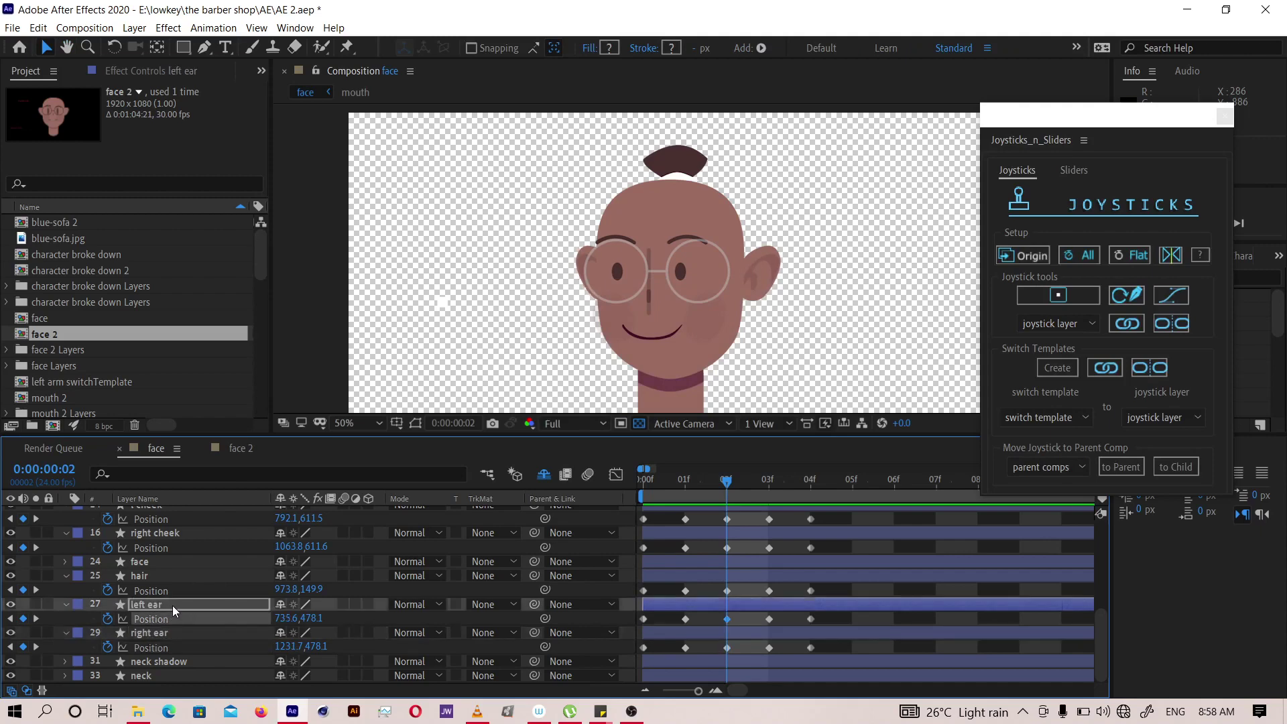
left_click(147, 633)
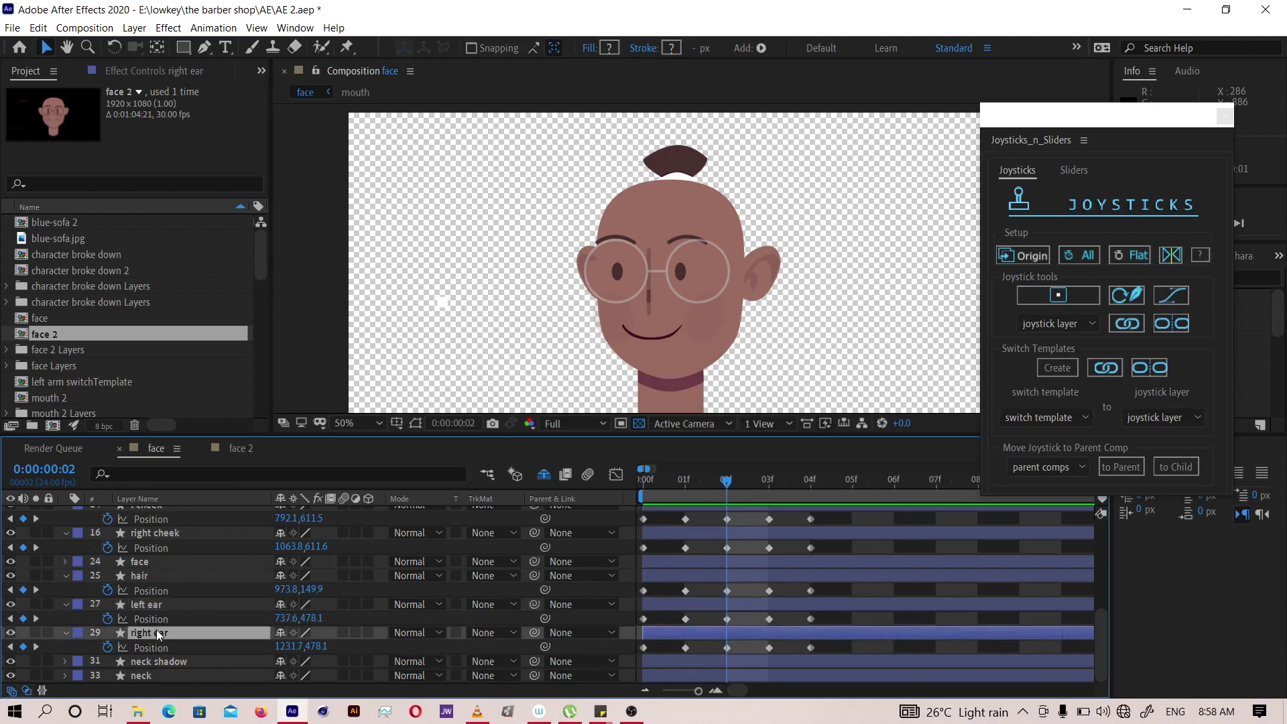
key("Left")
key("Left")
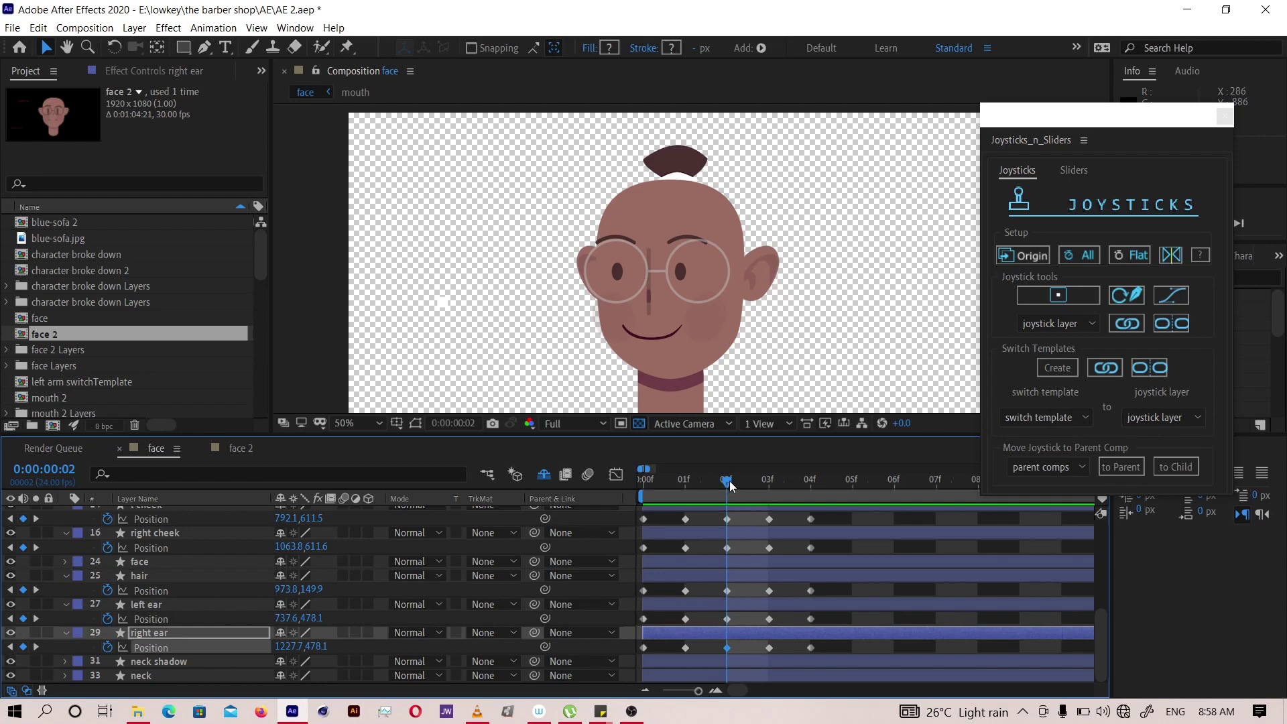
- Scrub between frames 0 and 4 to review all the keyframed head poses
left_click_drag(728, 484, 642, 488)
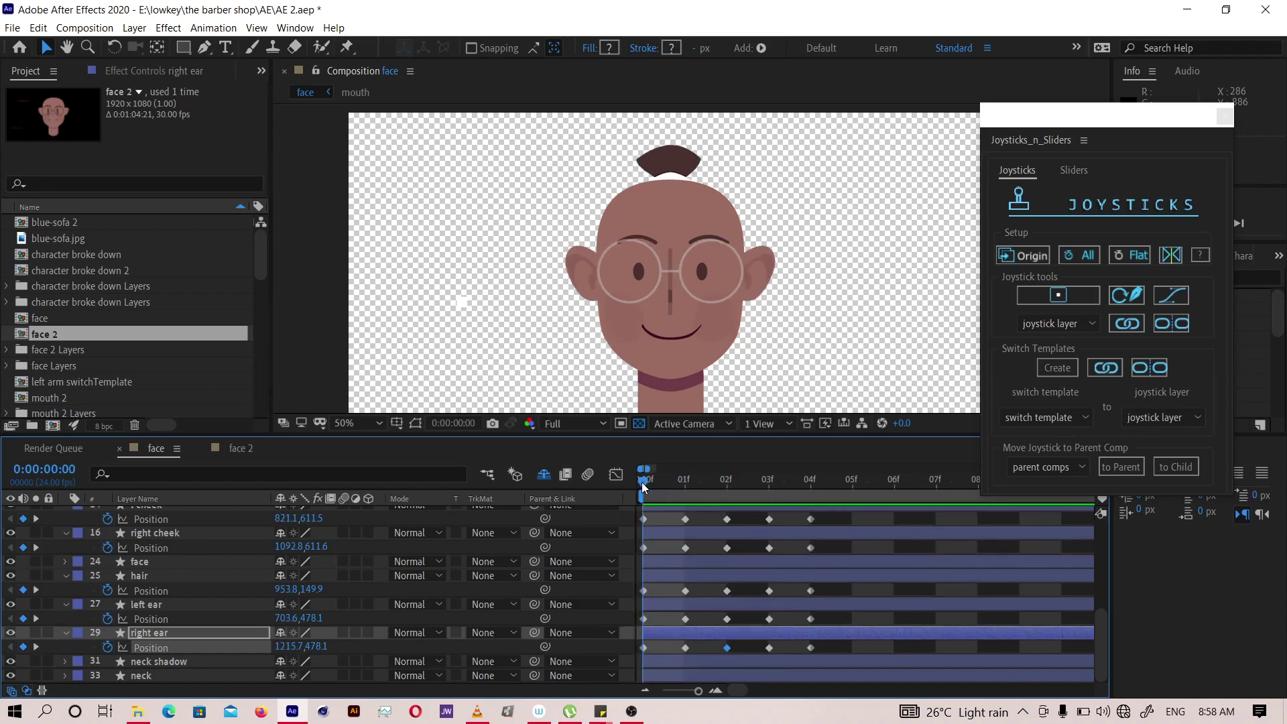
left_click_drag(649, 484, 794, 468)
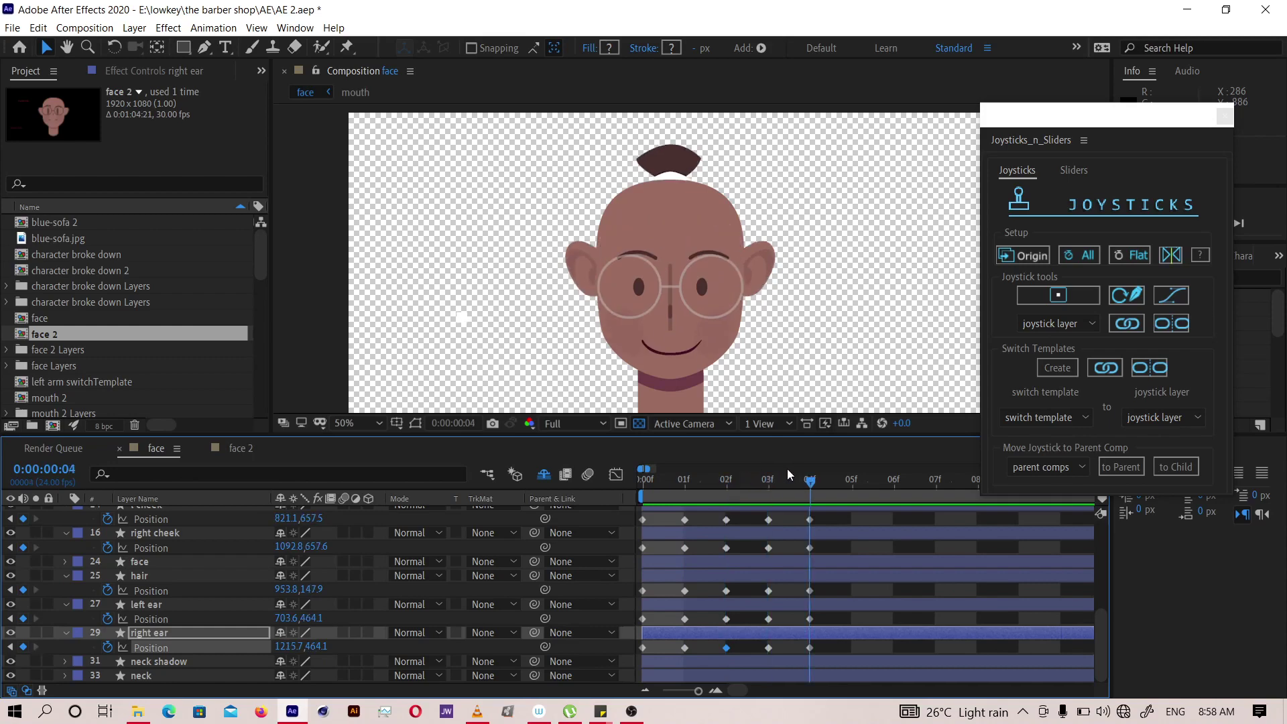
left_click_drag(787, 469, 718, 473)
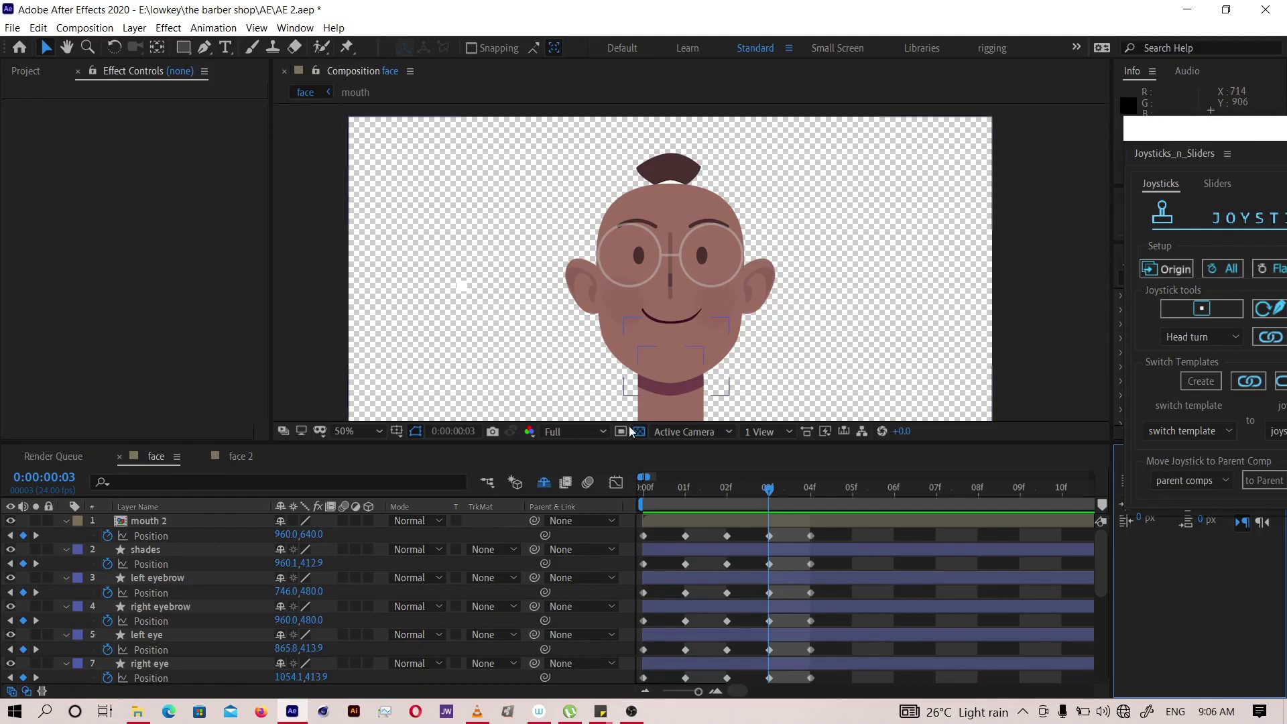
- Select all the keyframed face layers at frame 4 and create a joystick controller named "head turn" for them
mouse_move(767, 489)
left_mouse_down()
mouse_move(655, 512)
mouse_move(801, 519)
mouse_move(738, 520)
mouse_move(795, 521)
mouse_move(737, 585)
mouse_move(670, 630)
mouse_move(630, 697)
mouse_move(630, 666)
left_mouse_up()
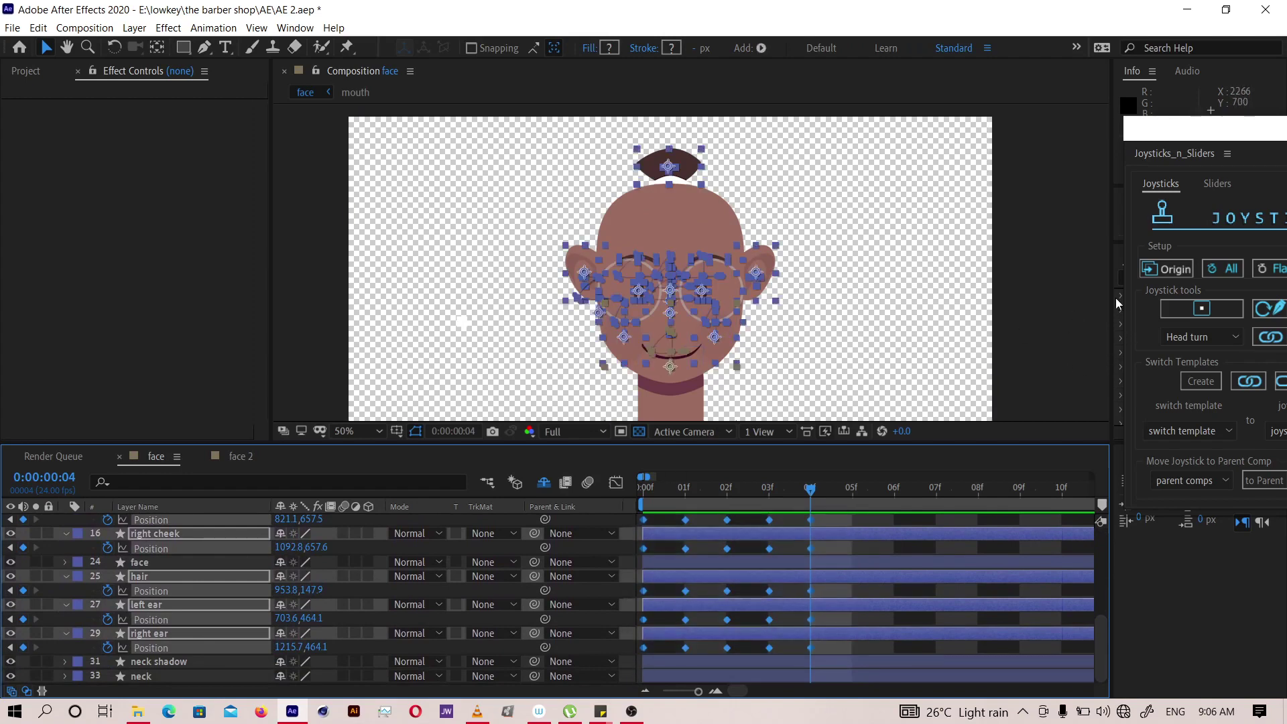
left_click_drag(1152, 137, 969, 112)
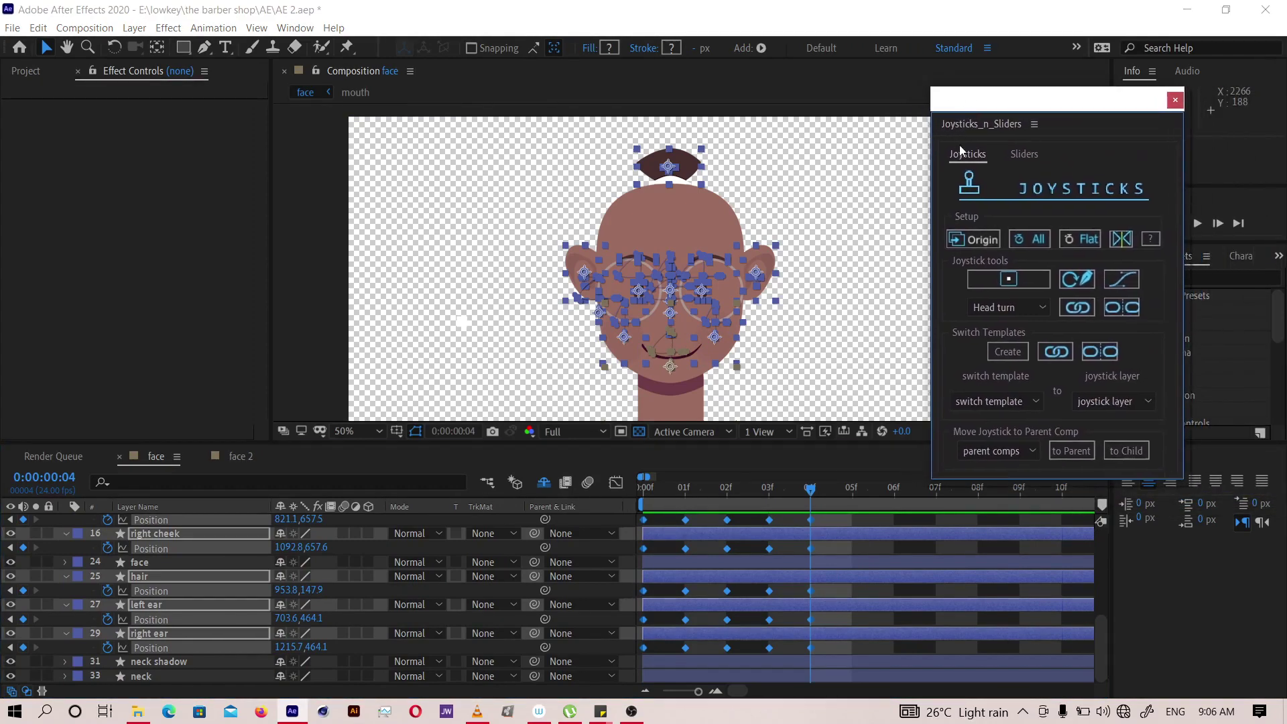
left_click(1008, 283)
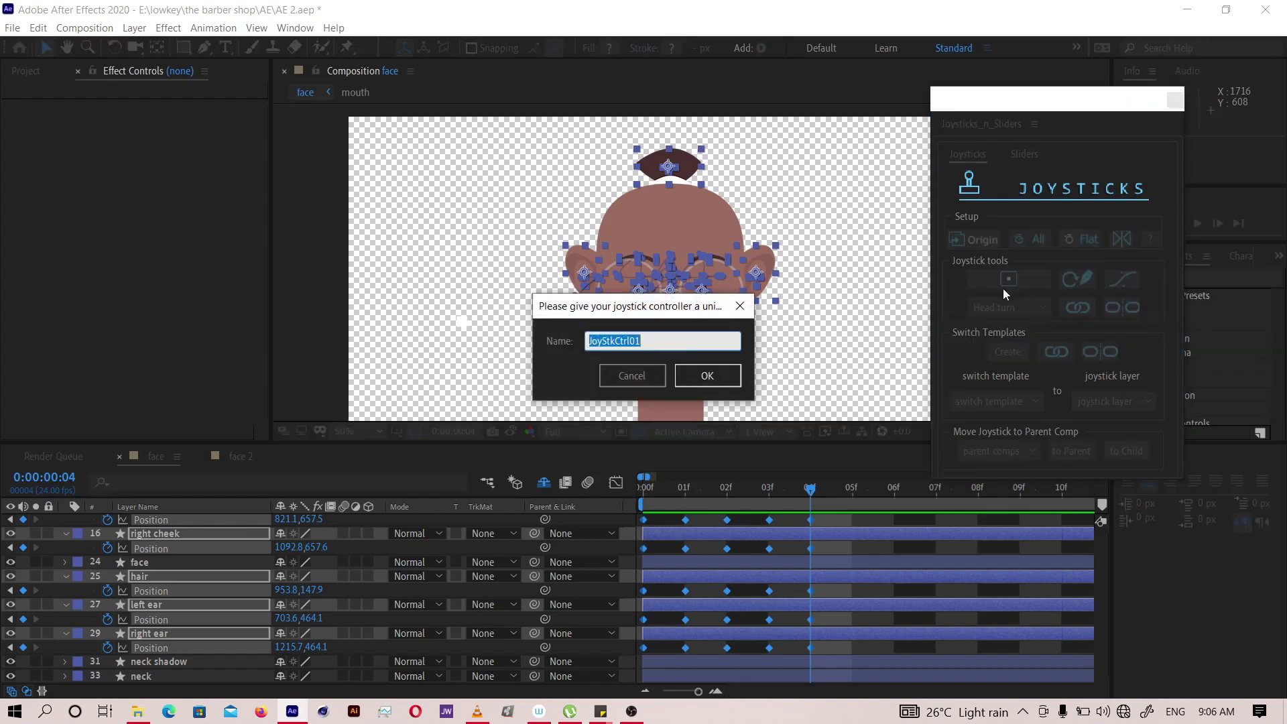
left_click_drag(684, 298, 887, 378)
type("head tur")
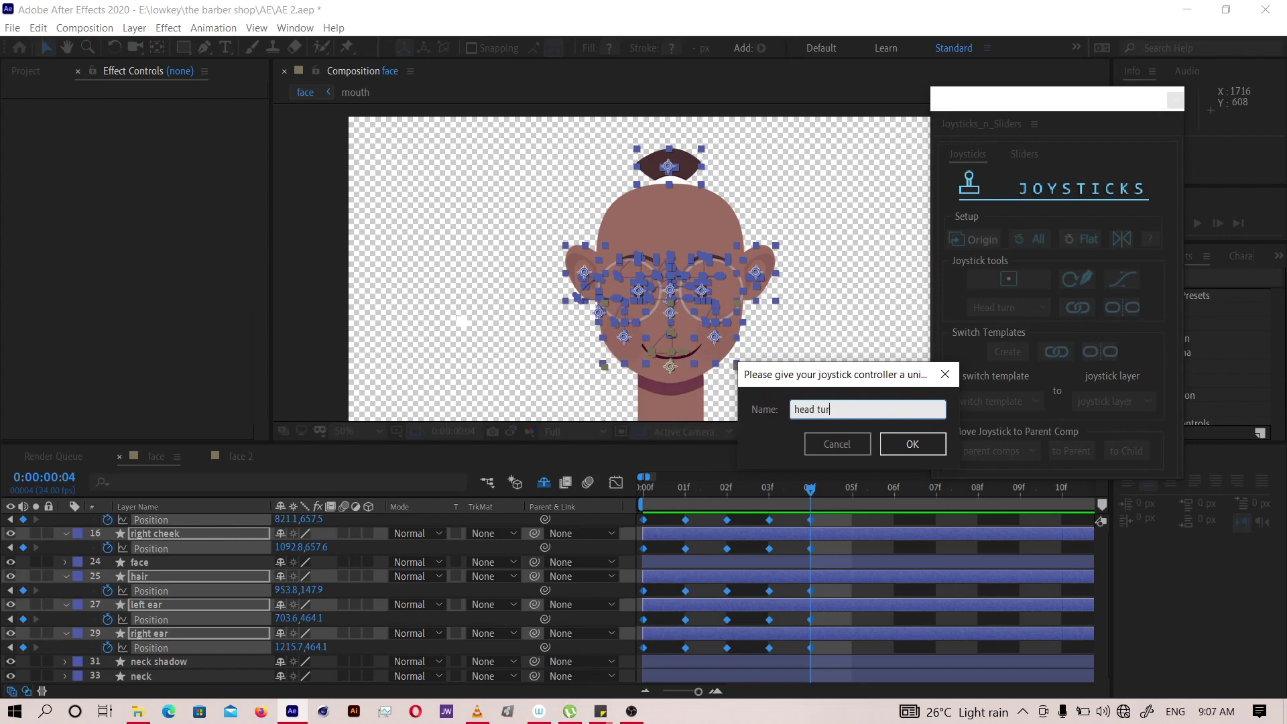
type("n")
key("Return")
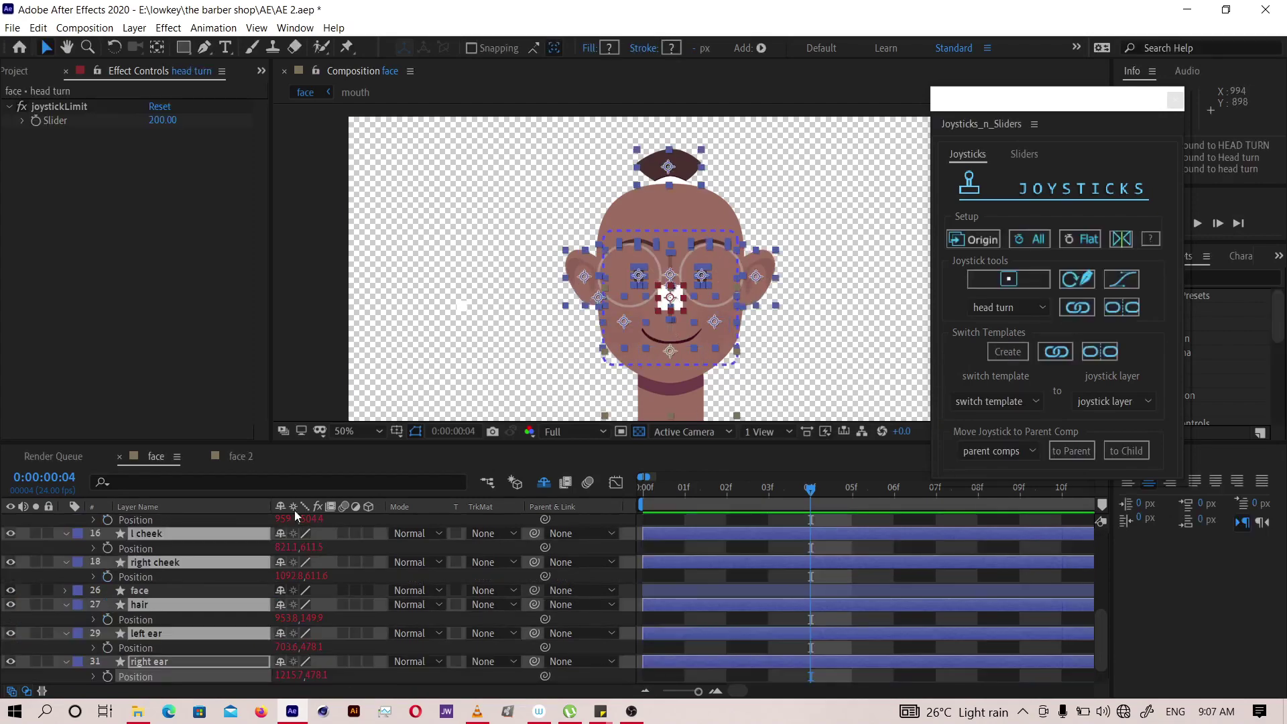
- Select only the head turn controller, try moving it on the face, and undo the movement
key("space")
left_click_drag(208, 596, 207, 599)
scroll(208, 599, "up", 6)
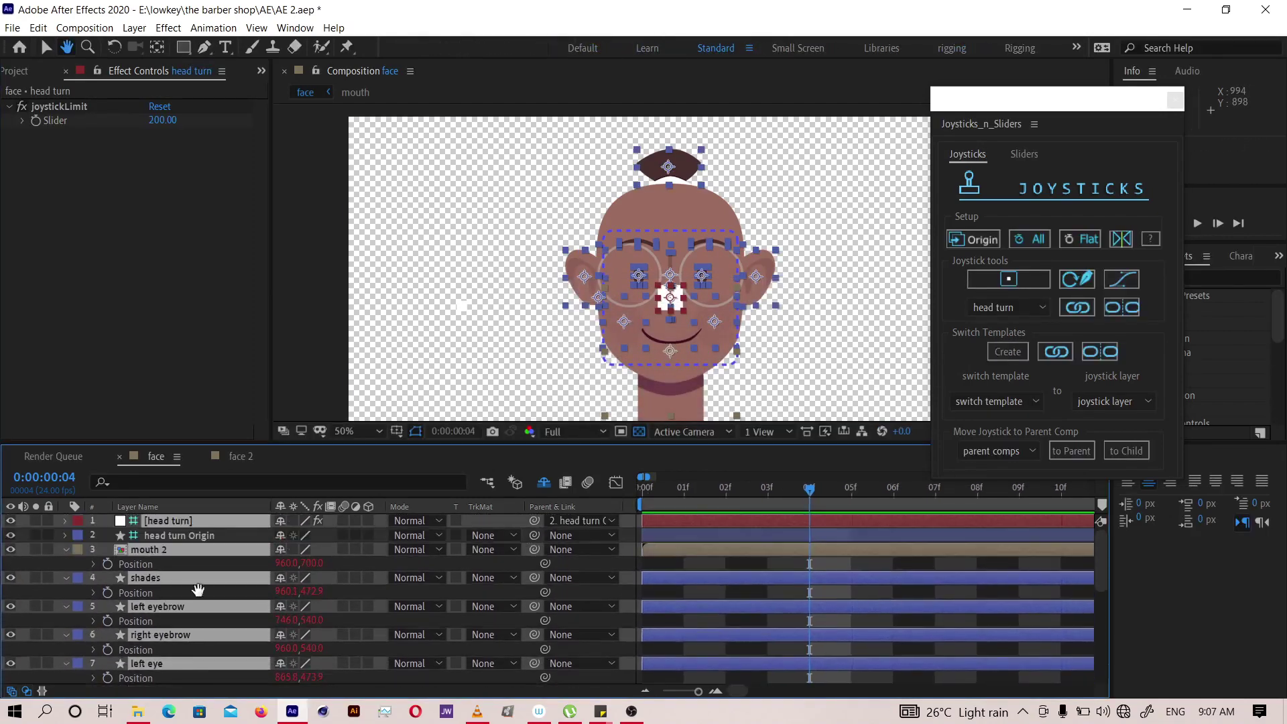
left_click(335, 406)
left_click(180, 520)
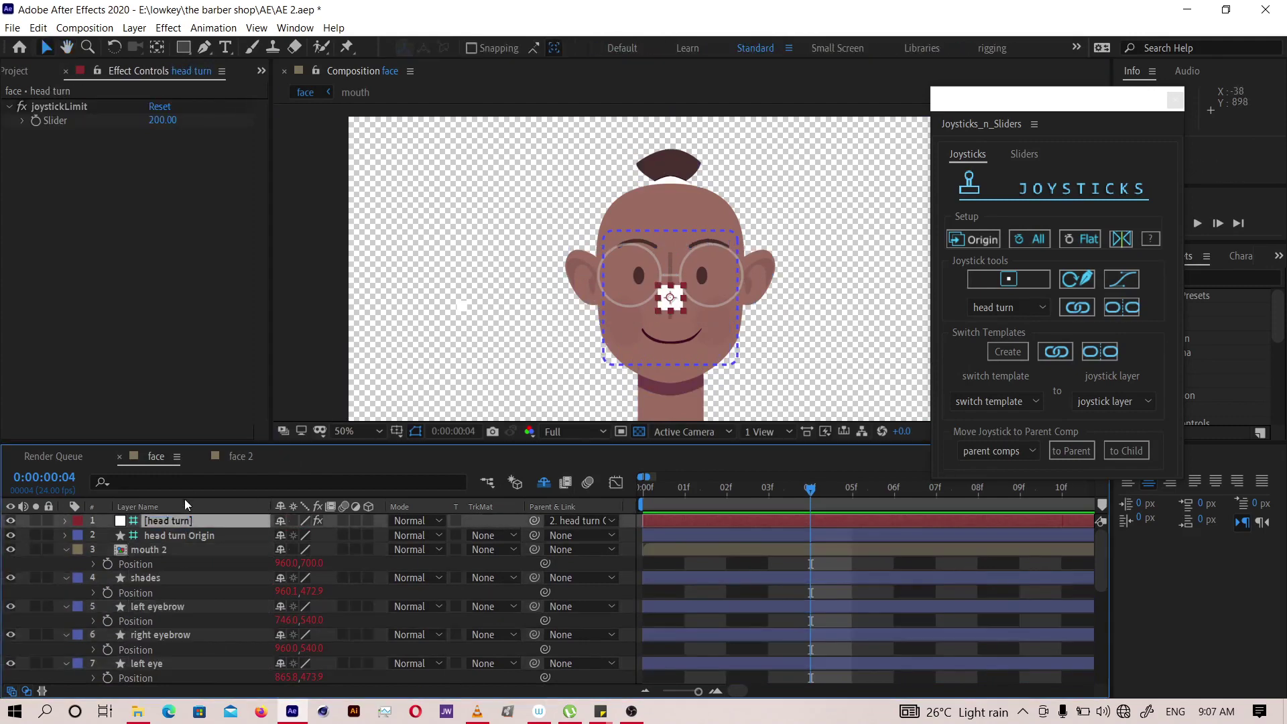
mouse_move(668, 299)
left_mouse_down()
mouse_move(706, 297)
mouse_move(648, 299)
mouse_move(672, 297)
mouse_move(666, 282)
mouse_move(658, 305)
mouse_move(674, 301)
left_mouse_up()
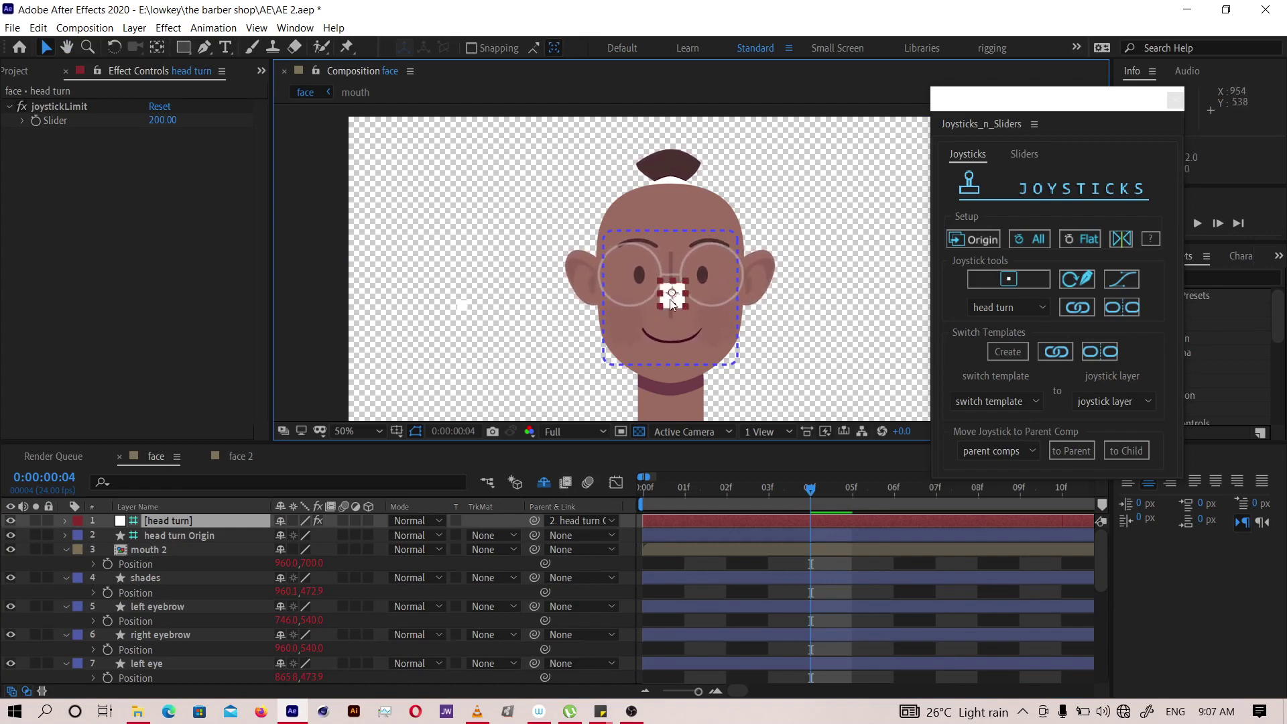
key("ctrl+z")
left_click(674, 306)
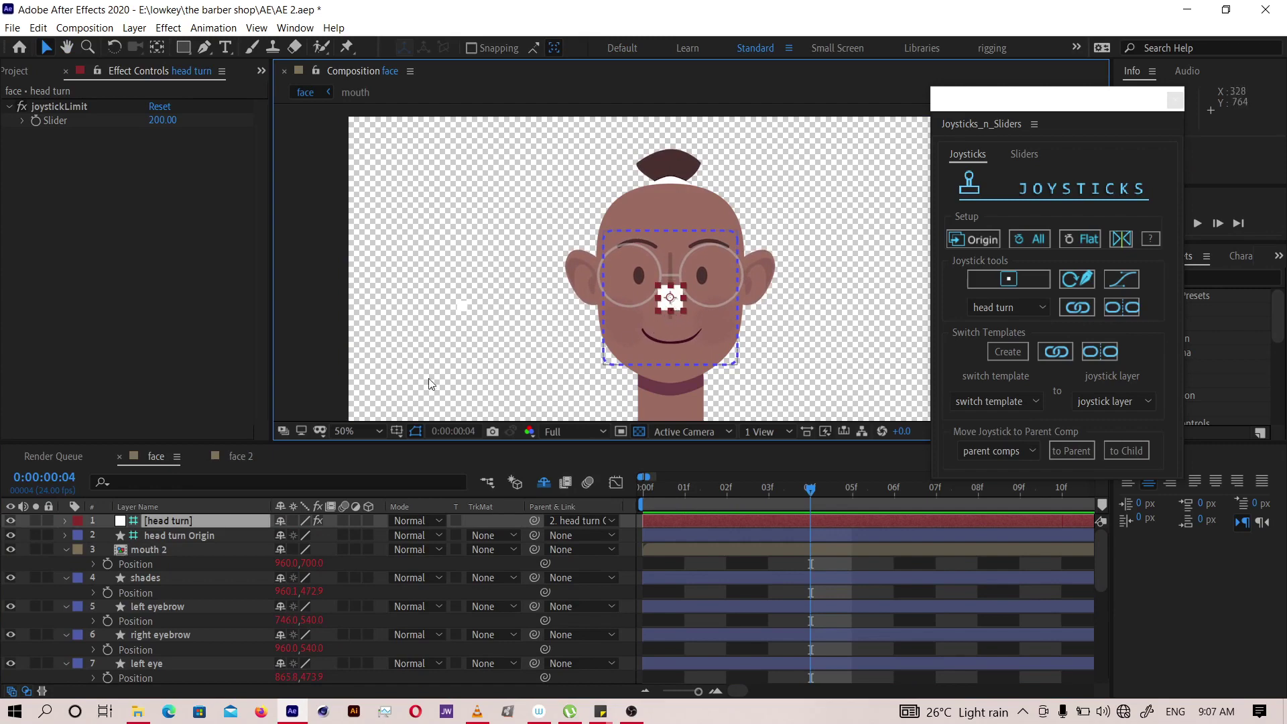
- Move the head turn Origin layer about 520 px horizontally to the right, clear of the face
left_click(183, 535)
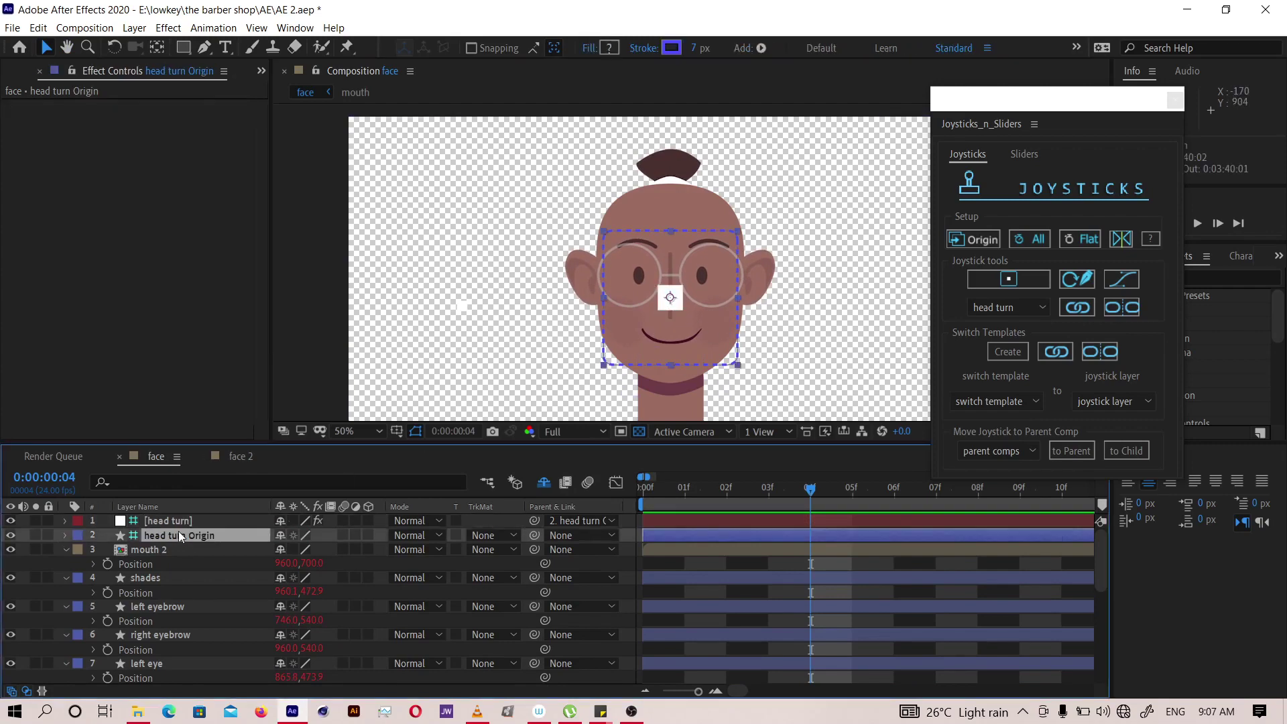
key("shift+Right")
key("shift+Right")
key("shift+Right")
key("shift+Right")
key("shift+Right")
key("shift+Right")
key("shift+Right")
key("shift+Right")
key("shift+Right")
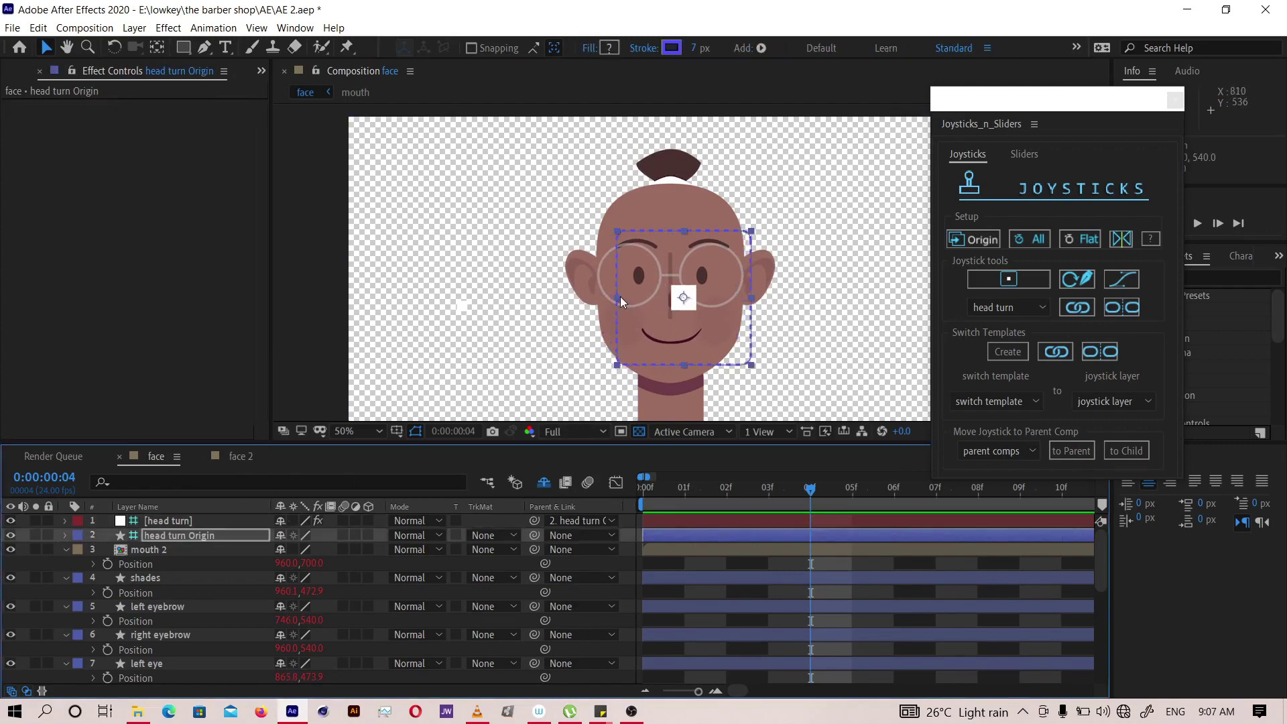
key("shift+Right")
key("shift+Right")
key("shift+Right")
key("shift+Right")
key("shift+Right")
key("shift+Right")
key("shift+Right")
key("shift+Right")
key("shift+Right")
key("shift+Right")
key("shift+Right")
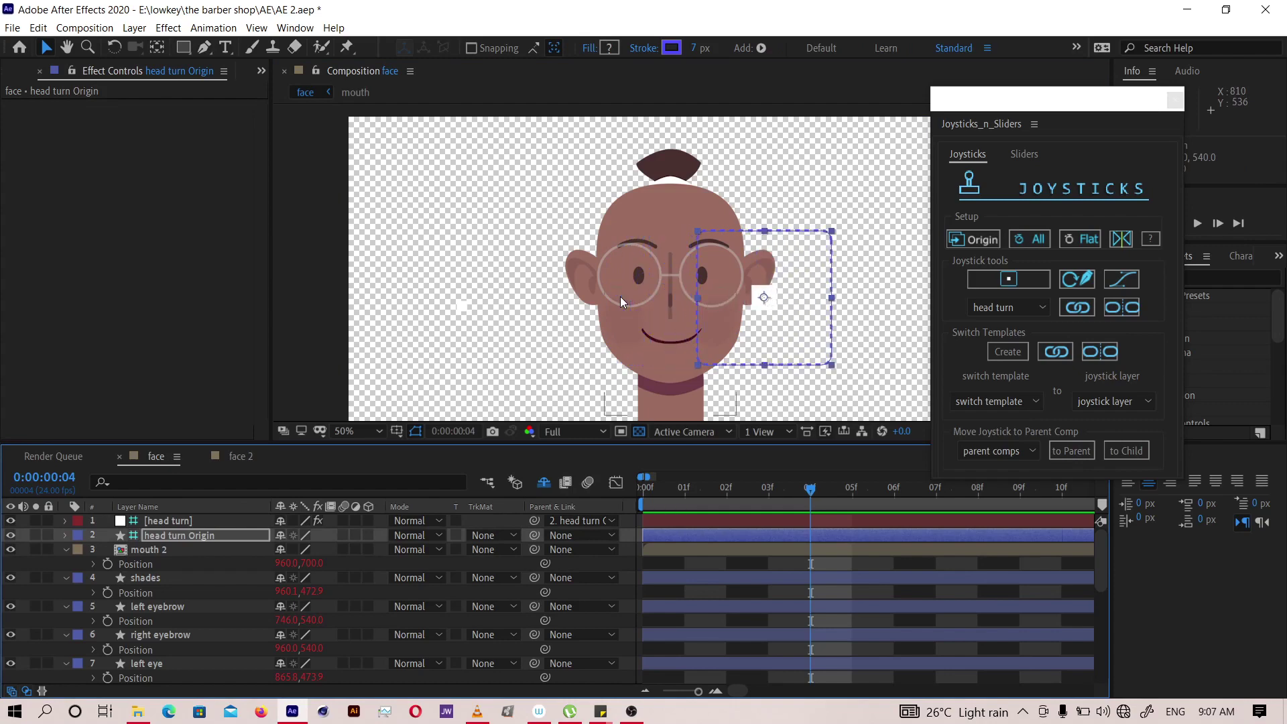
key("shift+Right")
key("shift+Right")
key("shift+Right")
key("shift+Right")
key("shift+Right")
key("shift+Right")
key("shift+Right")
key("shift+Right")
key("shift+Right")
key("shift+Right")
key("shift+Right")
key("shift+Right")
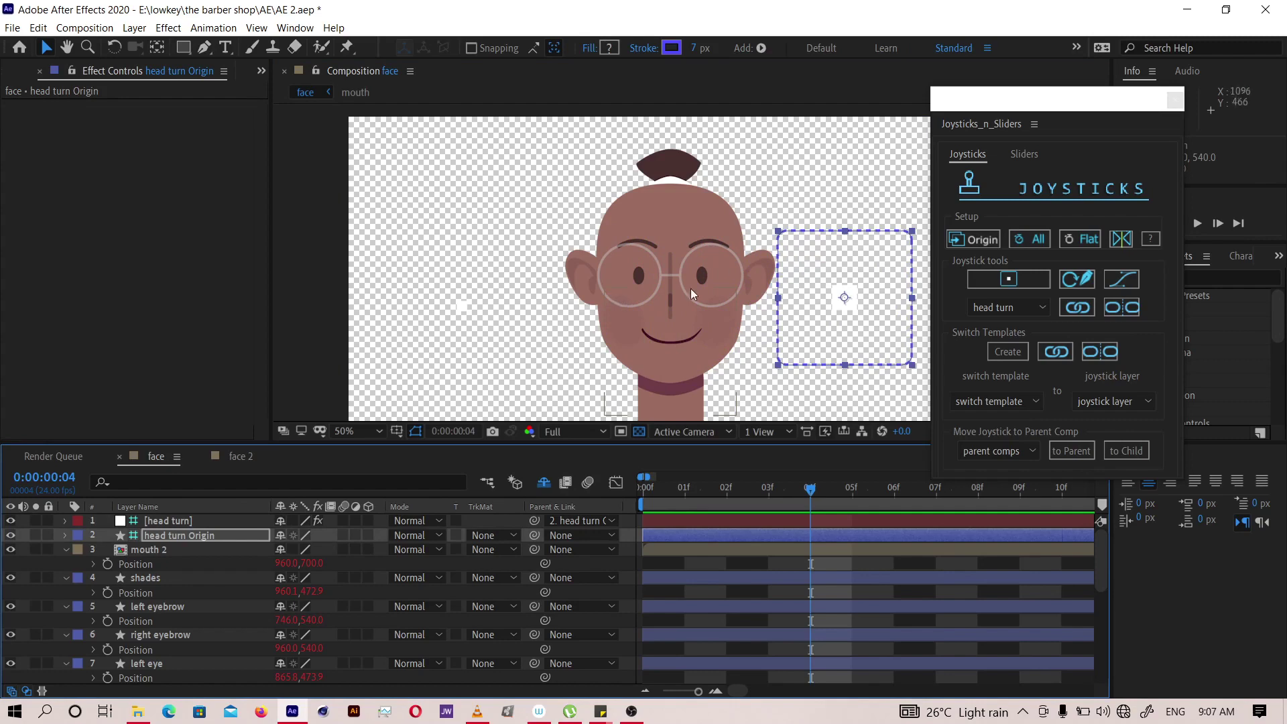
- Select only the head turn controller and move it within its frame to test the head turn
left_click(404, 203)
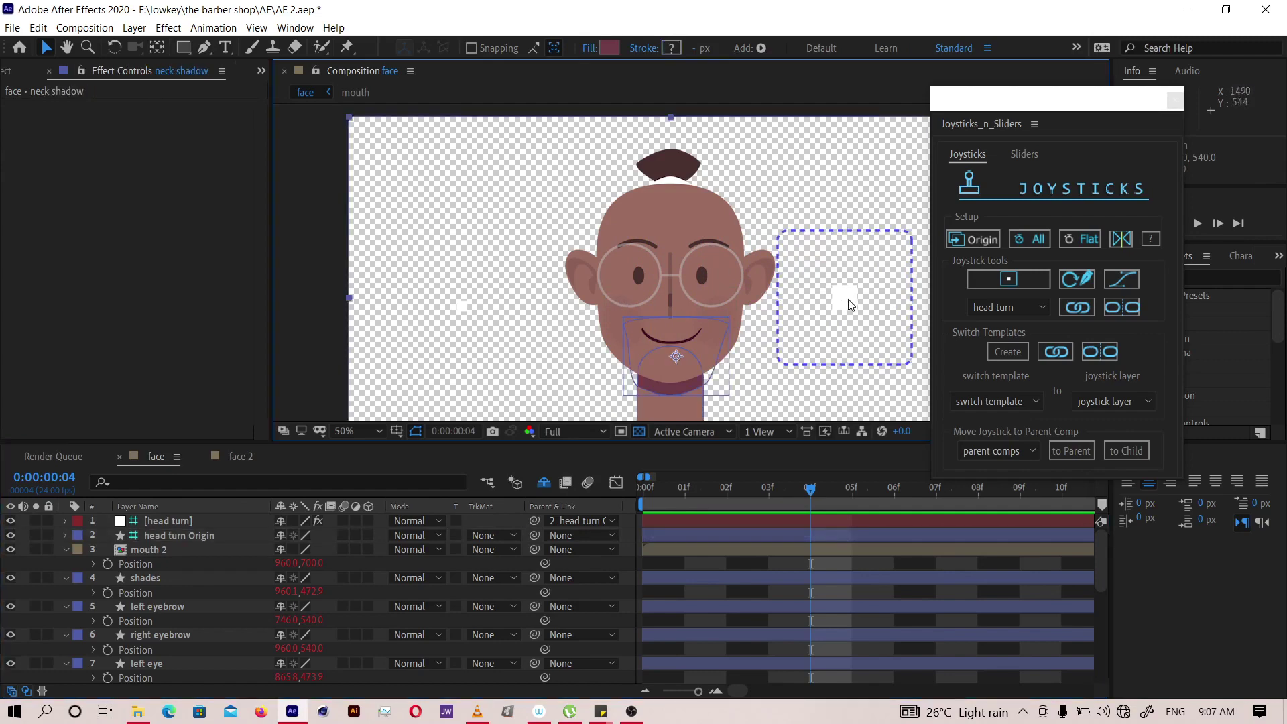
left_click(303, 388)
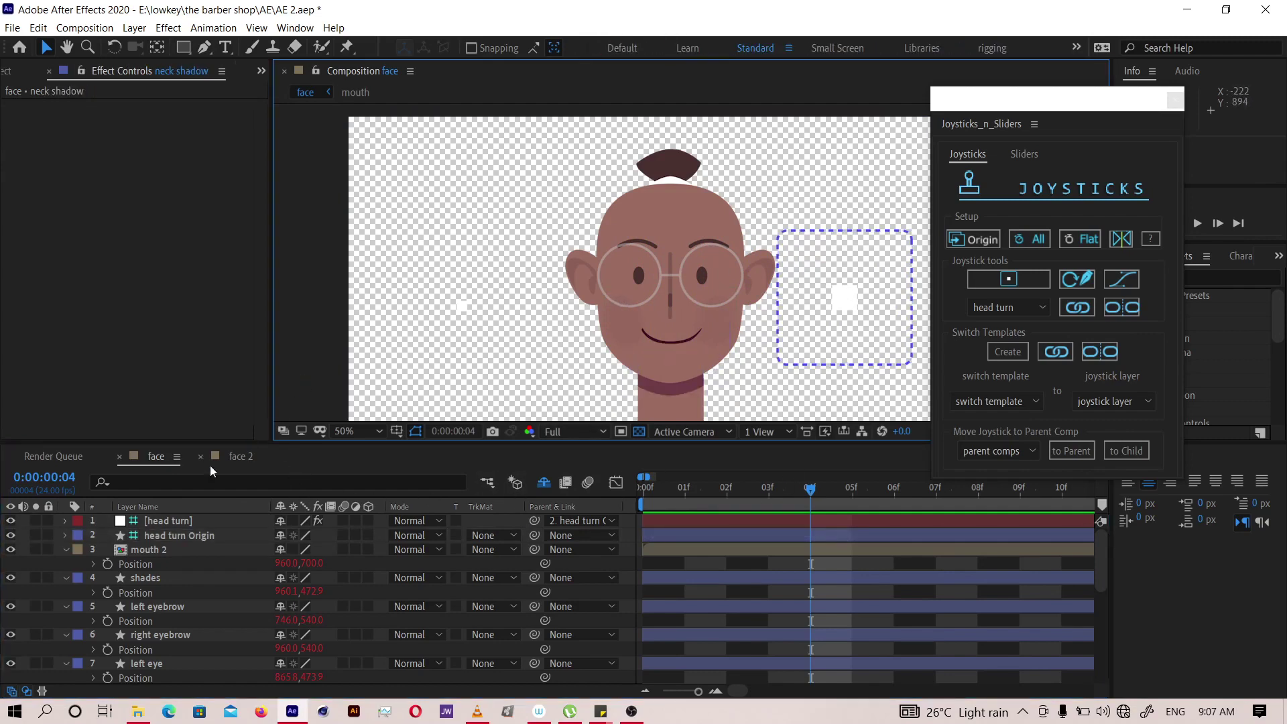
left_click(156, 523)
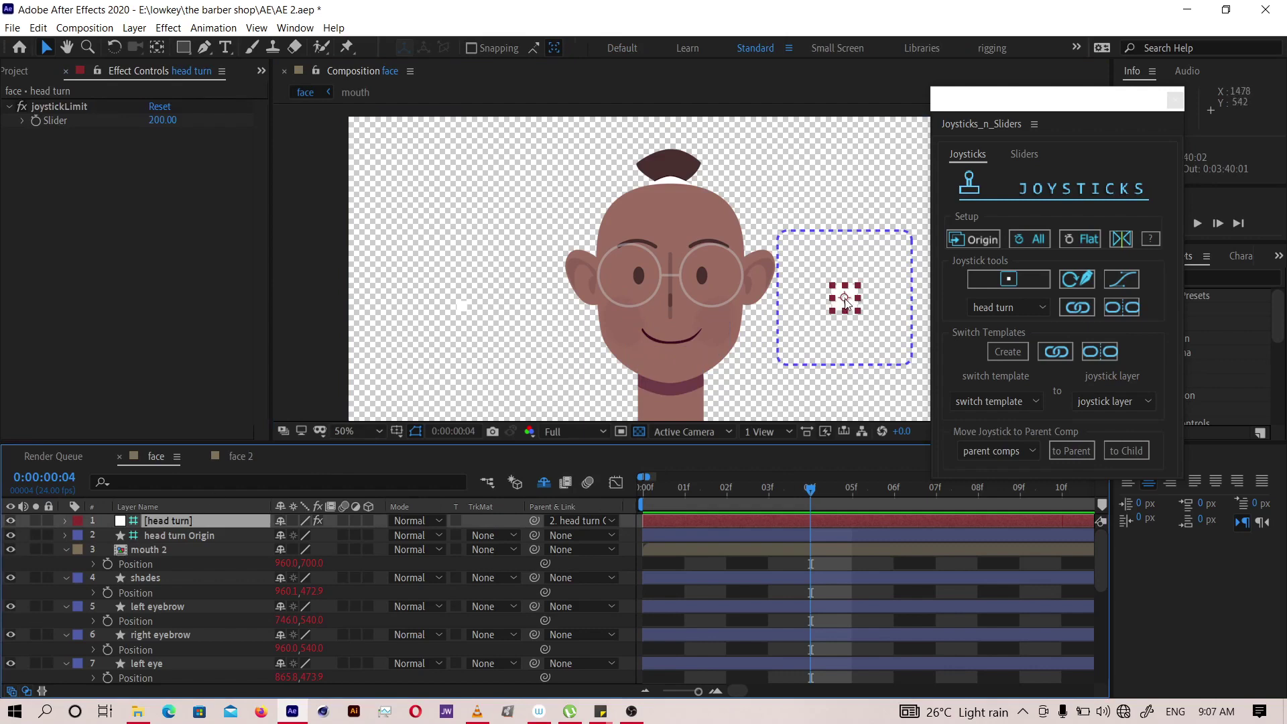
mouse_move(854, 301)
left_mouse_down()
mouse_move(890, 297)
mouse_move(794, 297)
mouse_move(837, 295)
mouse_move(843, 255)
mouse_move(849, 349)
mouse_move(846, 300)
mouse_move(802, 298)
mouse_move(891, 297)
mouse_move(850, 301)
left_mouse_up()
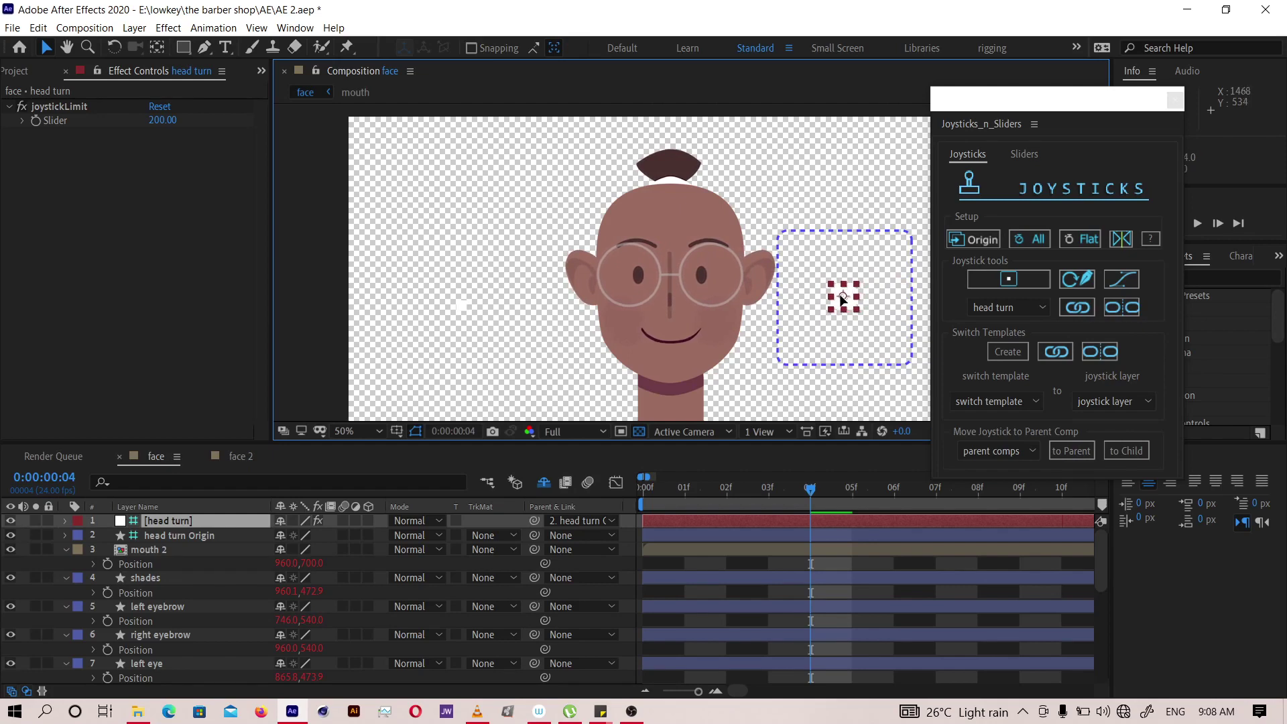
- Move the head turn controller toward the right edge of its frame to test the rightward turn, leaving it deselected
left_click_drag(843, 300, 885, 292)
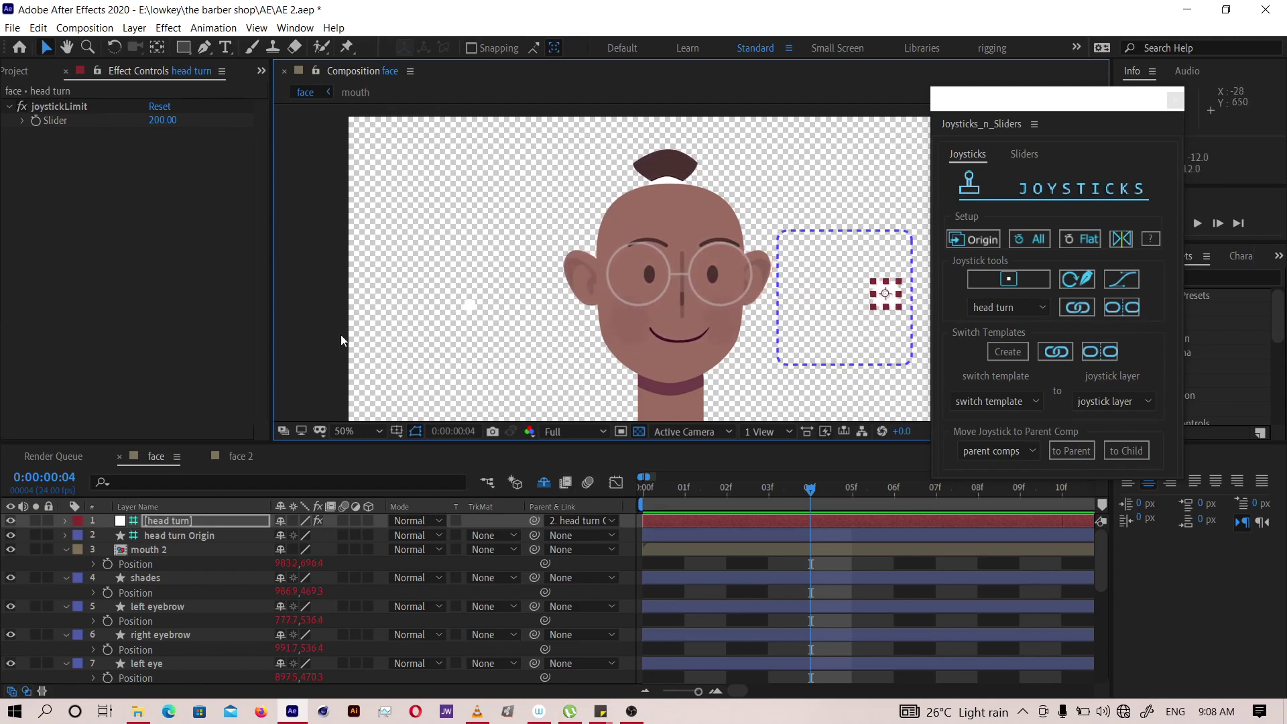
left_click(315, 355)
- Lock the neck shadow and neck layers so they cannot be selected in place of the mouth controller
left_click(470, 307)
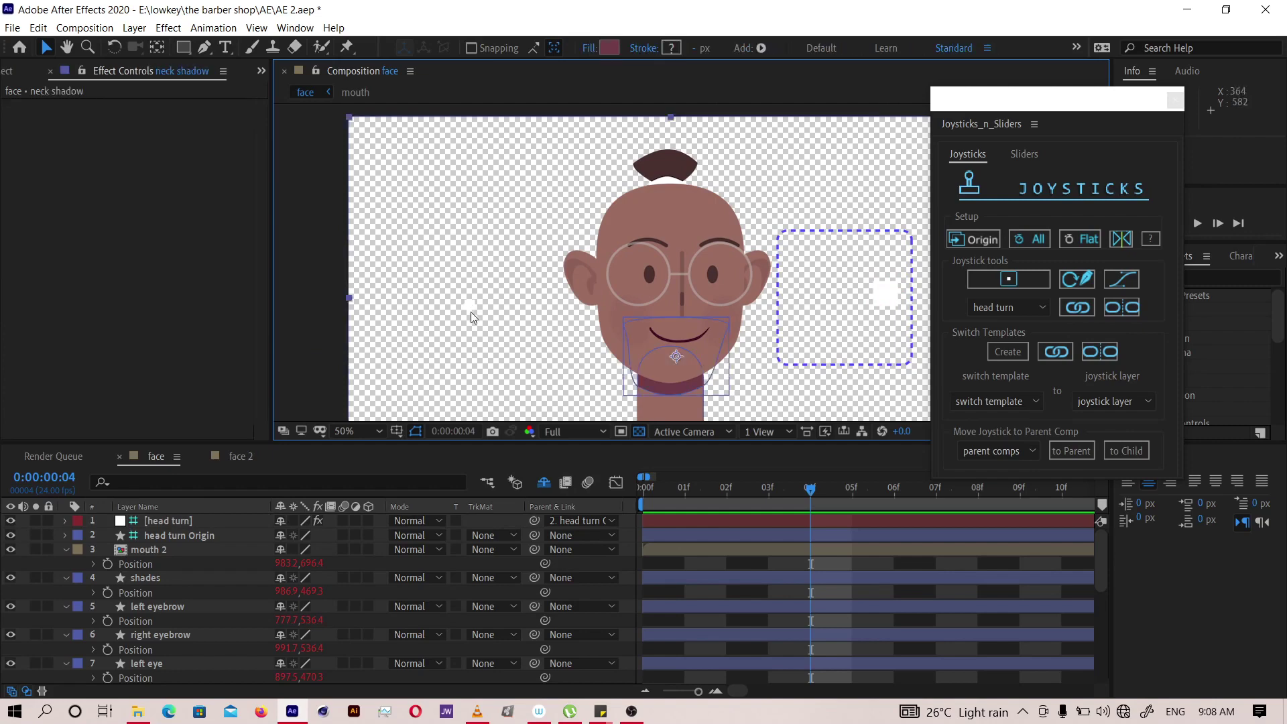
key("space")
left_click_drag(176, 586, 223, 348)
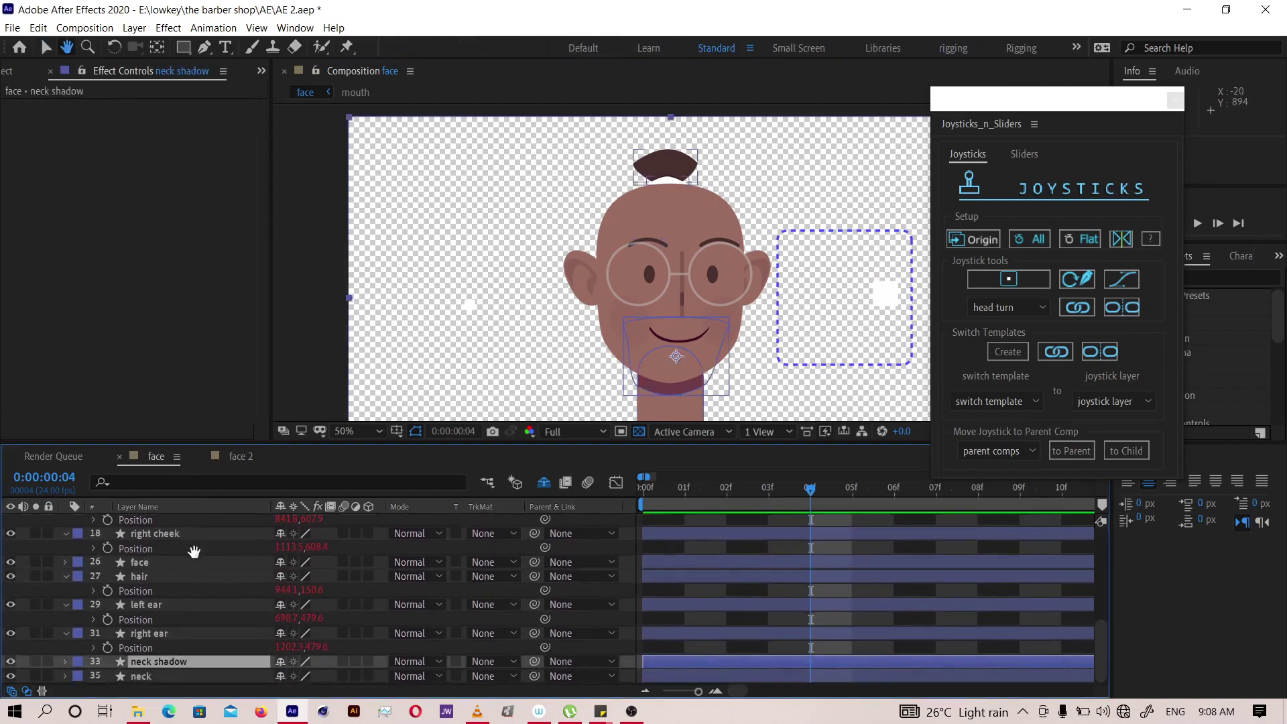
left_click(47, 662)
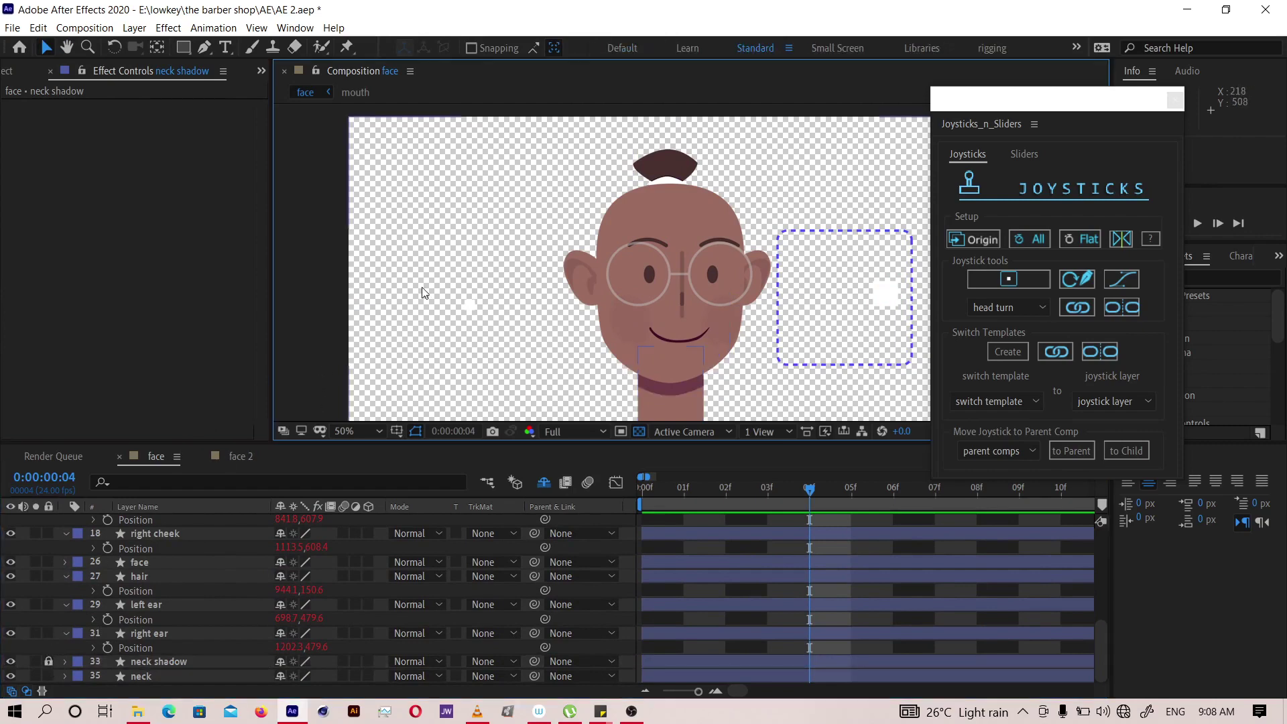
left_click(473, 311)
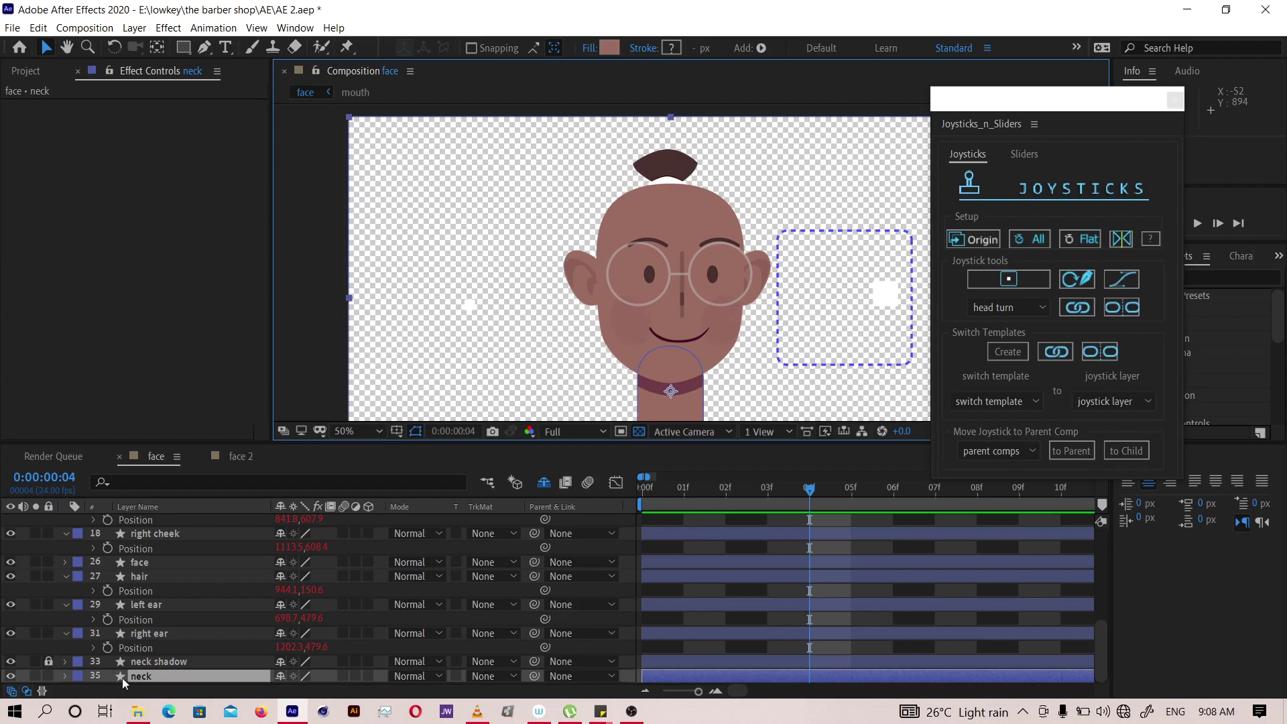
left_click(49, 676)
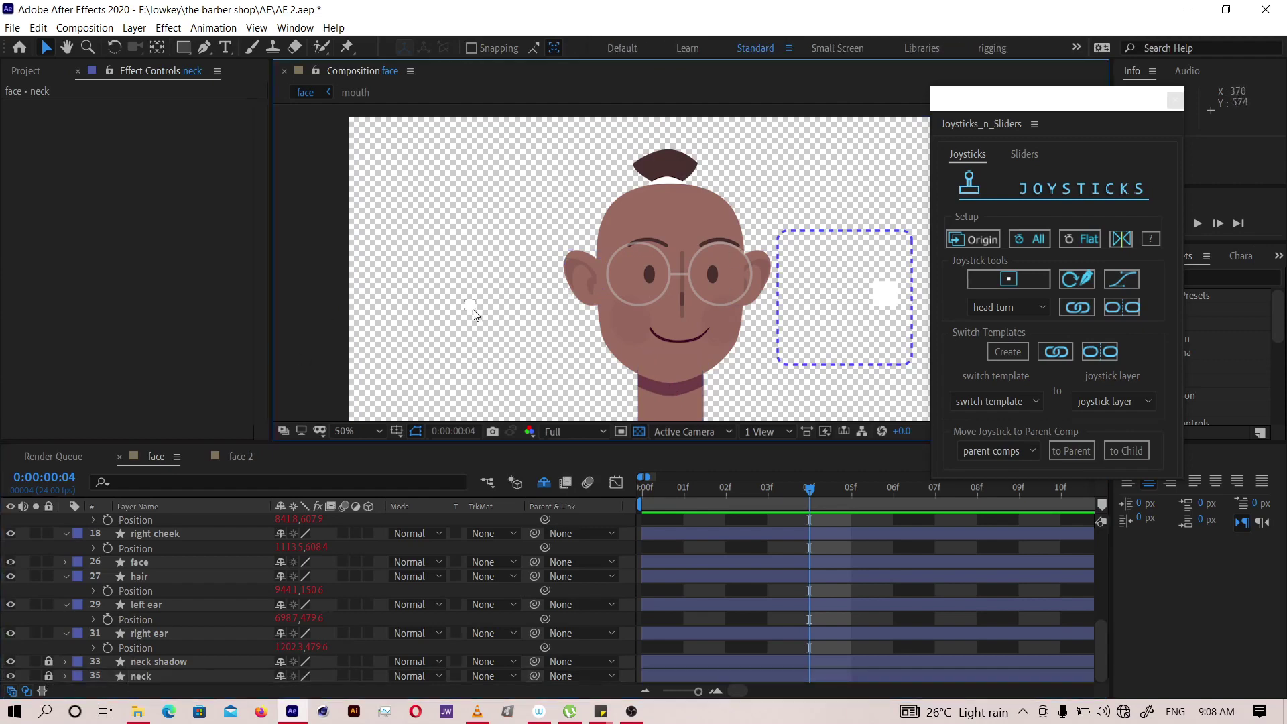
- Test the mouth cntrl and head turn controllers together, leaving the mouth open with teeth showing and the head turn controller near its frame's centre
left_click_drag(473, 309, 485, 305)
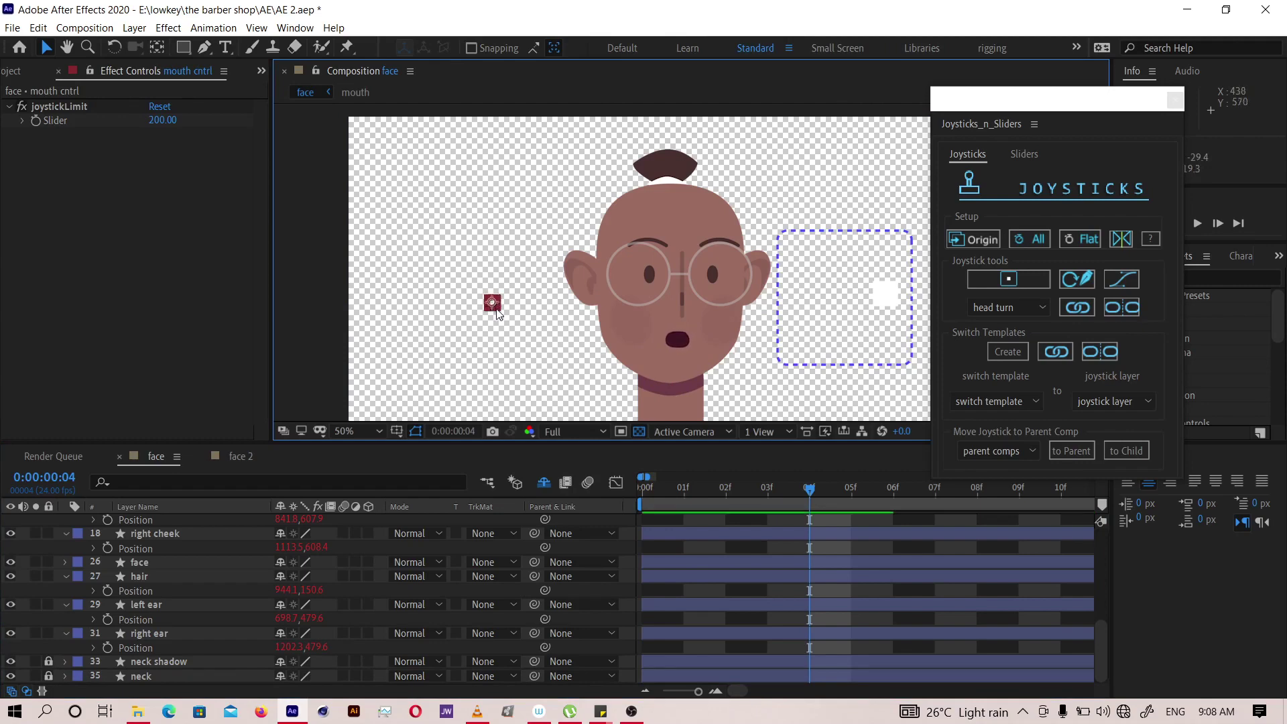
left_click_drag(886, 295, 840, 288)
left_click_drag(481, 300, 430, 320)
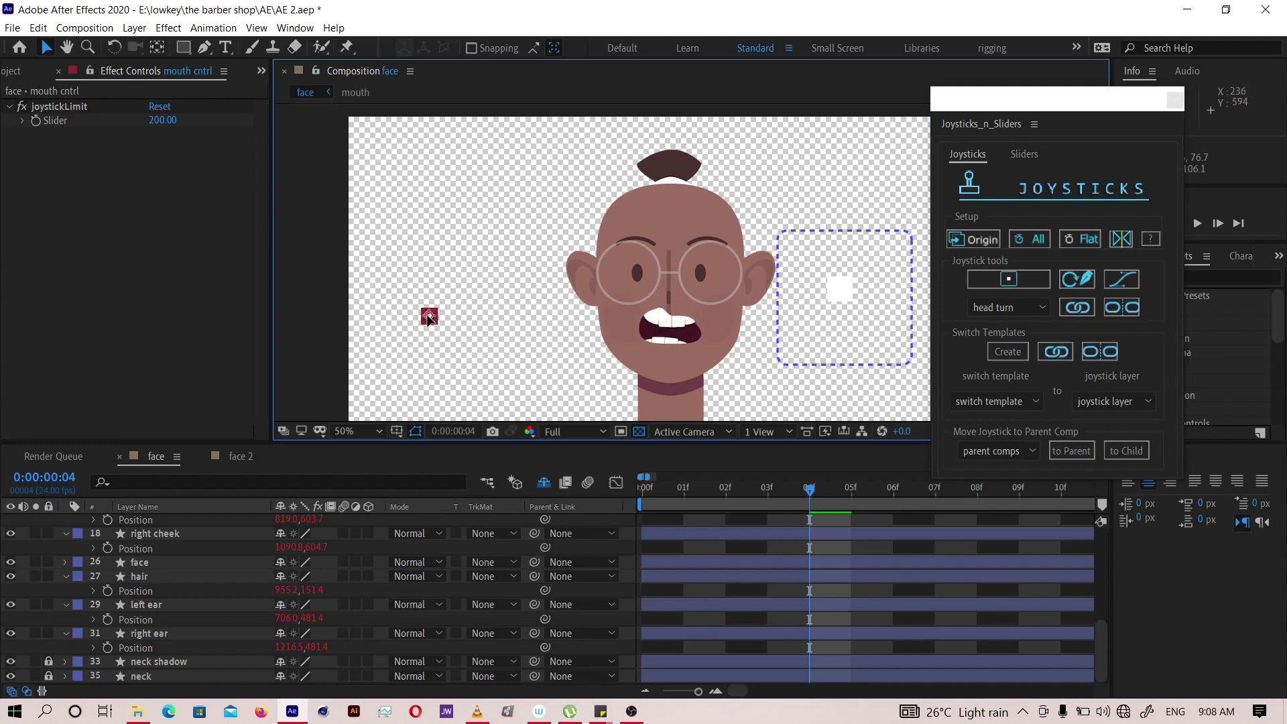
left_click_drag(431, 321, 444, 323)
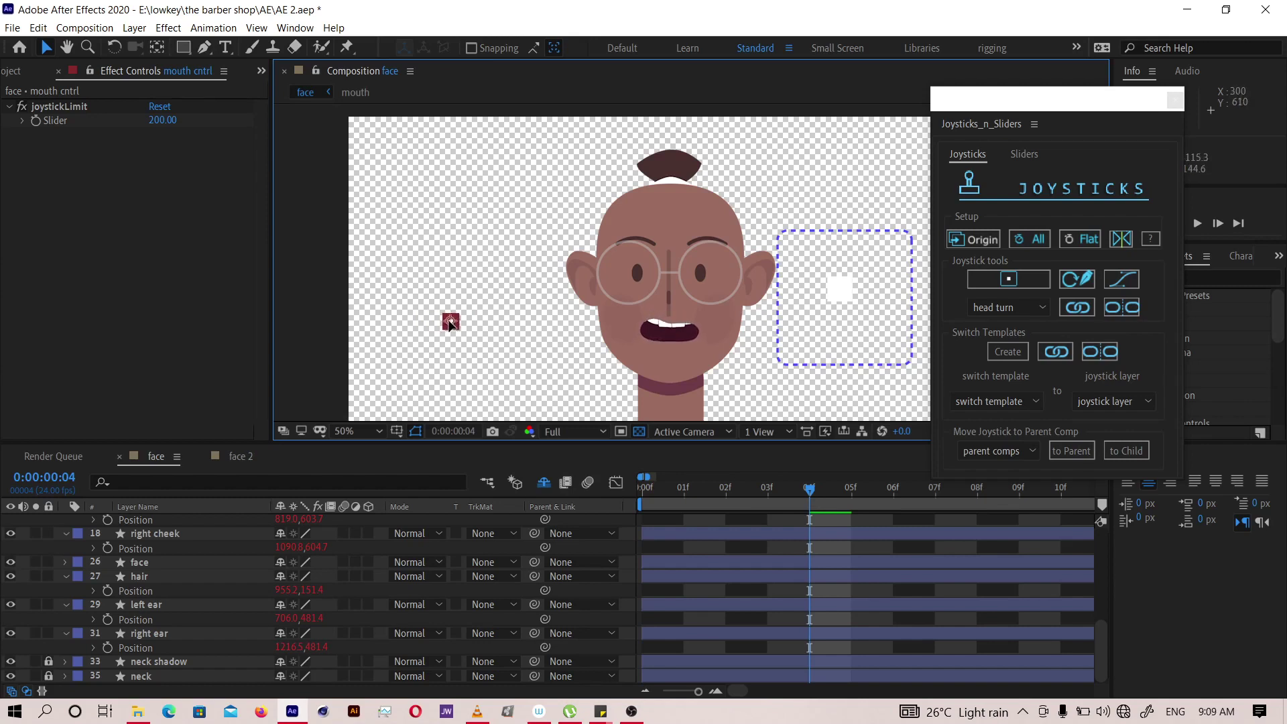
mouse_move(839, 292)
left_mouse_down()
mouse_move(871, 292)
mouse_move(807, 295)
mouse_move(867, 297)
mouse_move(814, 302)
mouse_move(846, 303)
mouse_move(847, 277)
mouse_move(842, 323)
mouse_move(843, 305)
left_mouse_up()
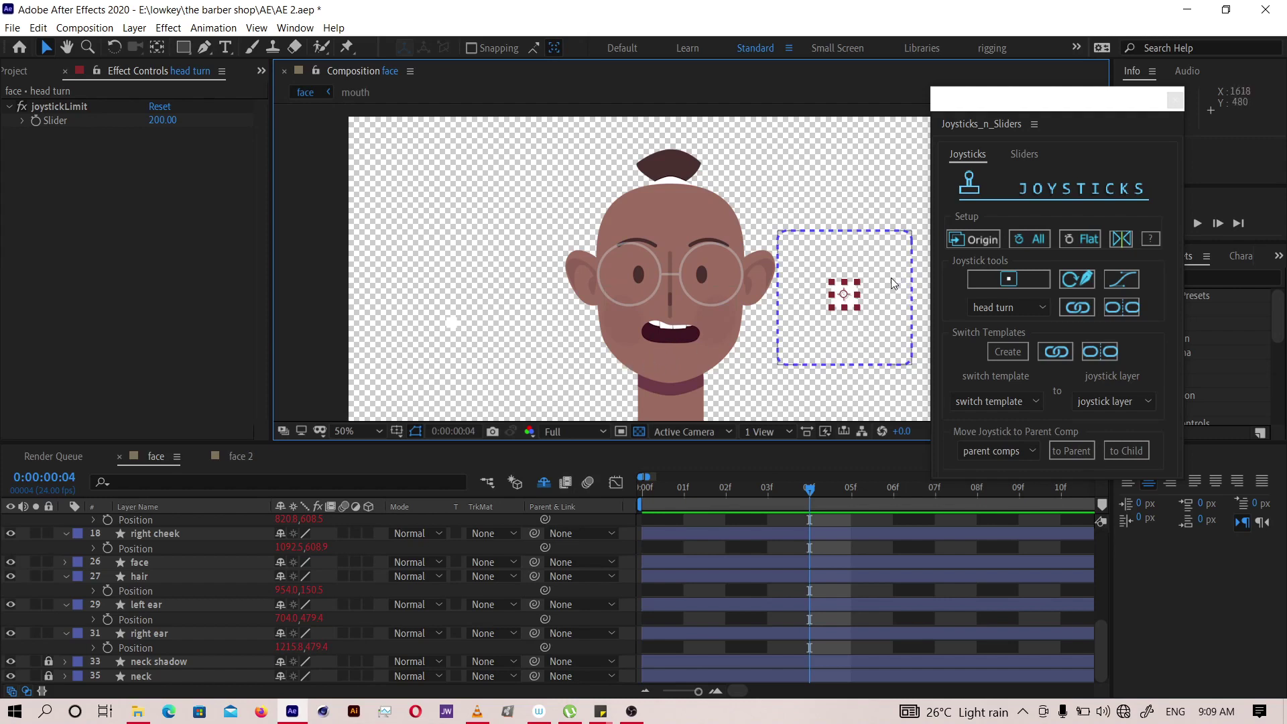
mouse_move(845, 295)
left_mouse_down()
mouse_move(865, 296)
mouse_move(838, 298)
left_mouse_up()
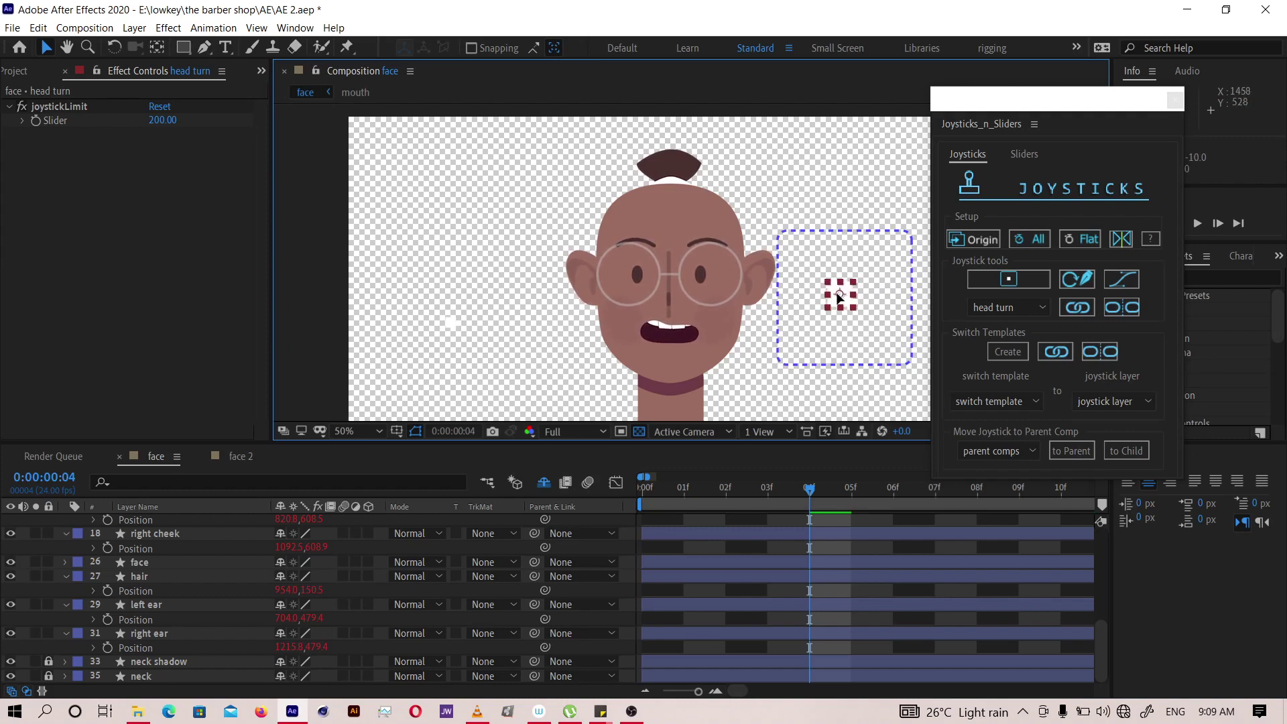